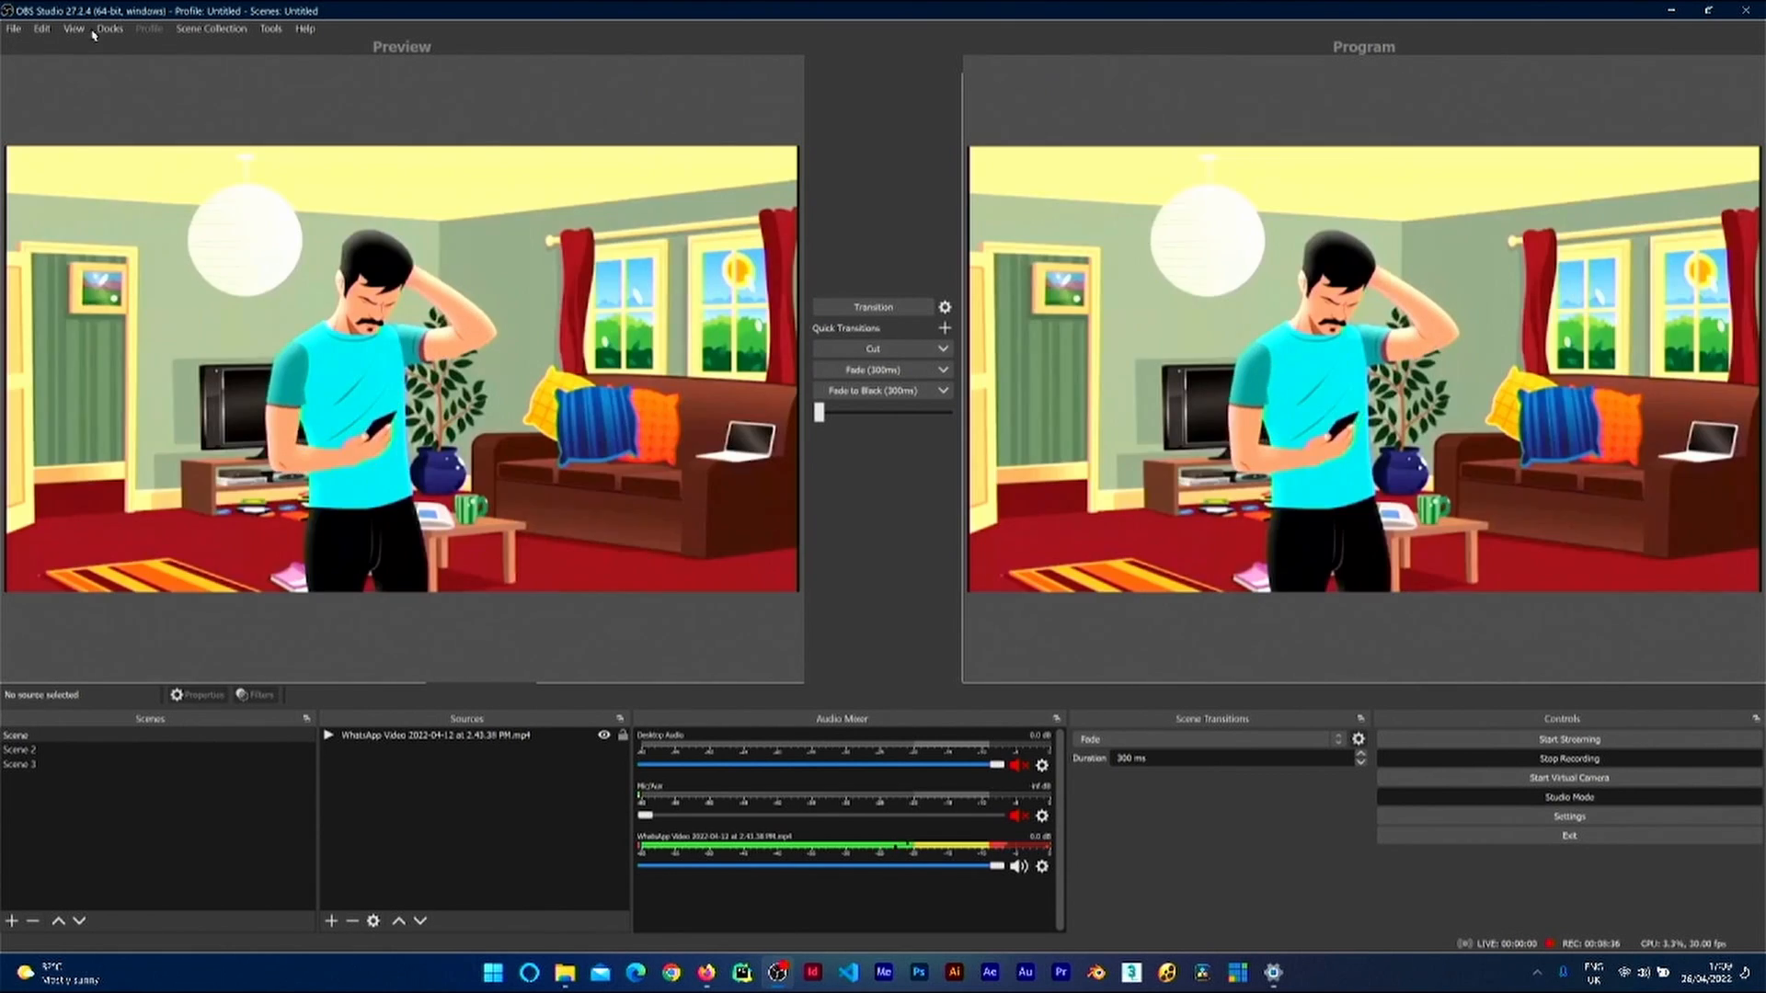
Step: Open the folder where recordings are saved and close it again
{"action": "left_click", "coordinate": [13, 29]}
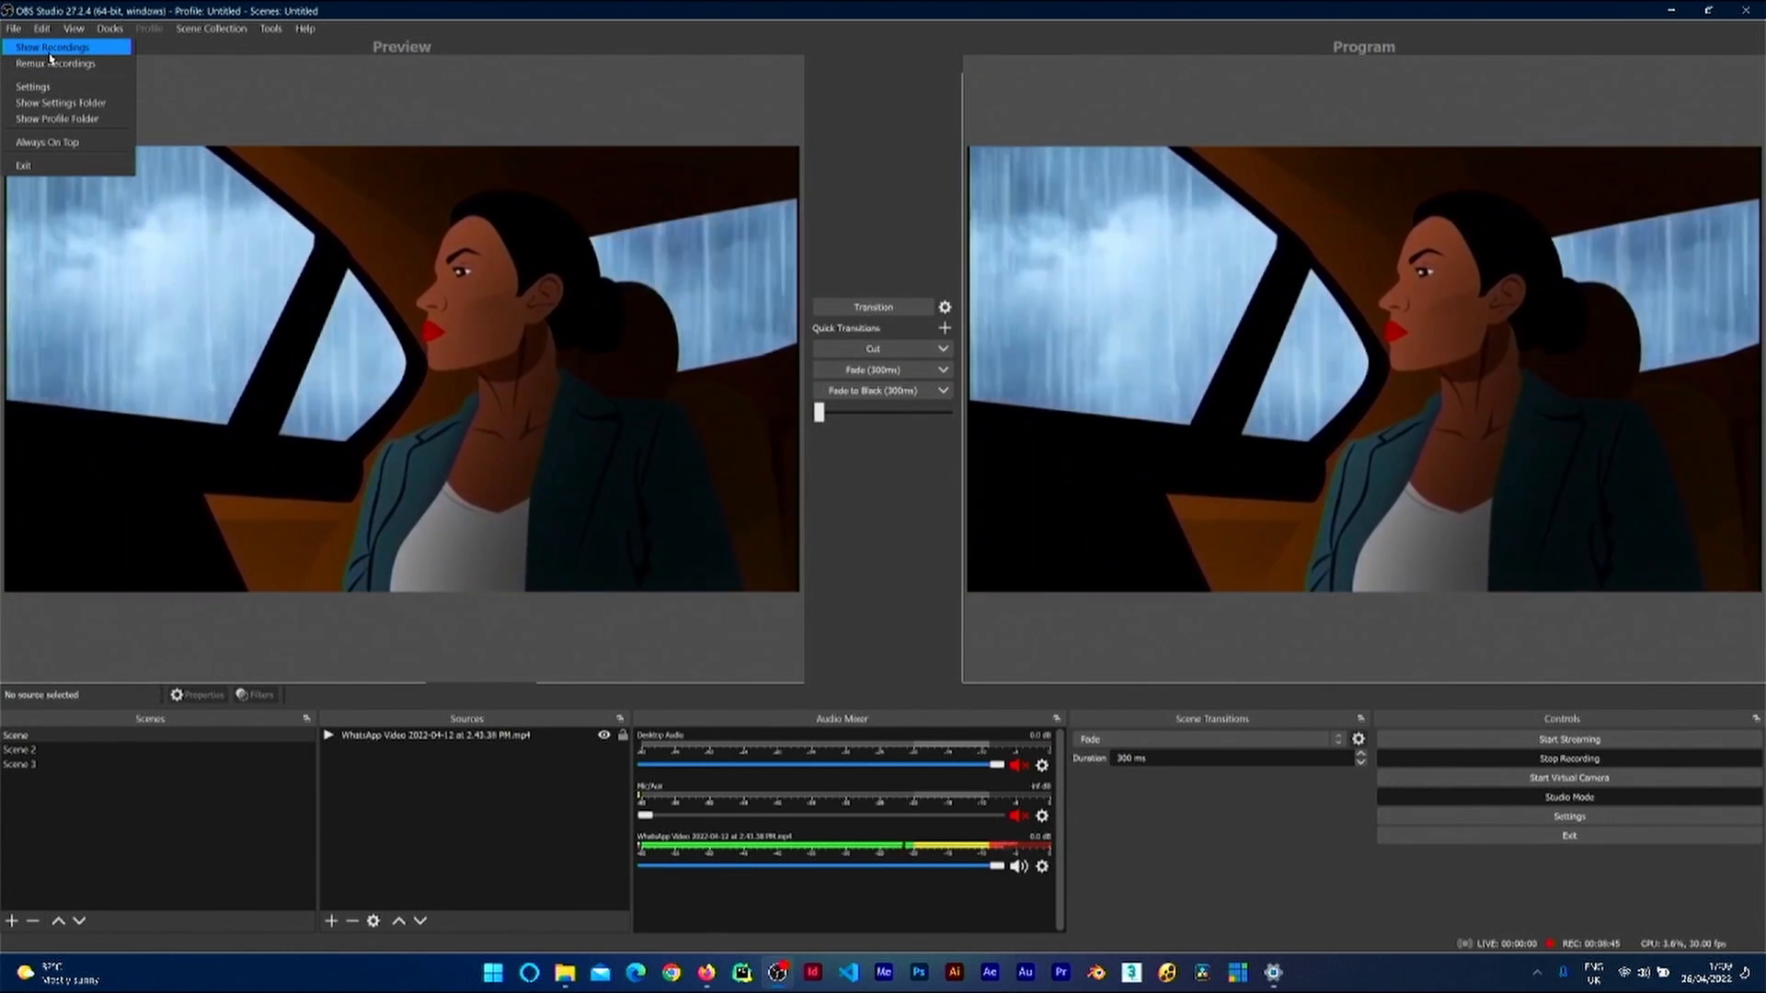
{"action": "left_click", "coordinate": [52, 58]}
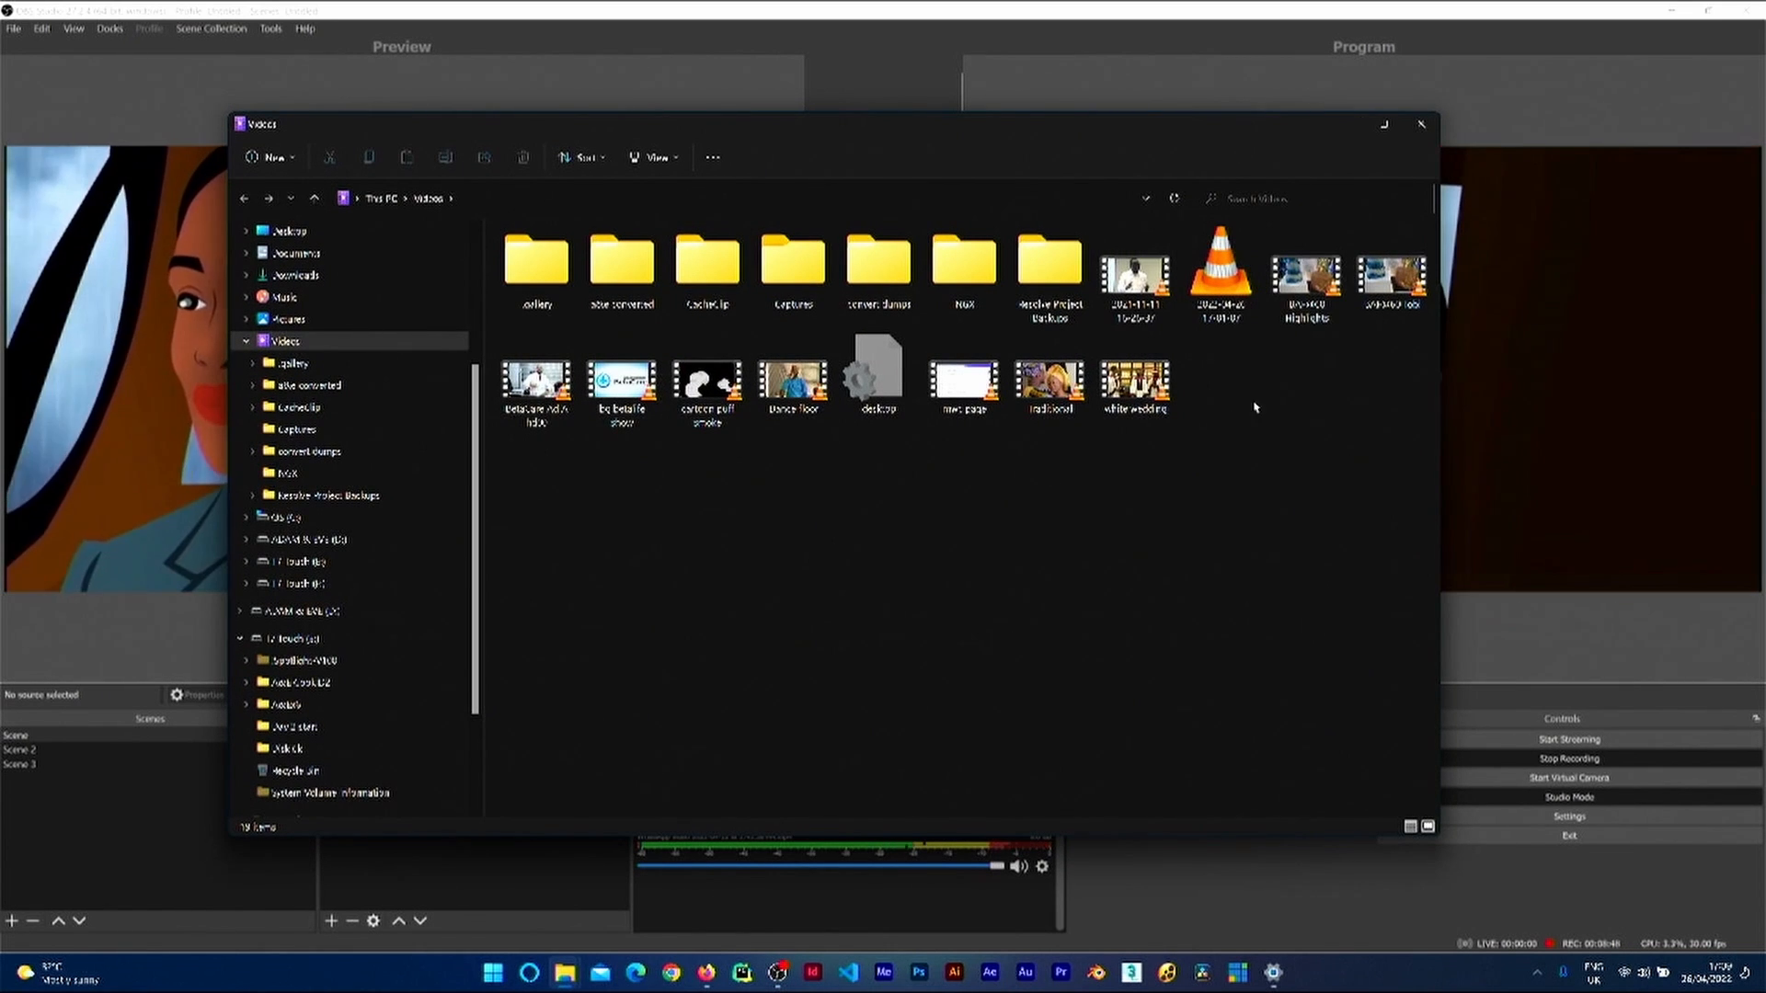
{"action": "left_click", "coordinate": [1421, 124]}
Step: Load the BetaCare Ad A hd00 video from the Videos folder as the recording to remux
{"action": "left_click", "coordinate": [14, 29]}
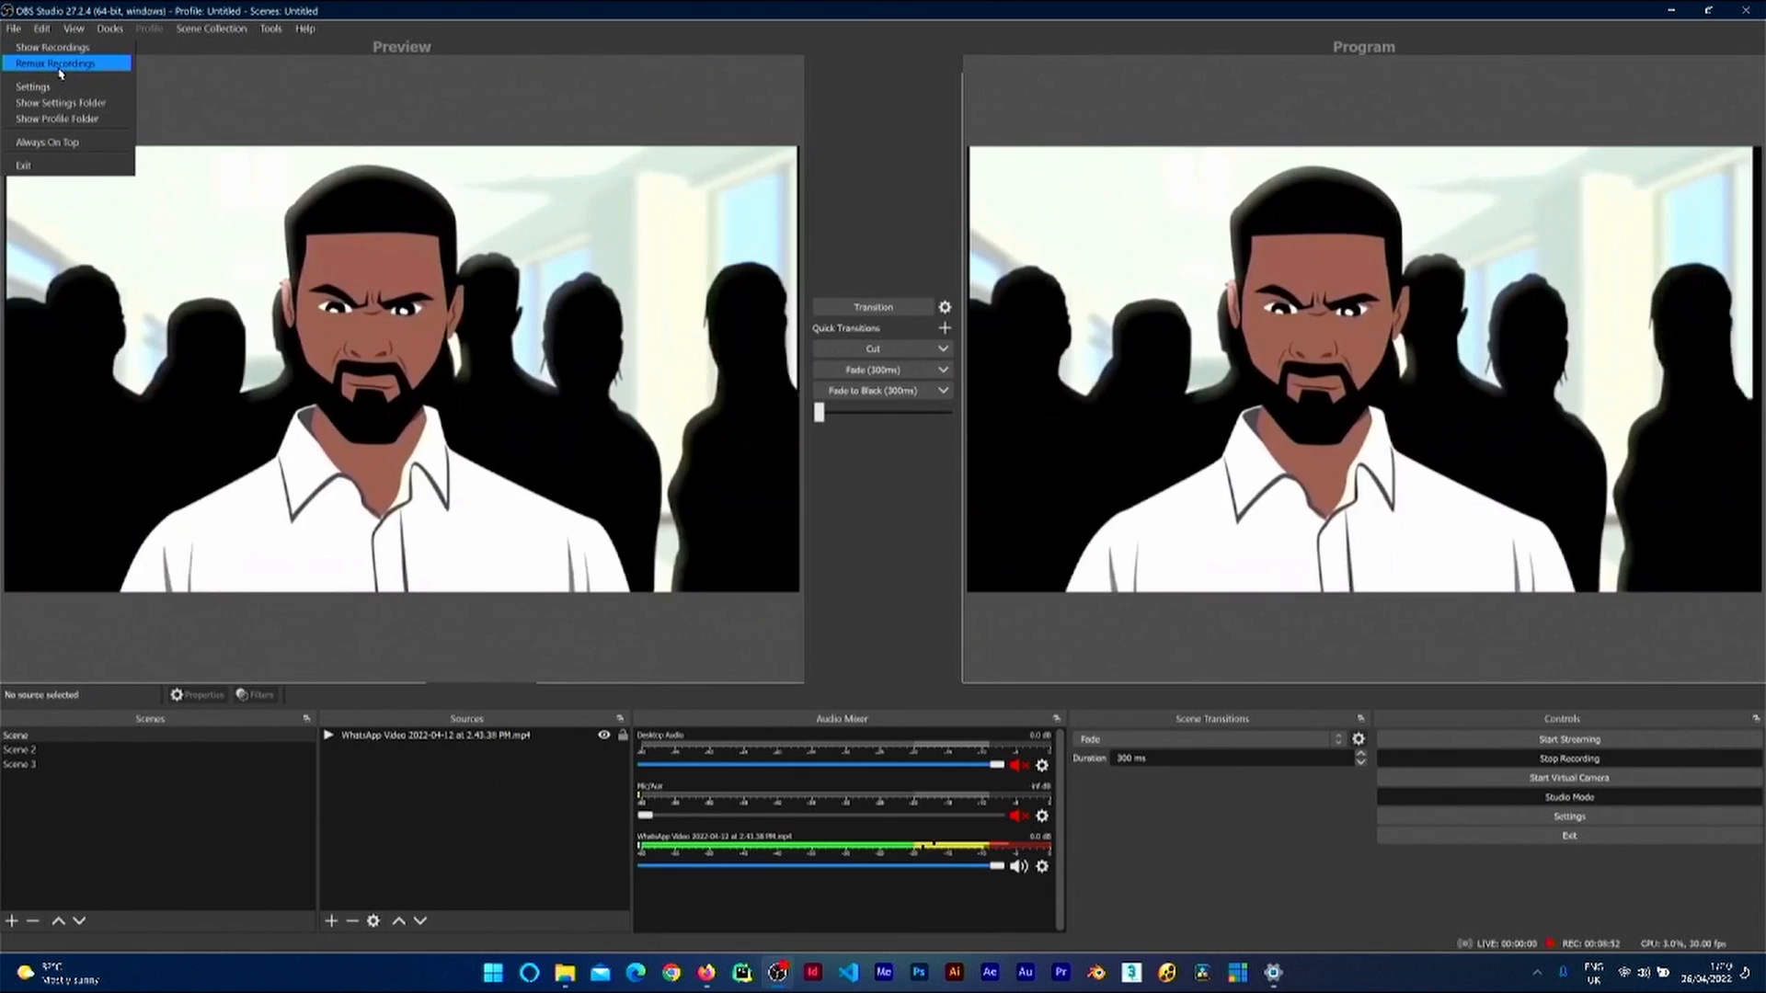
{"action": "left_click", "coordinate": [41, 61]}
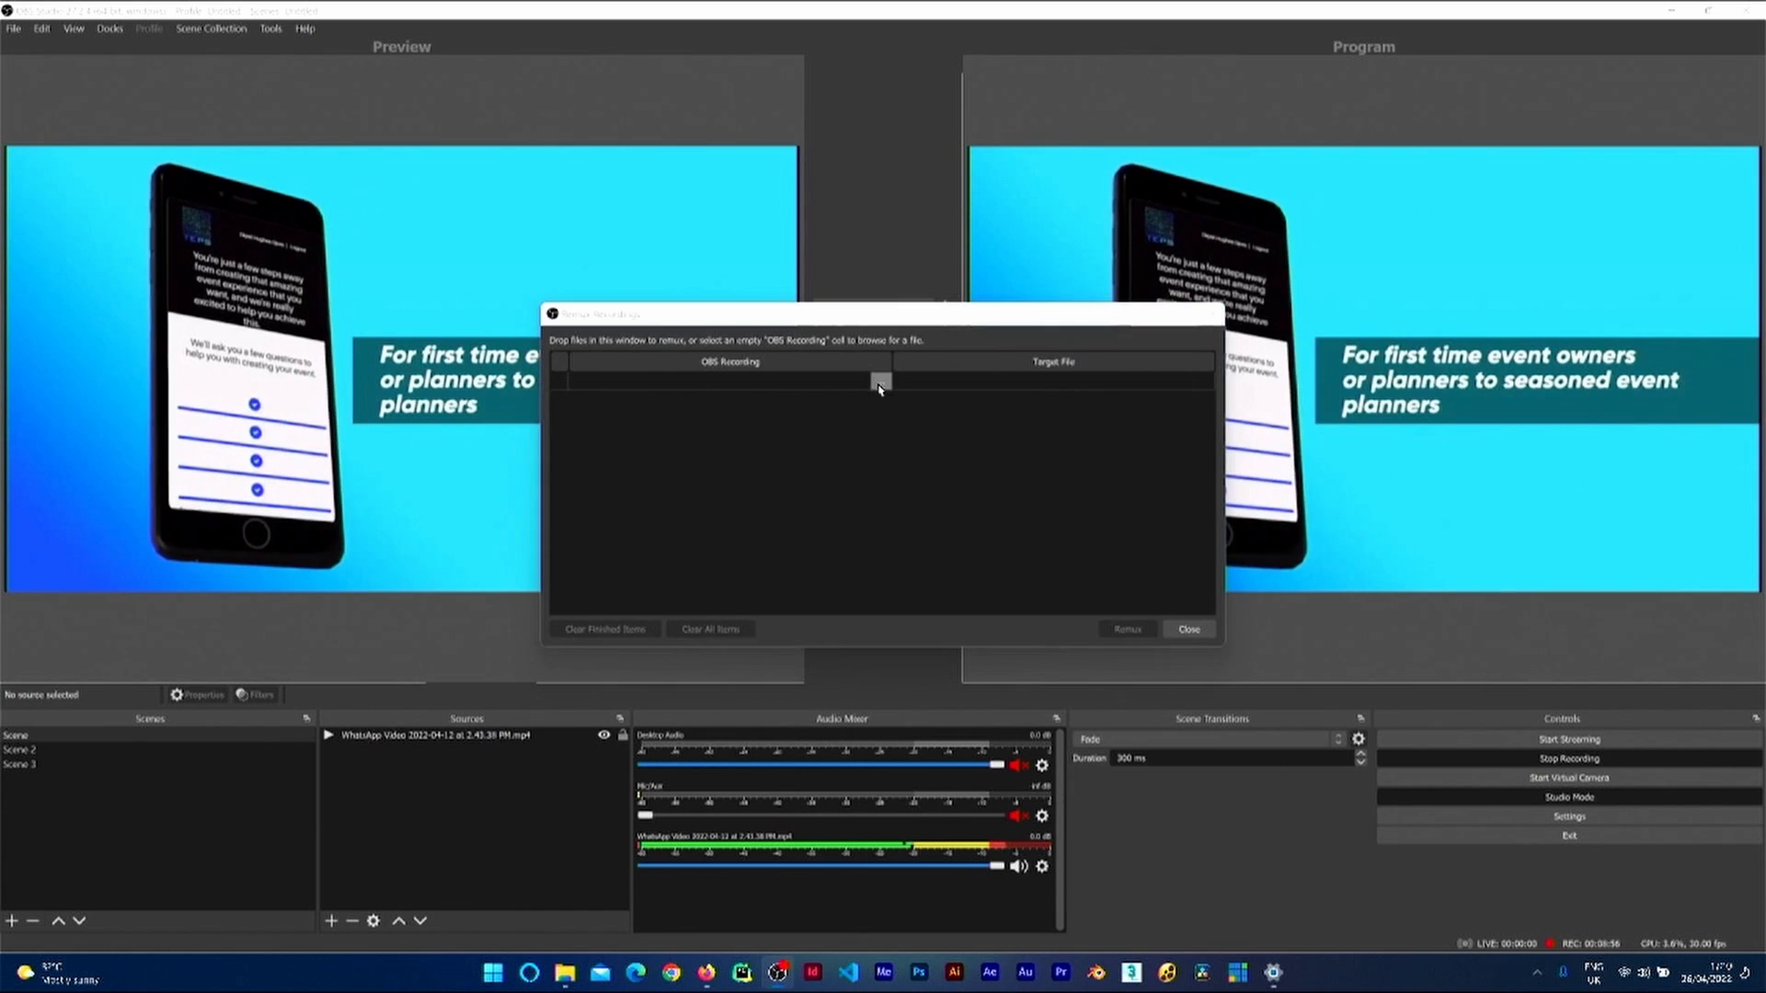
{"action": "left_click", "coordinate": [881, 381]}
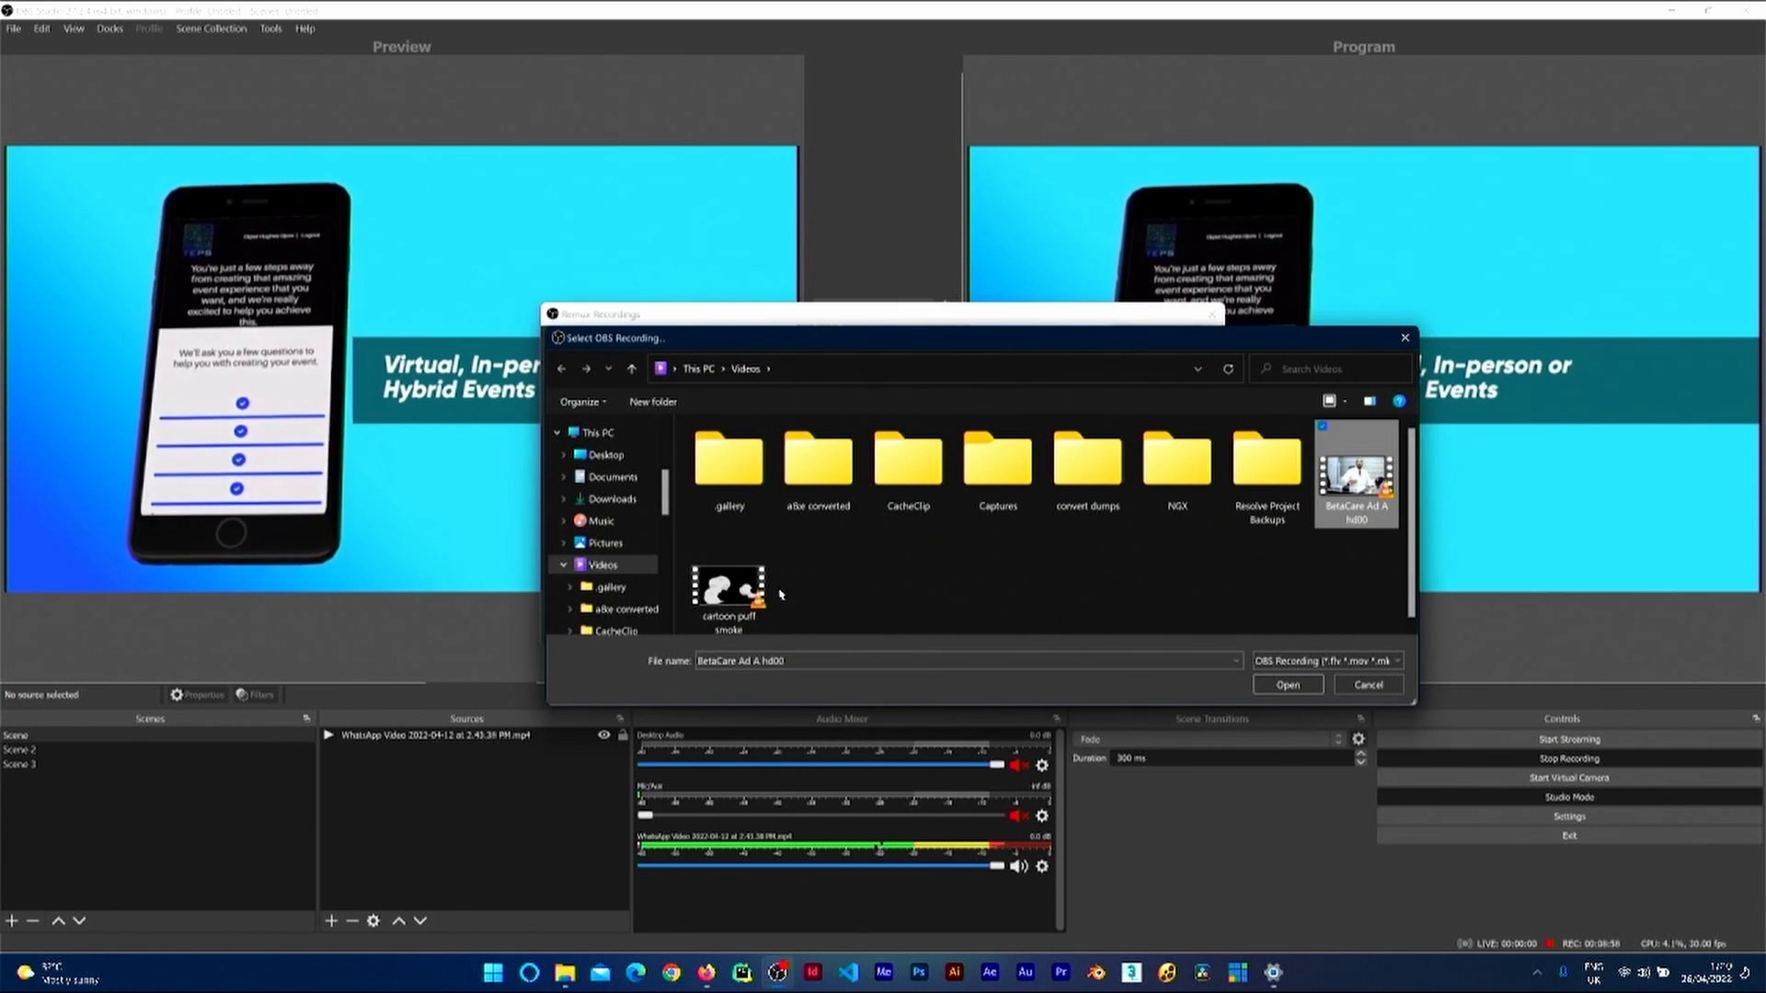
{"action": "left_click", "coordinate": [1288, 684]}
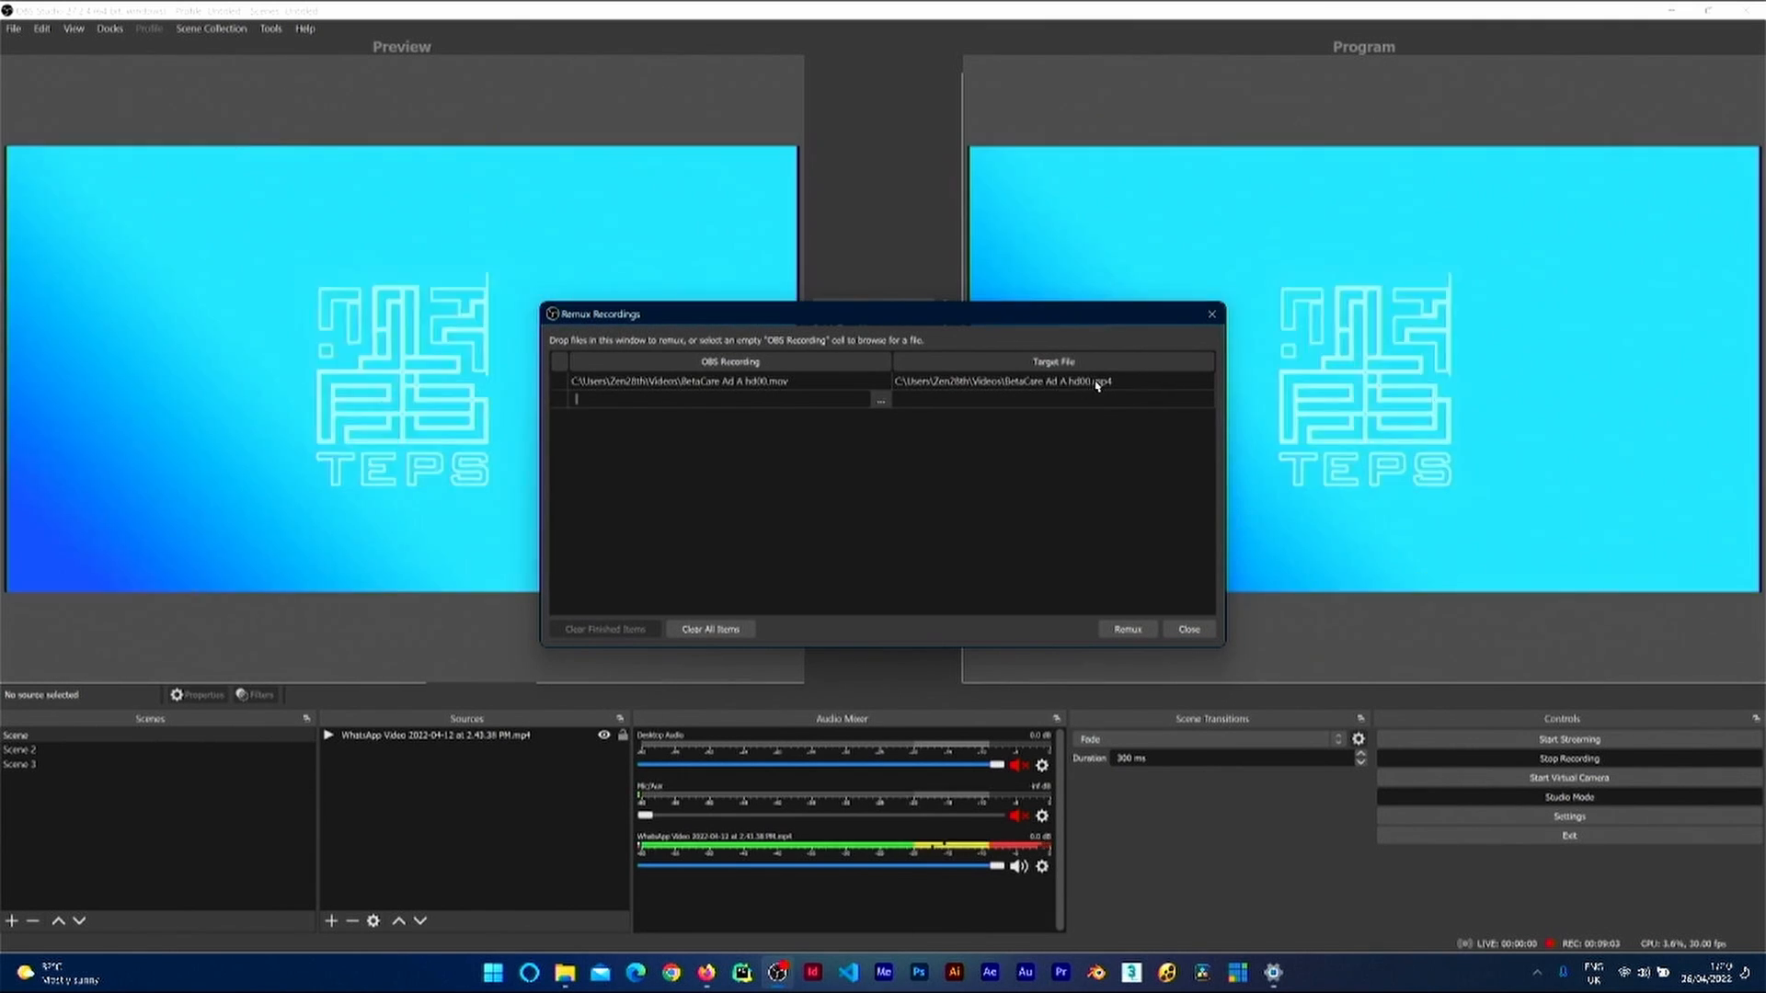
Step: Set the remux target to BetaCare Ad A hd00.mp4 in the Videos folder and close Remux Recordings without converting
{"action": "double_click", "coordinate": [1096, 383]}
{"action": "left_click", "coordinate": [1203, 382]}
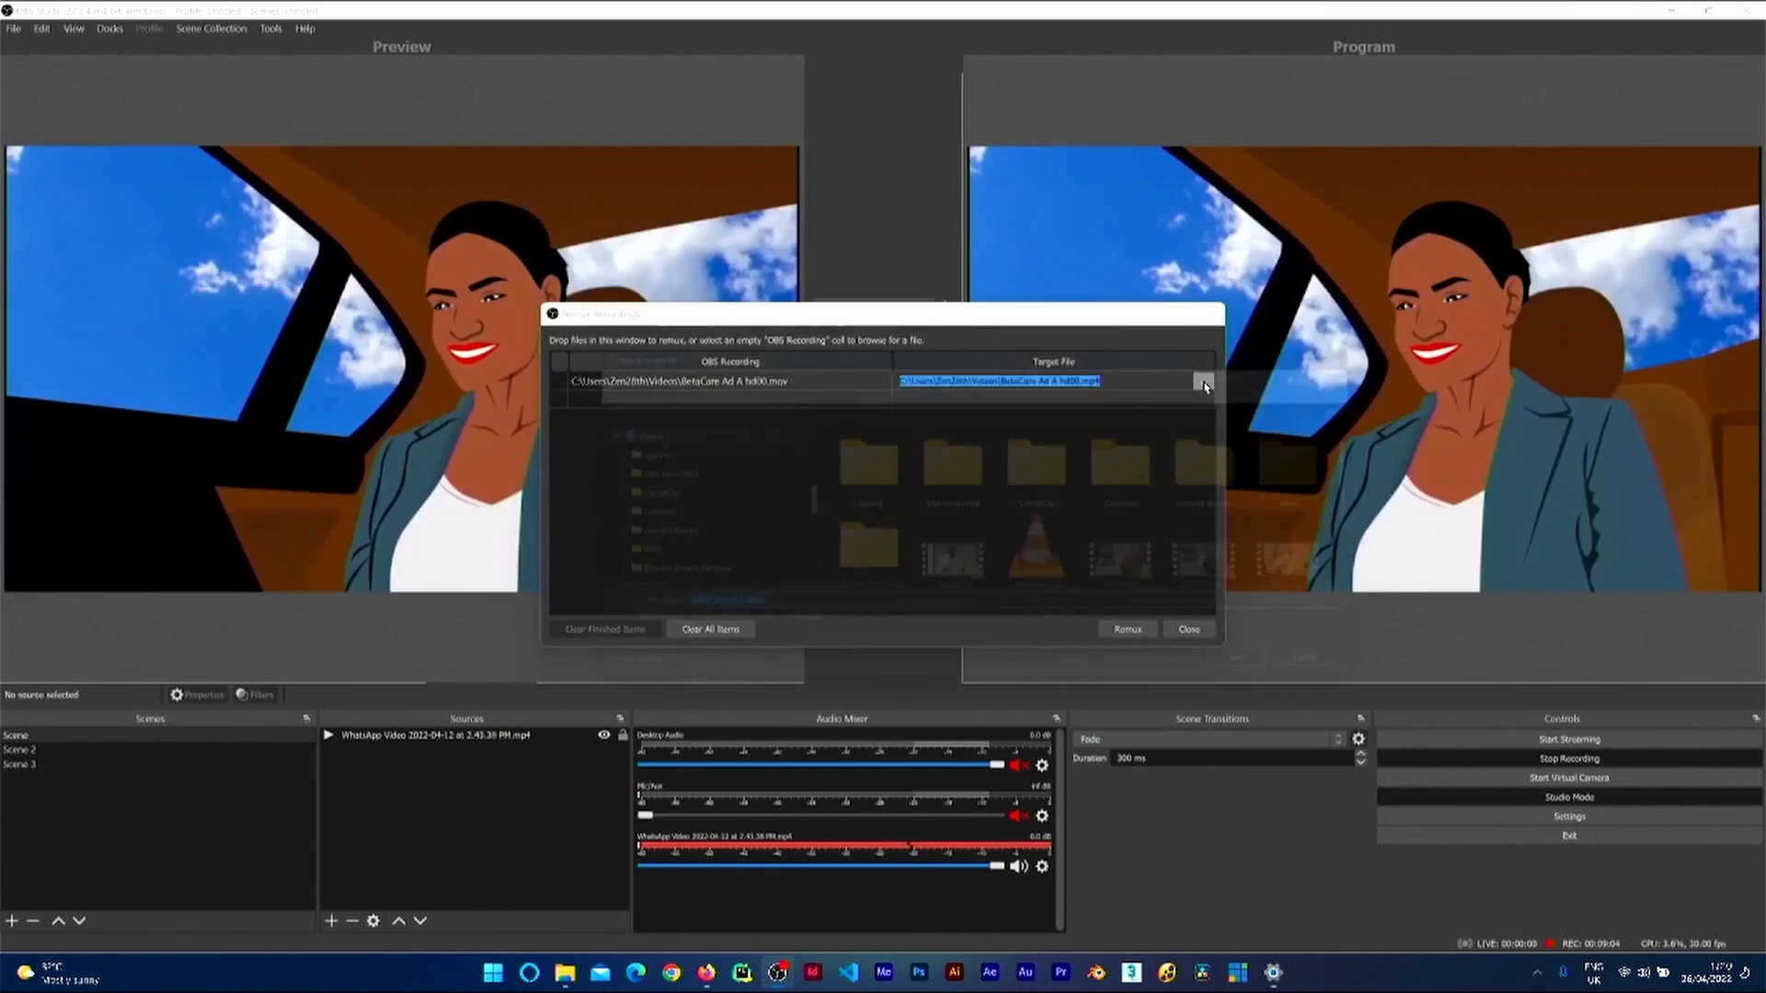
{"action": "left_click", "coordinate": [922, 639]}
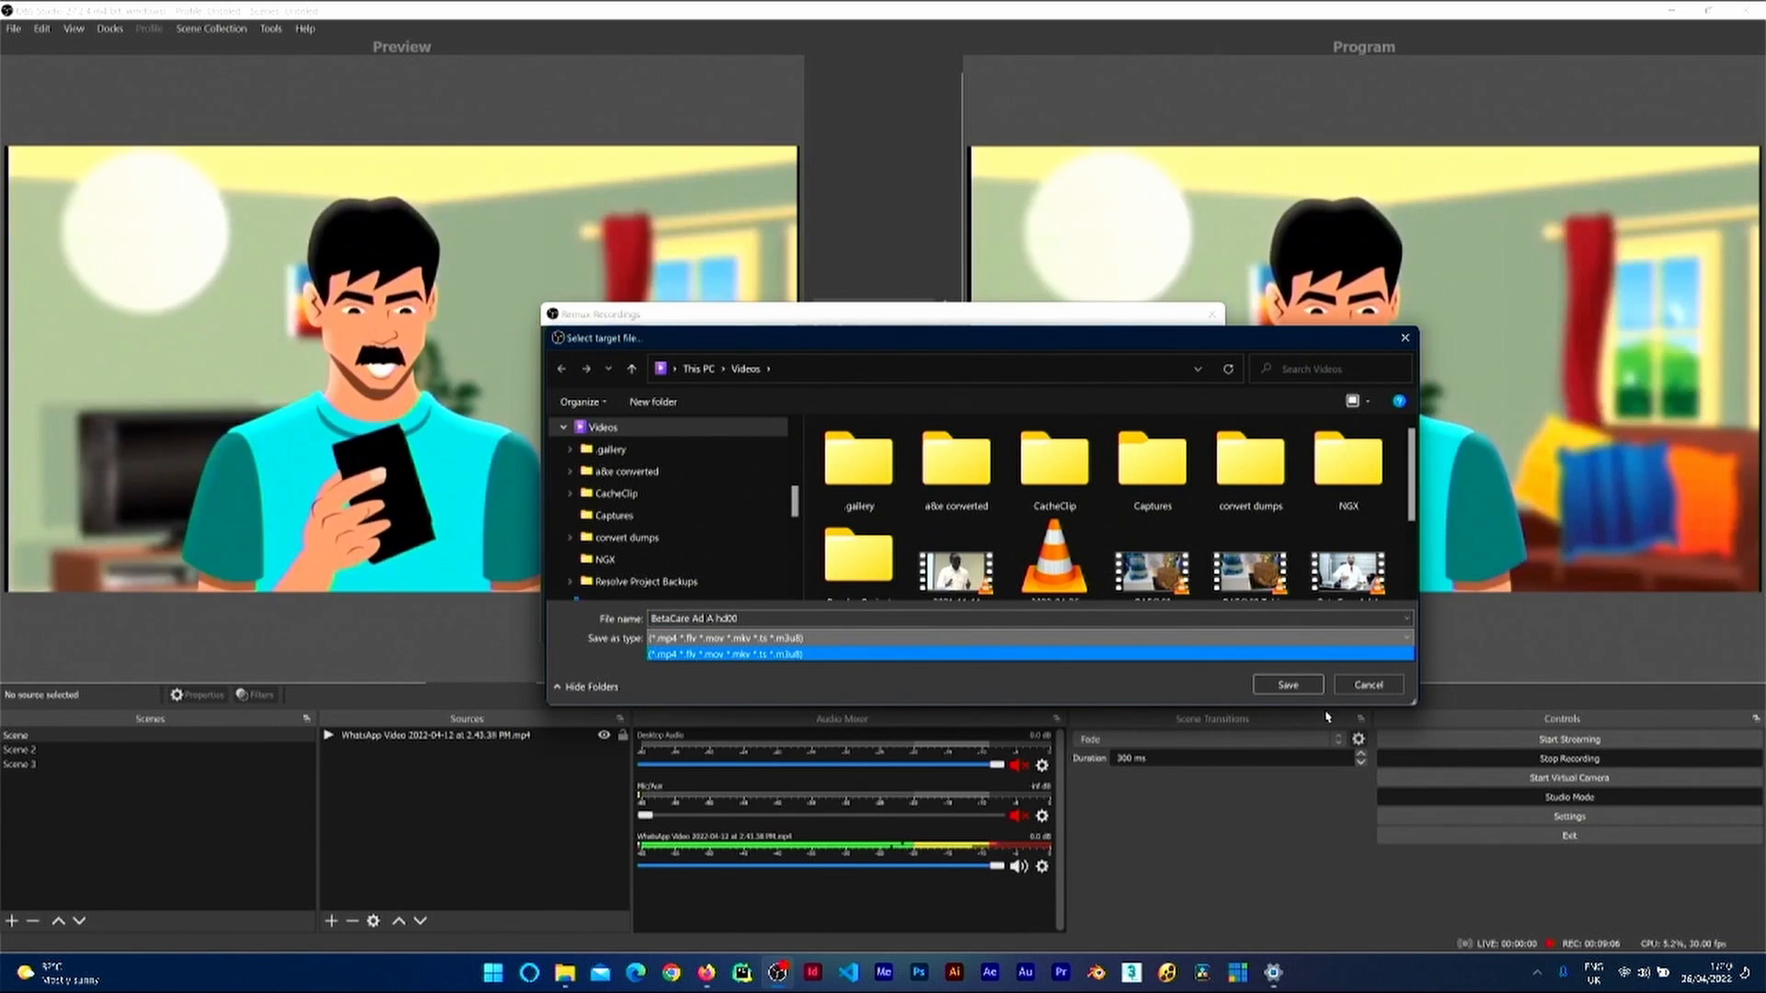
{"action": "left_click", "coordinate": [1306, 654]}
{"action": "left_click", "coordinate": [1288, 684]}
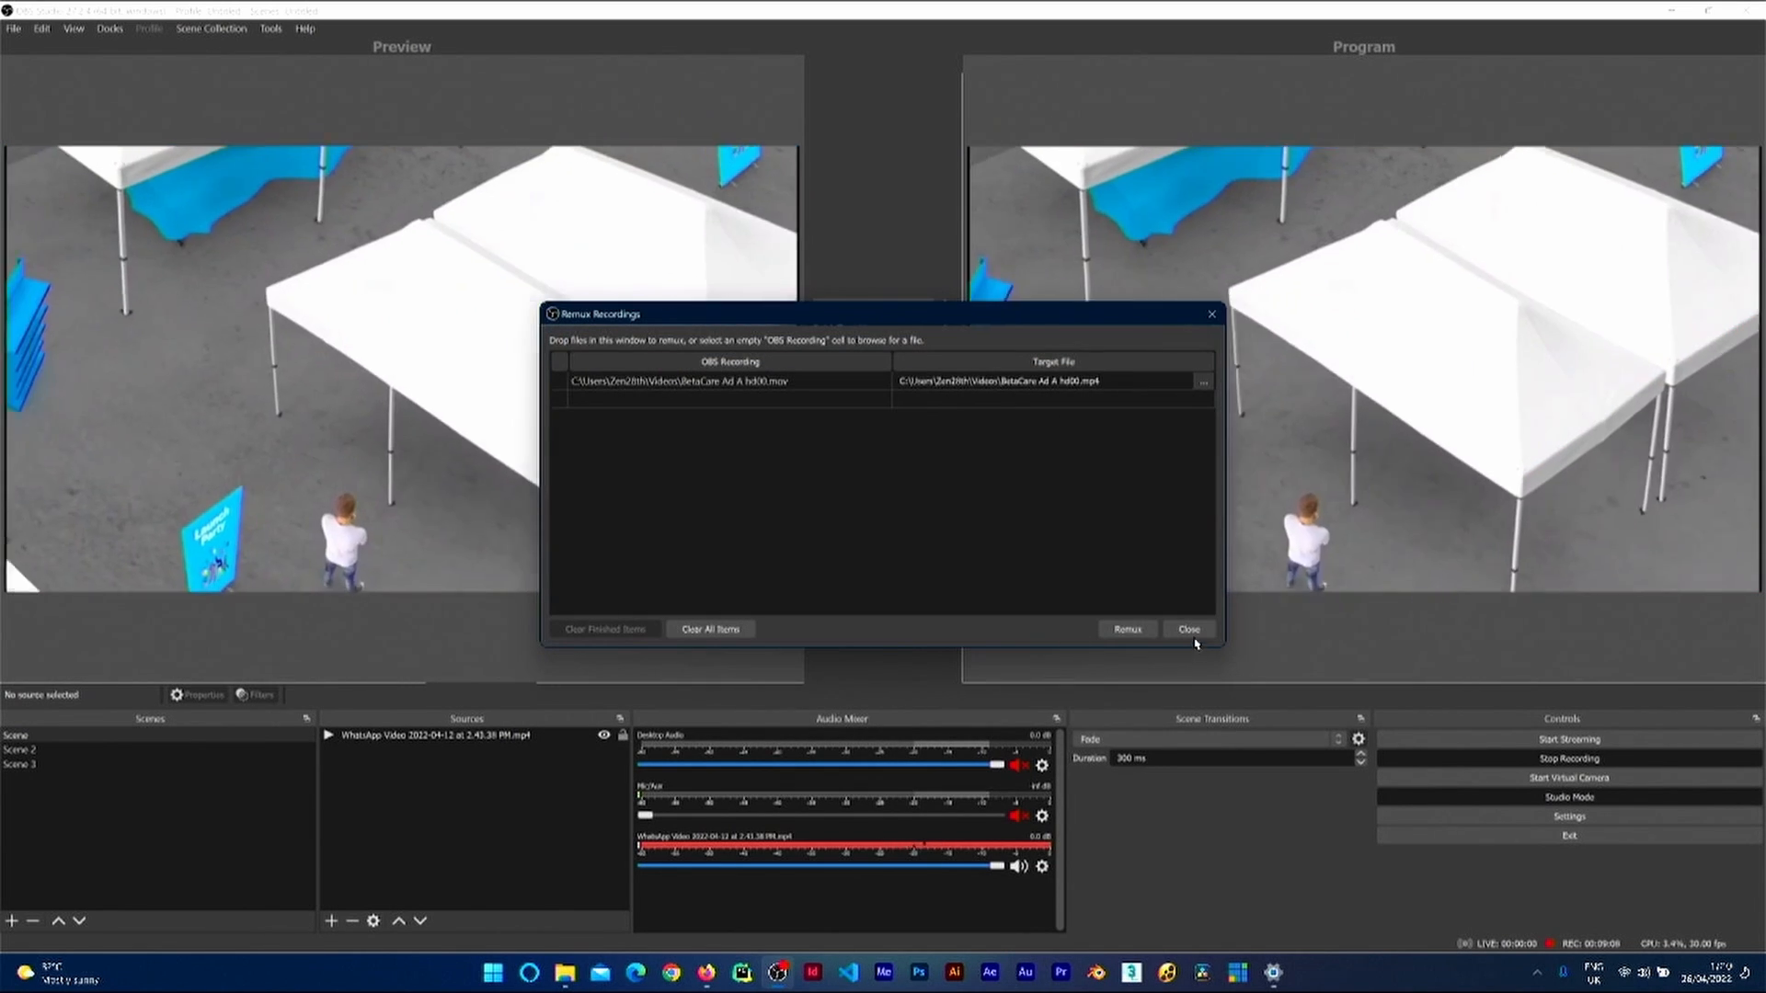
{"action": "left_click", "coordinate": [1189, 630]}
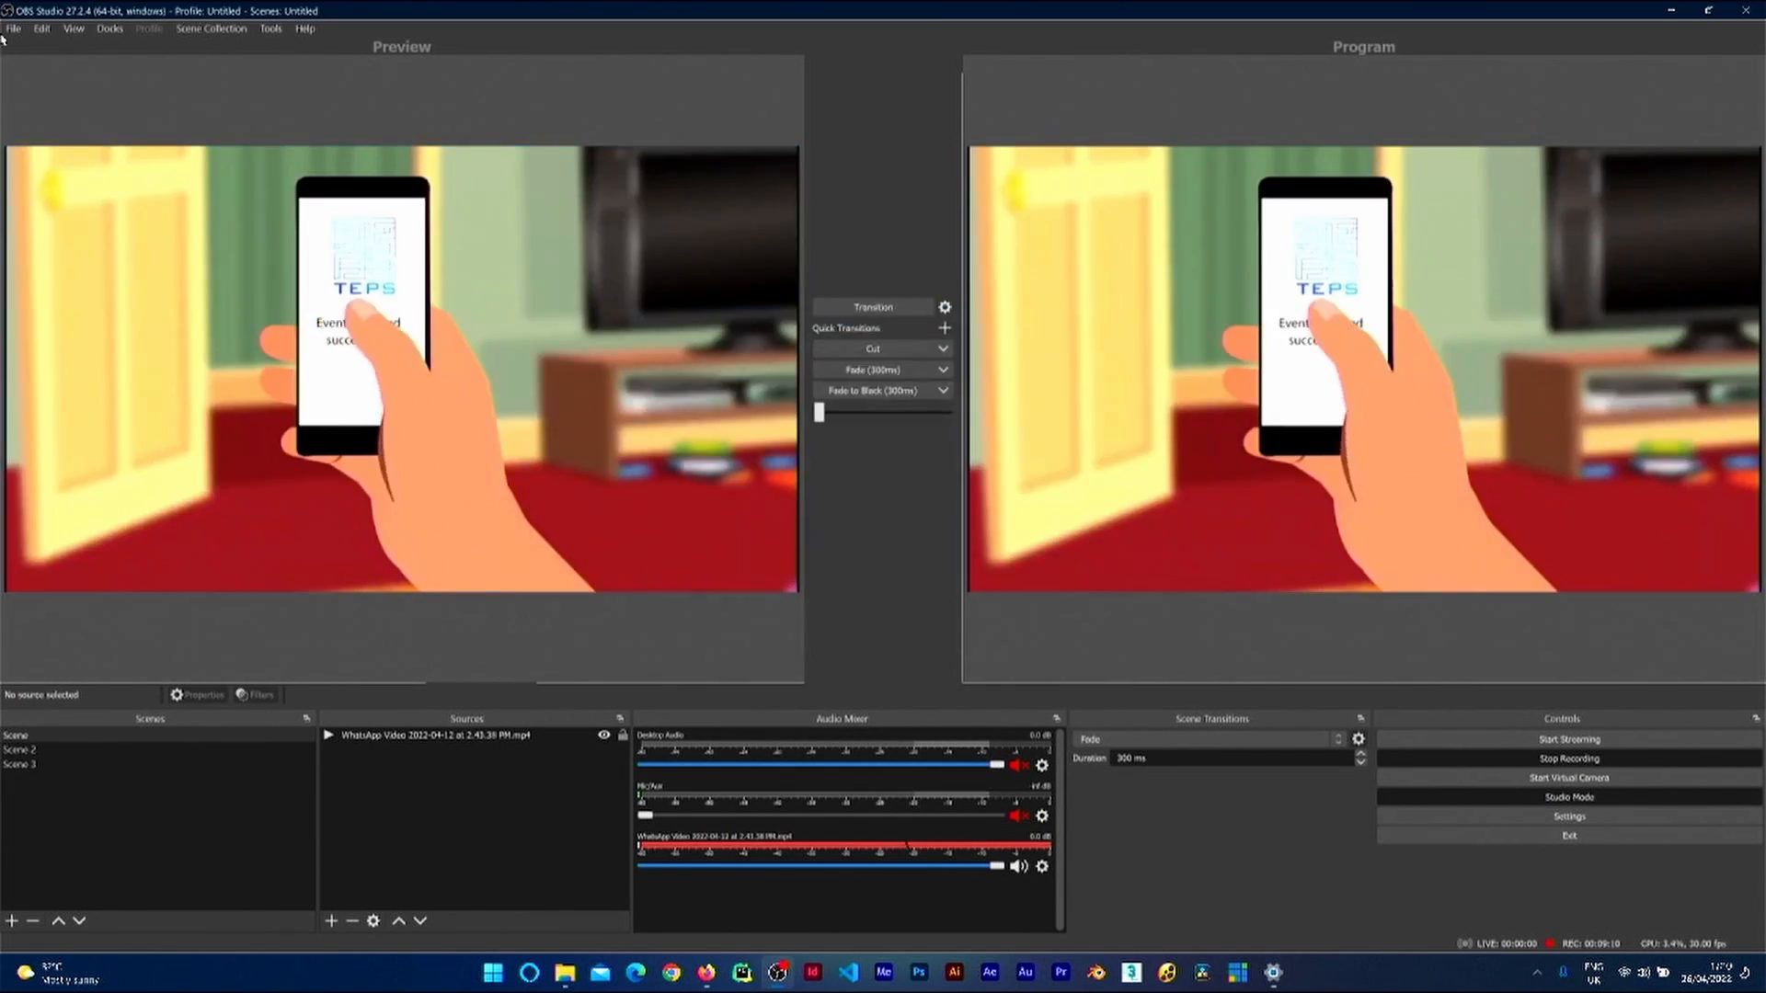
Step: View the Advanced Audio Properties of the active audio sources and close them
{"action": "left_click", "coordinate": [15, 27]}
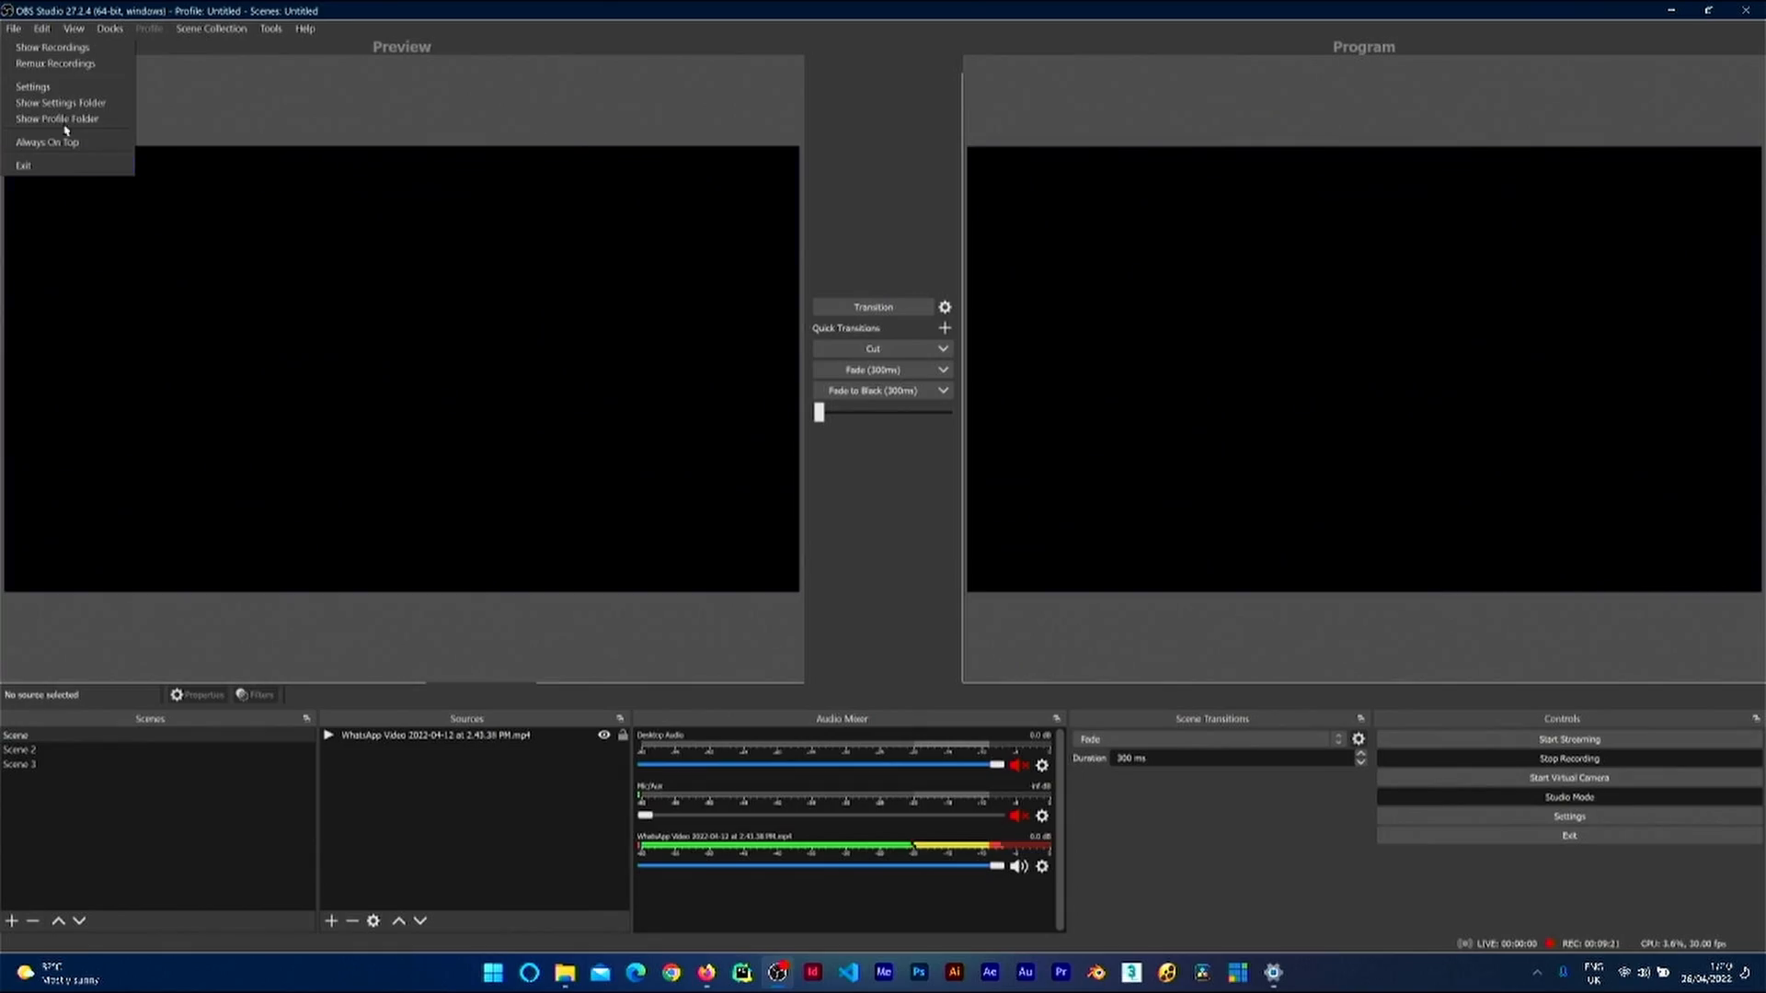
{"action": "mouse_move", "coordinate": [46, 33]}
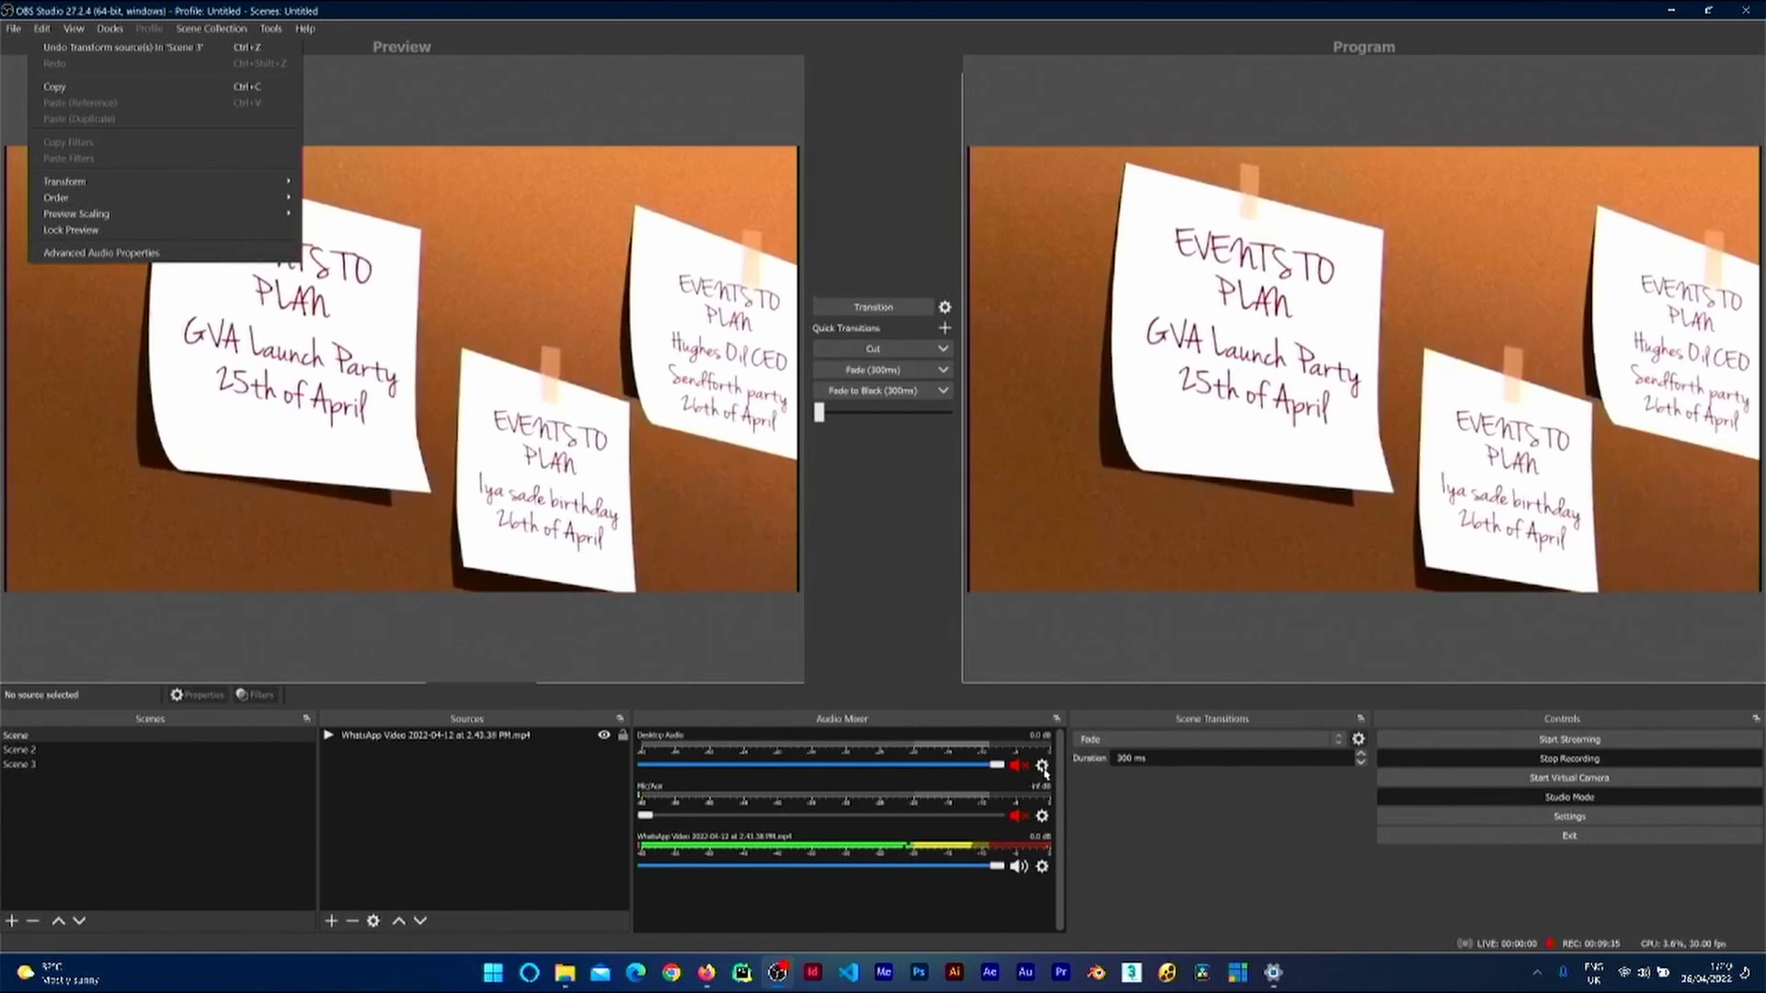
{"action": "left_click", "coordinate": [1043, 765]}
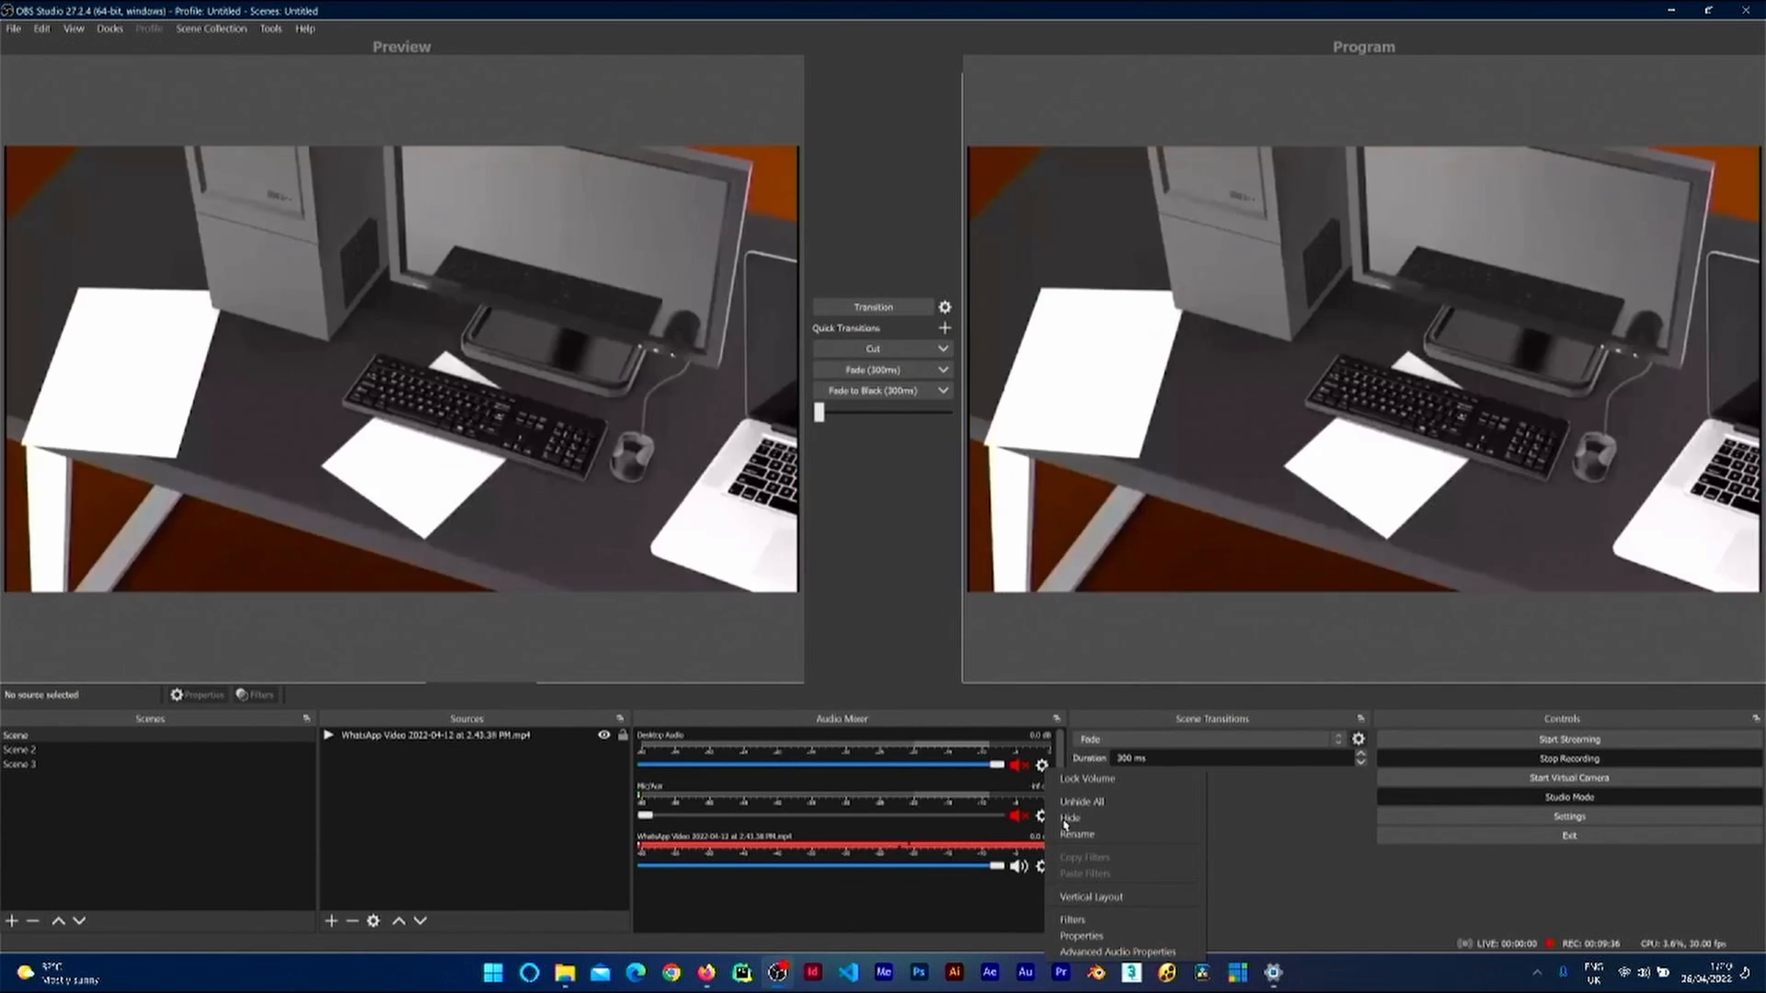
{"action": "left_click", "coordinate": [1081, 952]}
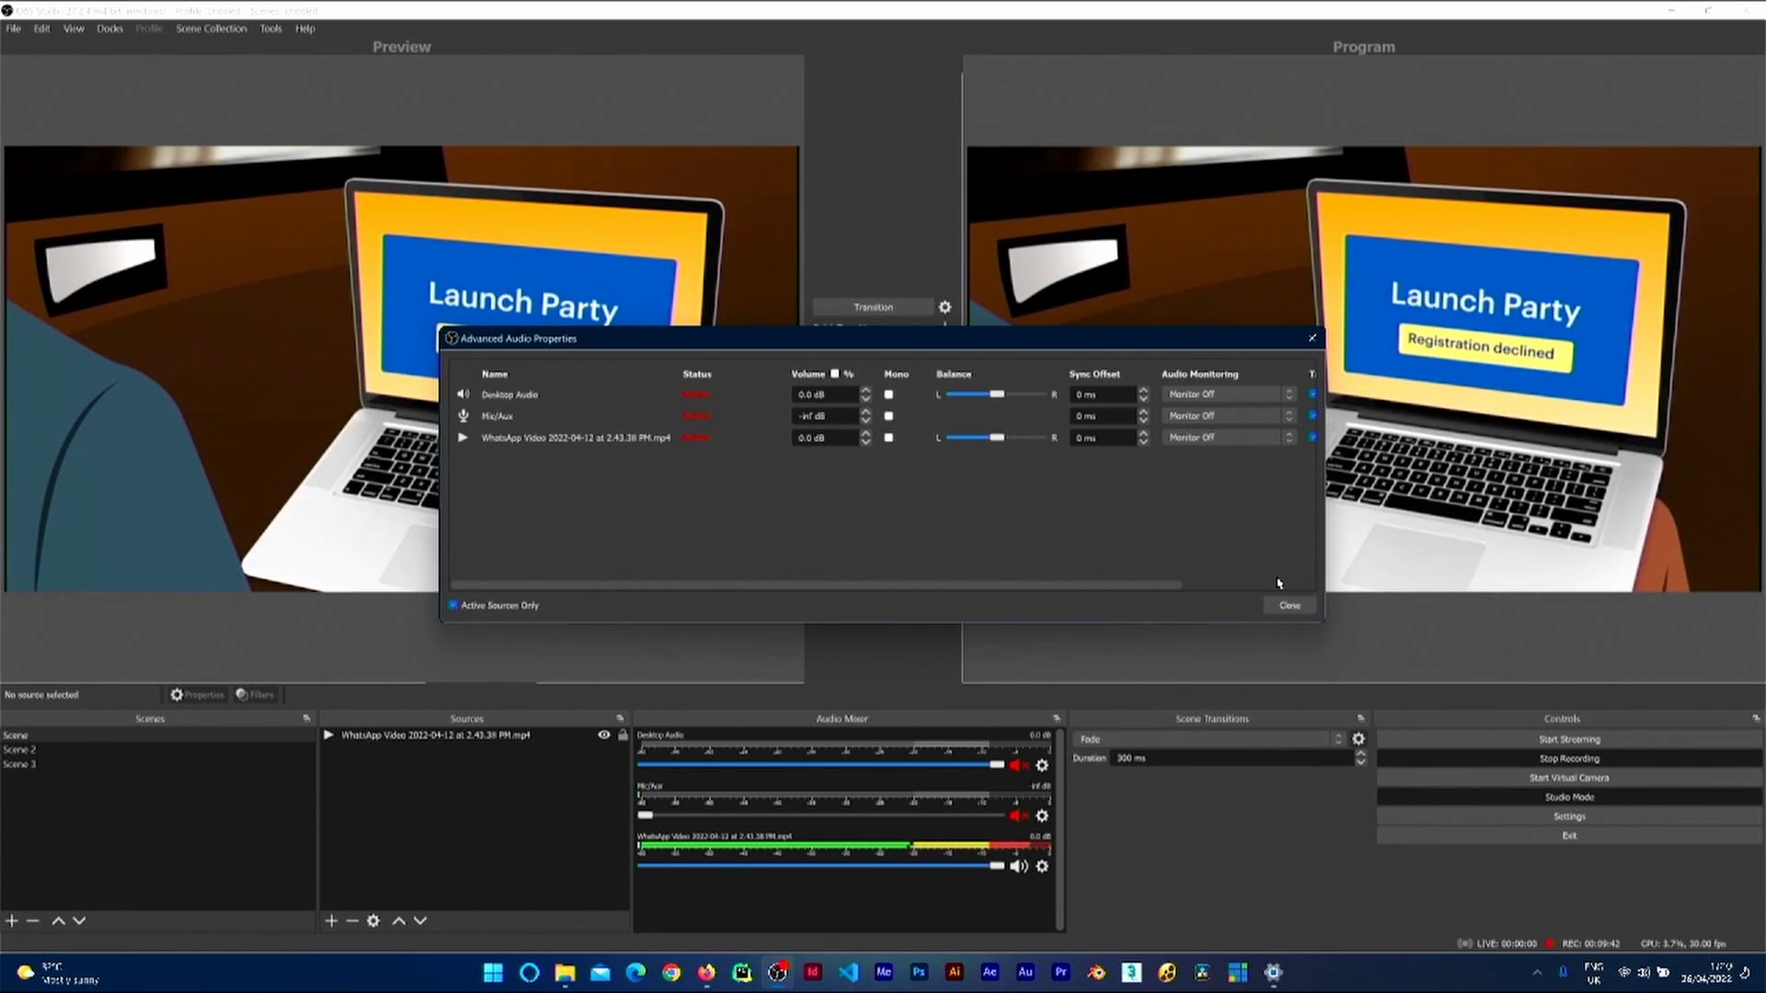
{"action": "left_click", "coordinate": [1289, 606]}
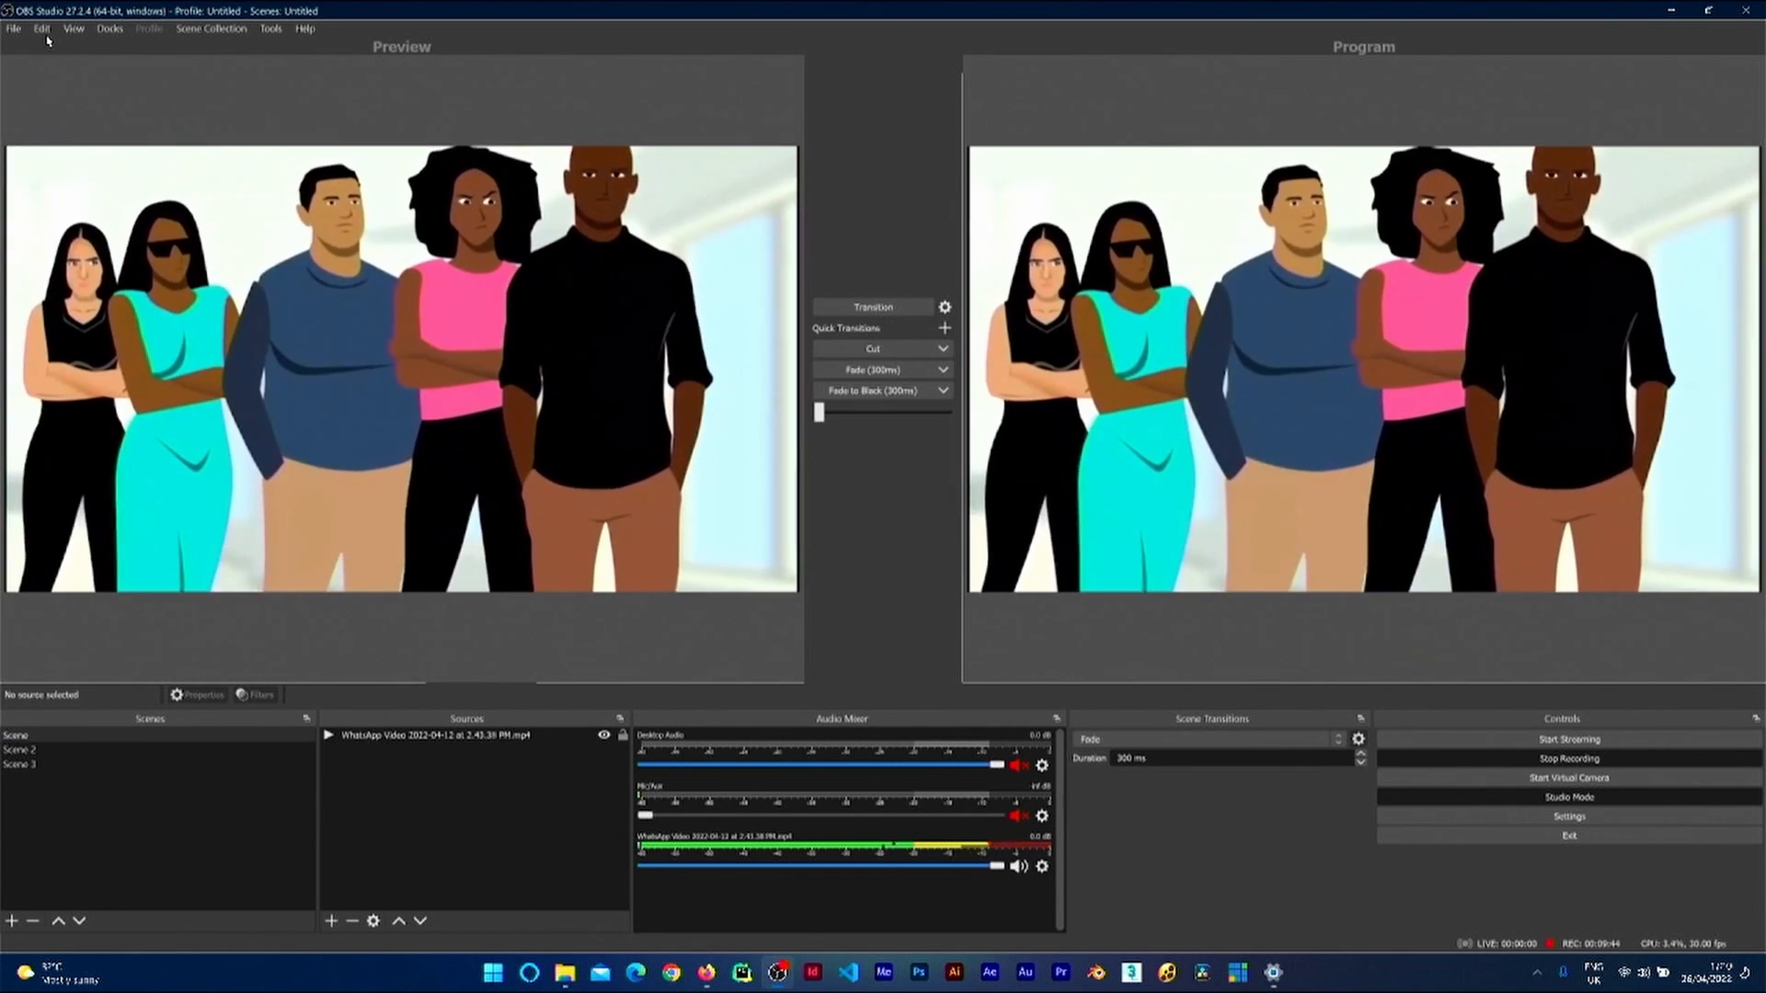
Step: View the Stats window with the performance and recording output figures, and close it
{"action": "left_click", "coordinate": [43, 28]}
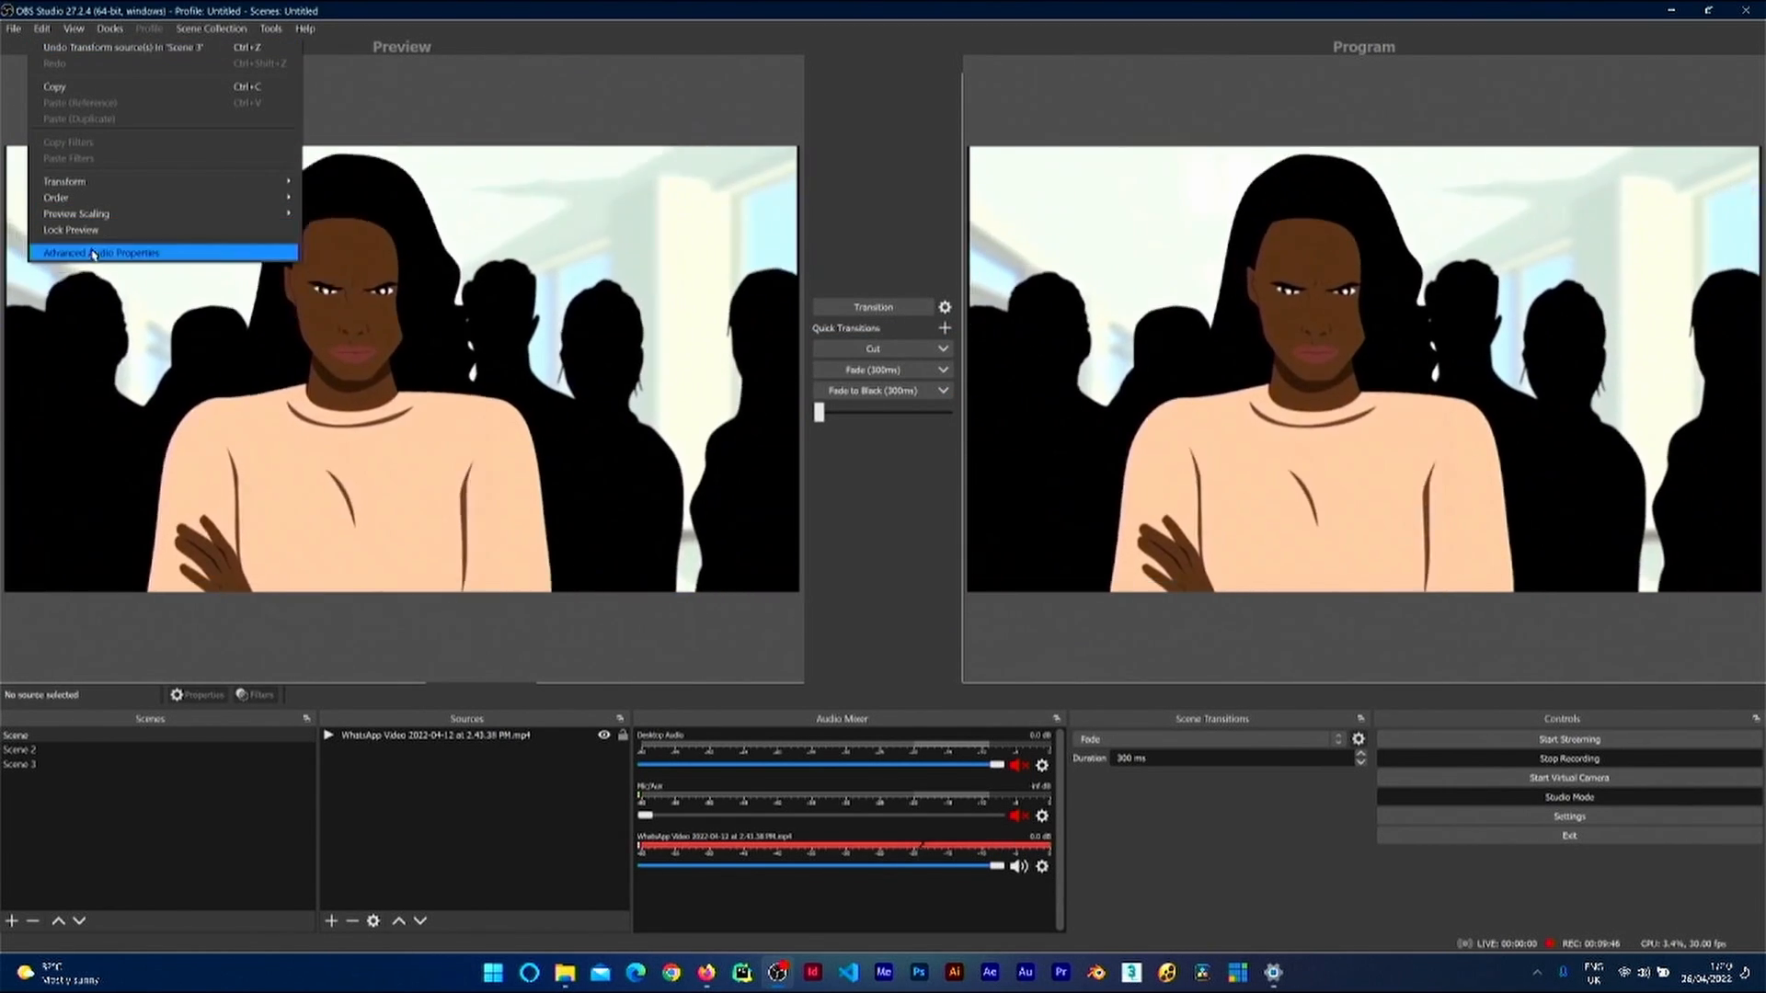
{"action": "mouse_move", "coordinate": [78, 31]}
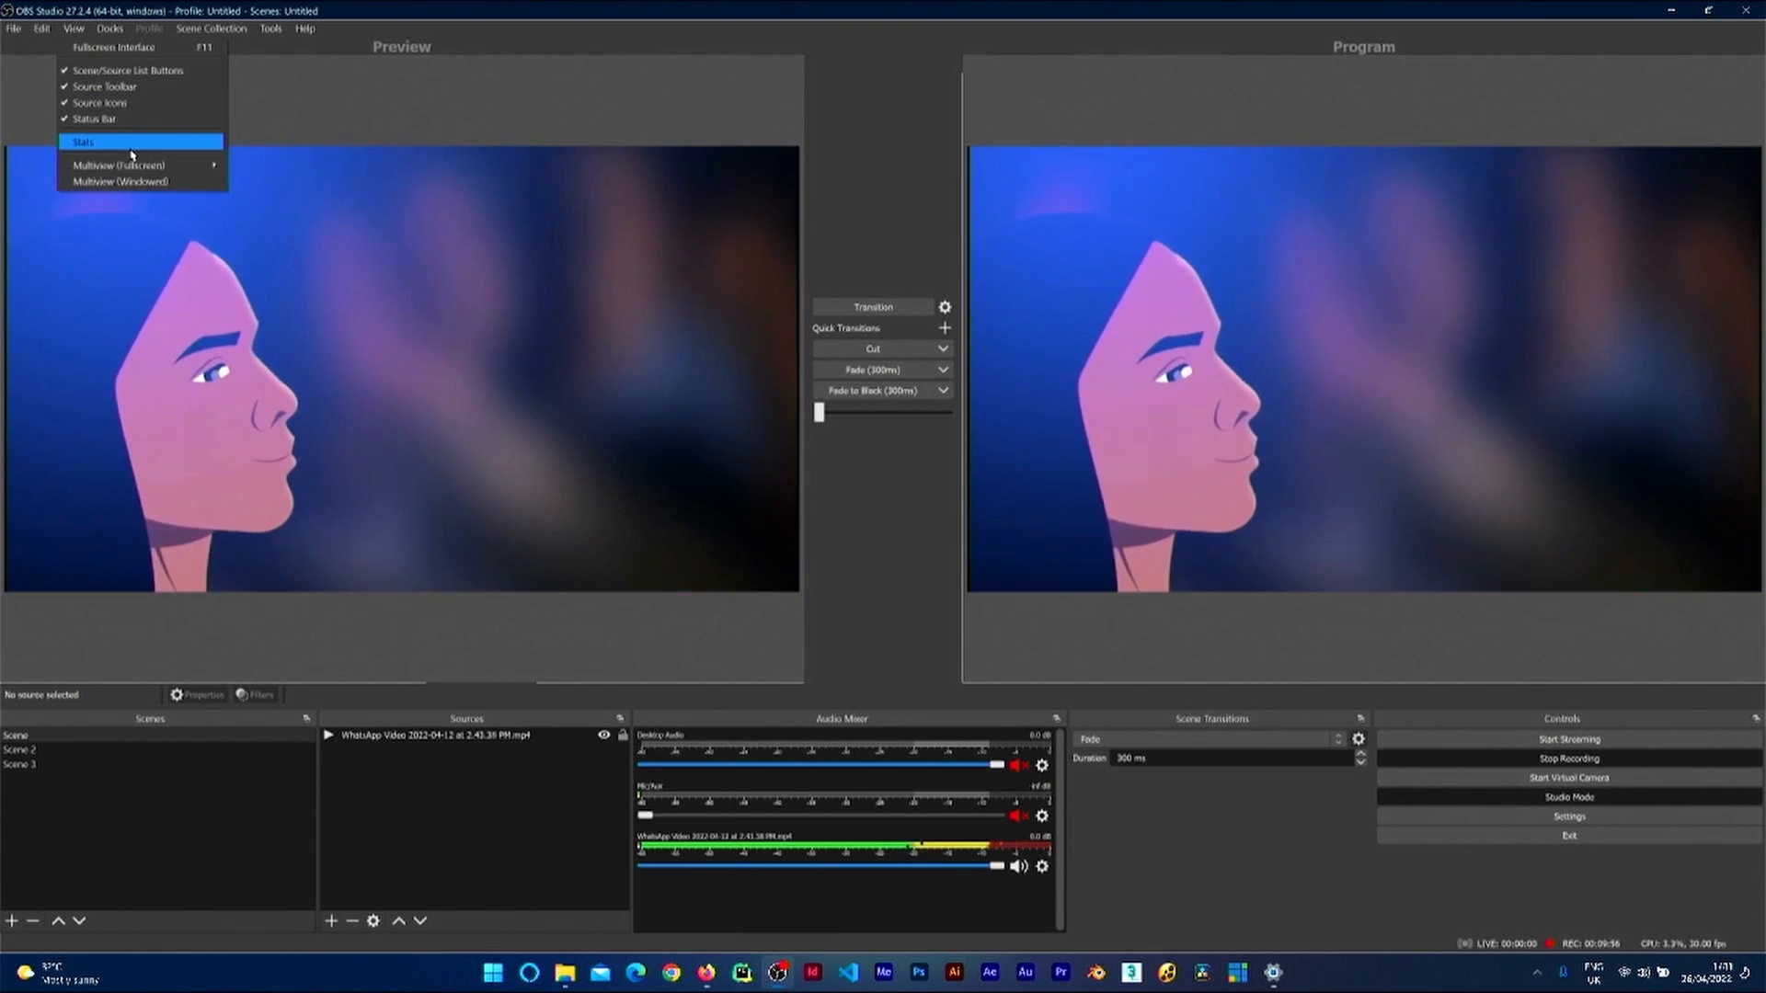
{"action": "left_click", "coordinate": [132, 155]}
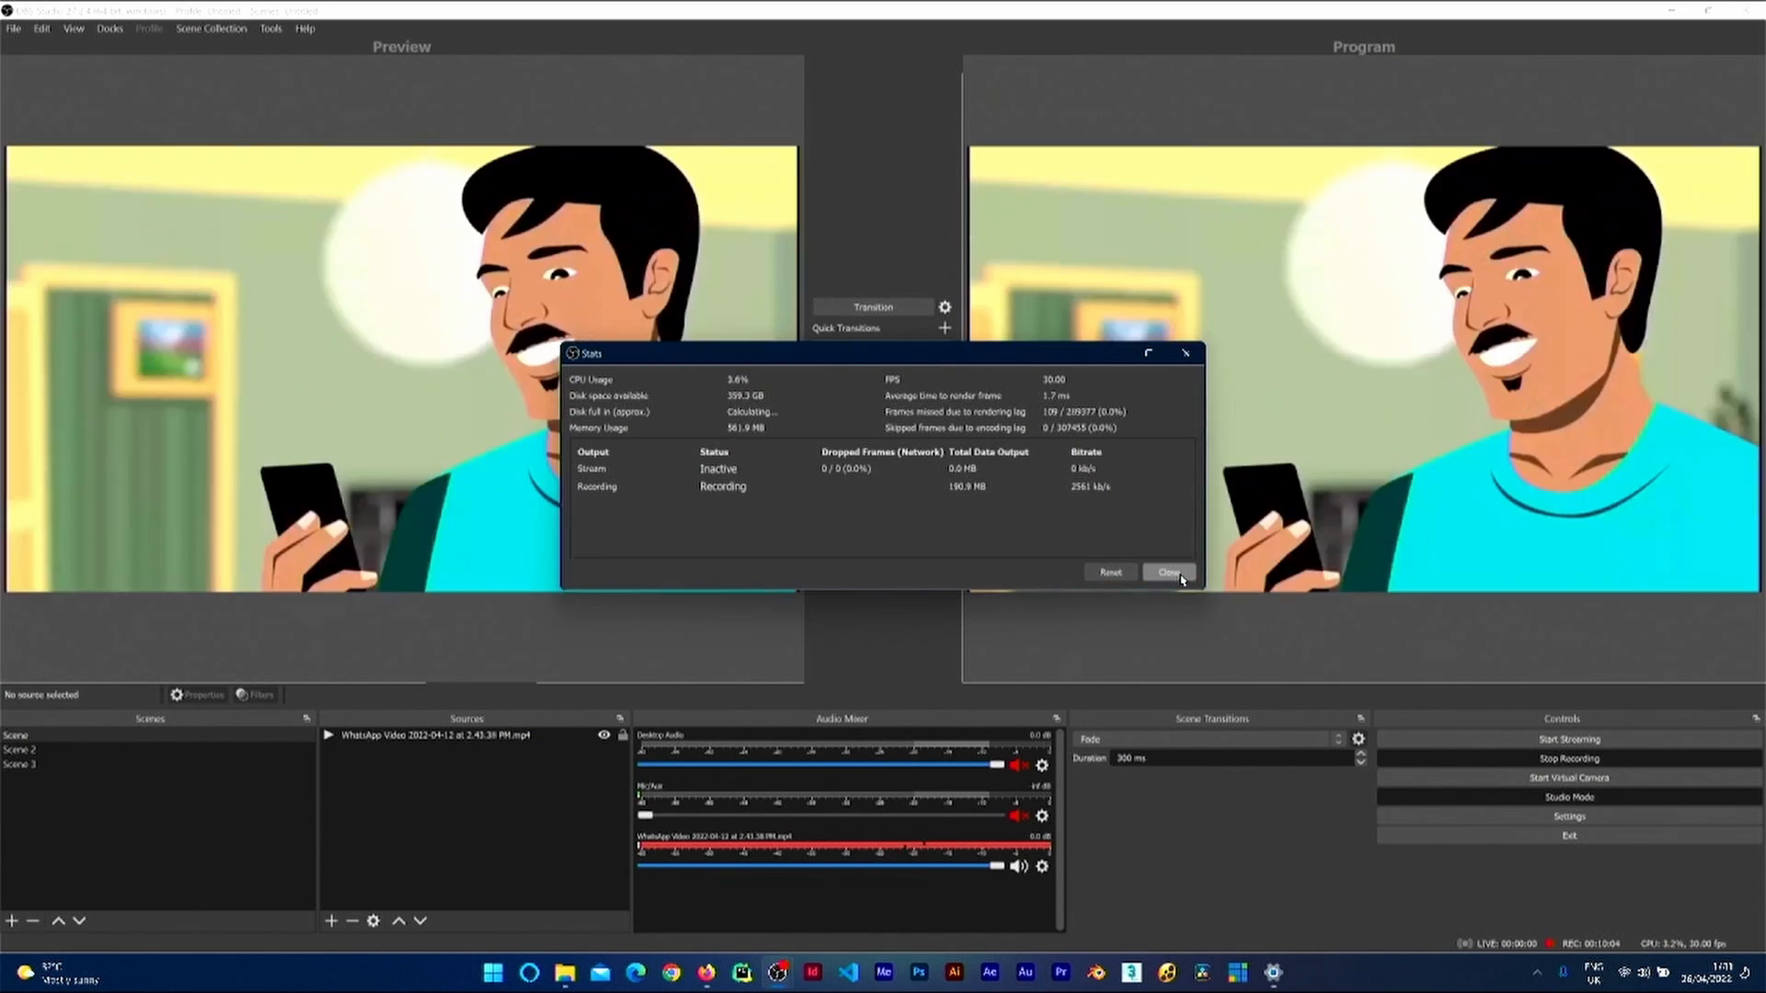
{"action": "left_click", "coordinate": [1175, 575]}
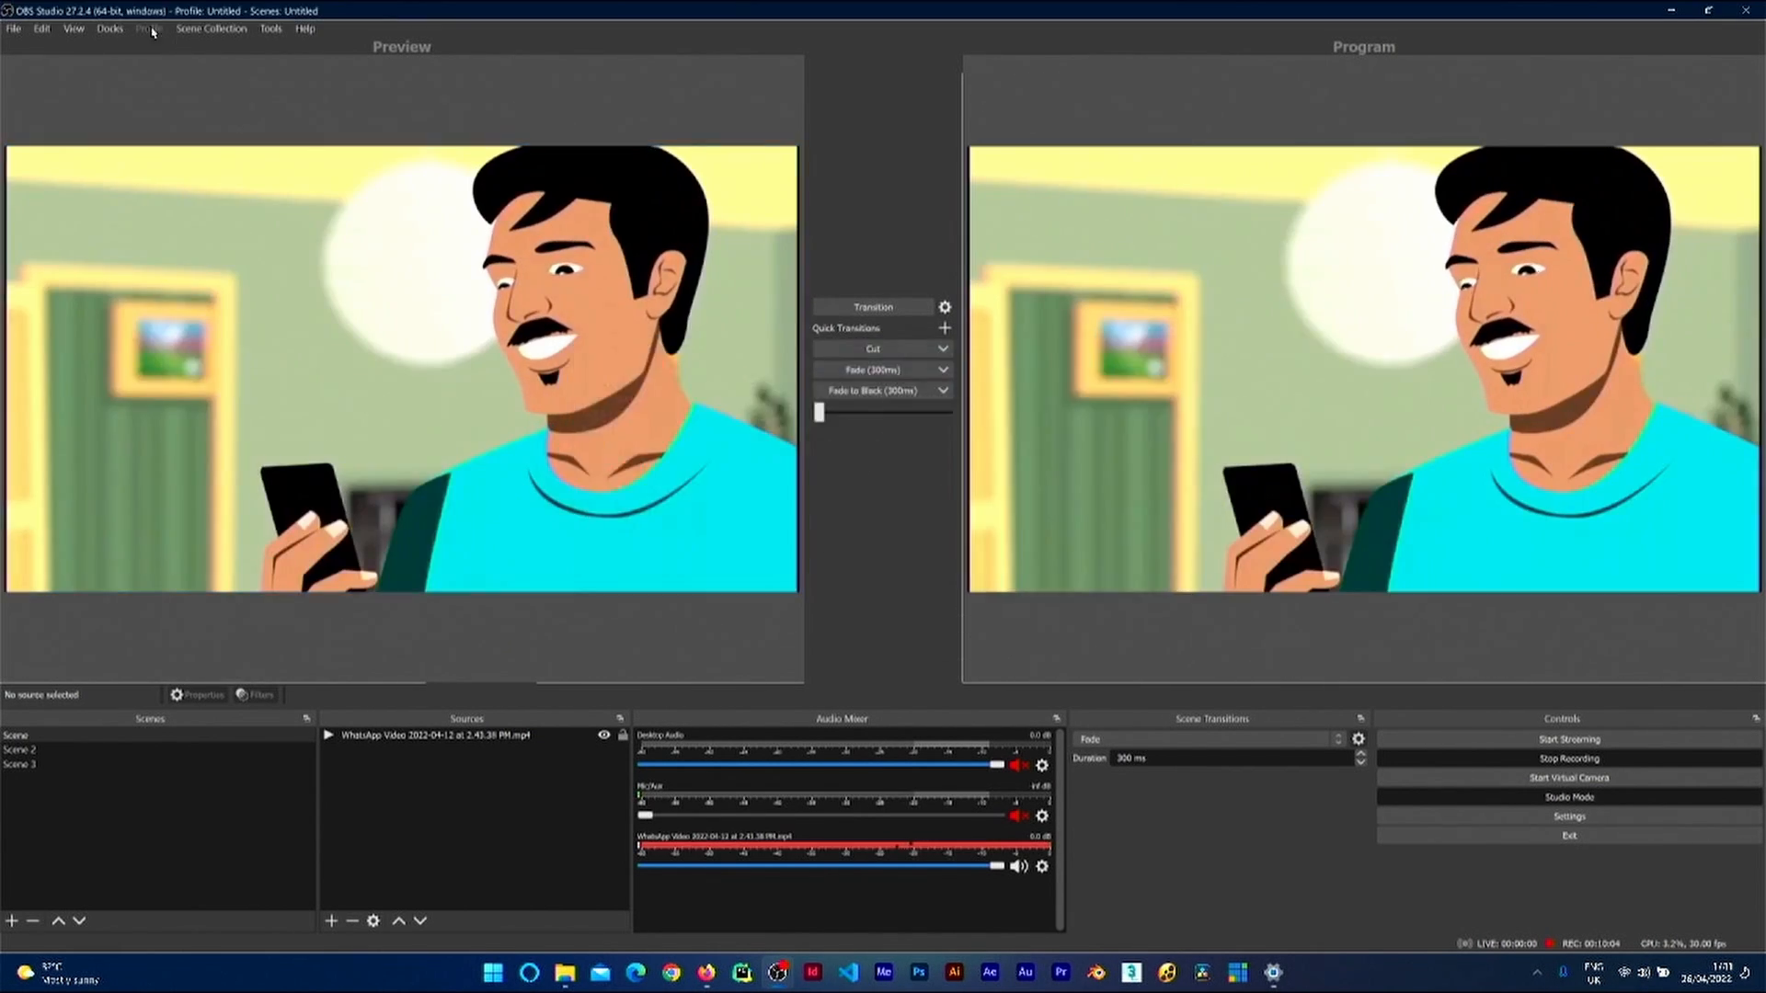
Step: Open the windowed Multiview and enlarge it over the preview and program areas so all scene tiles are easy to see
{"action": "left_click", "coordinate": [76, 31]}
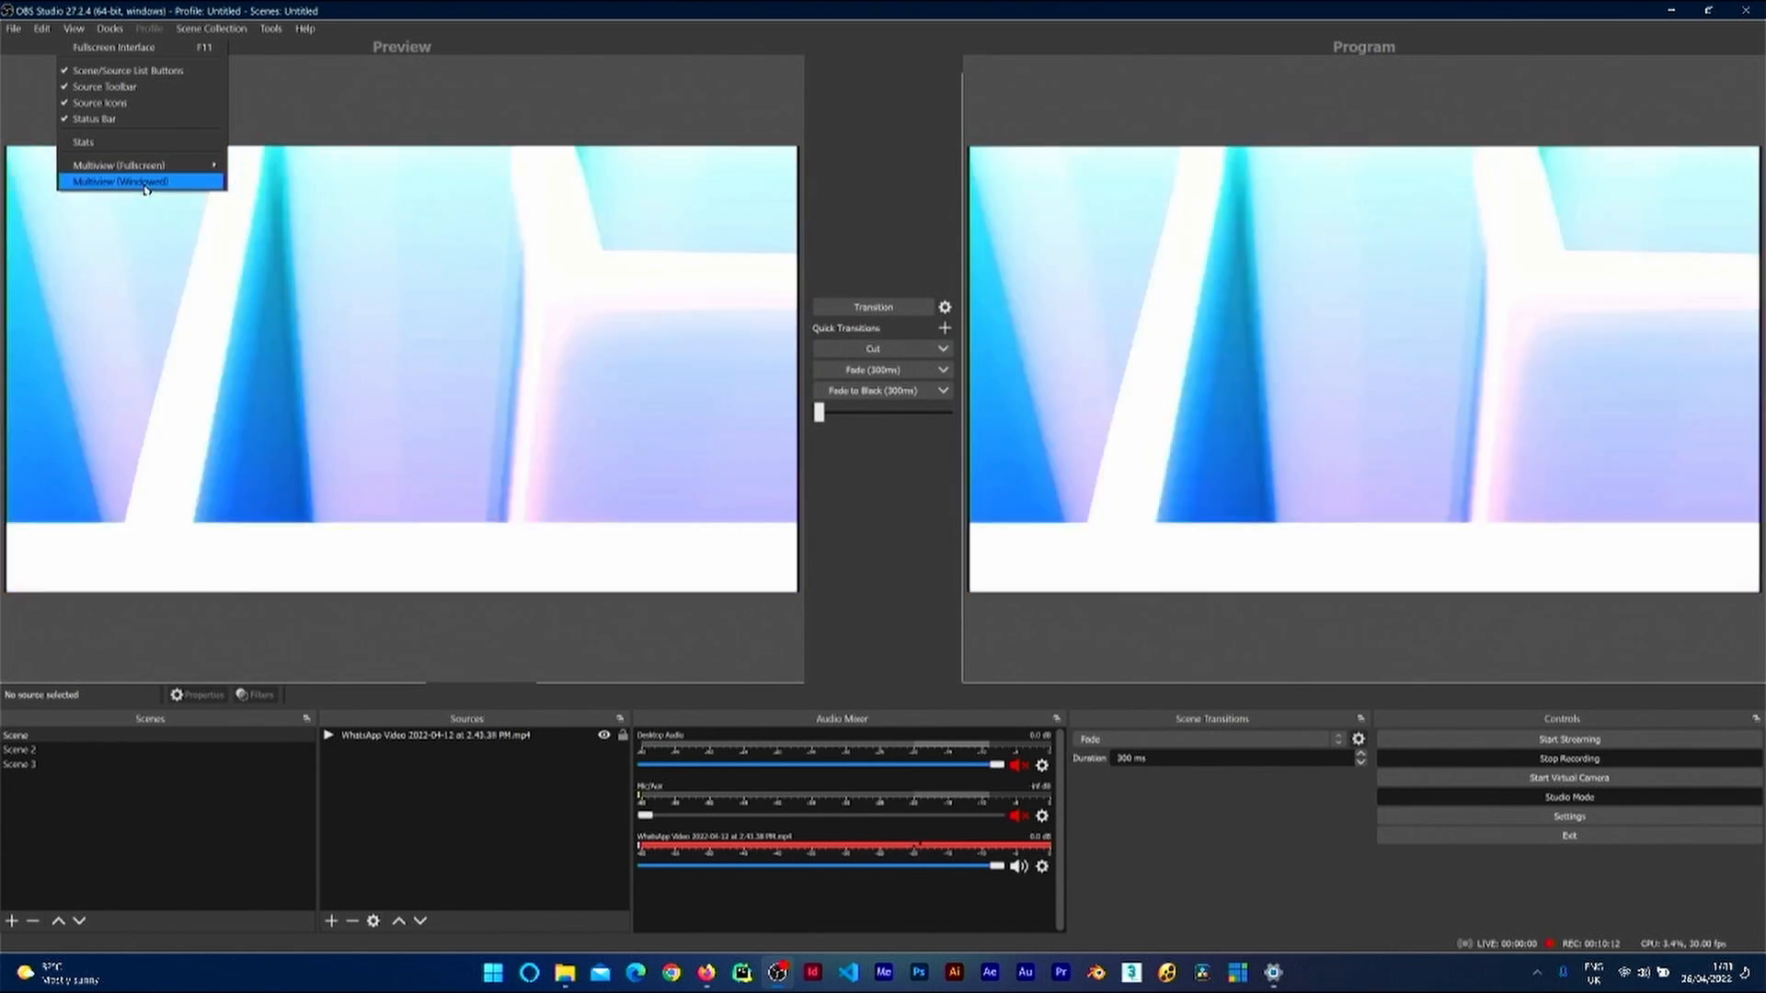
{"action": "left_click", "coordinate": [144, 183]}
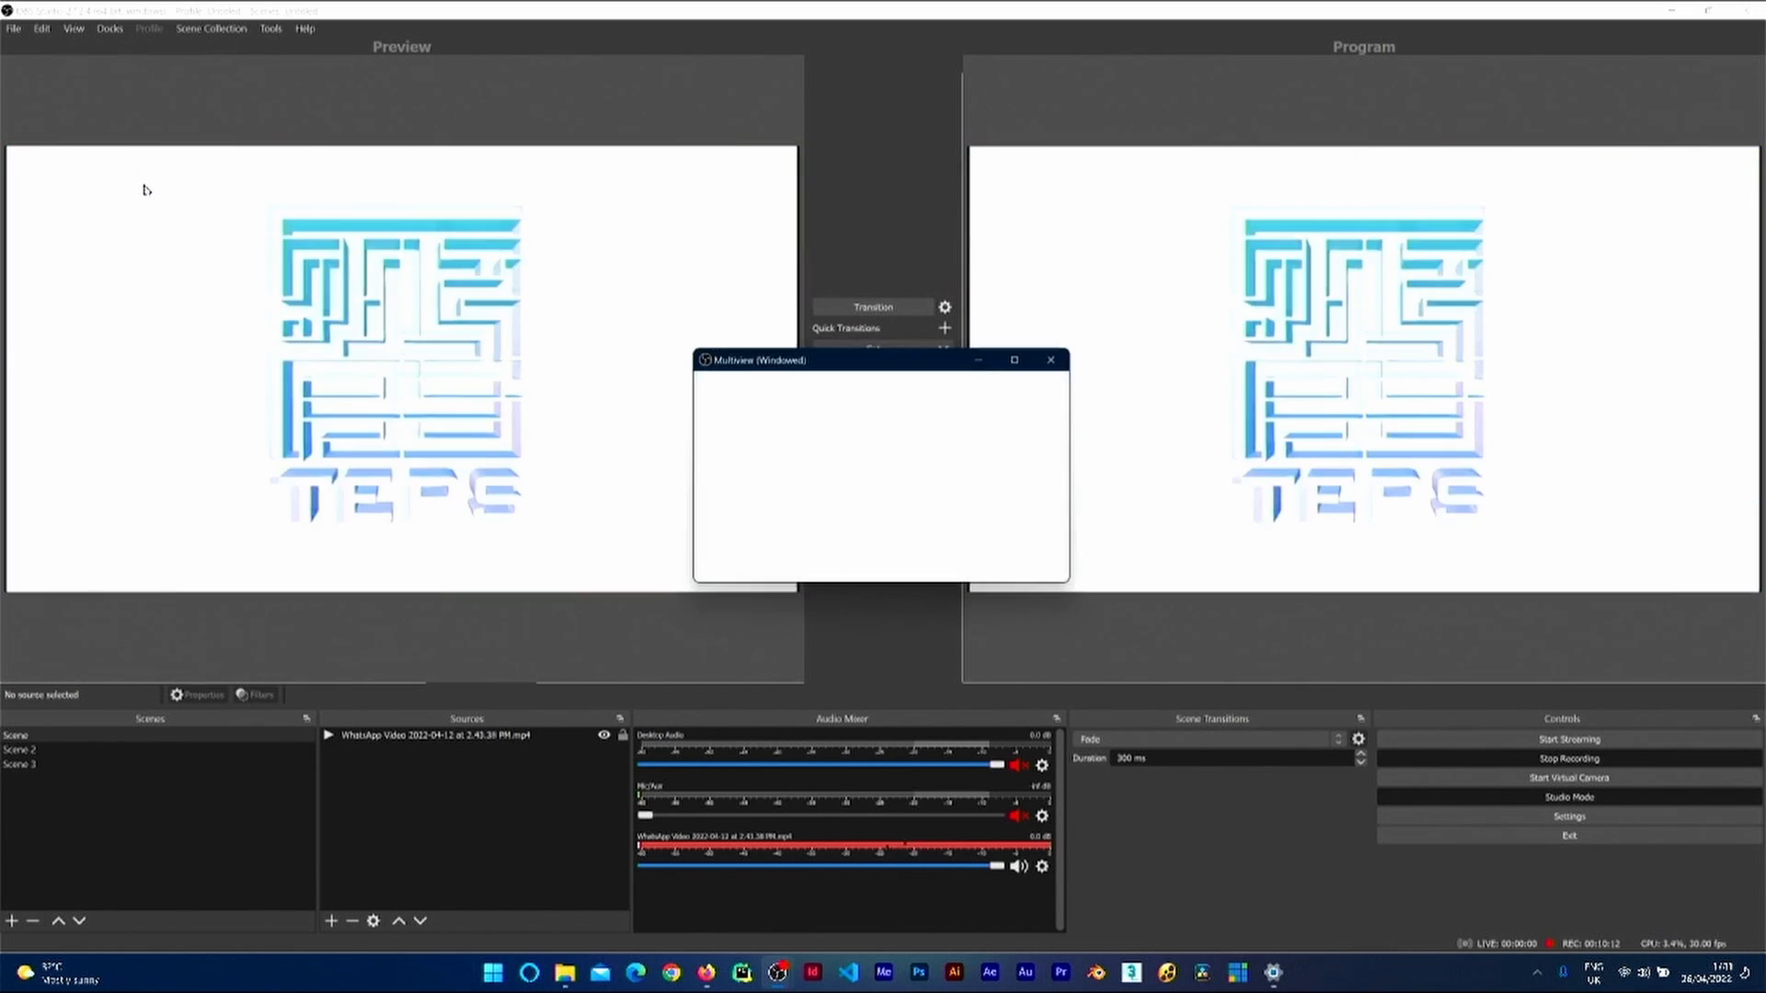
{"action": "left_click_drag", "start_coordinate": [781, 360], "coordinate": [375, 160]}
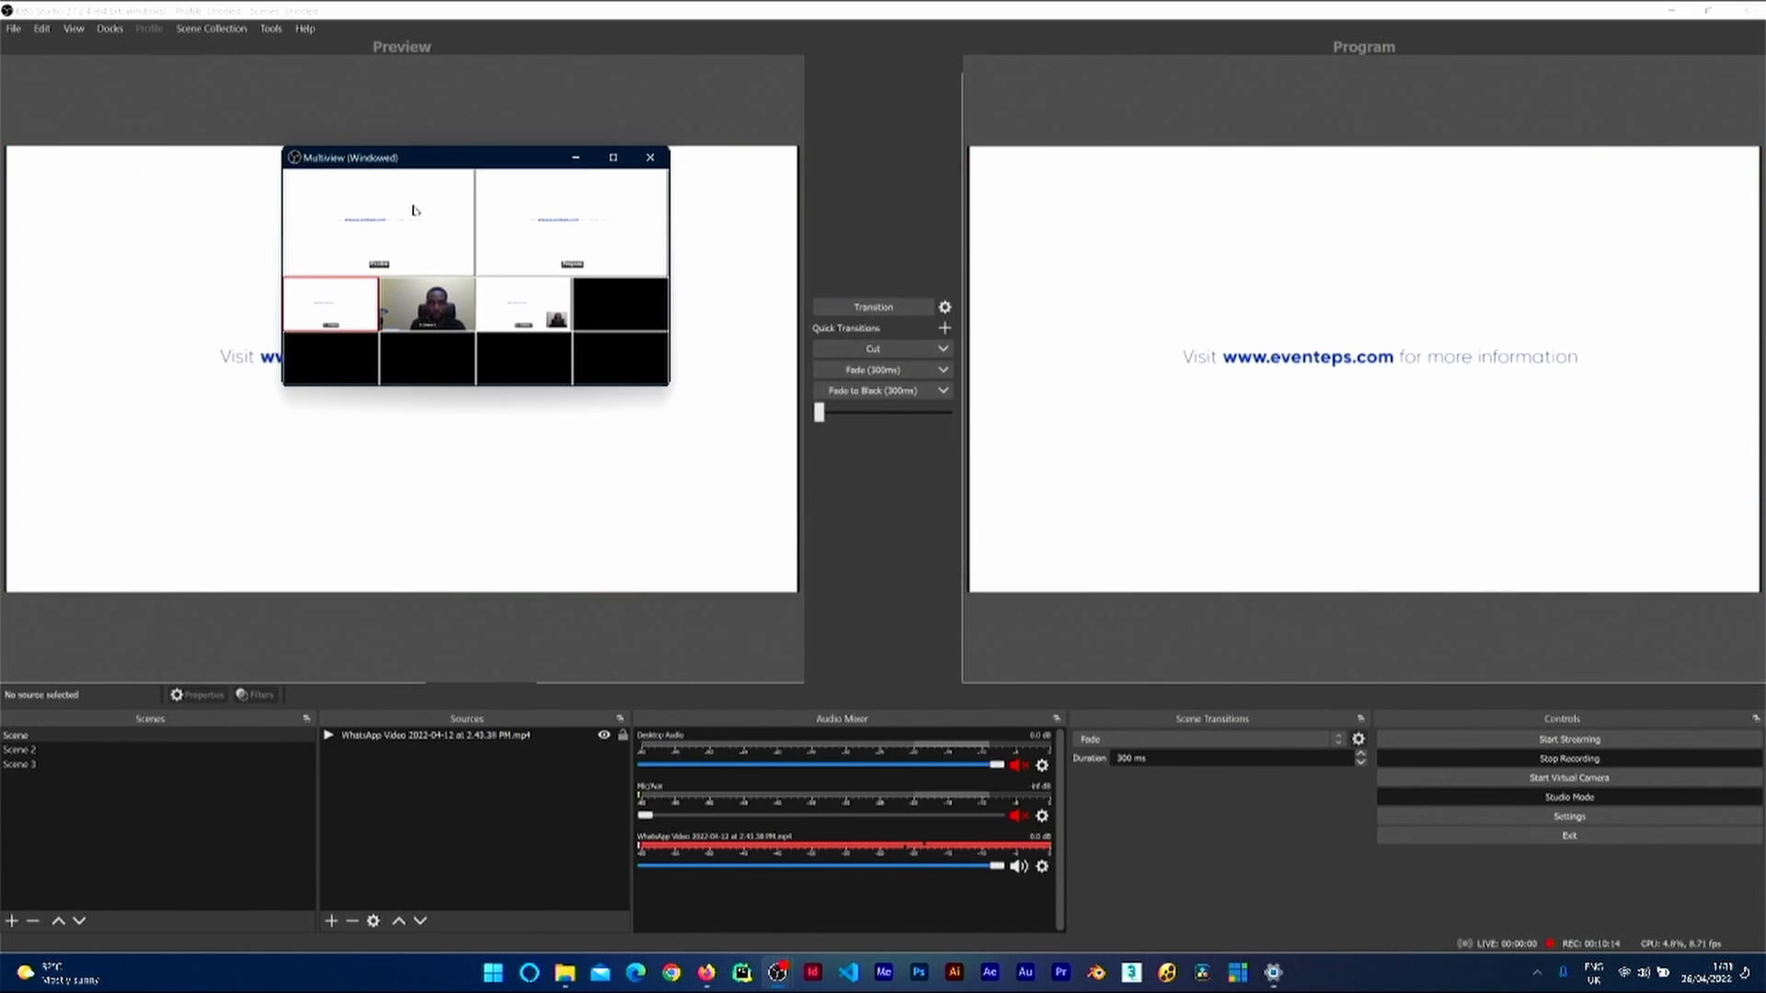
{"action": "left_click_drag", "start_coordinate": [673, 389], "coordinate": [1303, 743]}
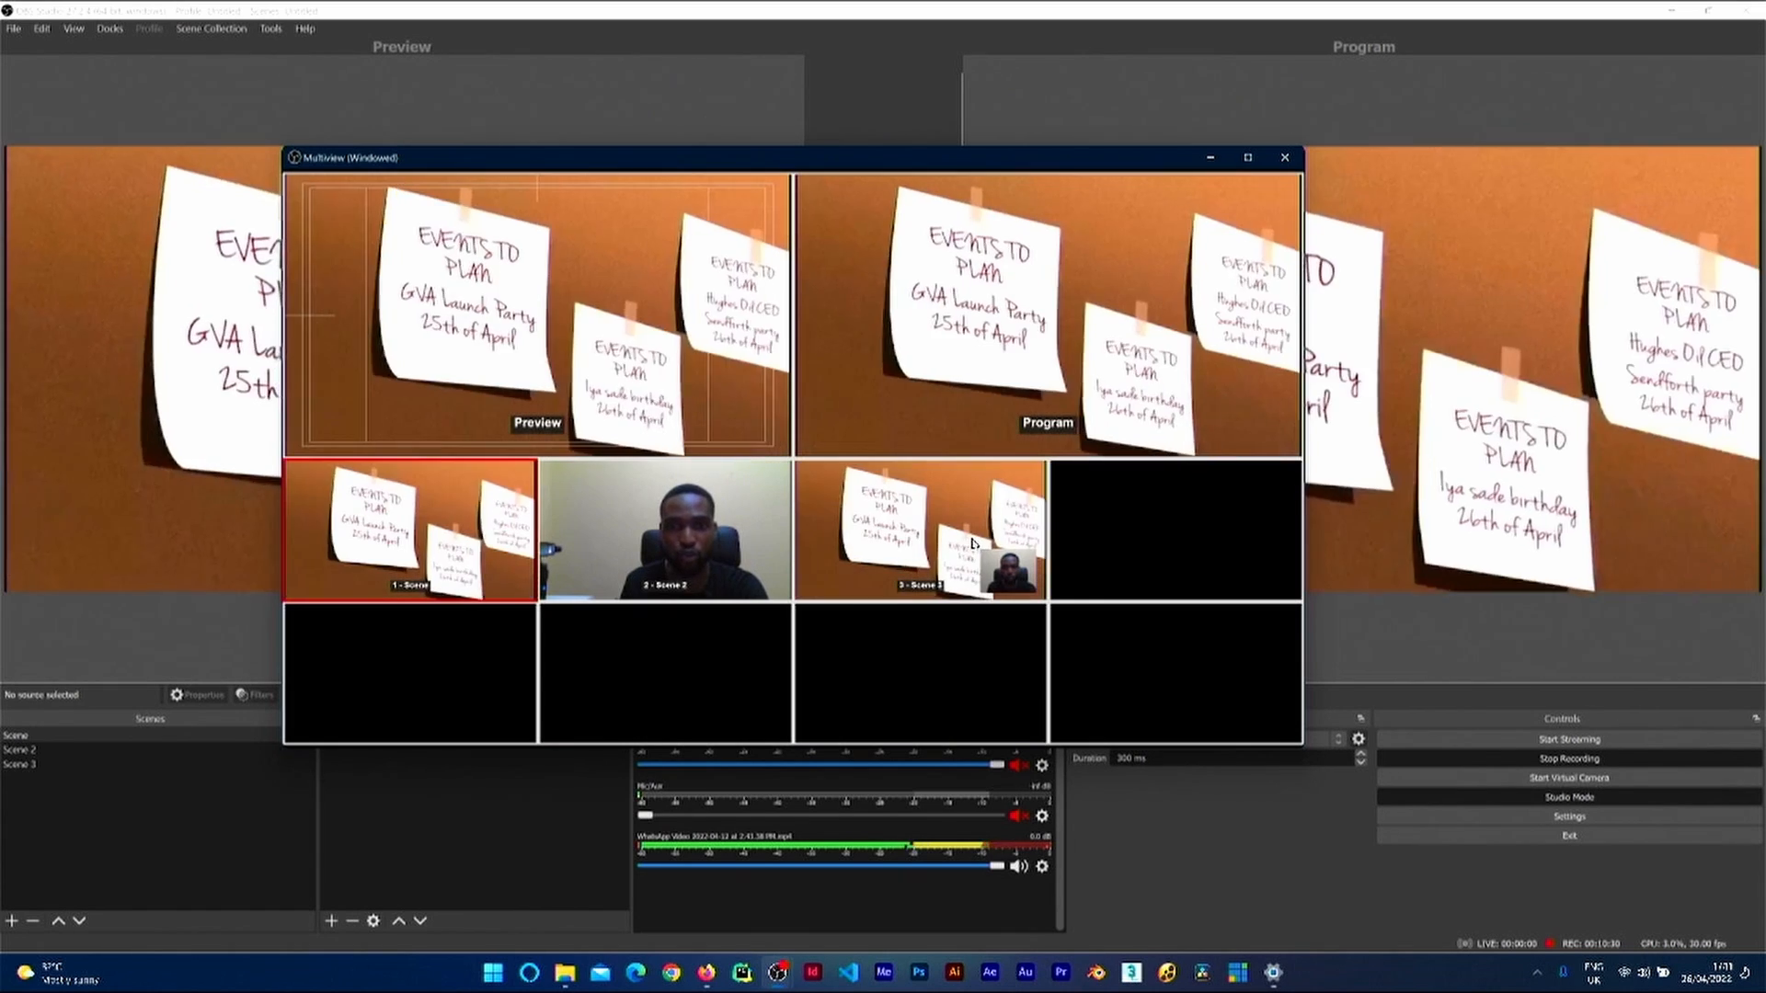
Step: Switch the preview between Scene 3 and Scene 2 in the Multiview, ending on Scene 2
{"action": "left_click", "coordinate": [972, 545]}
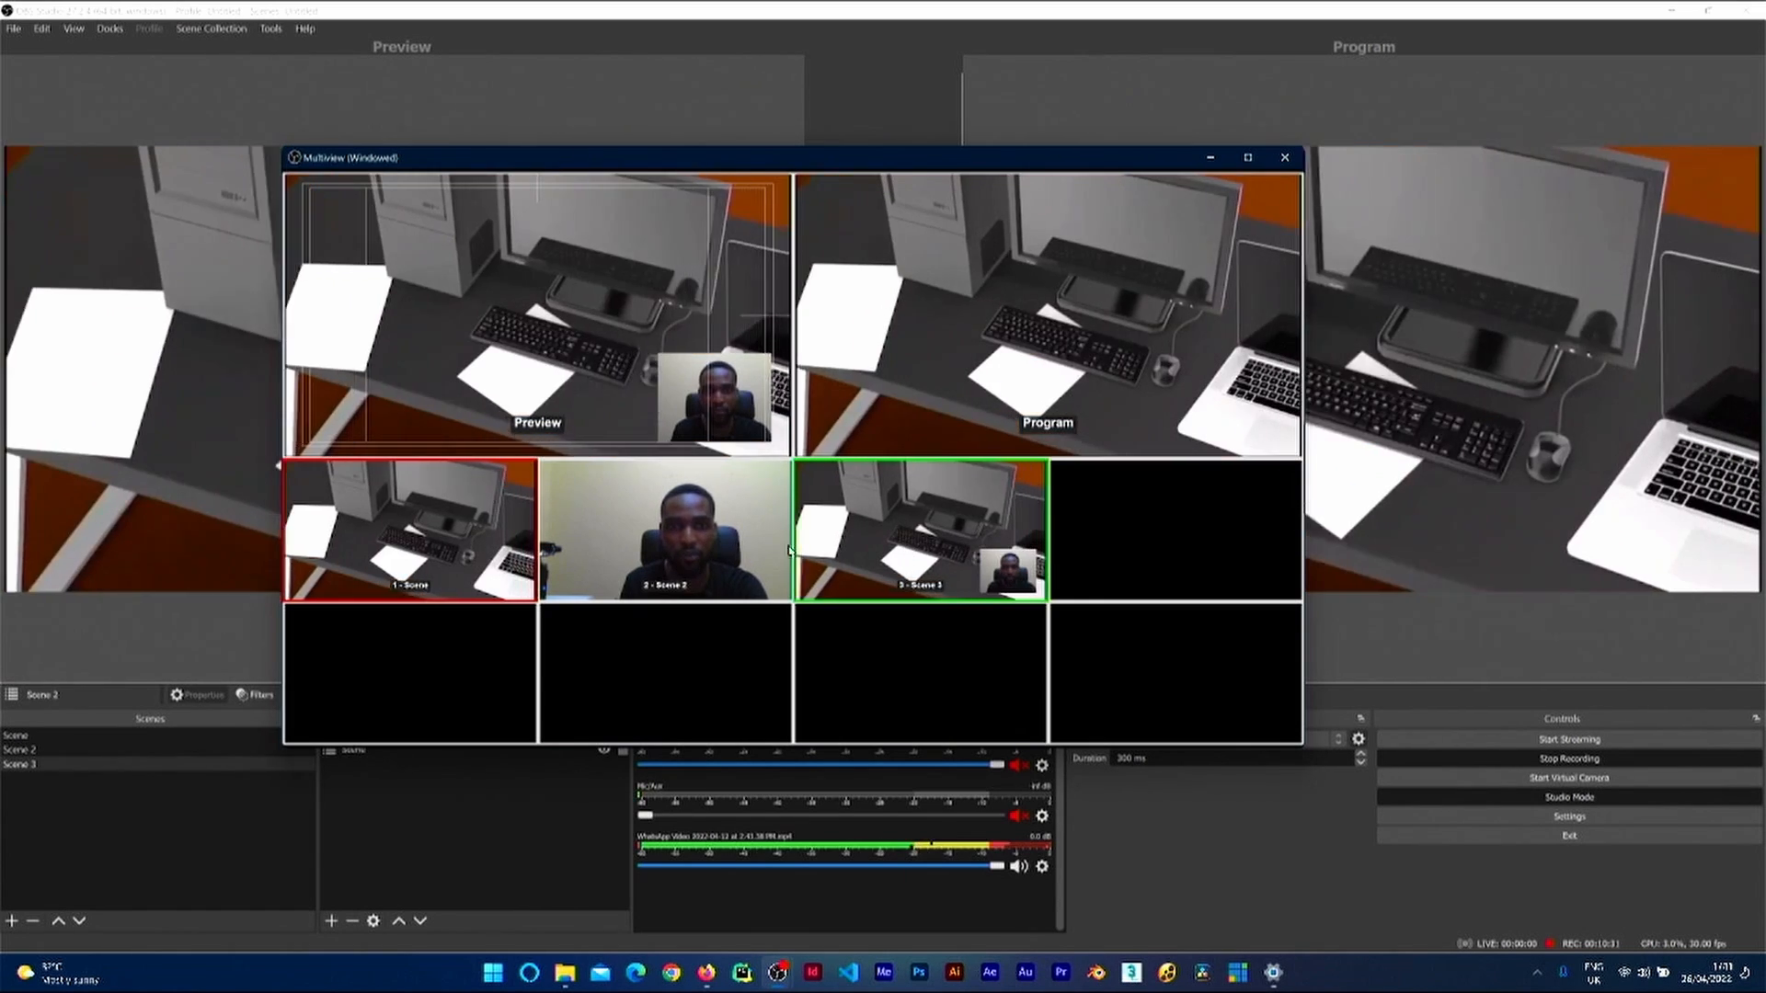
{"action": "left_click", "coordinate": [703, 543]}
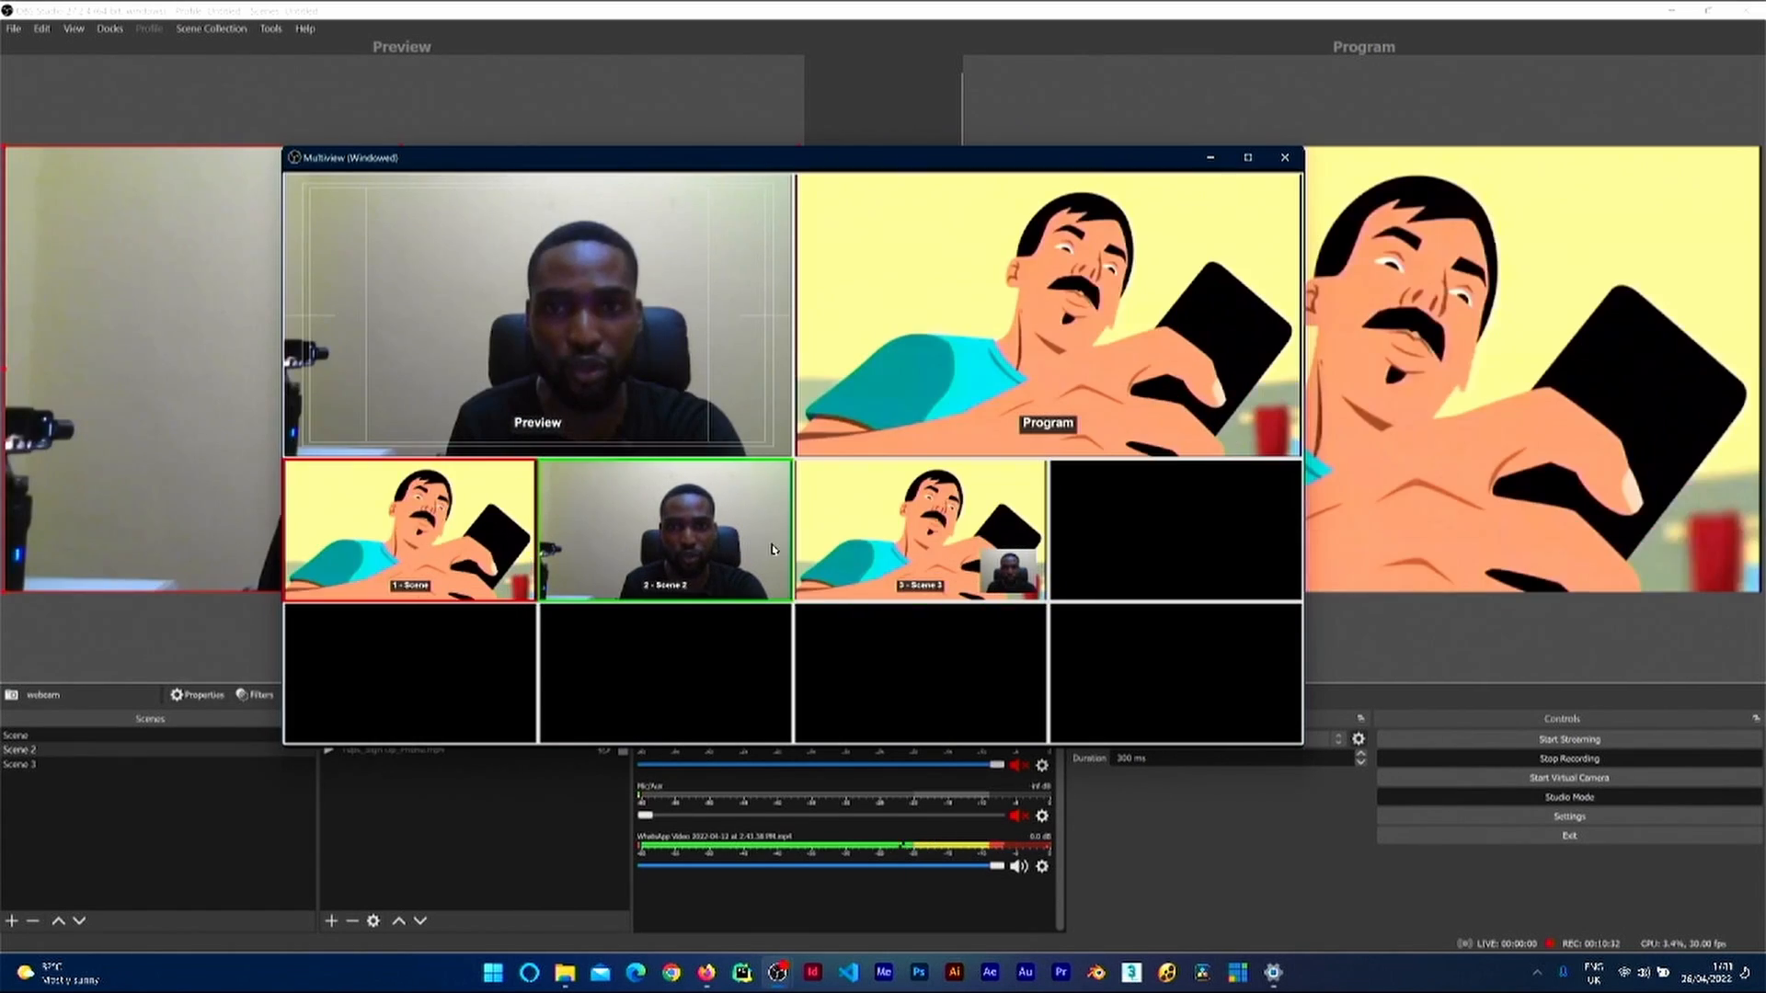
{"action": "left_click", "coordinate": [874, 542]}
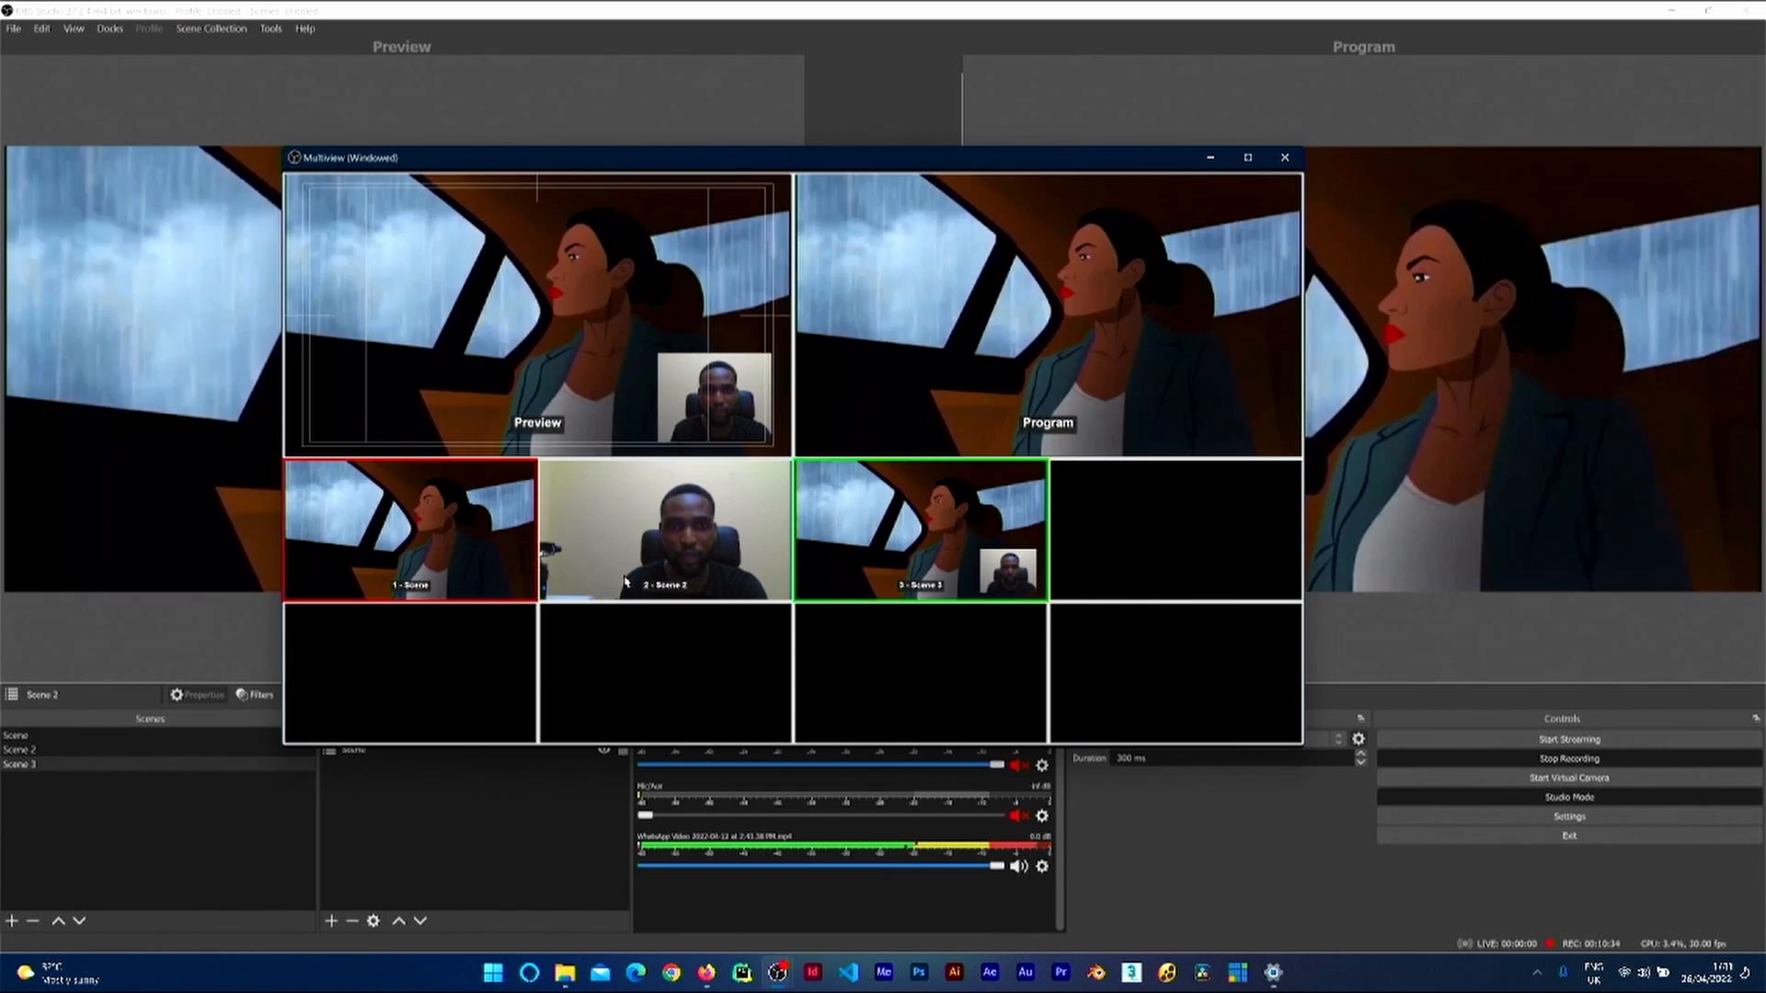
{"action": "left_click", "coordinate": [607, 581]}
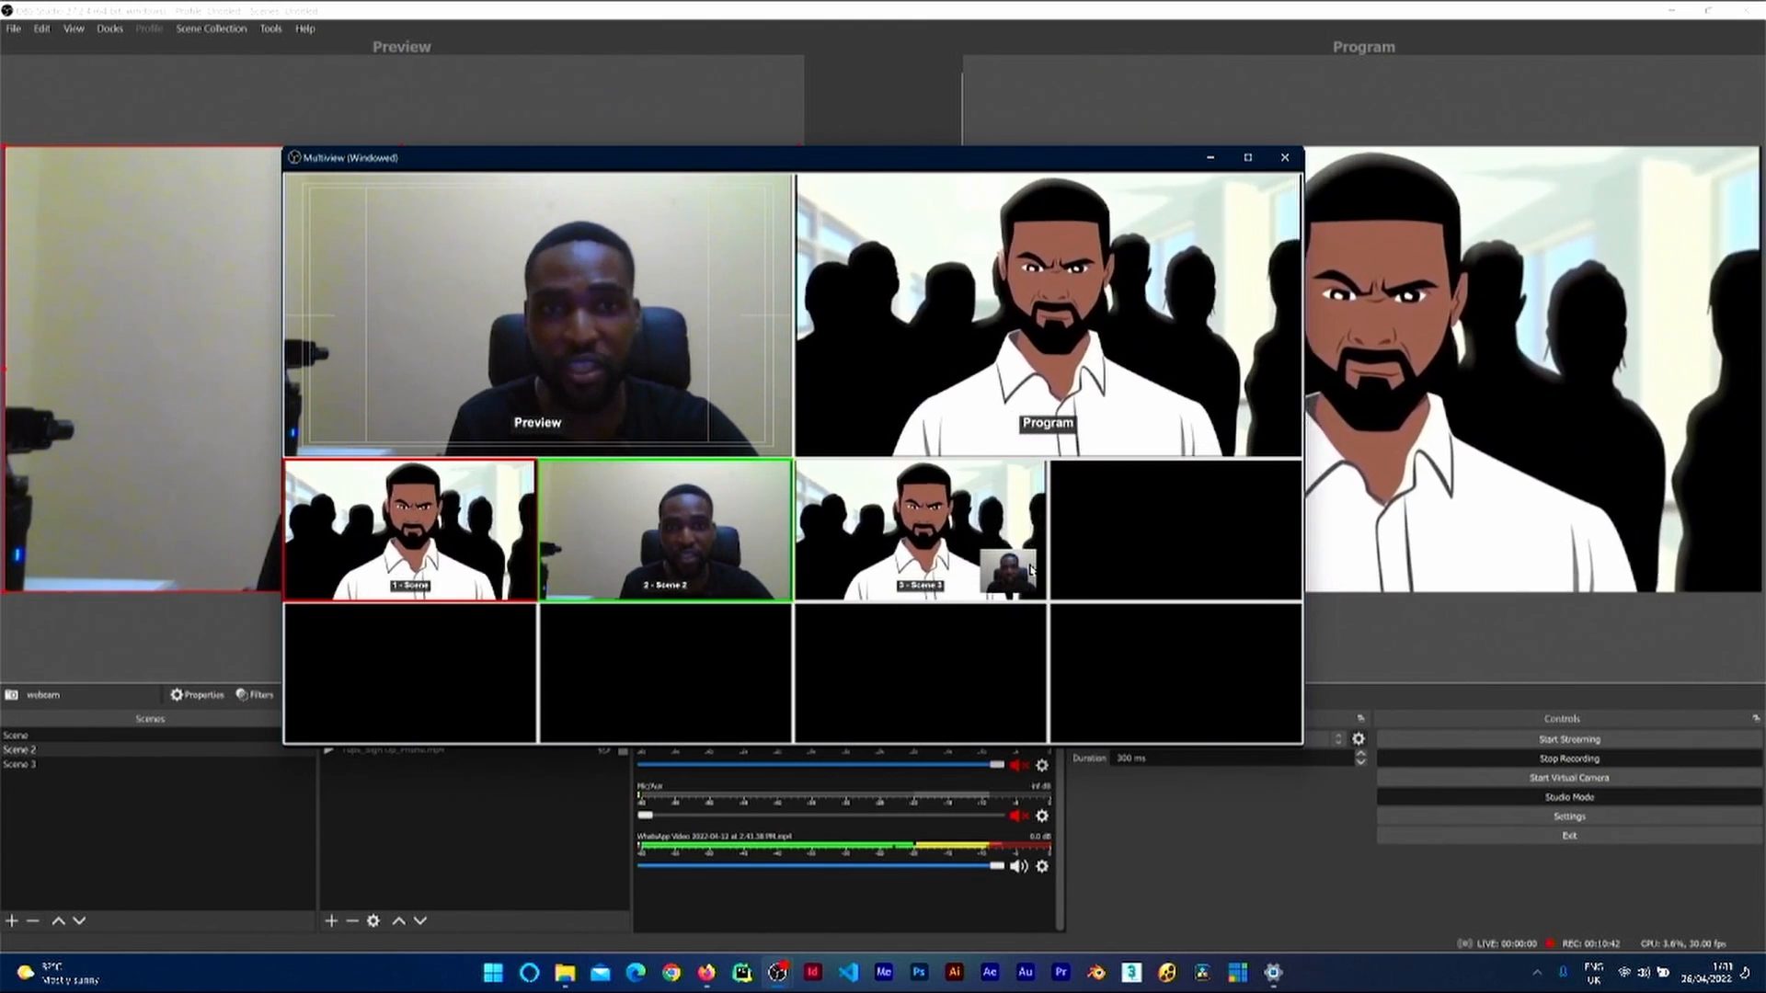
Step: Transition Scene 2 to the program output, and do the same with Scene 3 from the Multiview
{"action": "key", "text": "space"}
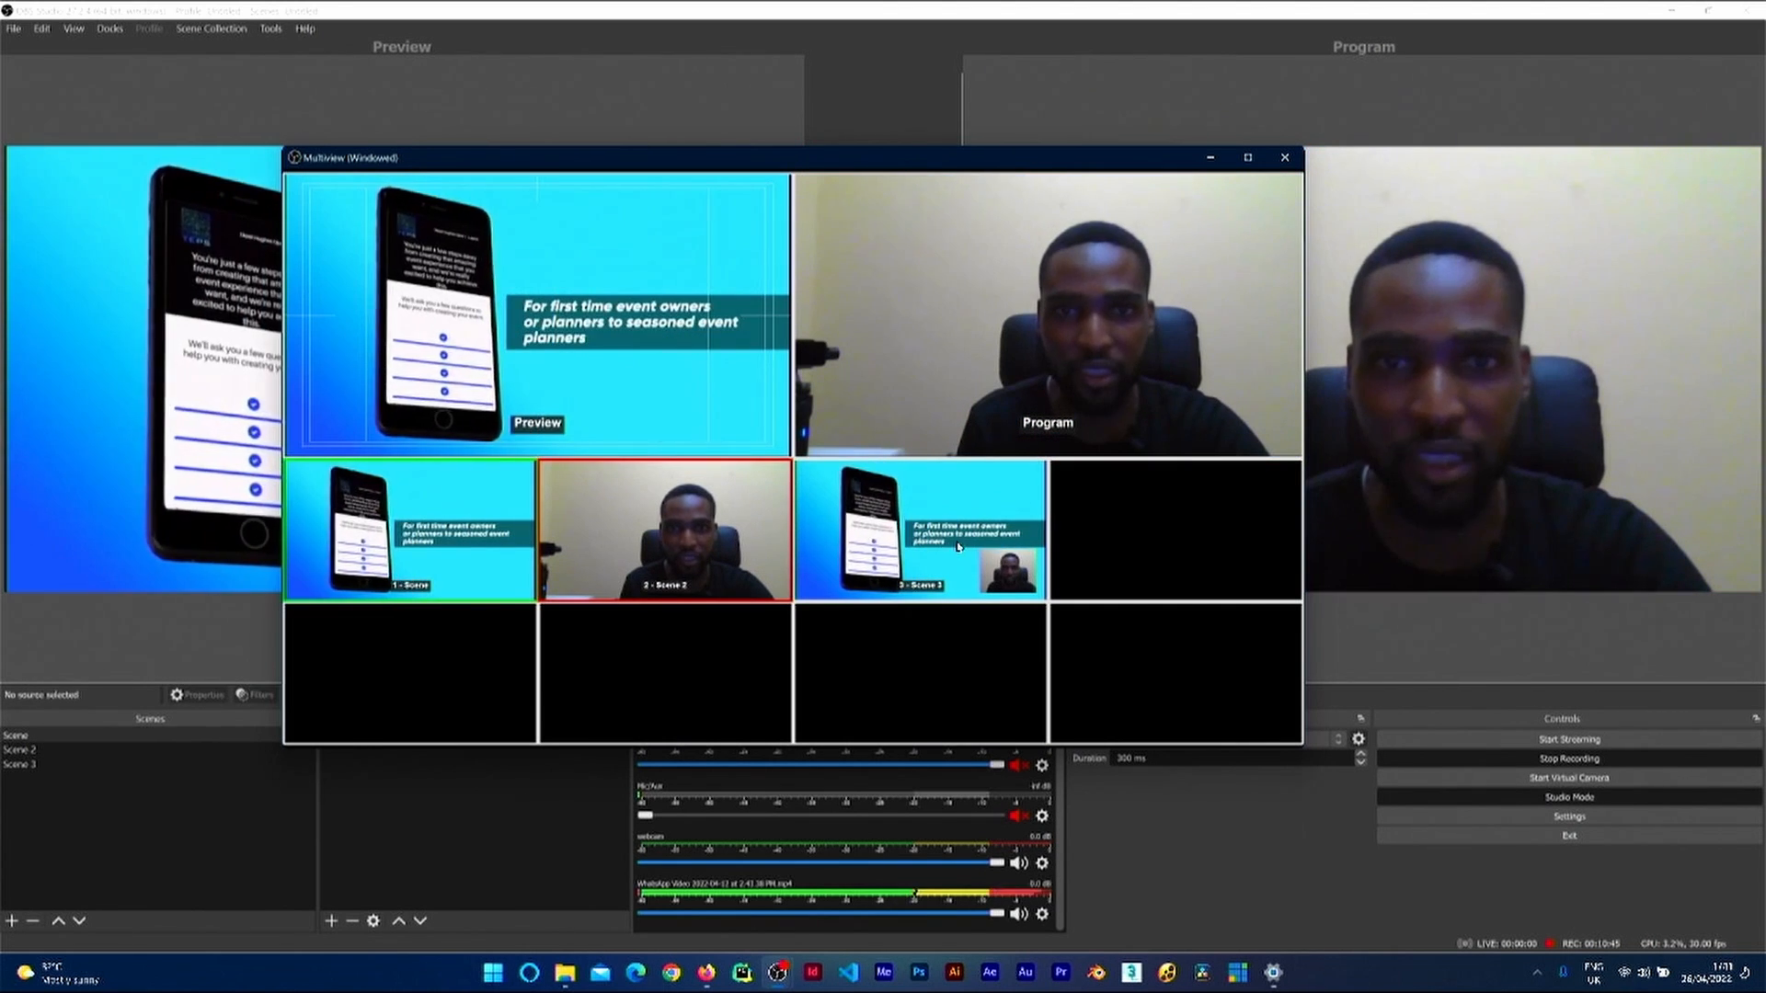
{"action": "left_click", "coordinate": [957, 547]}
{"action": "key", "text": "space"}
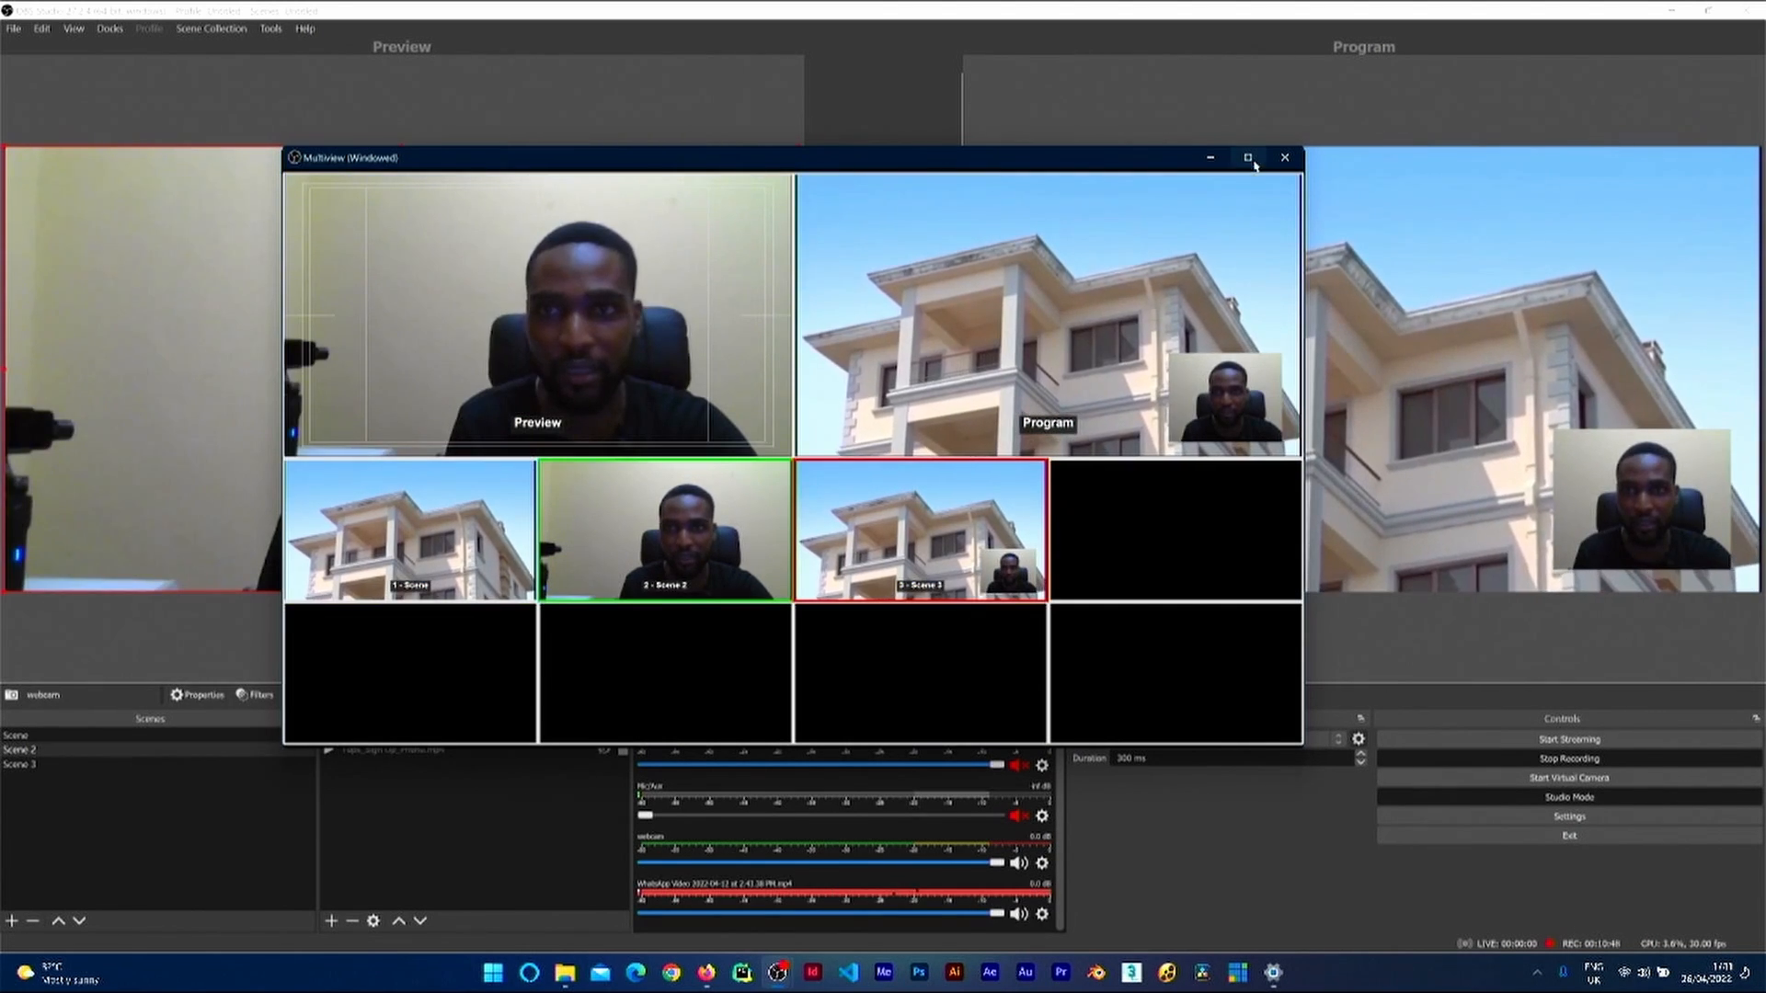
Step: Load Scene 3 into the preview from the maximized Multiview and close the Multiview window
{"action": "left_click", "coordinate": [1248, 158]}
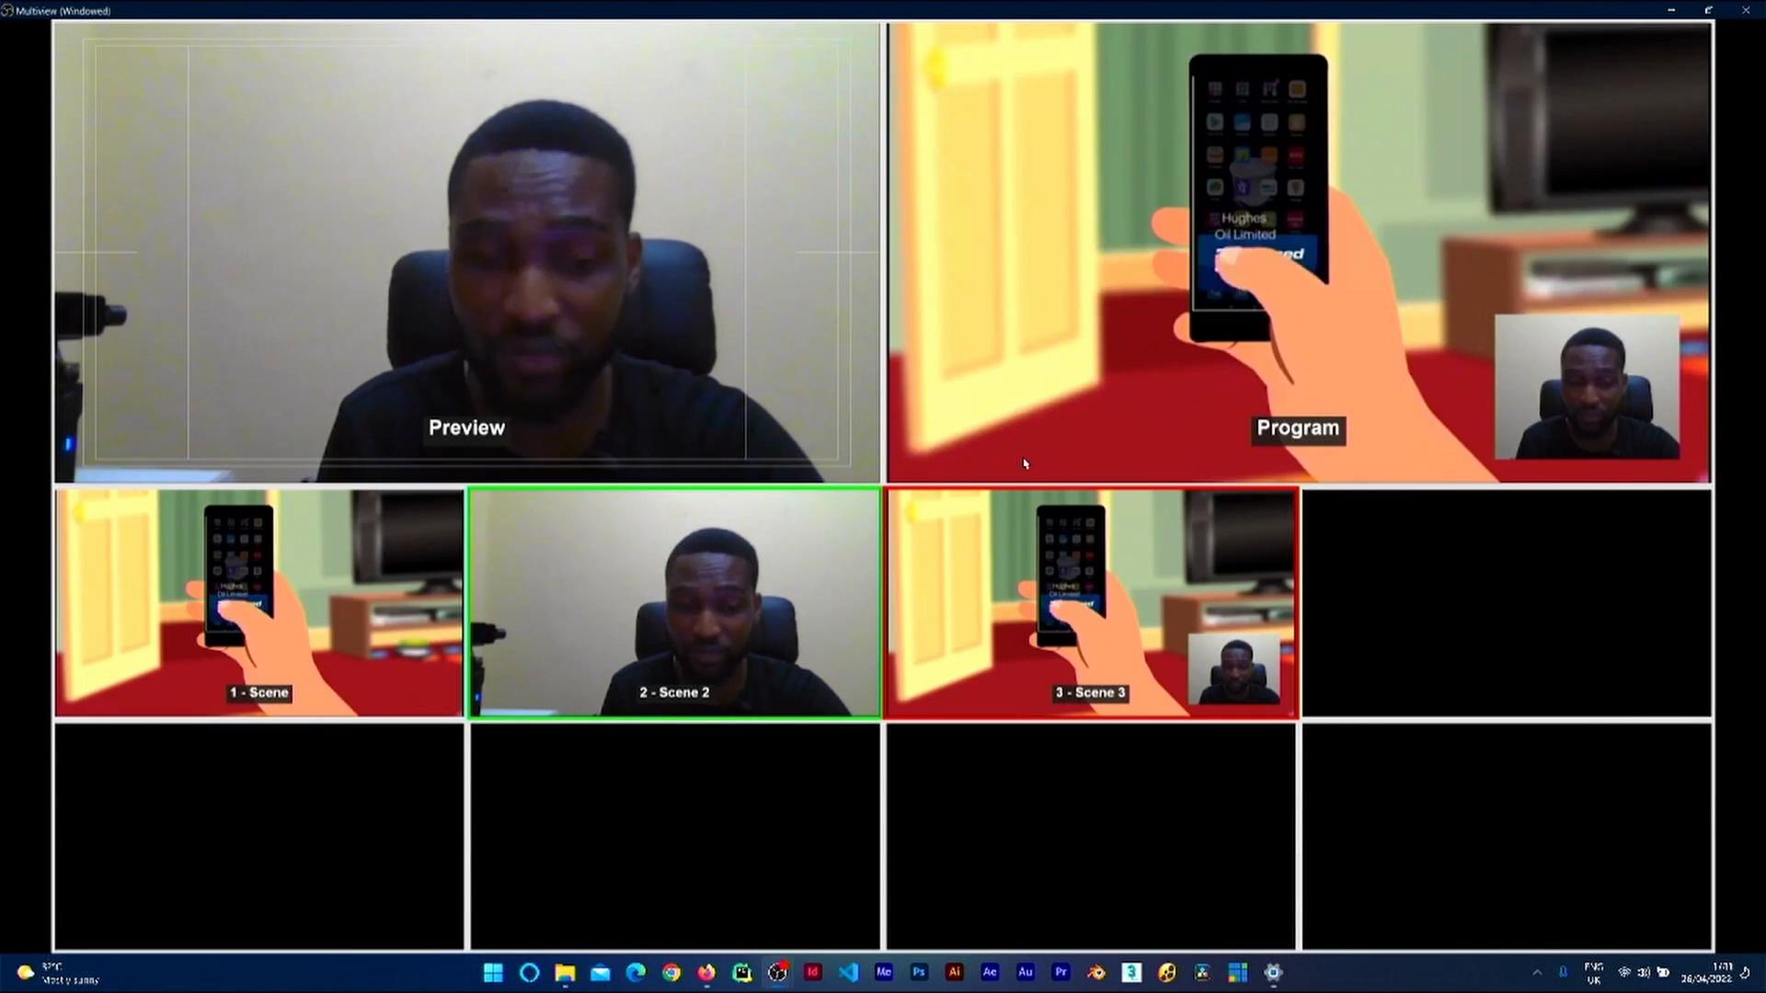
{"action": "left_click", "coordinate": [1037, 645]}
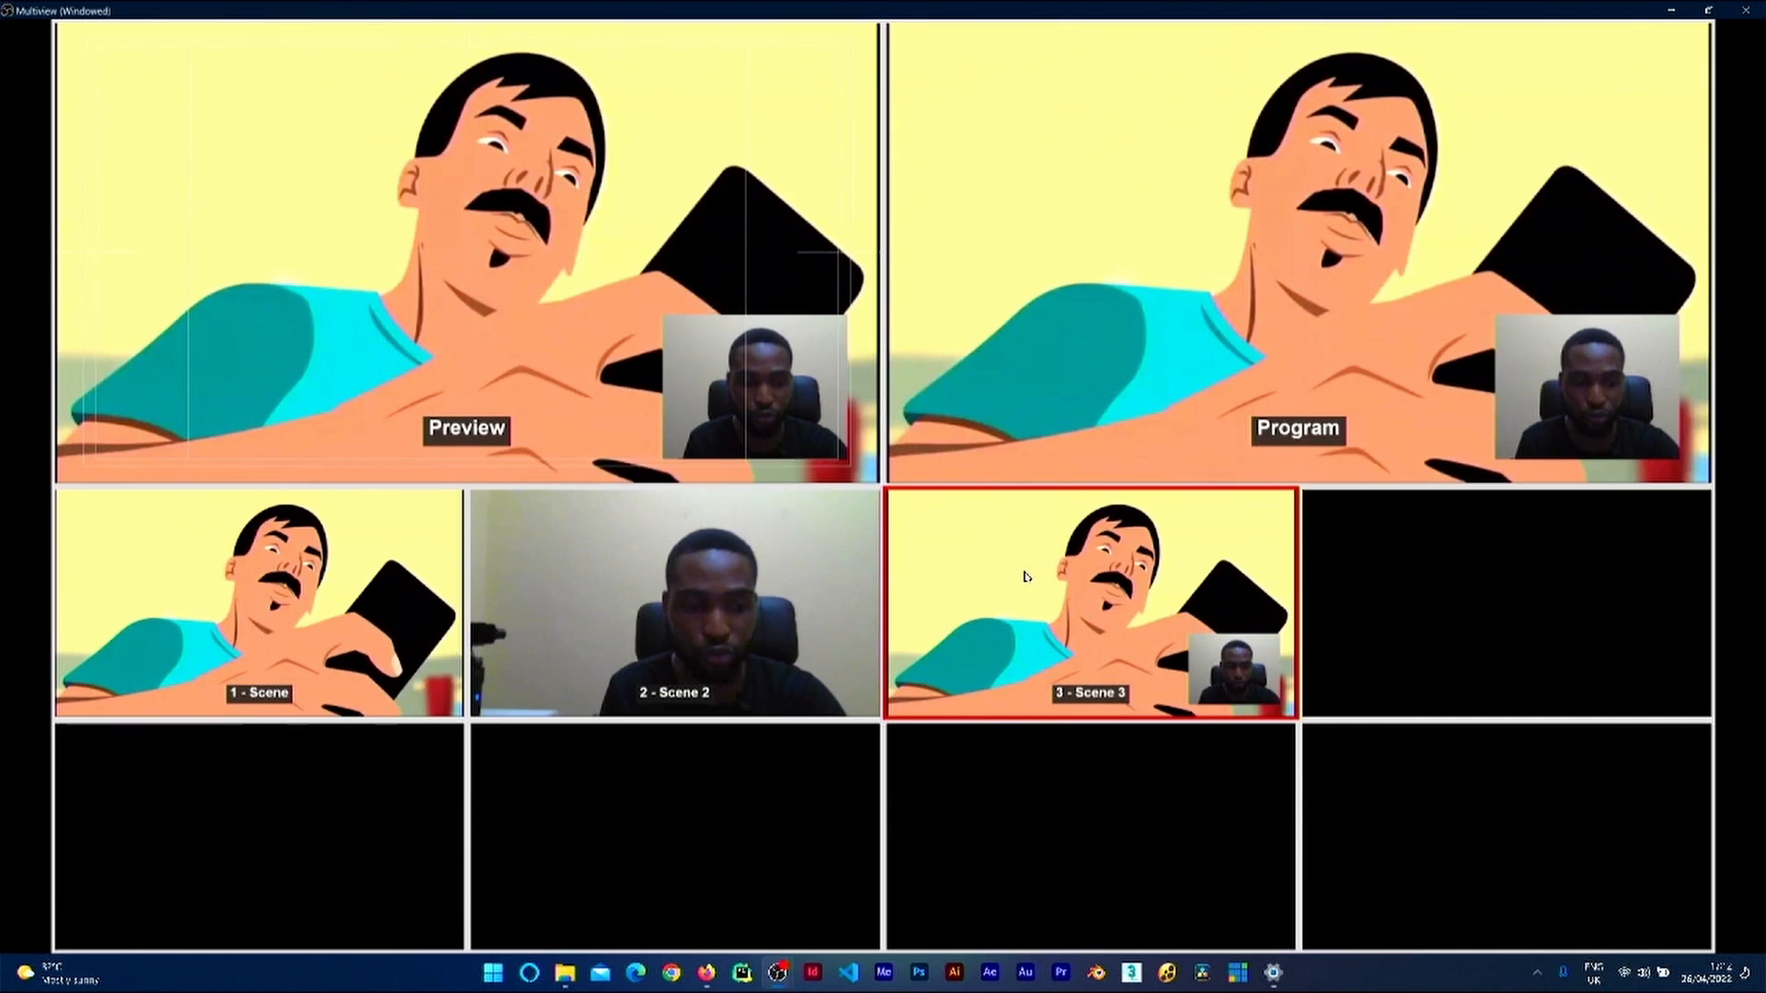
{"action": "left_click", "coordinate": [1746, 10]}
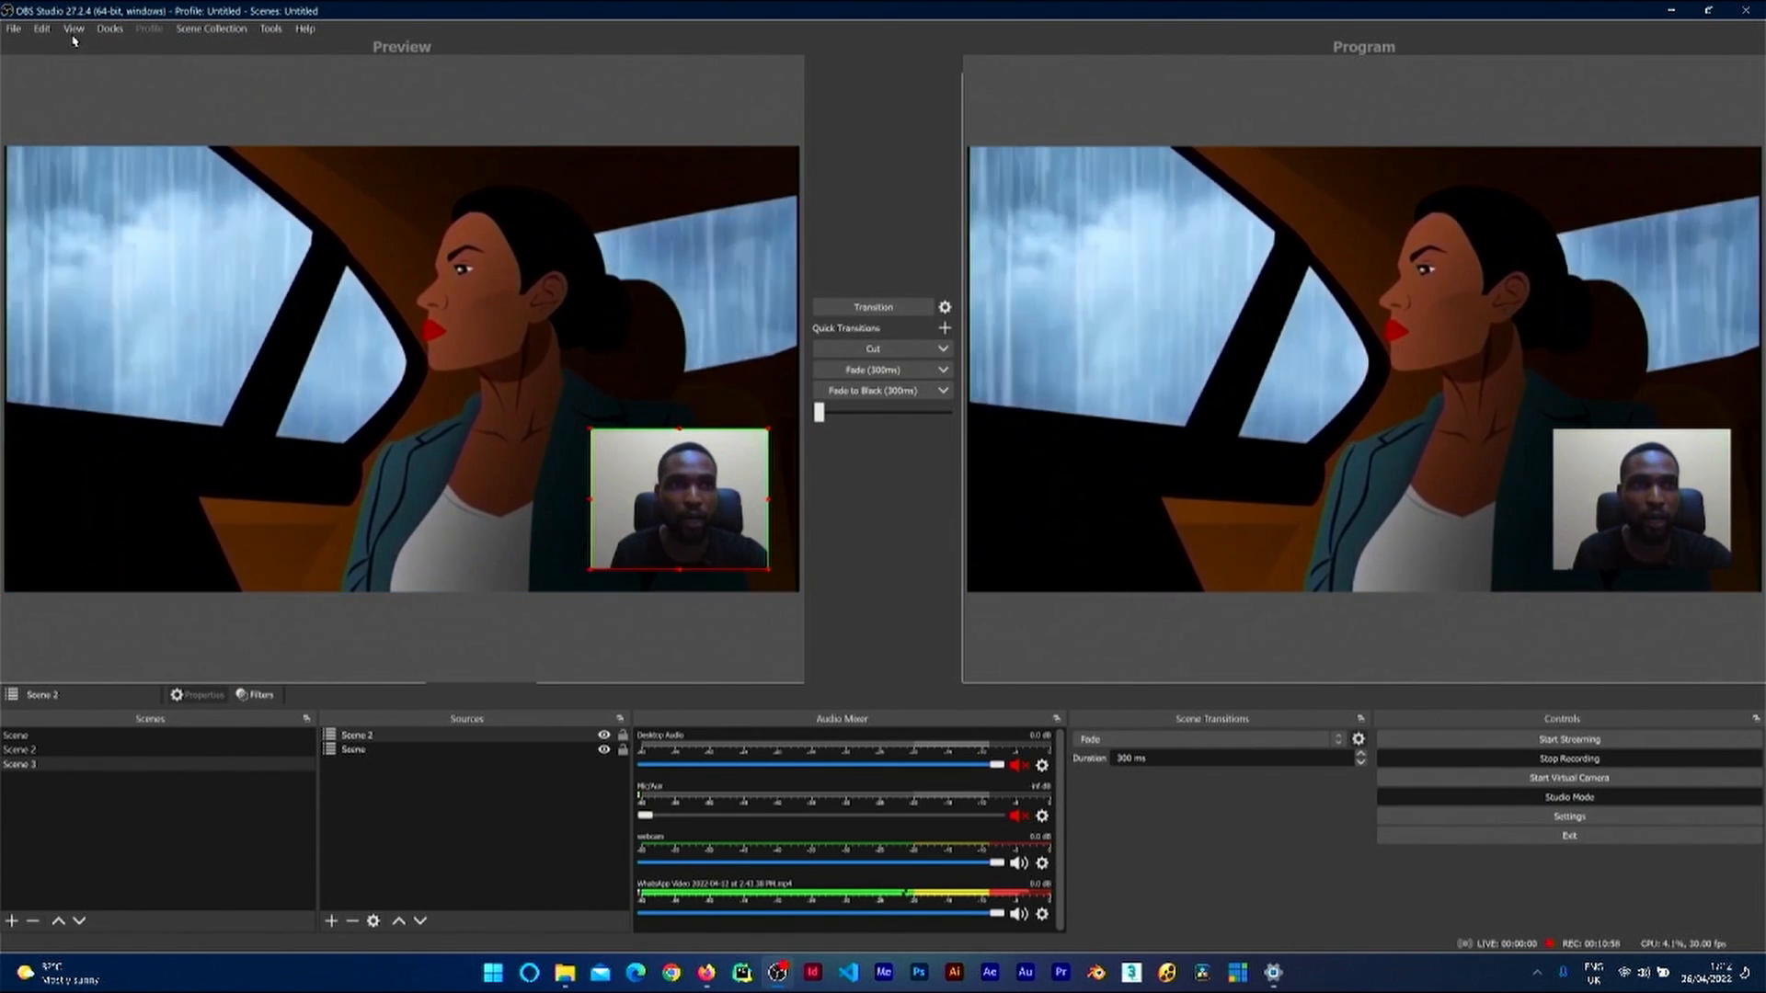
{"action": "left_click", "coordinate": [77, 29]}
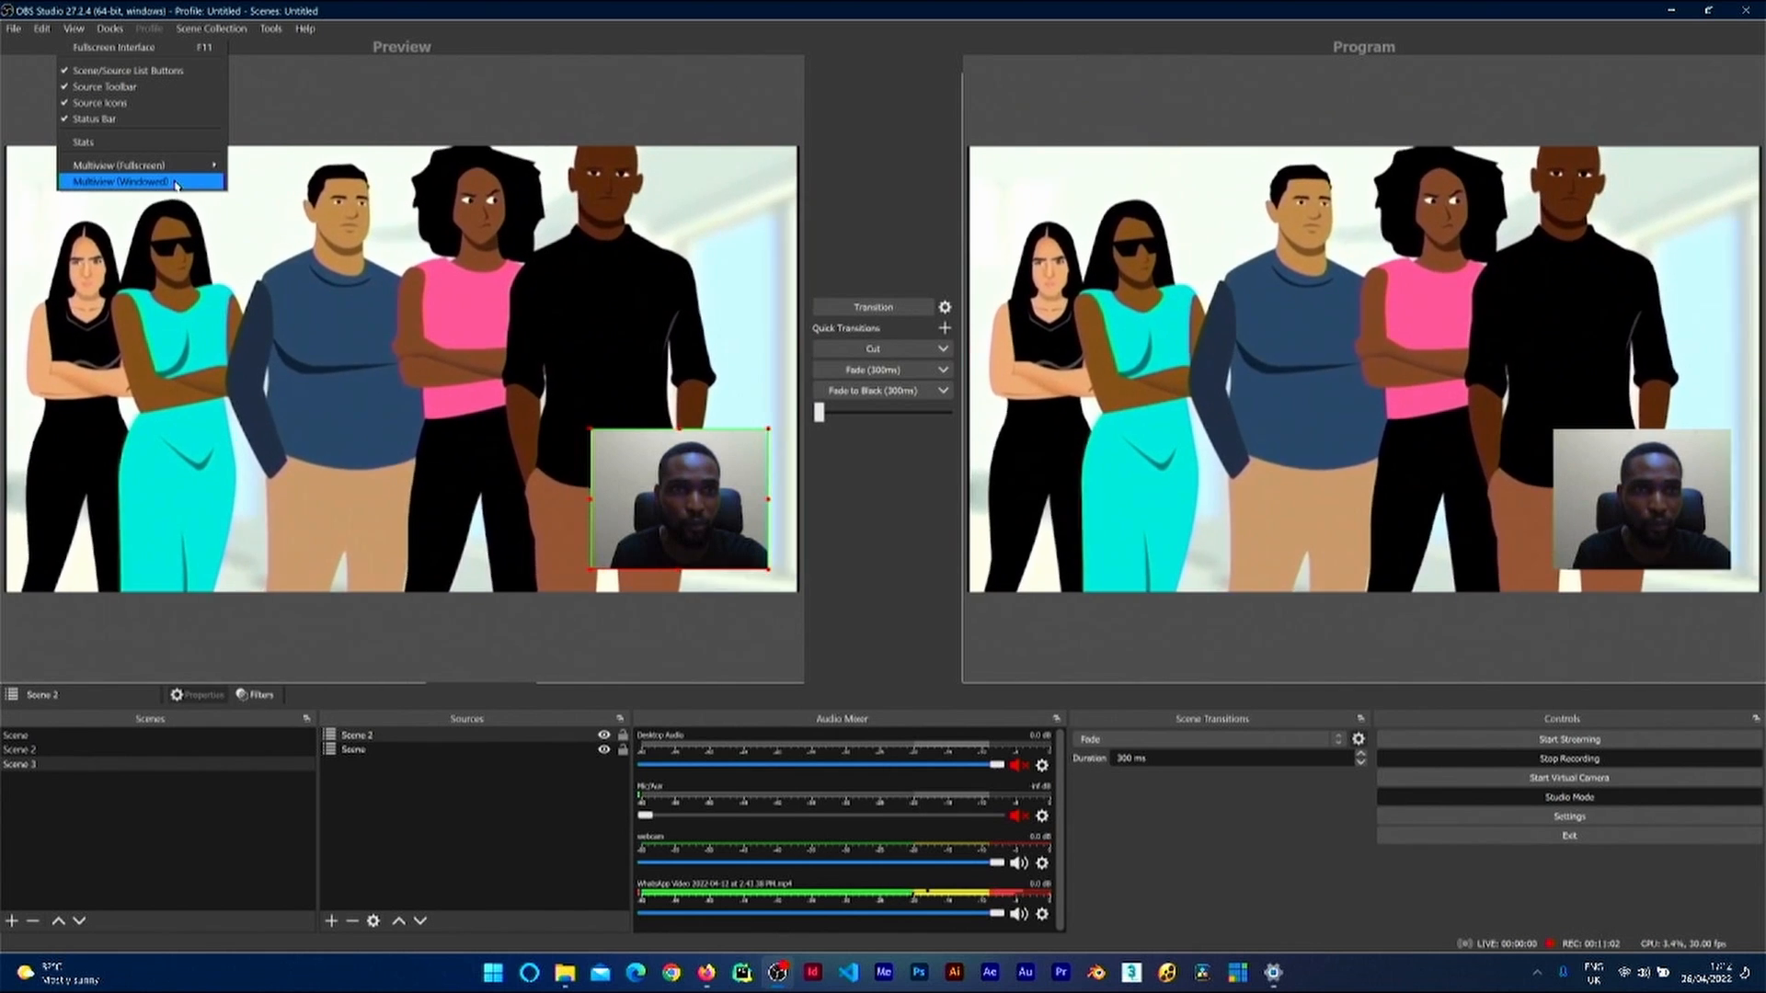
{"action": "mouse_move", "coordinate": [173, 169]}
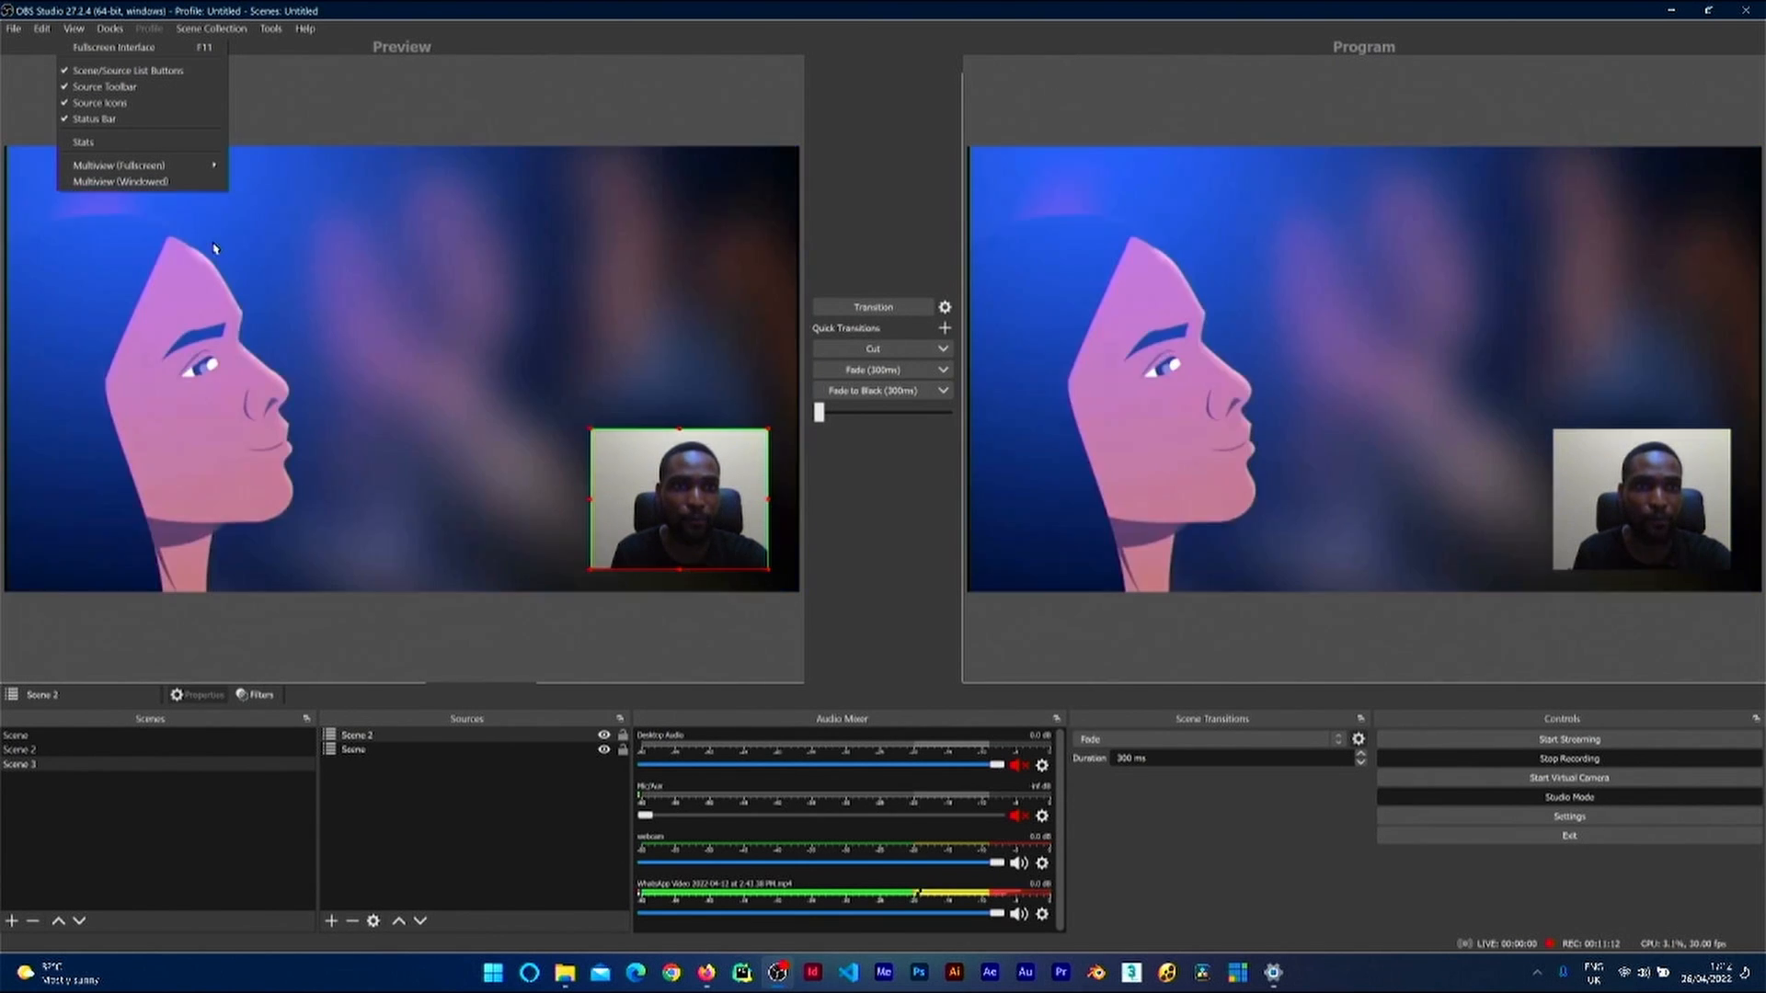
{"action": "left_click", "coordinate": [214, 248]}
{"action": "left_click", "coordinate": [110, 29]}
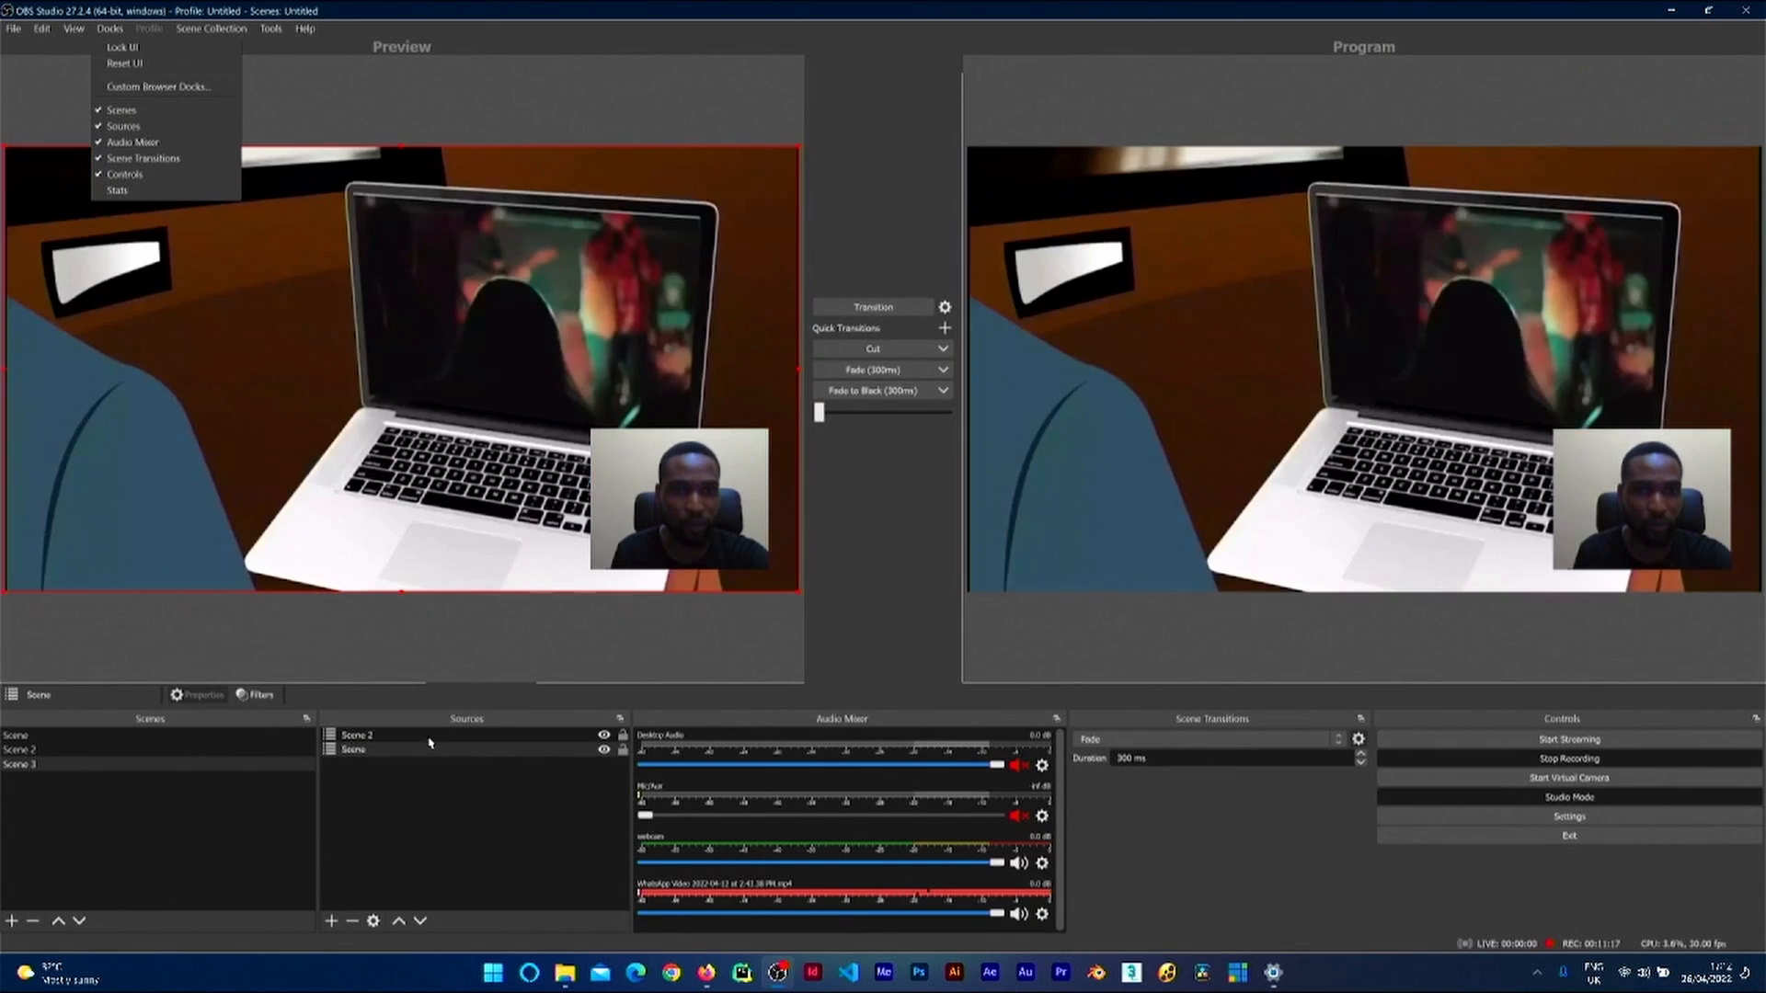
Step: Stack the Sources dock above the Scenes dock in a column beside the preview, and widen the column
{"action": "left_click", "coordinate": [433, 723]}
{"action": "left_click_drag", "start_coordinate": [426, 721], "coordinate": [469, 760]}
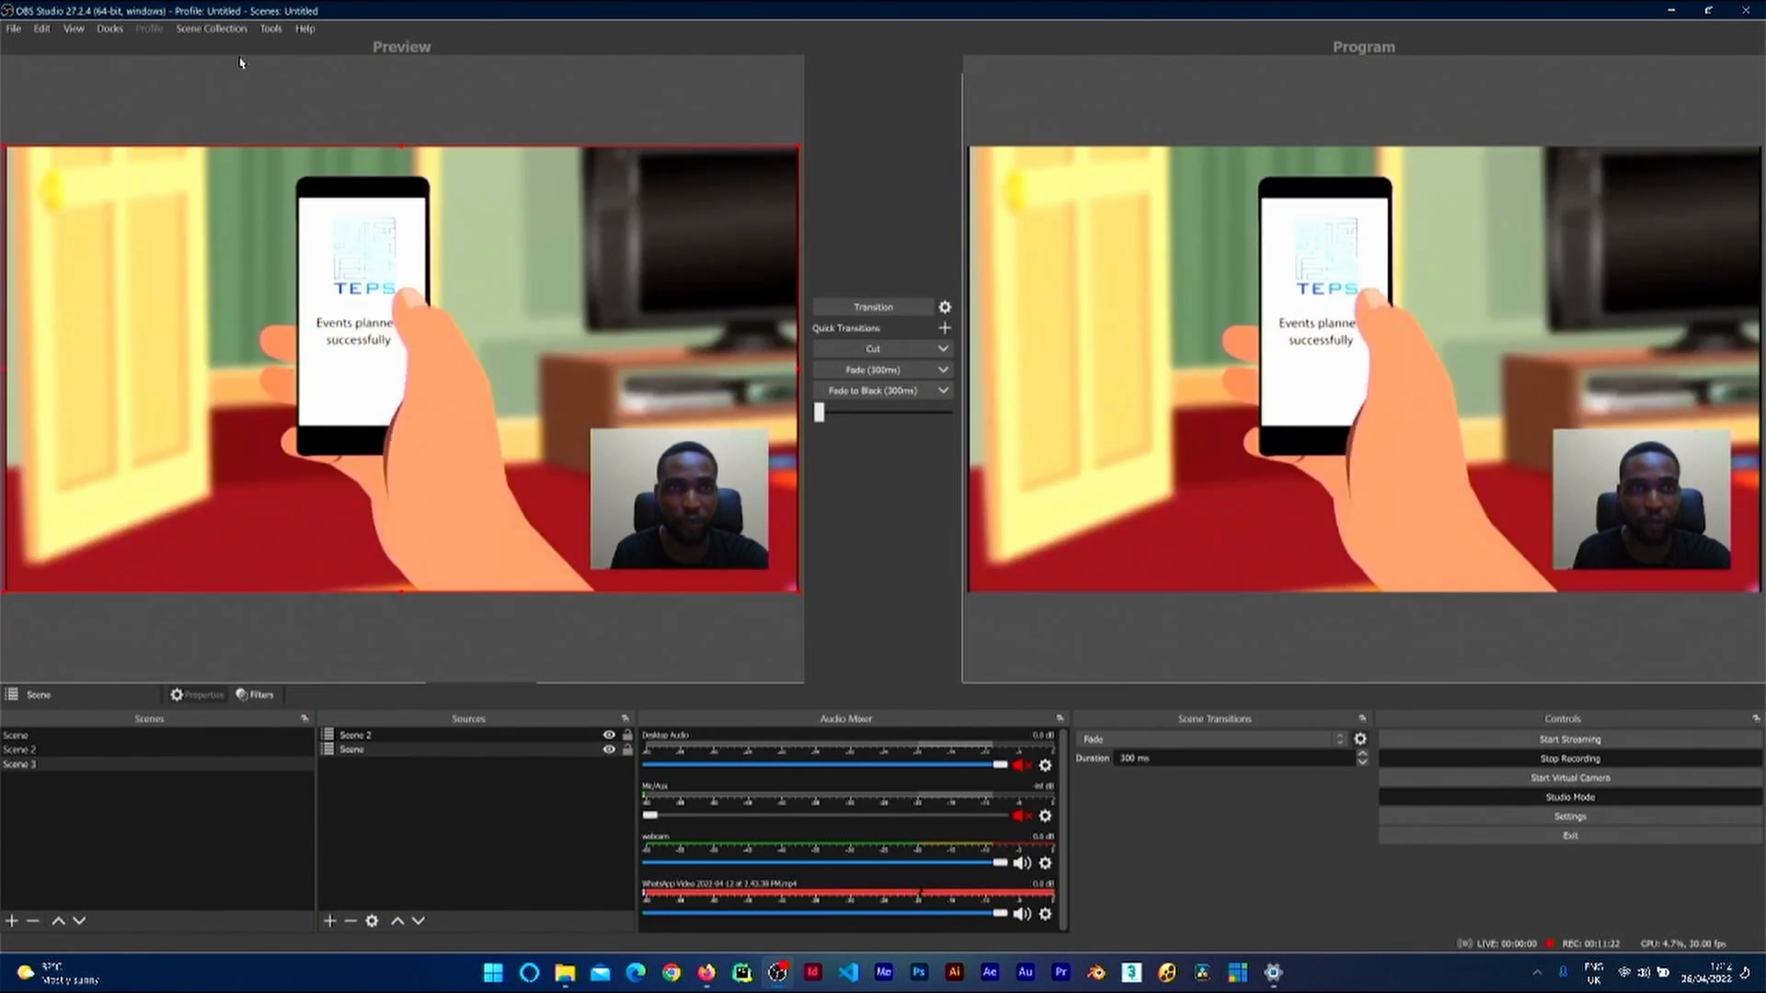
{"action": "mouse_move", "coordinate": [109, 28]}
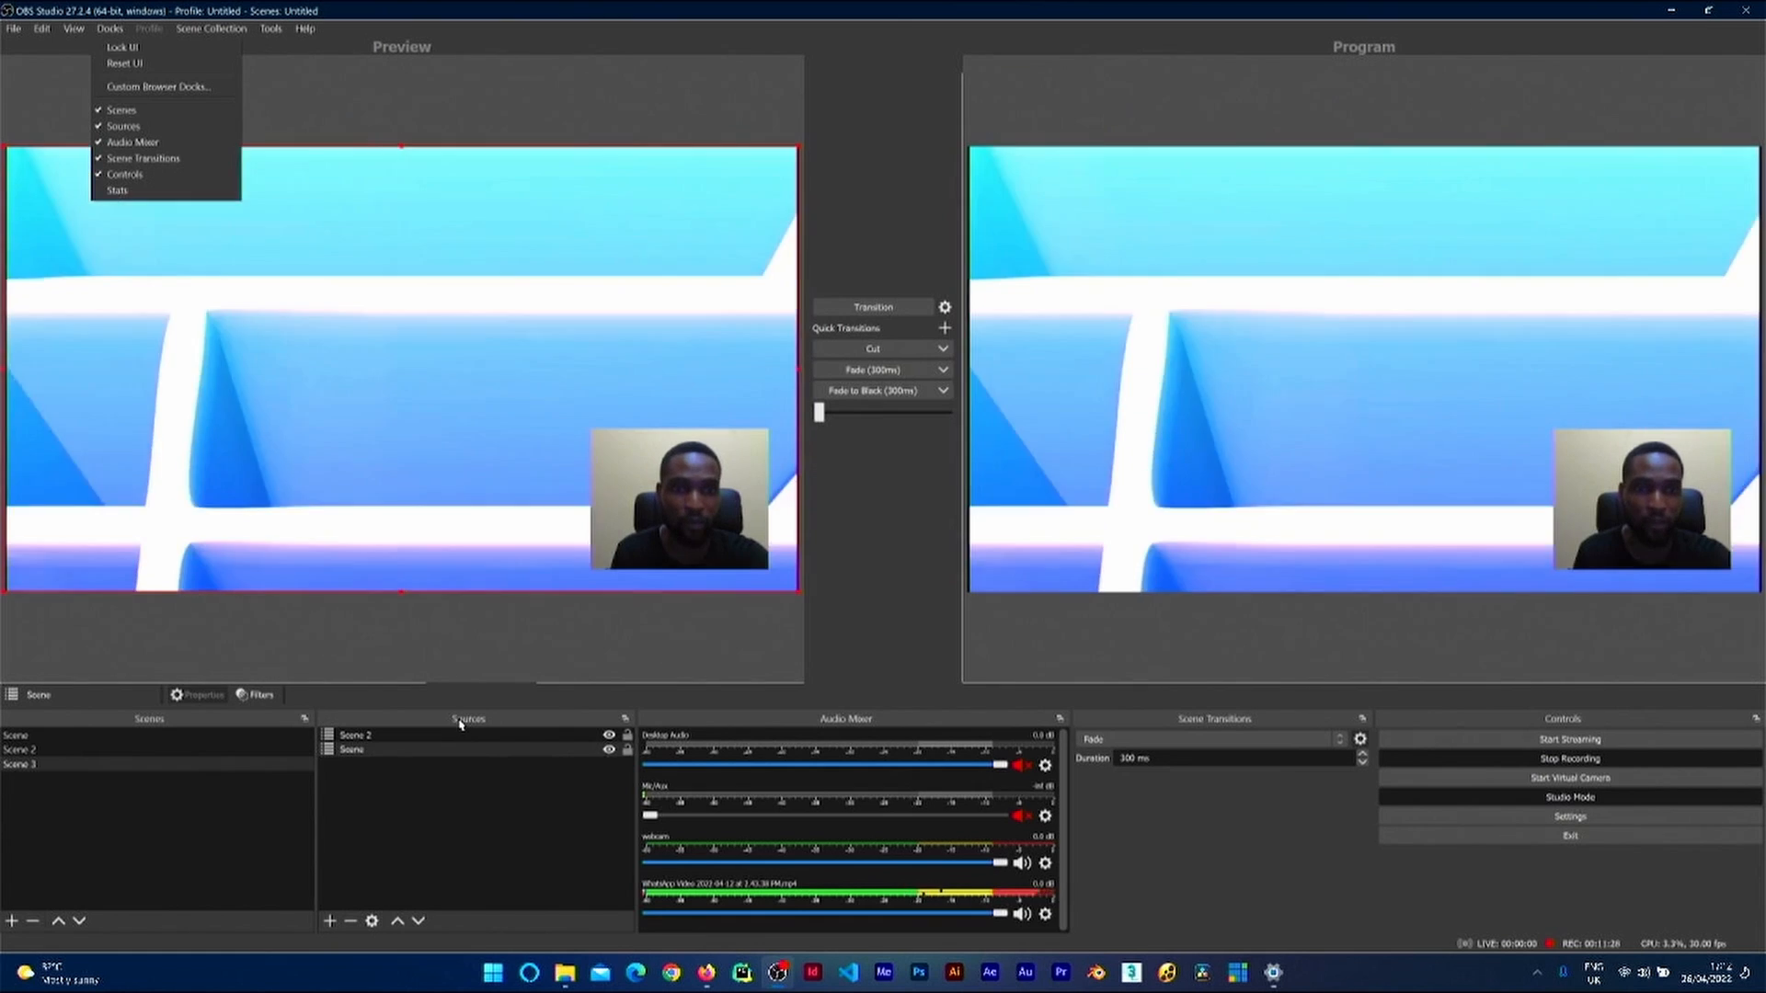
{"action": "left_click_drag", "start_coordinate": [468, 718], "coordinate": [65, 511]}
{"action": "left_click_drag", "start_coordinate": [150, 720], "coordinate": [70, 690]}
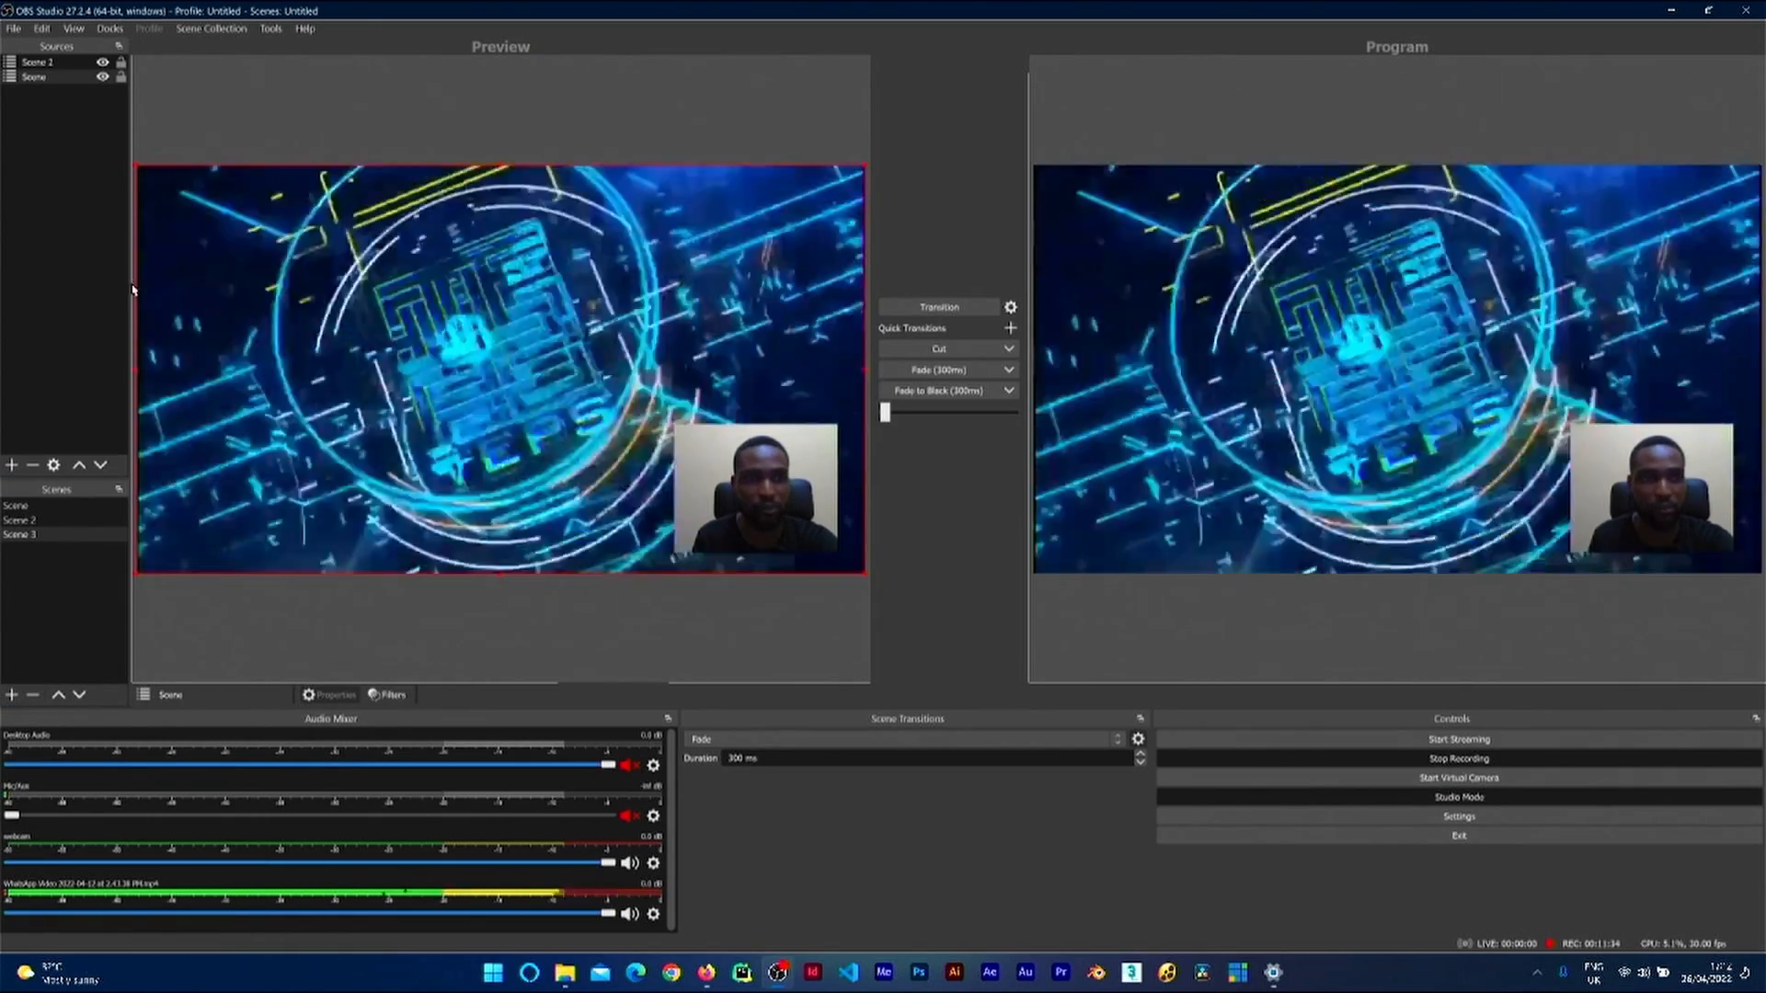
{"action": "left_click_drag", "start_coordinate": [131, 276], "coordinate": [242, 276]}
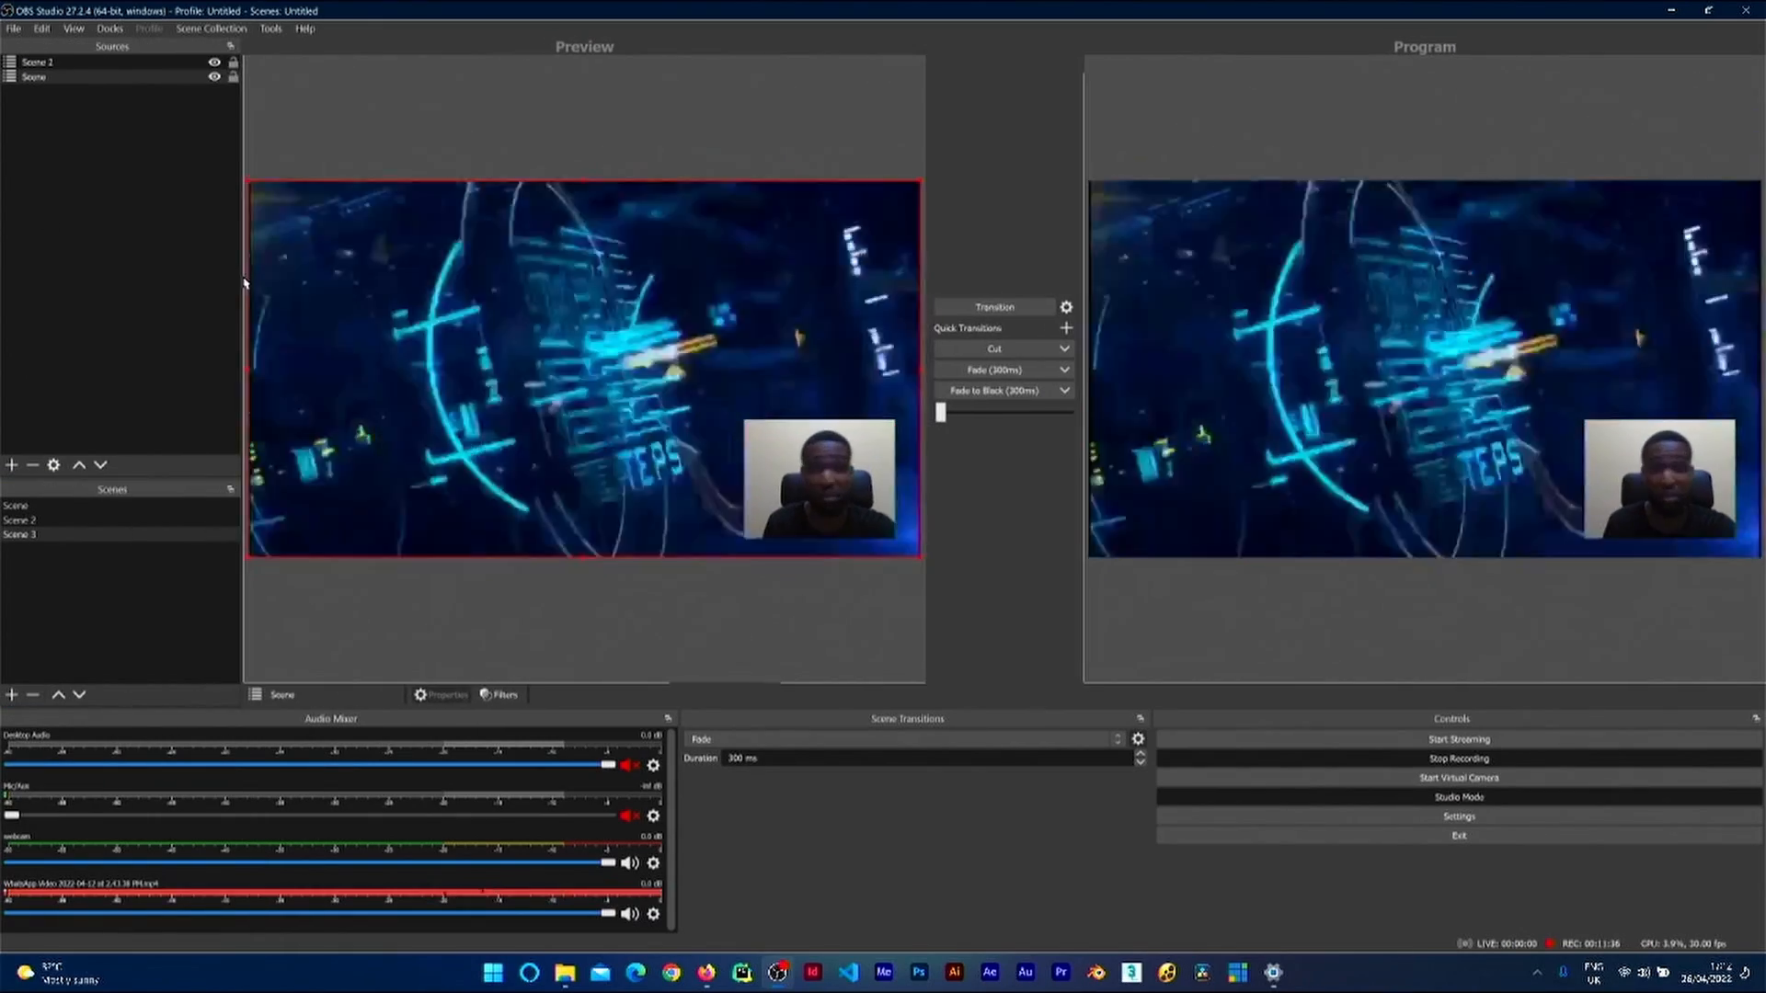
Step: Reset the UI to its default dock layout and narrow the Audio Mixer dock so Scene Transitions gets more width
{"action": "left_click", "coordinate": [198, 28]}
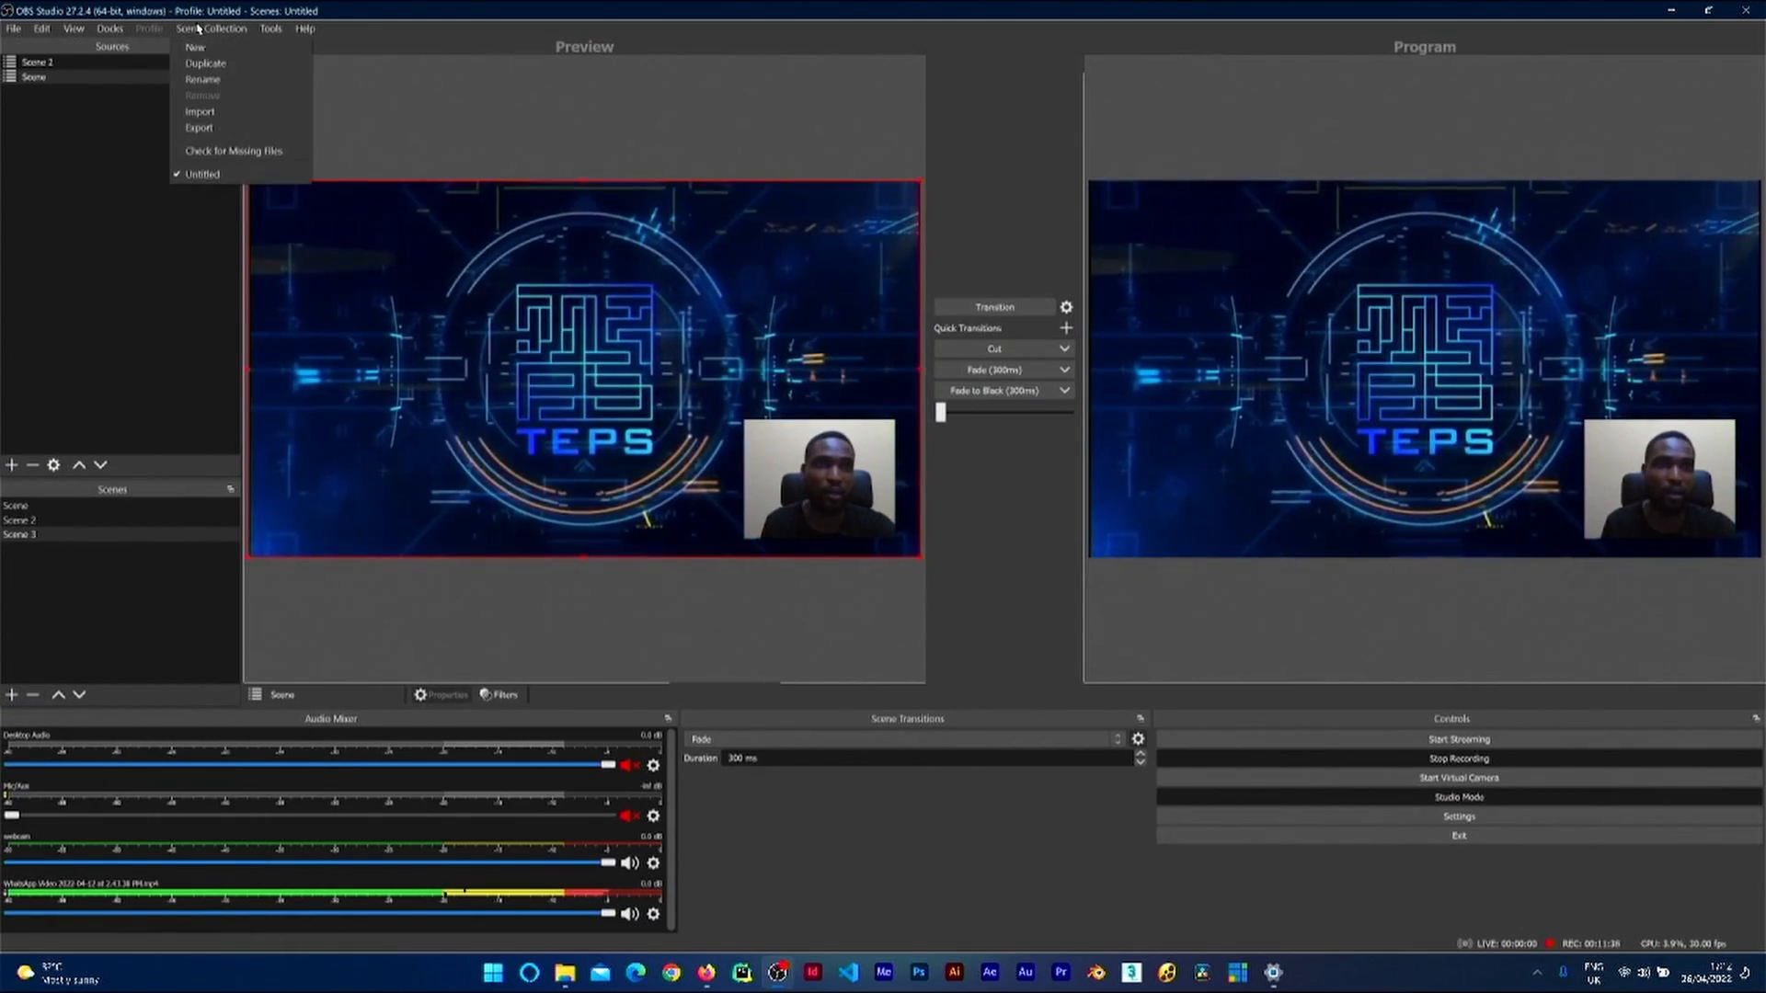
{"action": "left_click", "coordinate": [129, 46]}
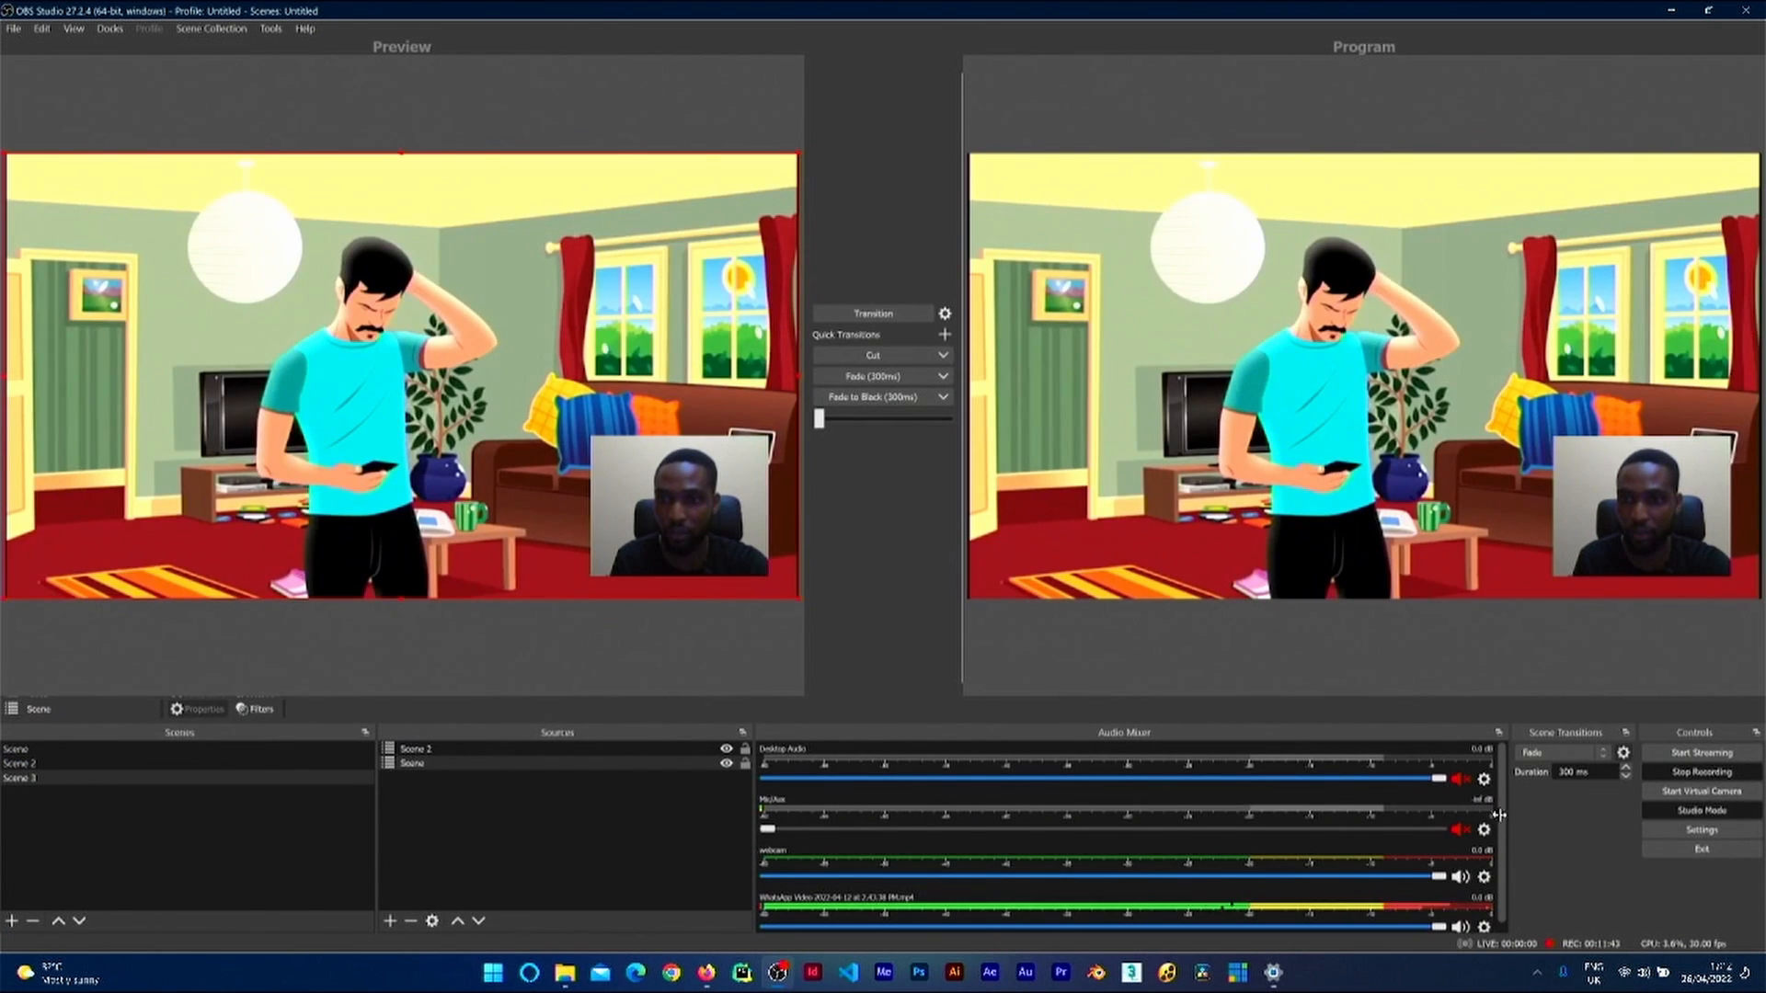
{"action": "left_click_drag", "start_coordinate": [1499, 815], "coordinate": [1244, 834]}
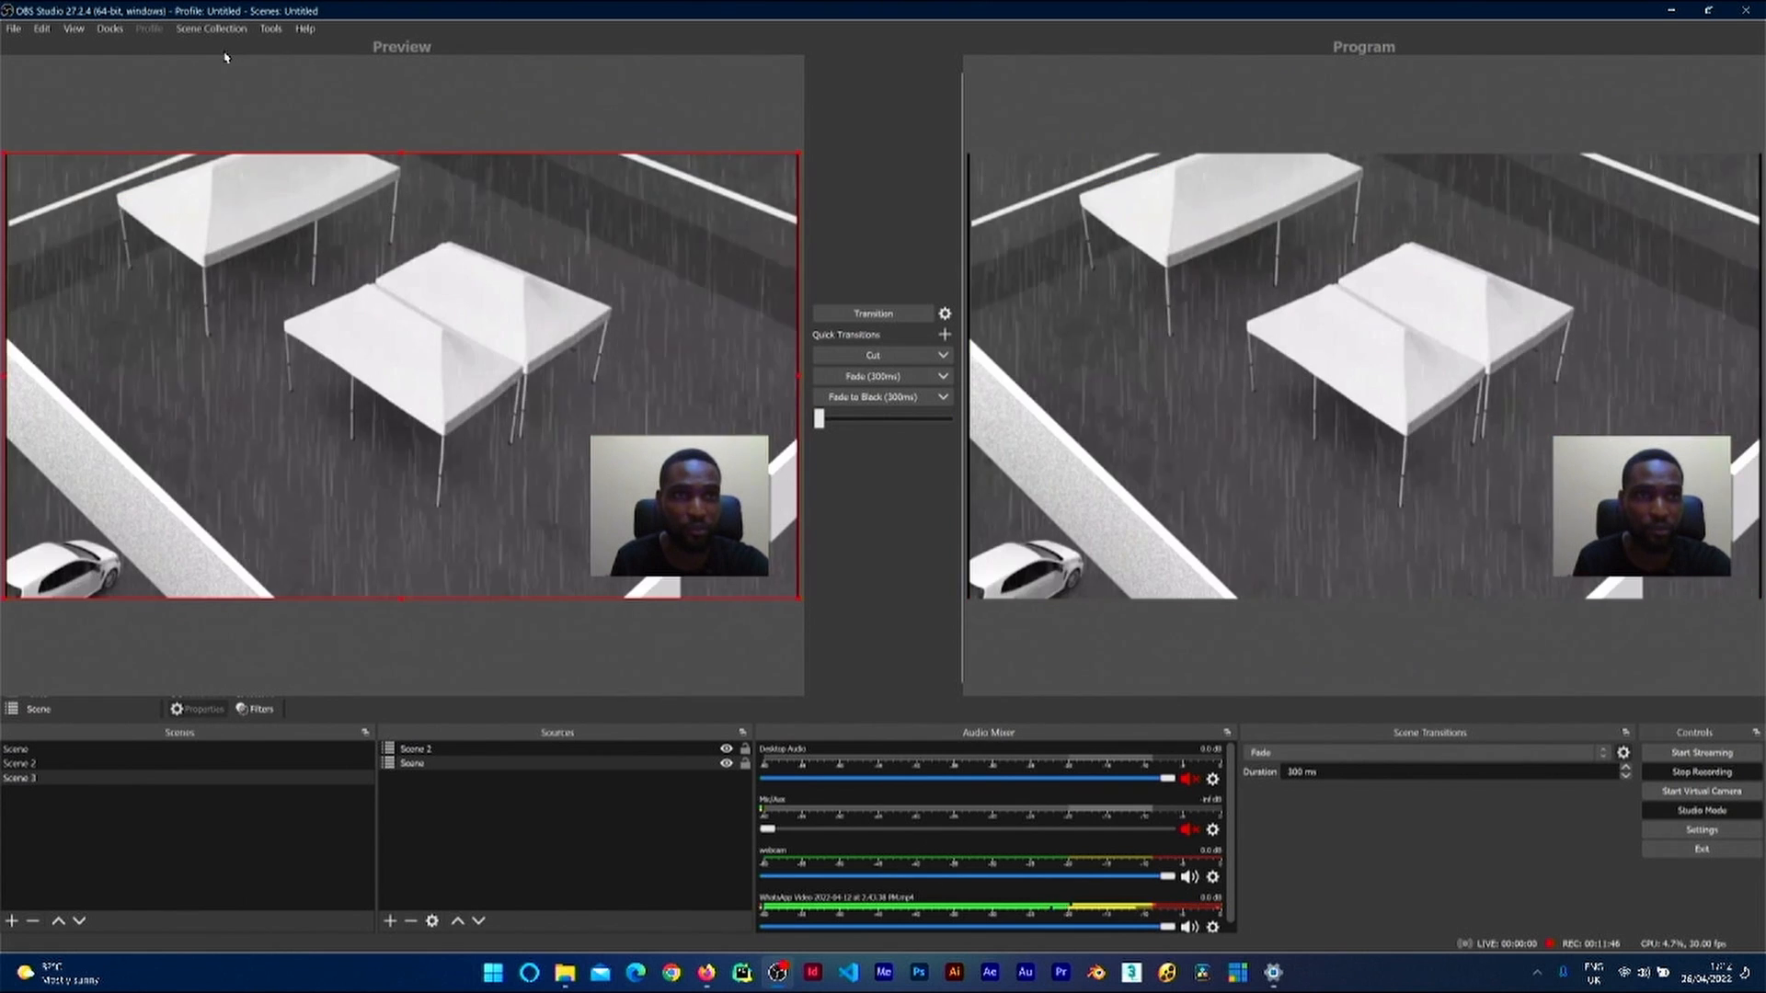
{"action": "left_click", "coordinate": [212, 28]}
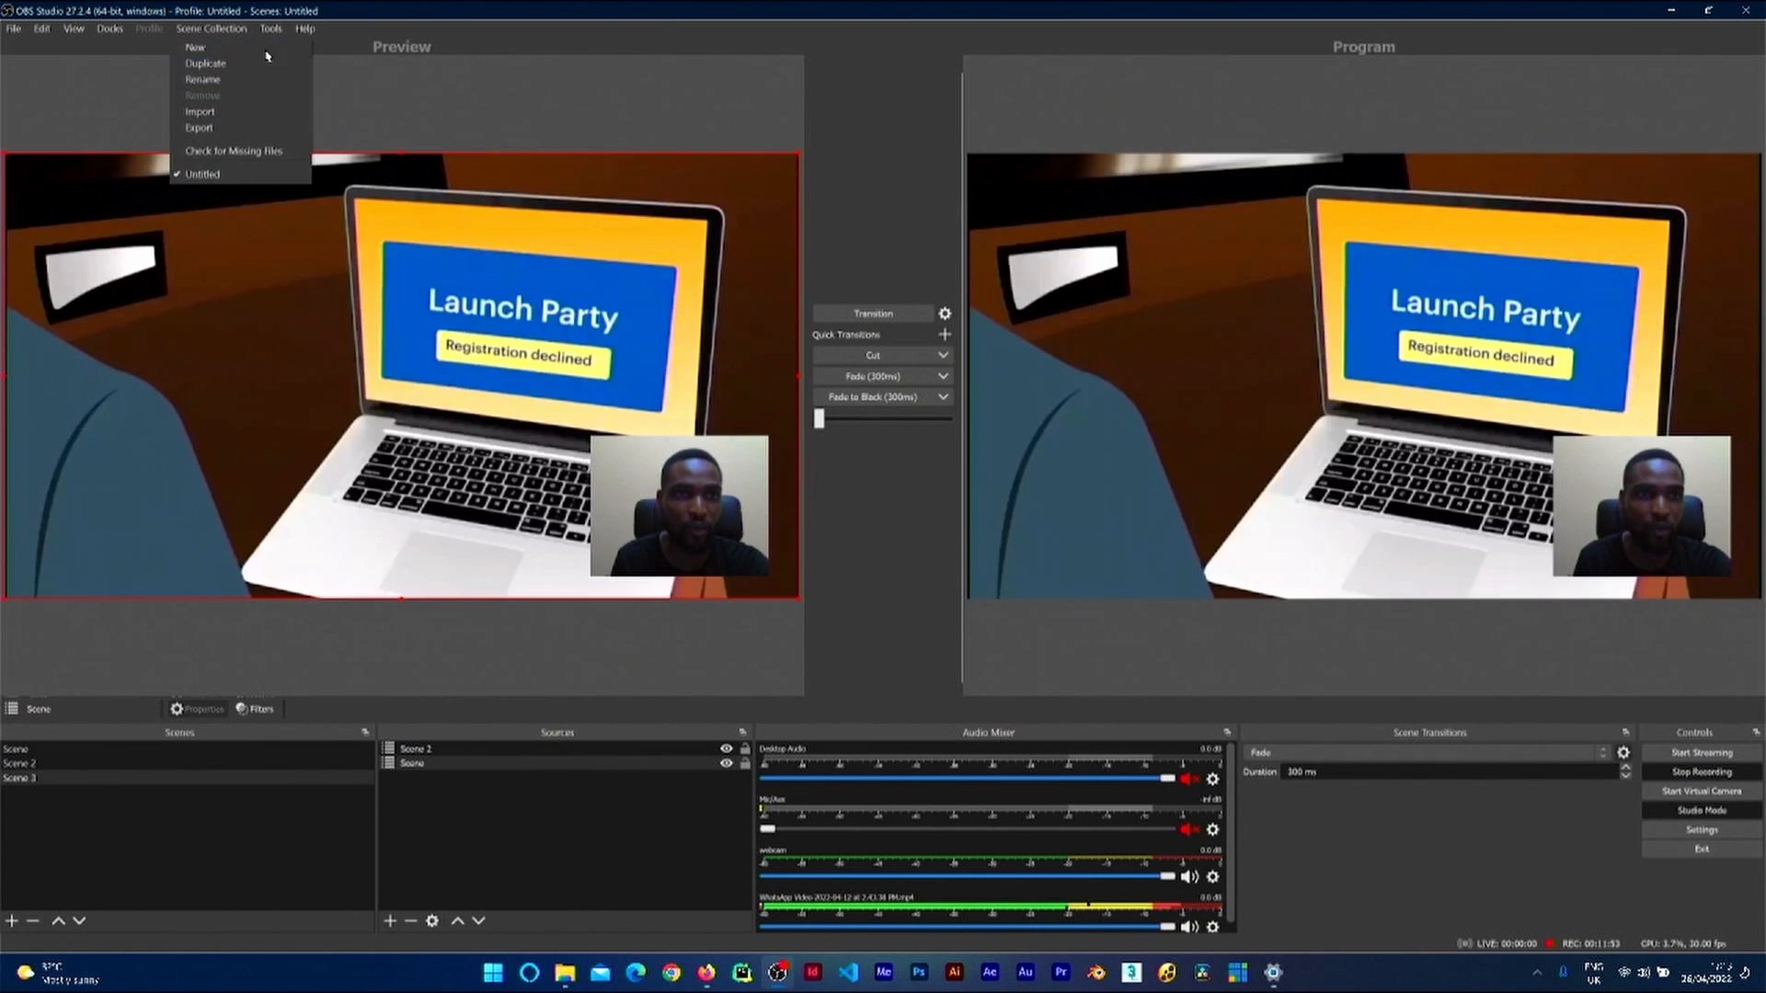
{"action": "mouse_move", "coordinate": [273, 34]}
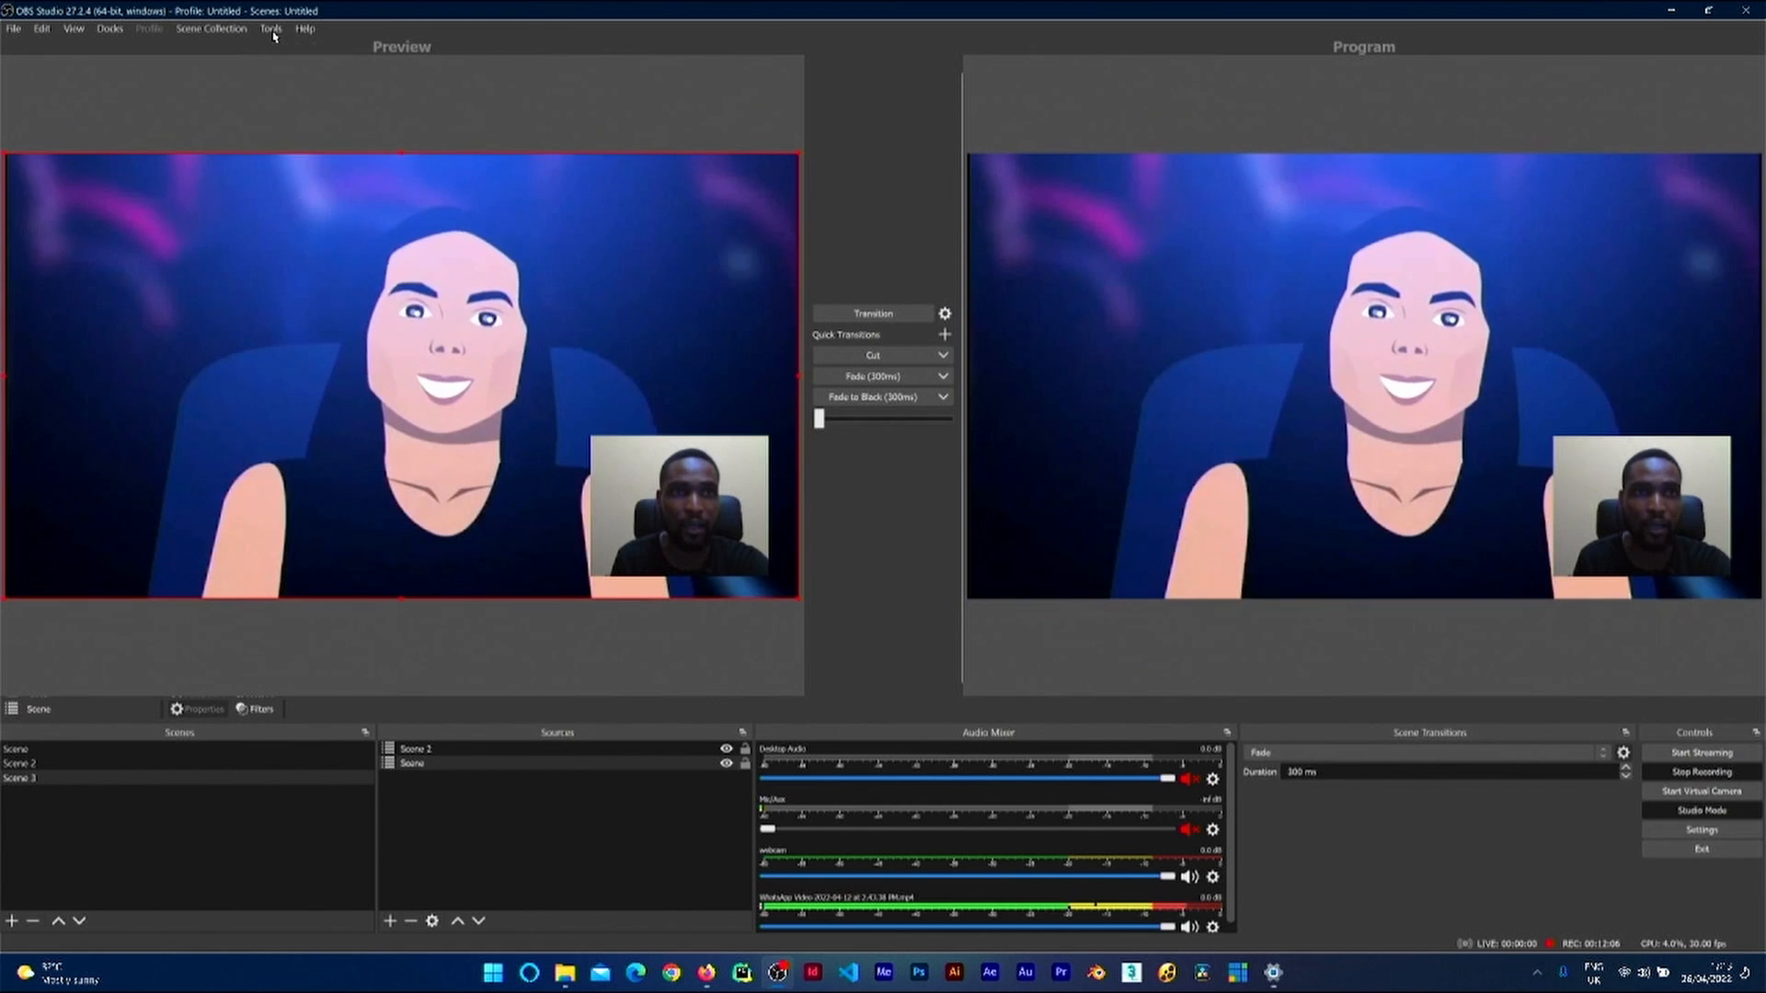
{"action": "left_click", "coordinate": [271, 30]}
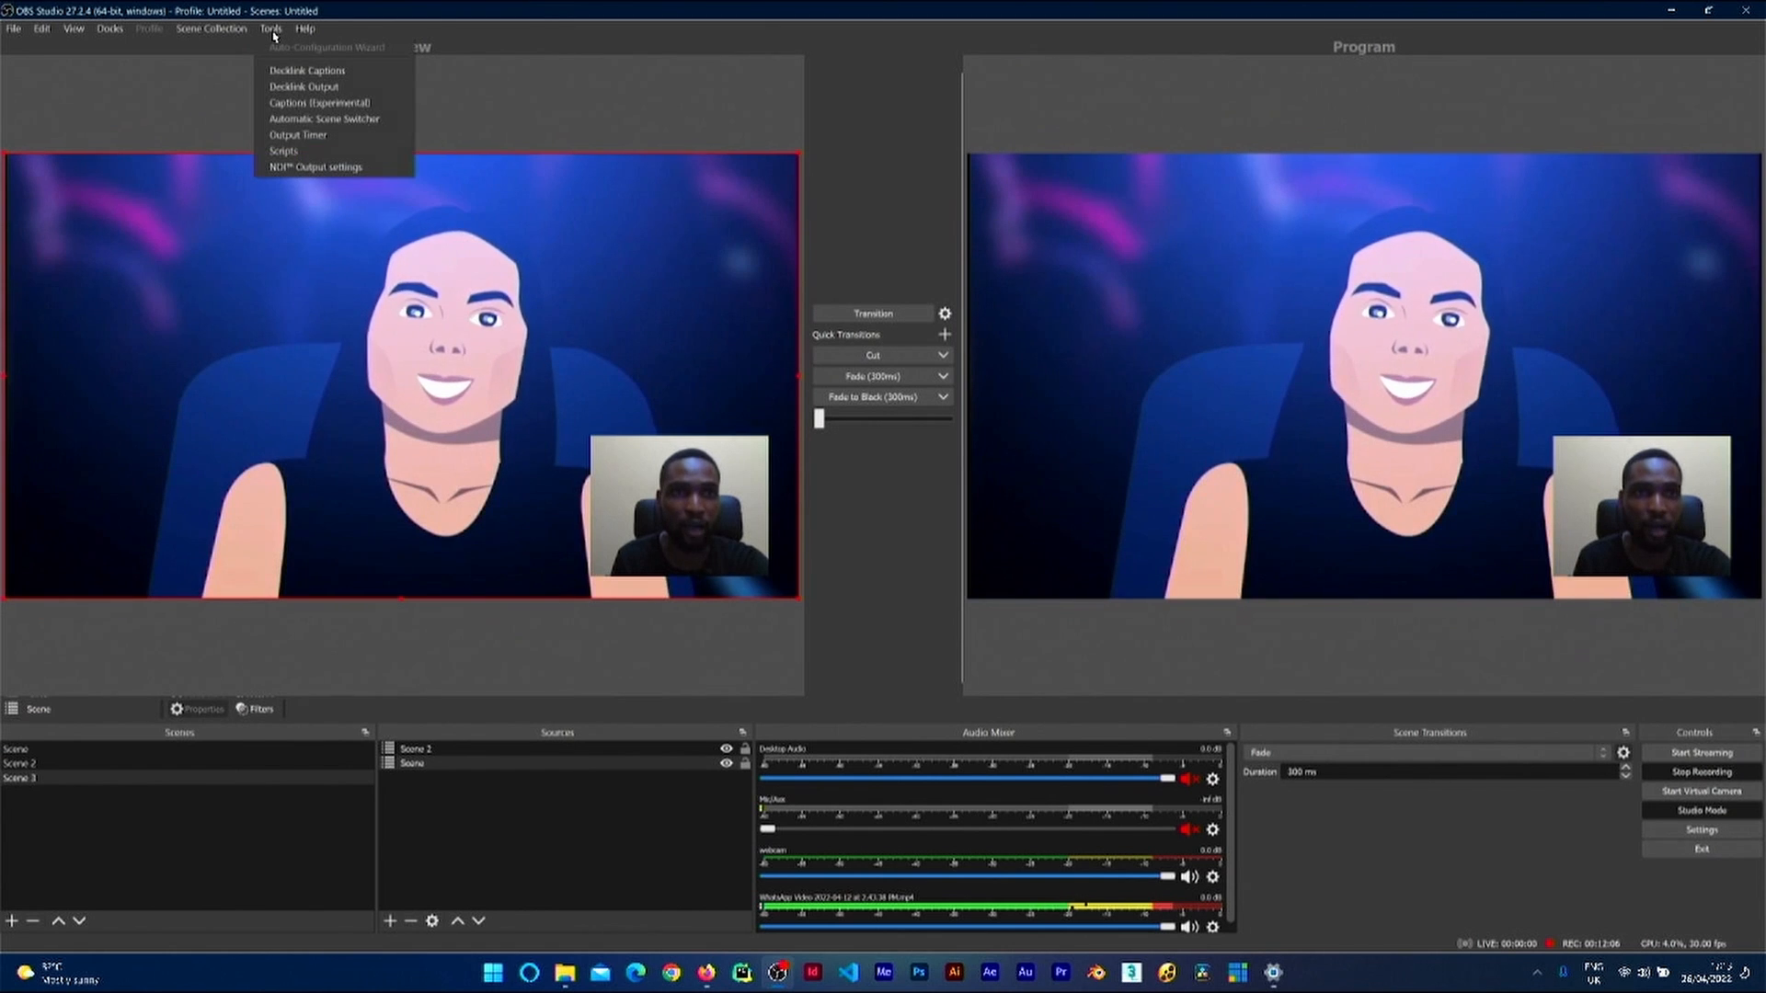
{"action": "left_click", "coordinate": [305, 31]}
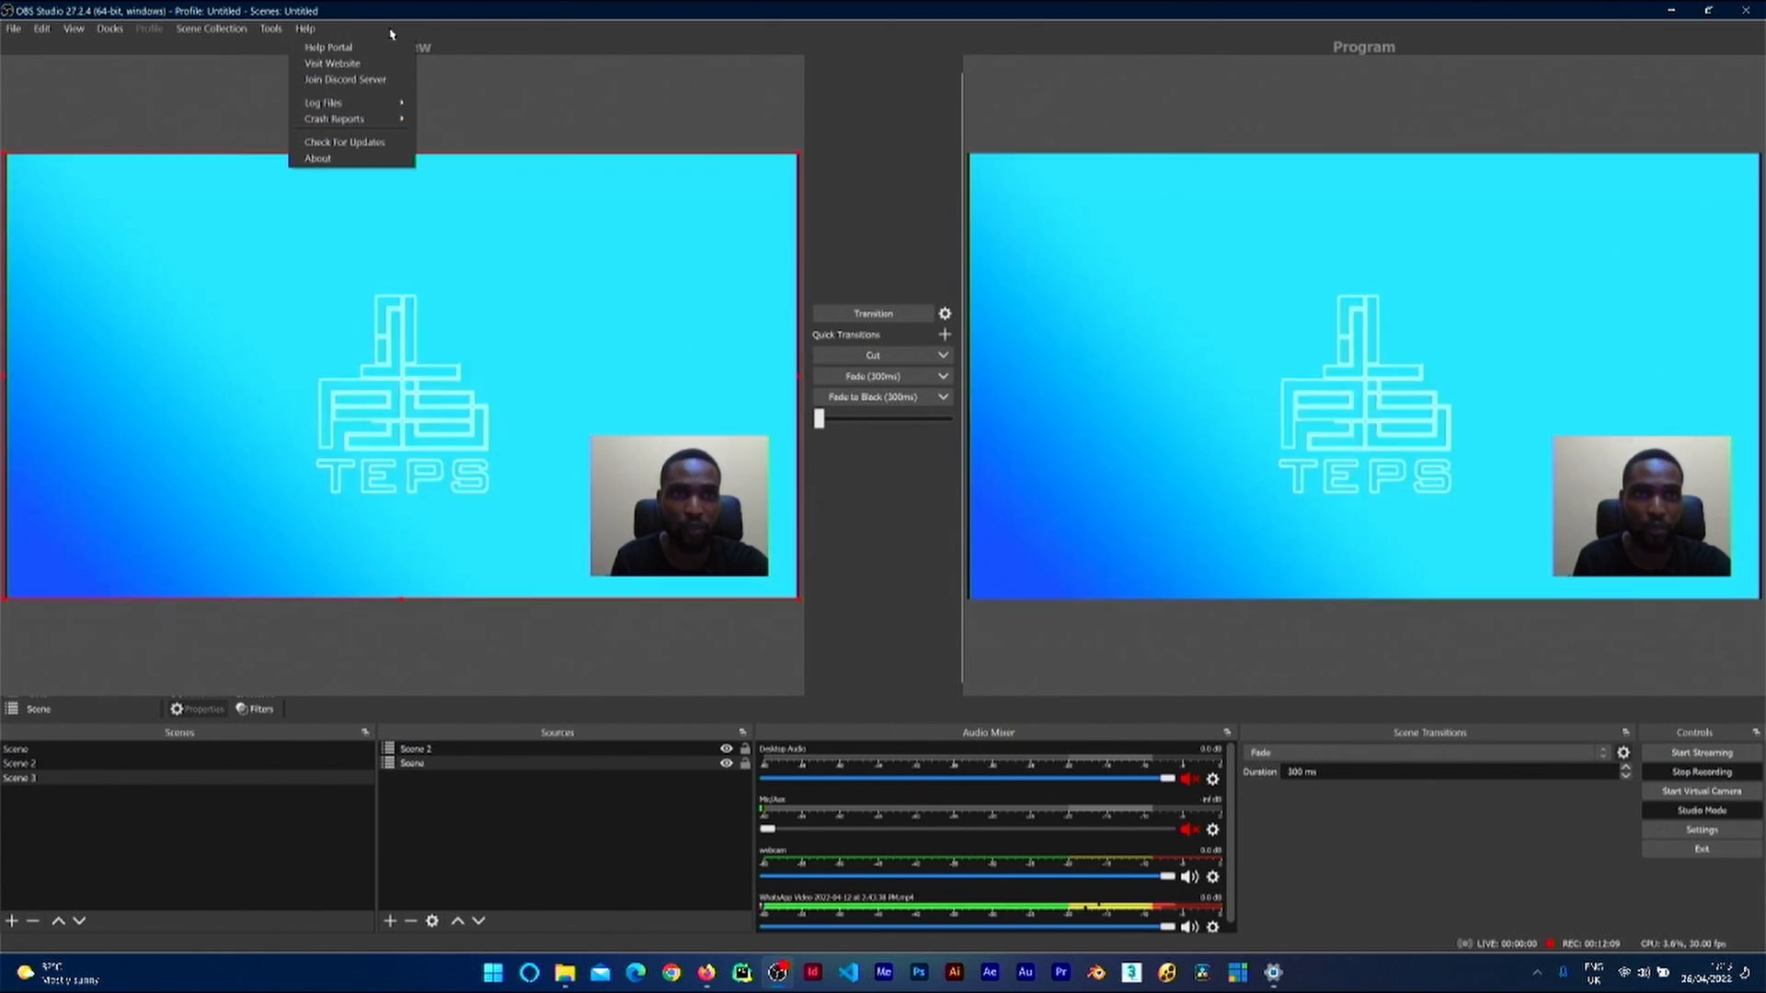
{"action": "left_click", "coordinate": [445, 35]}
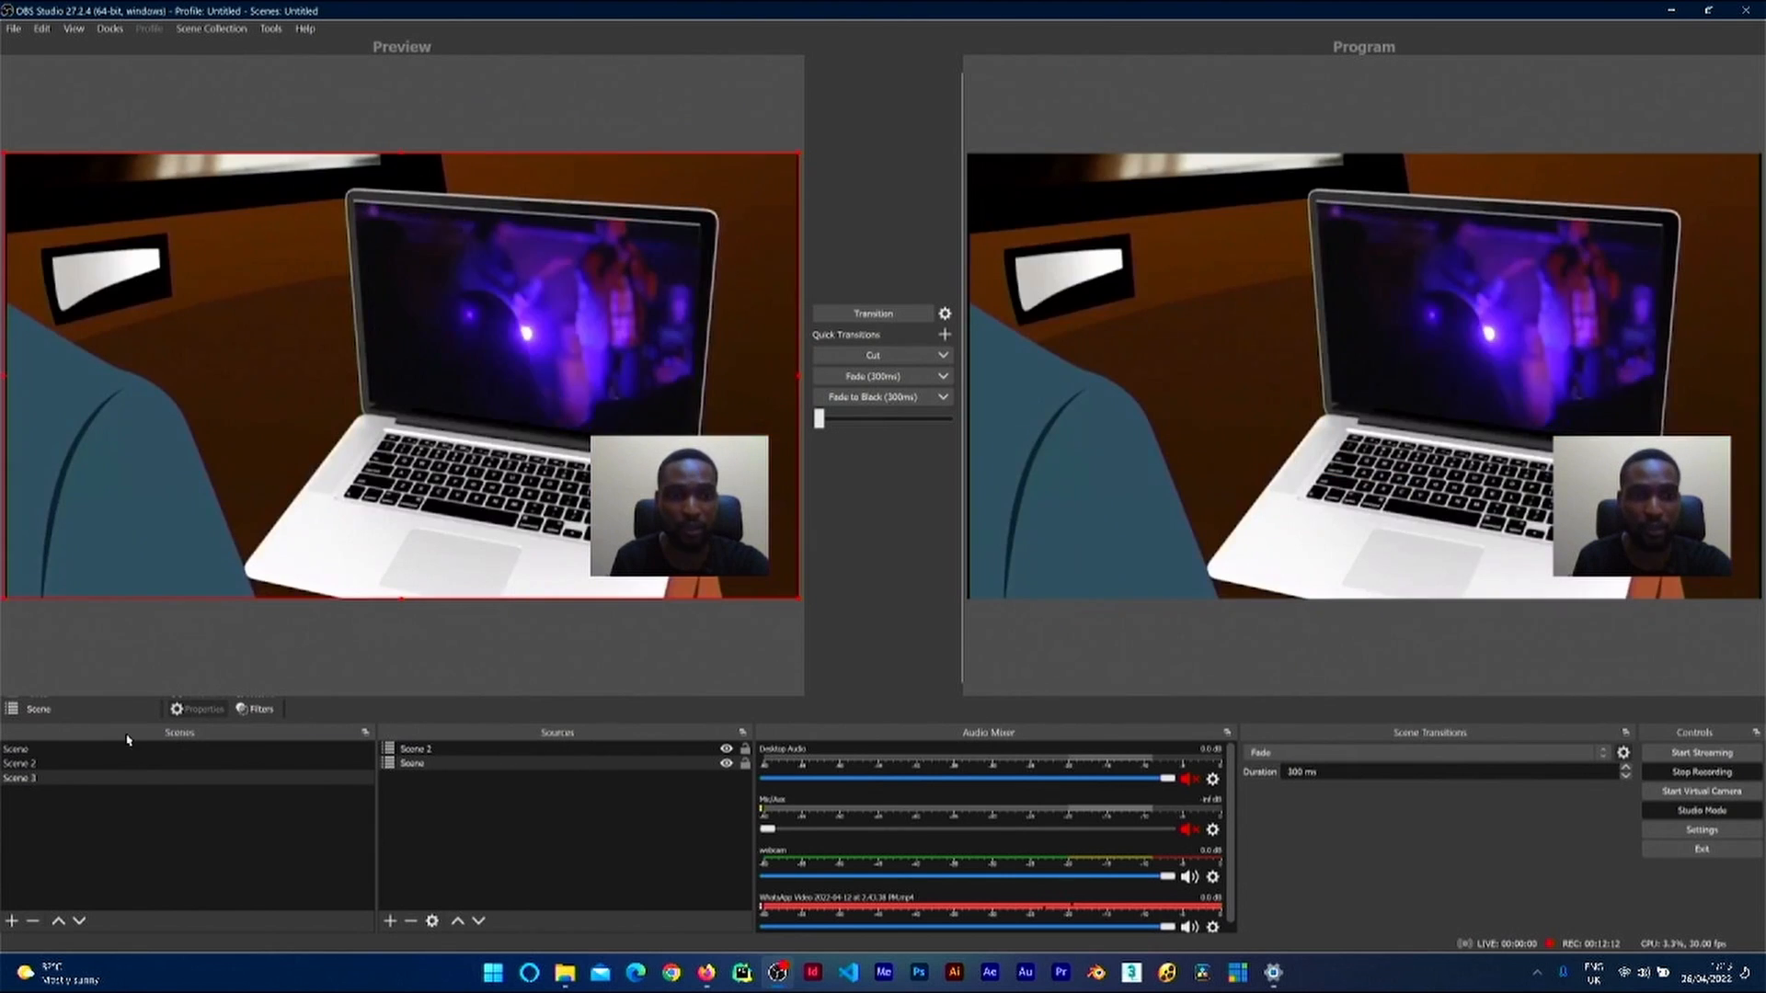
Step: Load Scene, Scene 2 and Scene 3 into the preview in turn, and apply the Cut quick transition to Scene 3
{"action": "left_click", "coordinate": [77, 750]}
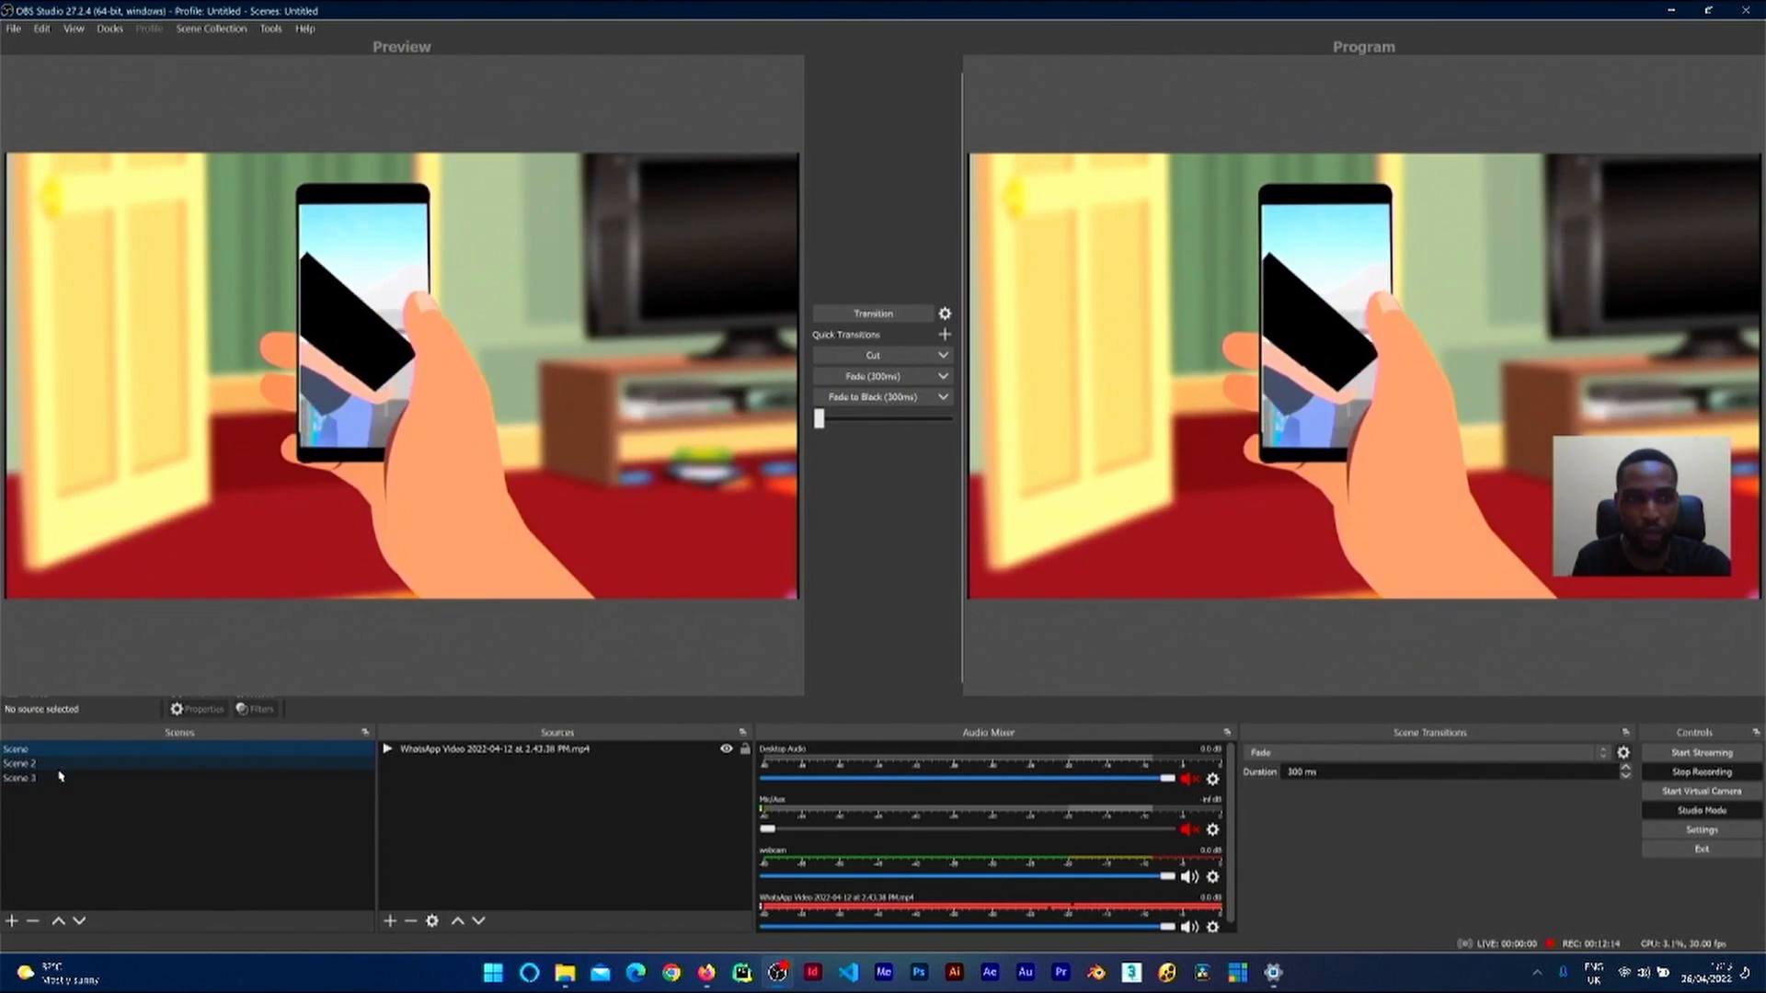
{"action": "left_click", "coordinate": [59, 769]}
{"action": "left_click", "coordinate": [43, 780]}
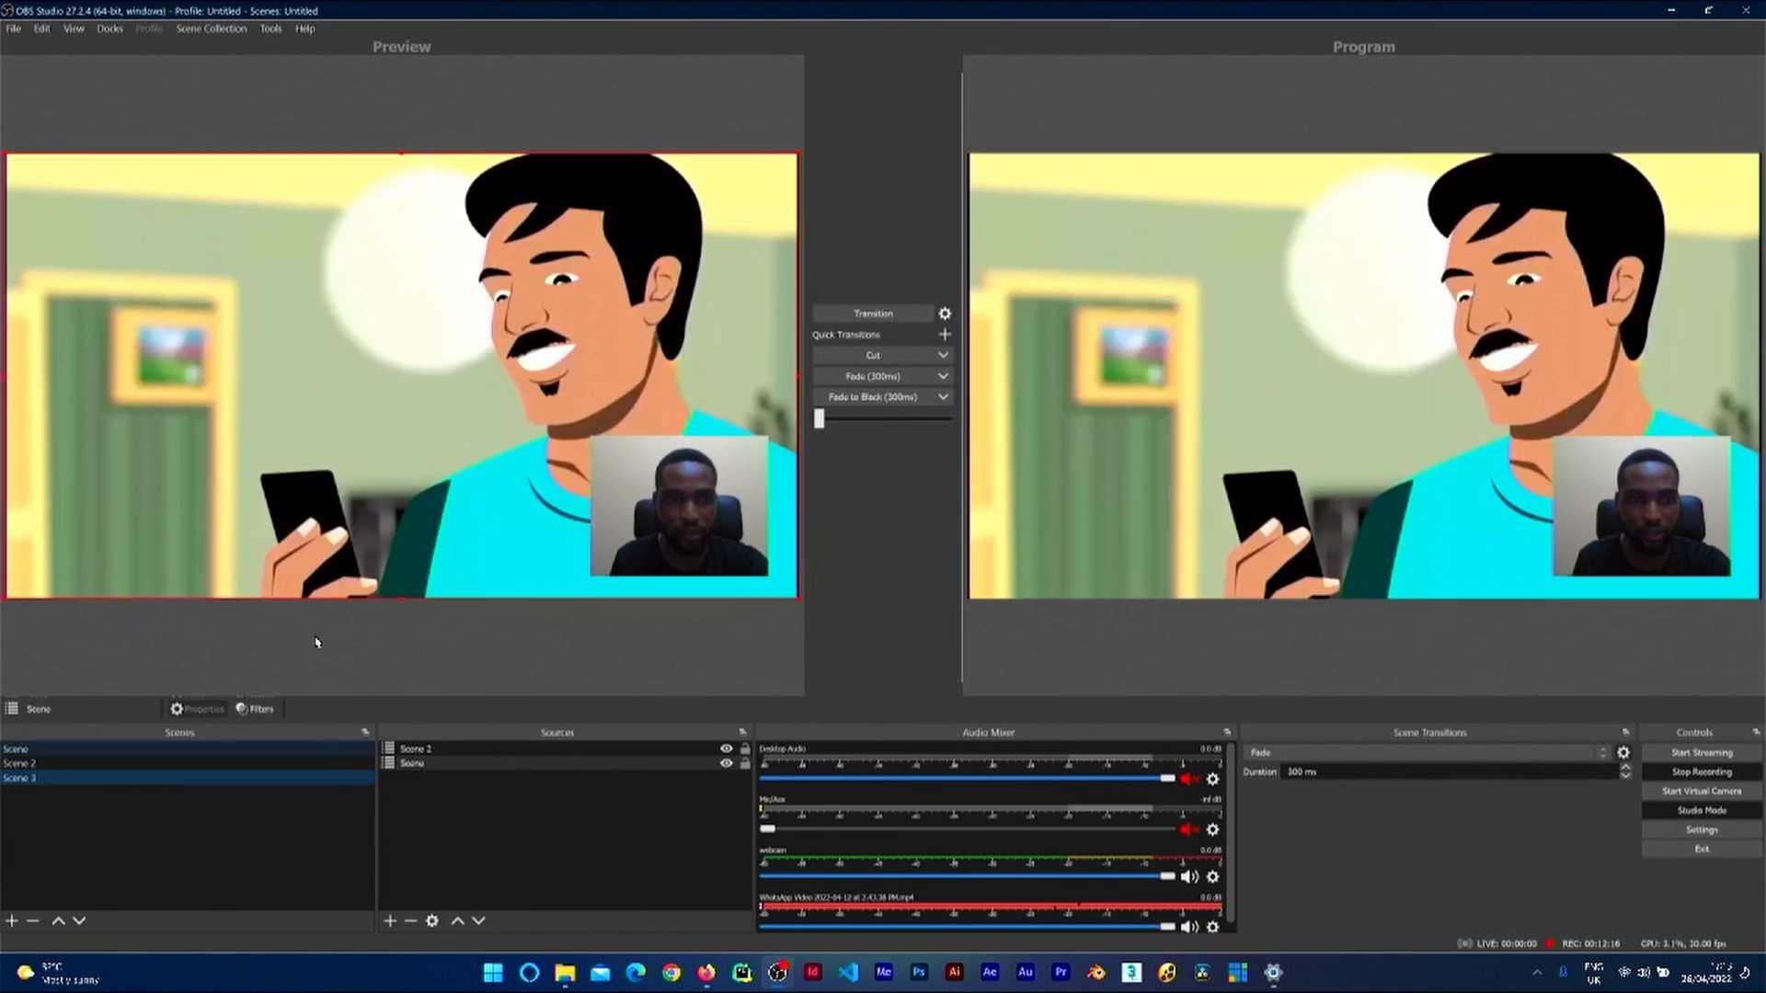
{"action": "left_click", "coordinate": [899, 359]}
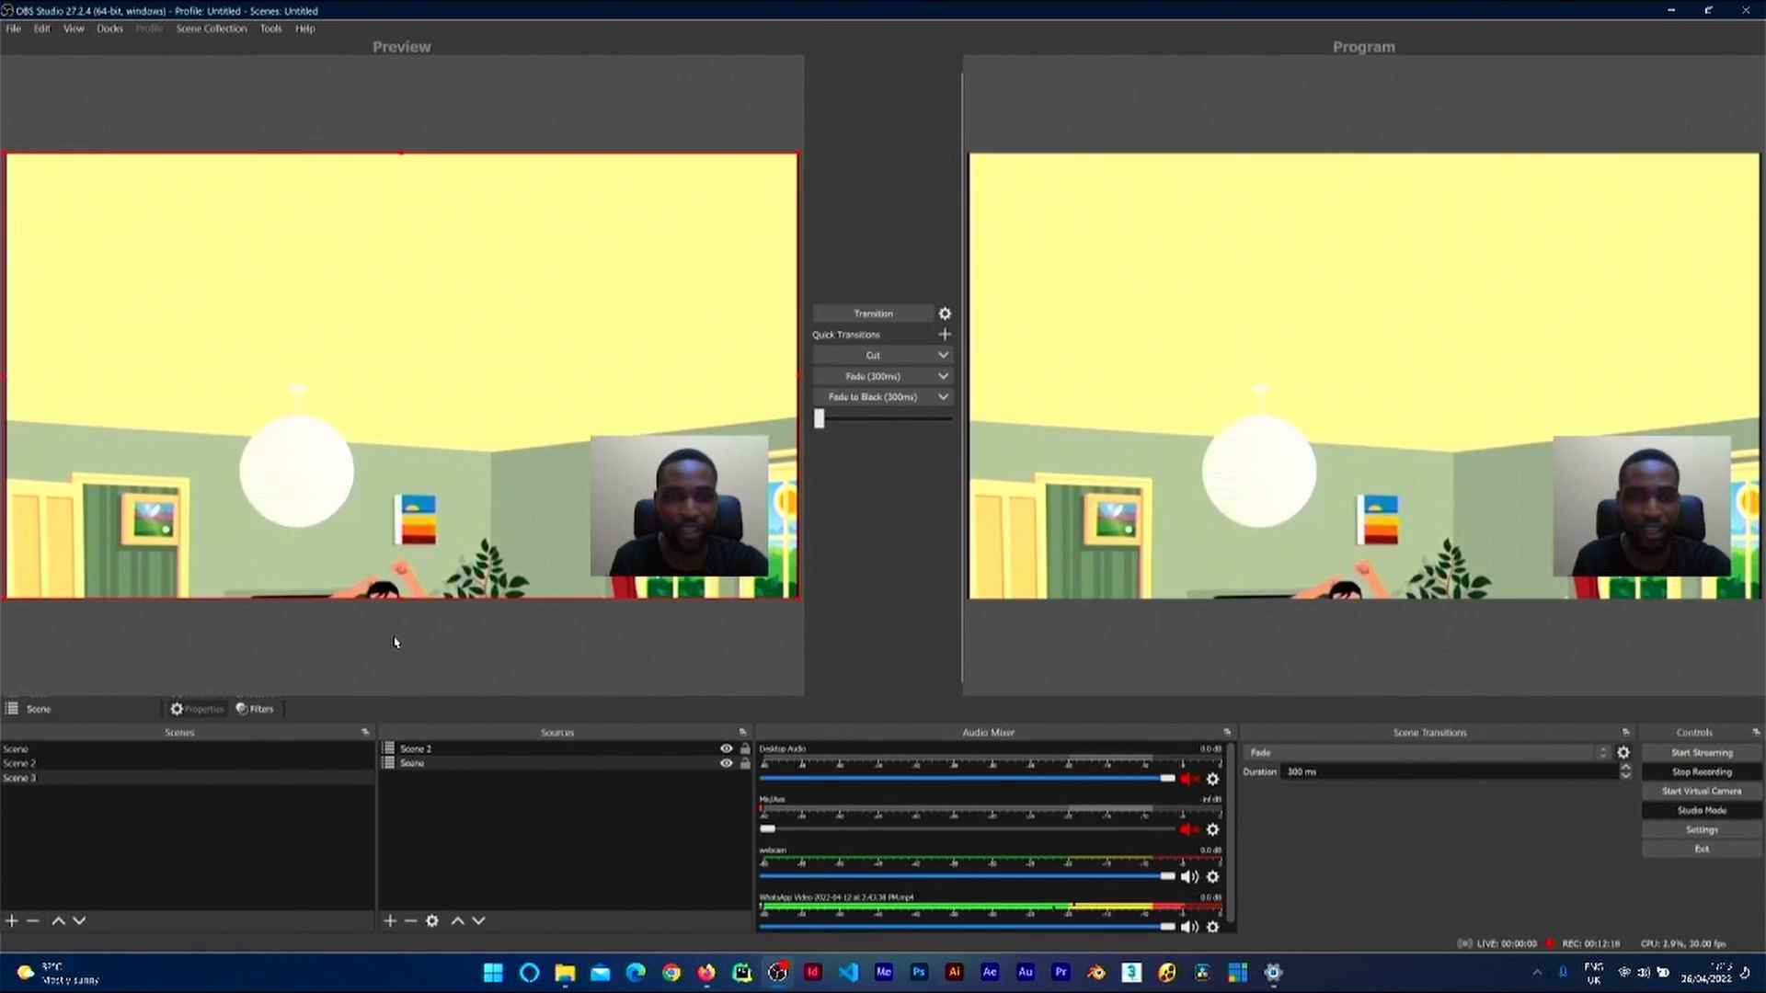
Step: Preview Scene 2 and Scene, and send Scene to the program output with Cut and again with the main Transition
{"action": "left_click", "coordinate": [52, 764]}
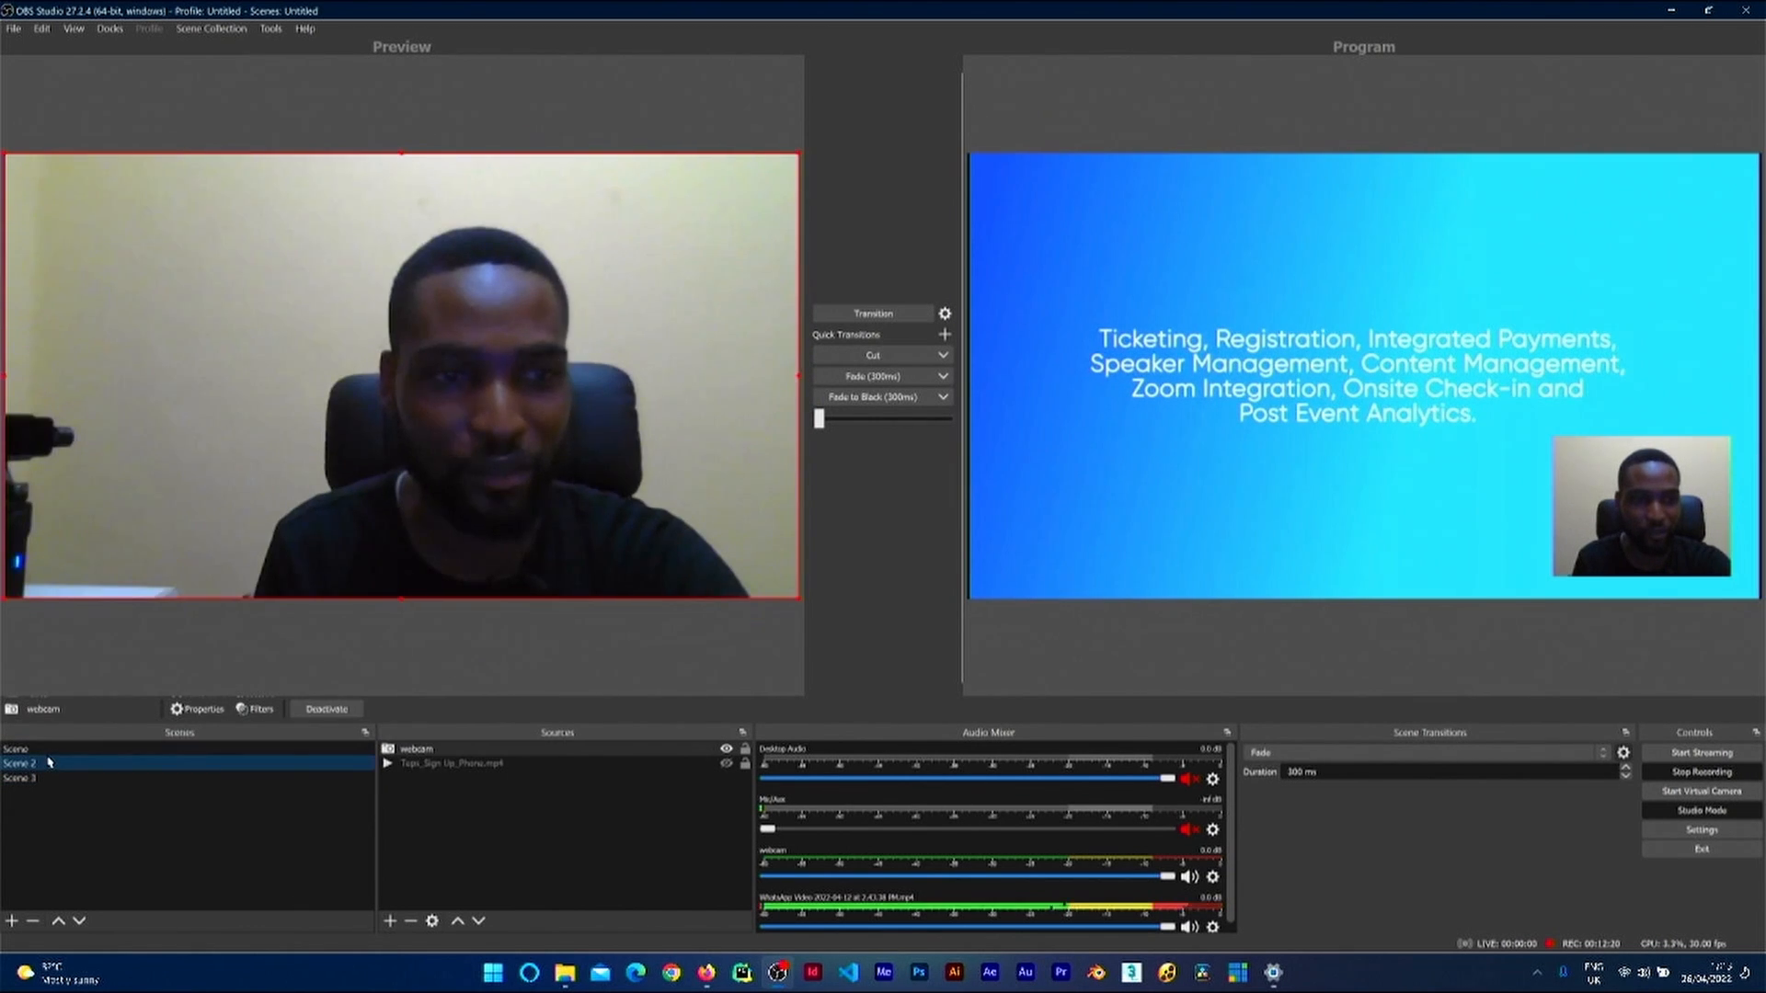
{"action": "key", "text": "Up"}
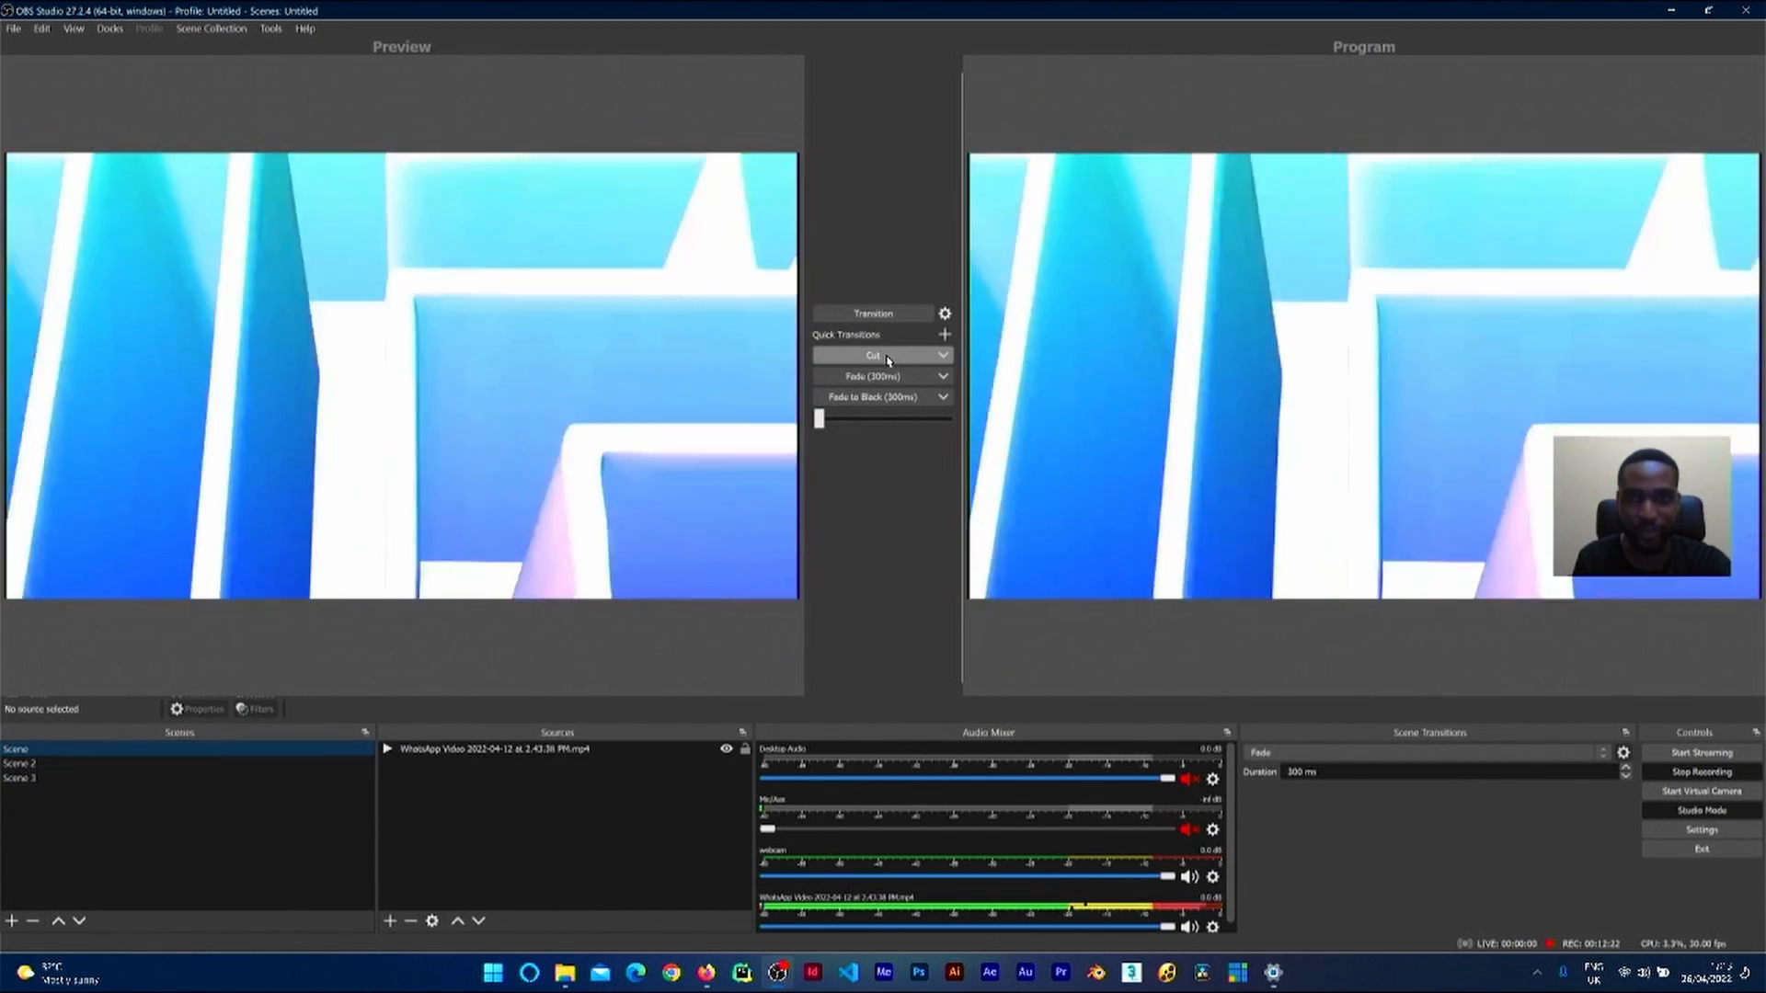
{"action": "left_click", "coordinate": [876, 355]}
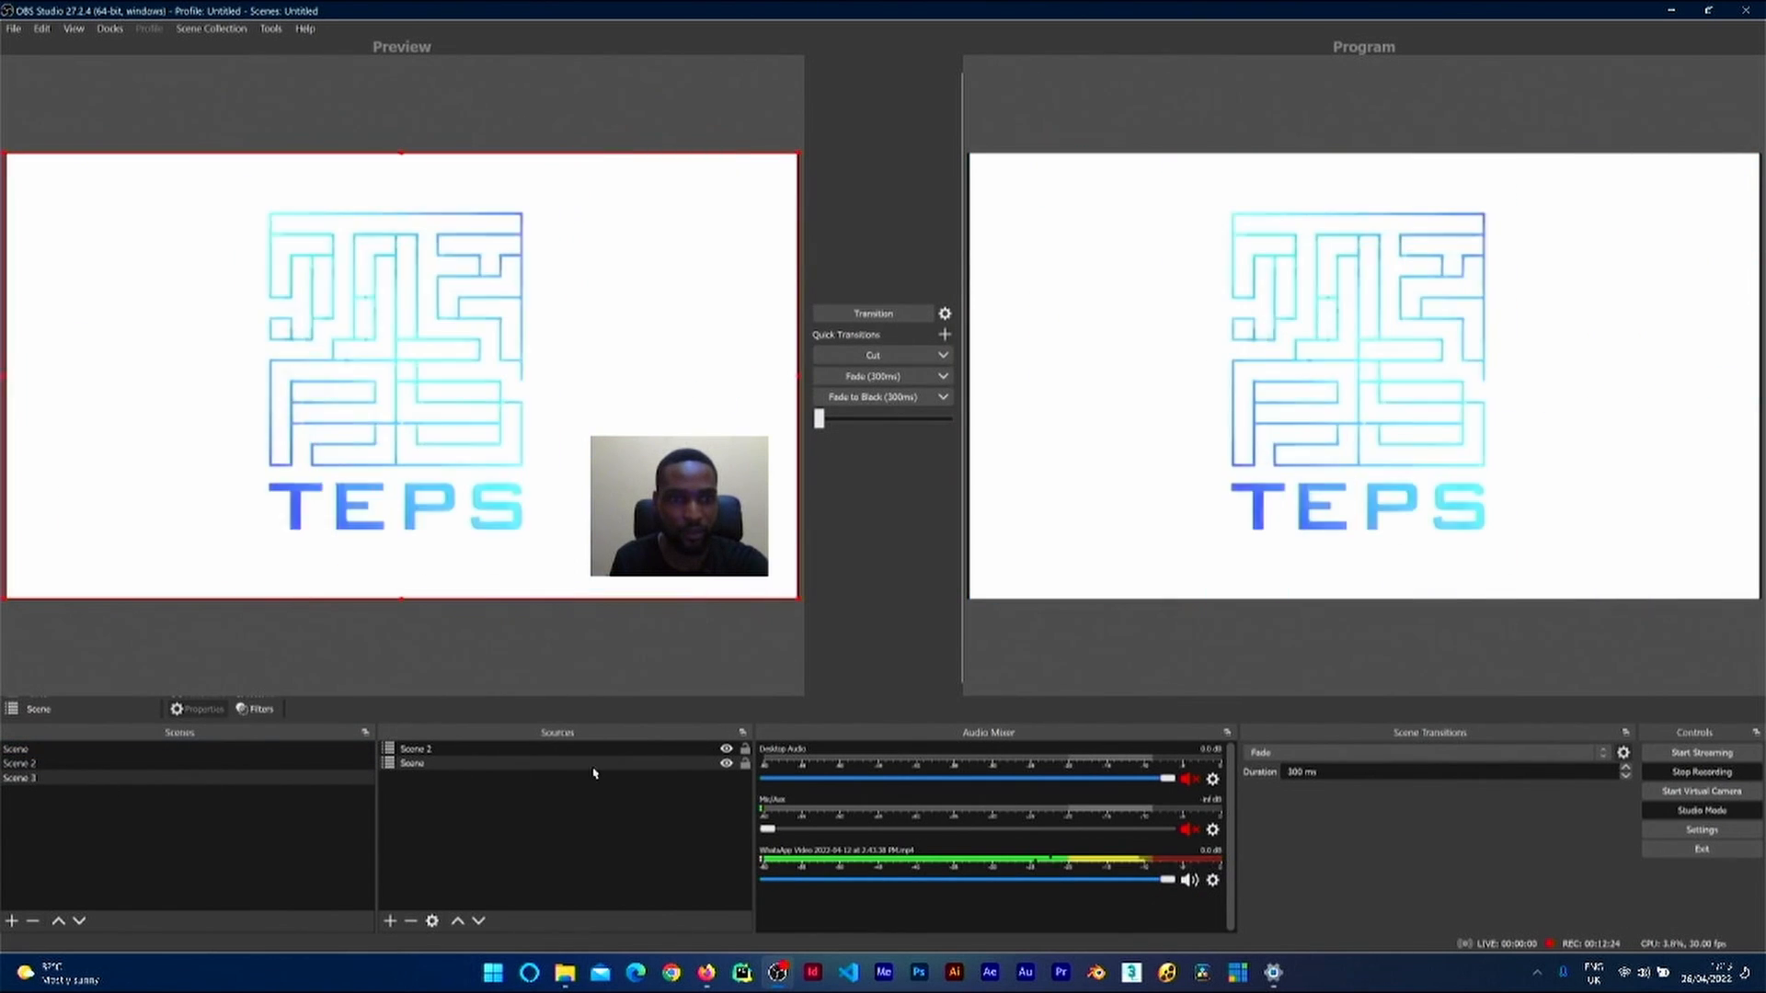
{"action": "left_click", "coordinate": [44, 754]}
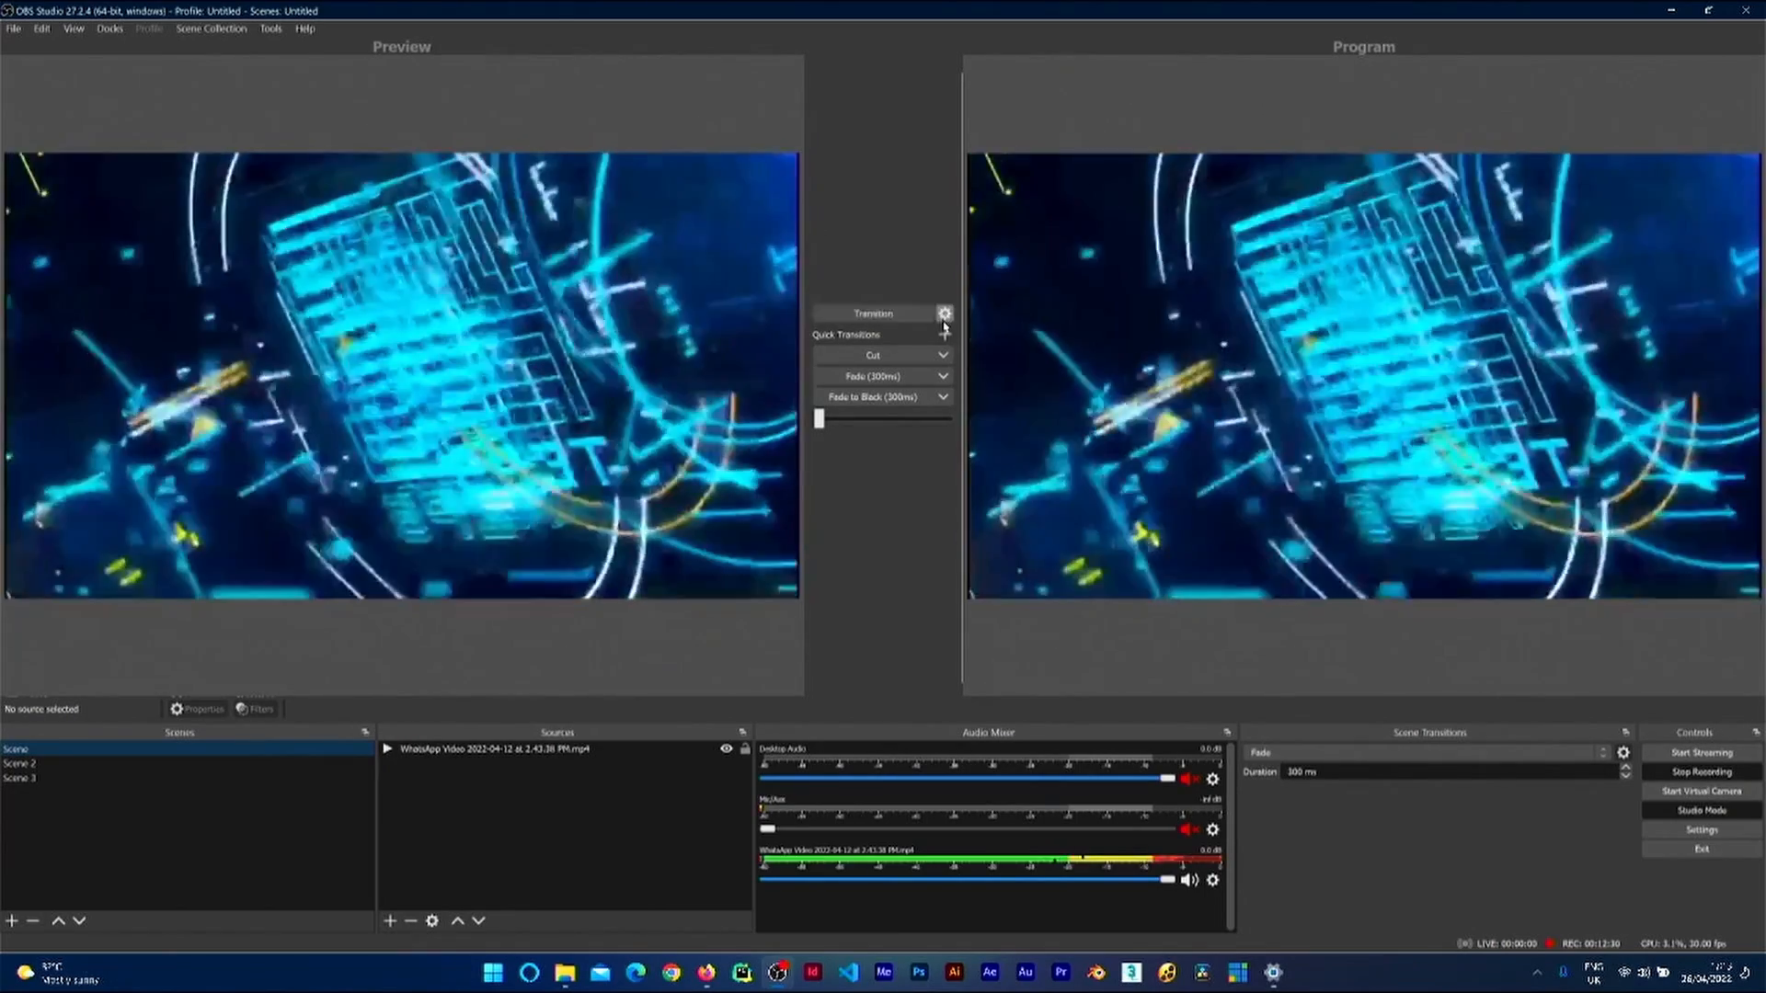
{"action": "left_click", "coordinate": [875, 317]}
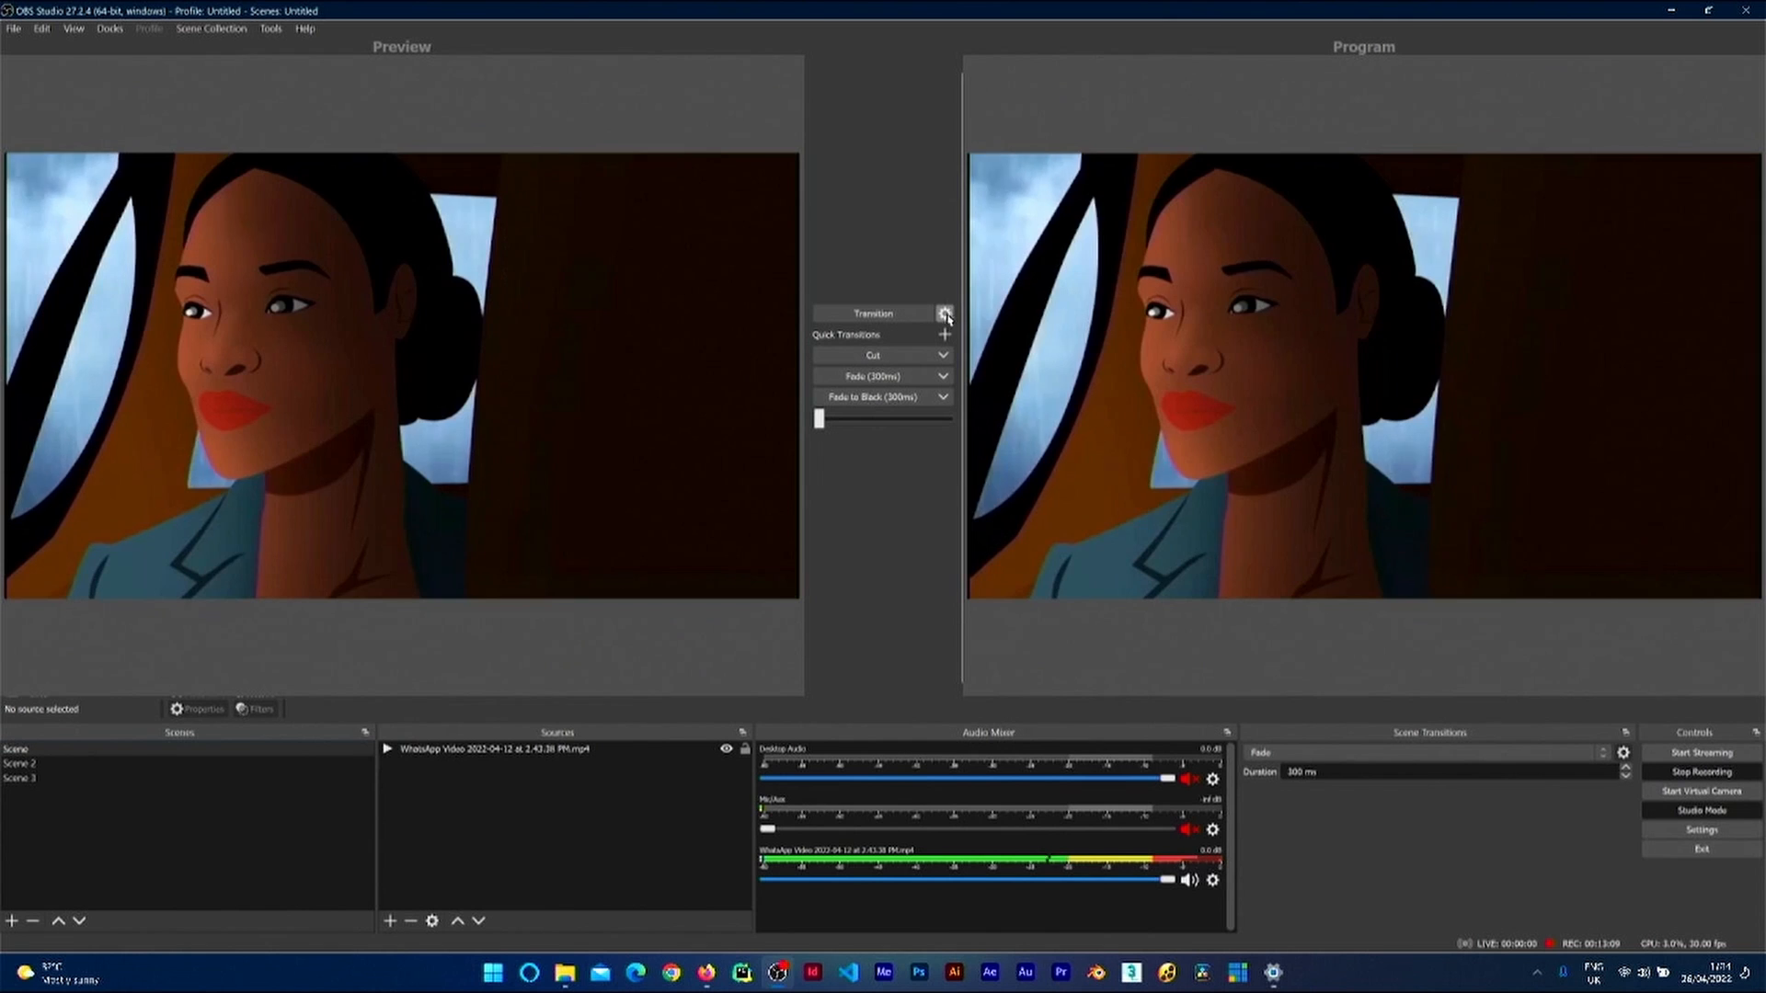
Step: Inspect the main transition options and the Fade quick transition's duration setting, and close them without changes
{"action": "left_click", "coordinate": [945, 313]}
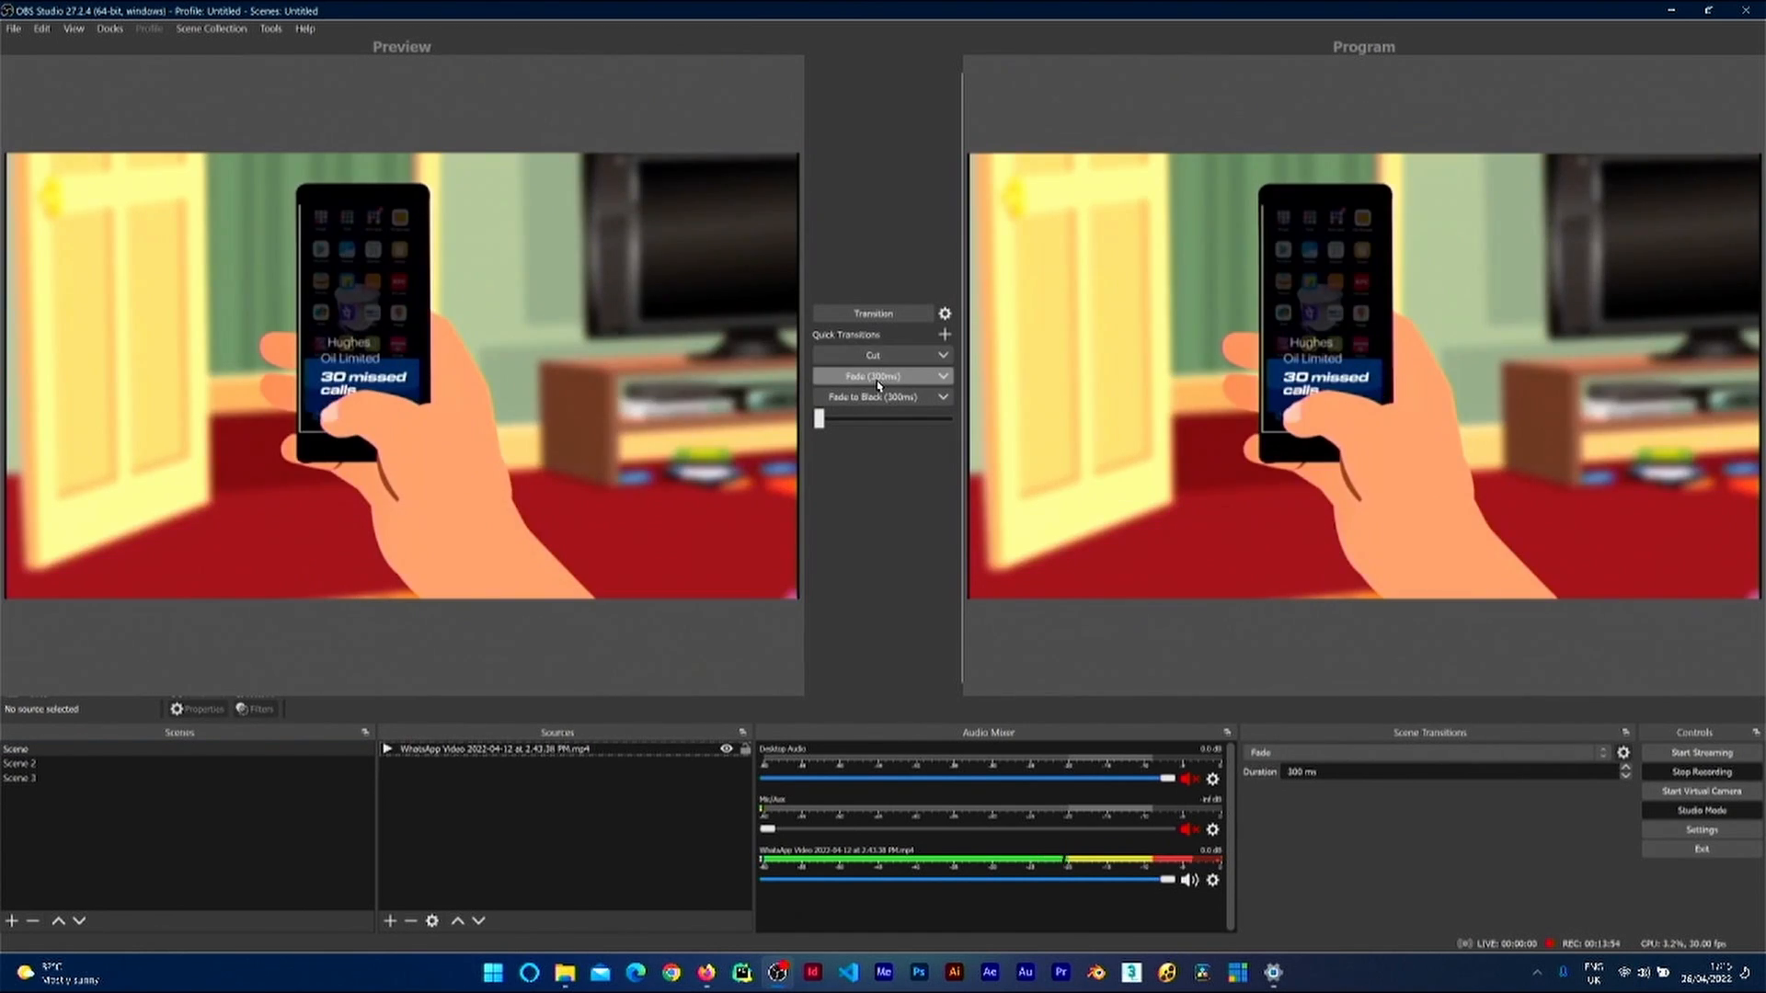
{"action": "left_click", "coordinate": [915, 384]}
{"action": "left_click", "coordinate": [929, 383]}
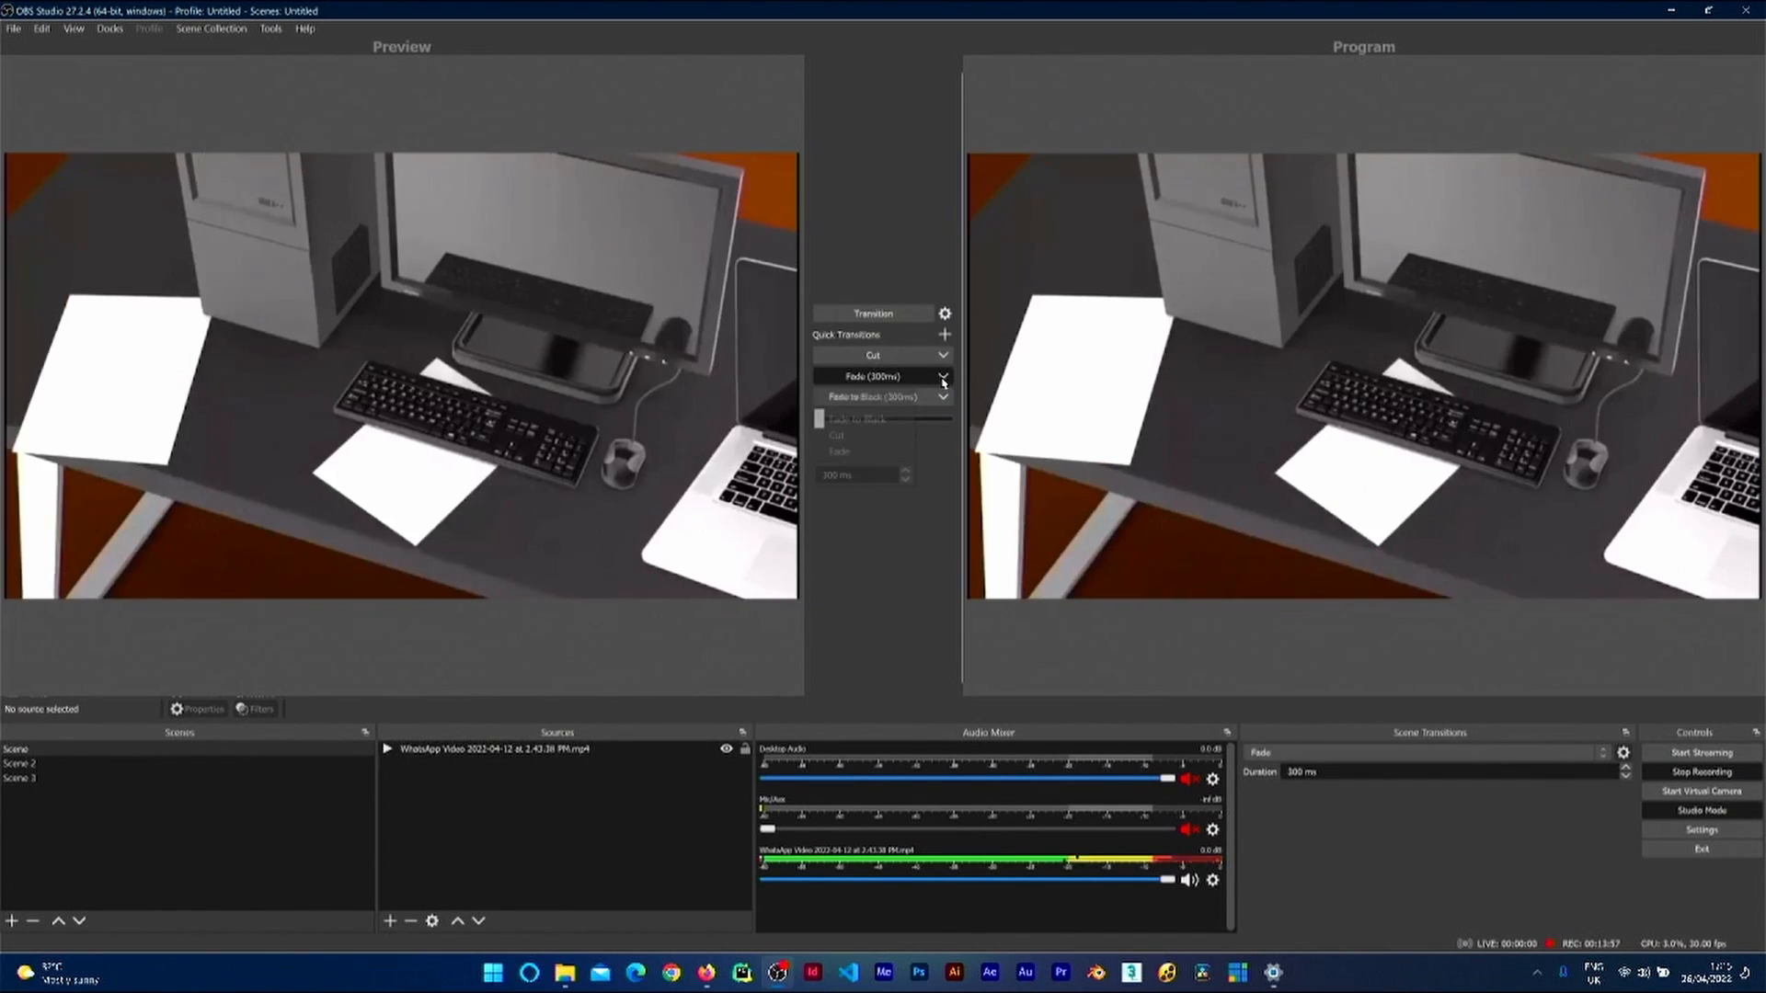
{"action": "left_click", "coordinate": [942, 377]}
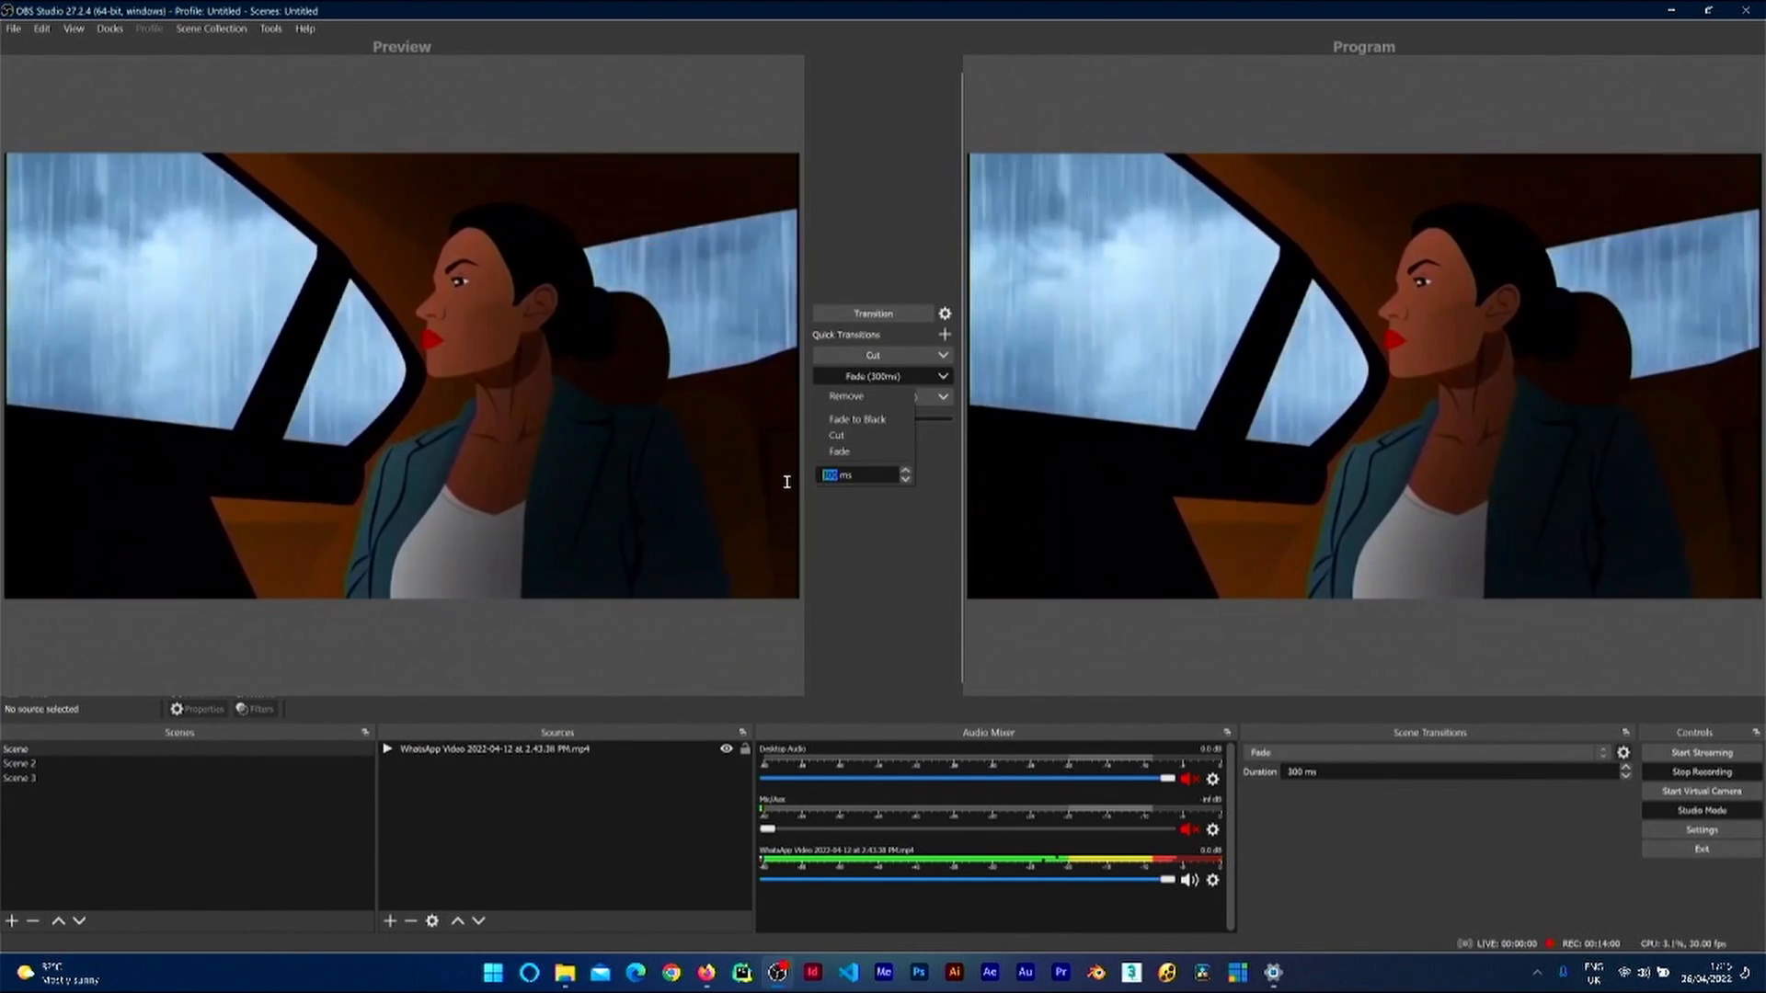
{"action": "double_click", "coordinate": [831, 477]}
{"action": "left_click", "coordinate": [867, 518]}
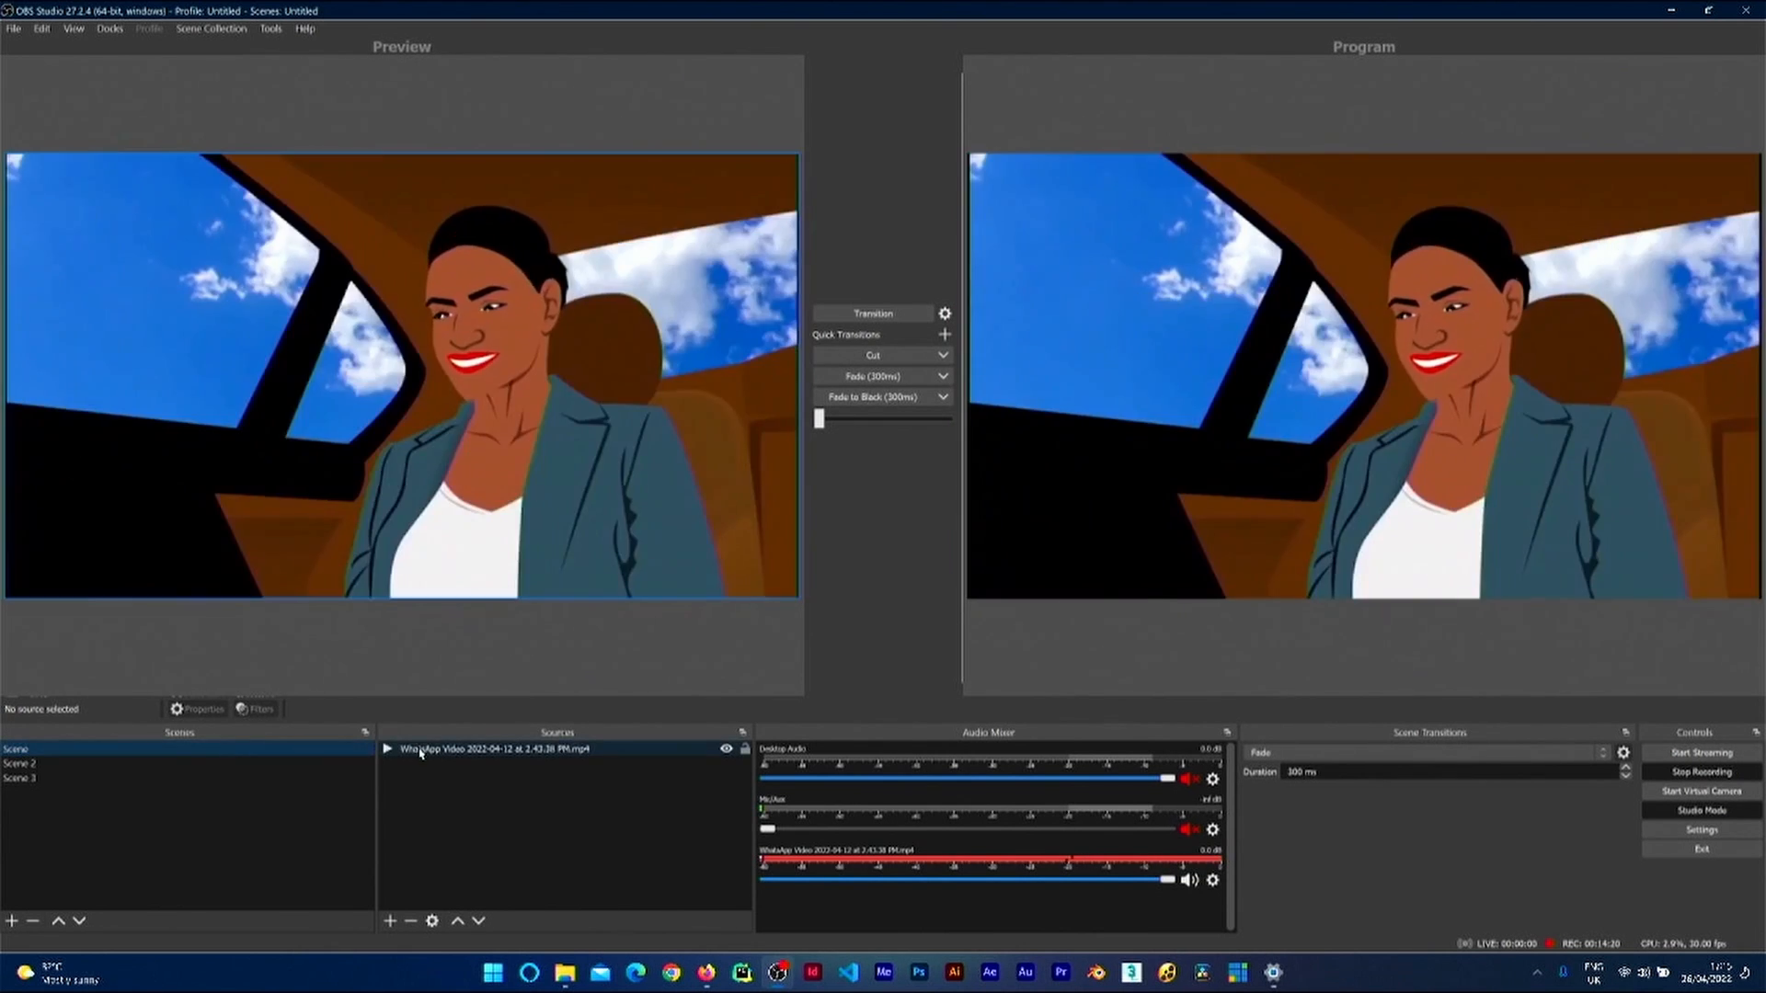
Step: Select the WhatsApp Video source in Scene to show its playback controls, and load Scene 2 into the preview
{"action": "left_click", "coordinate": [422, 750]}
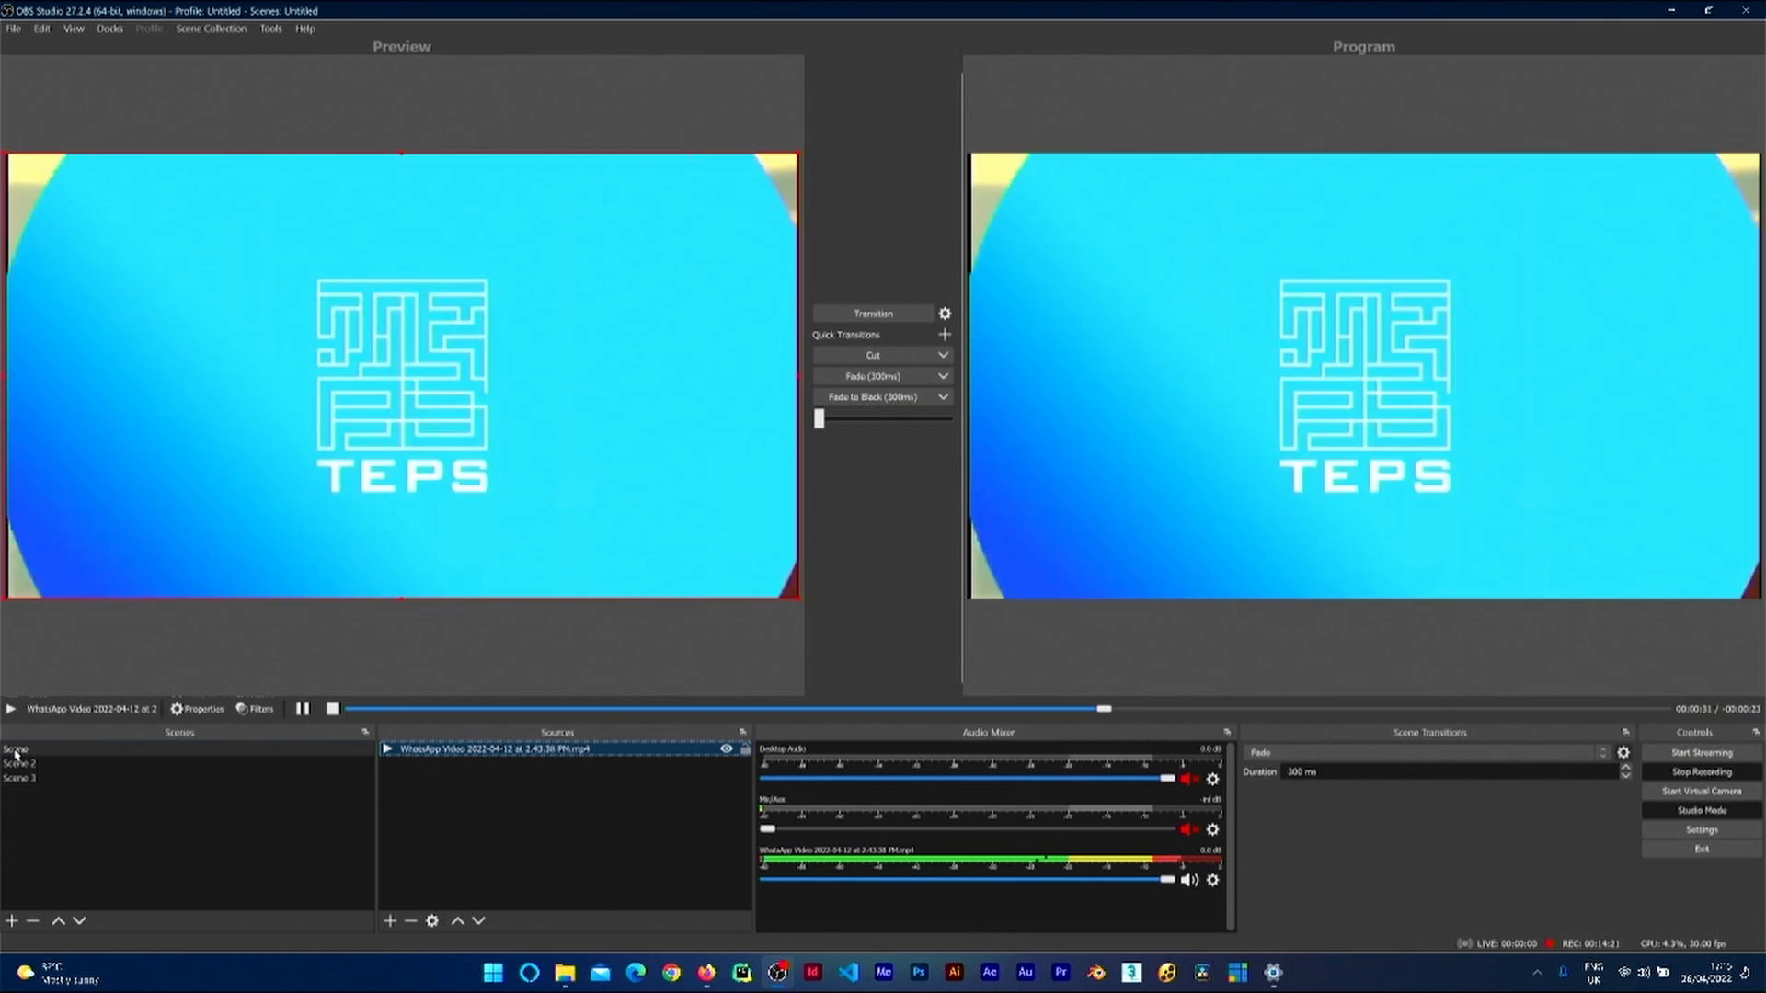
{"action": "left_click", "coordinate": [26, 751]}
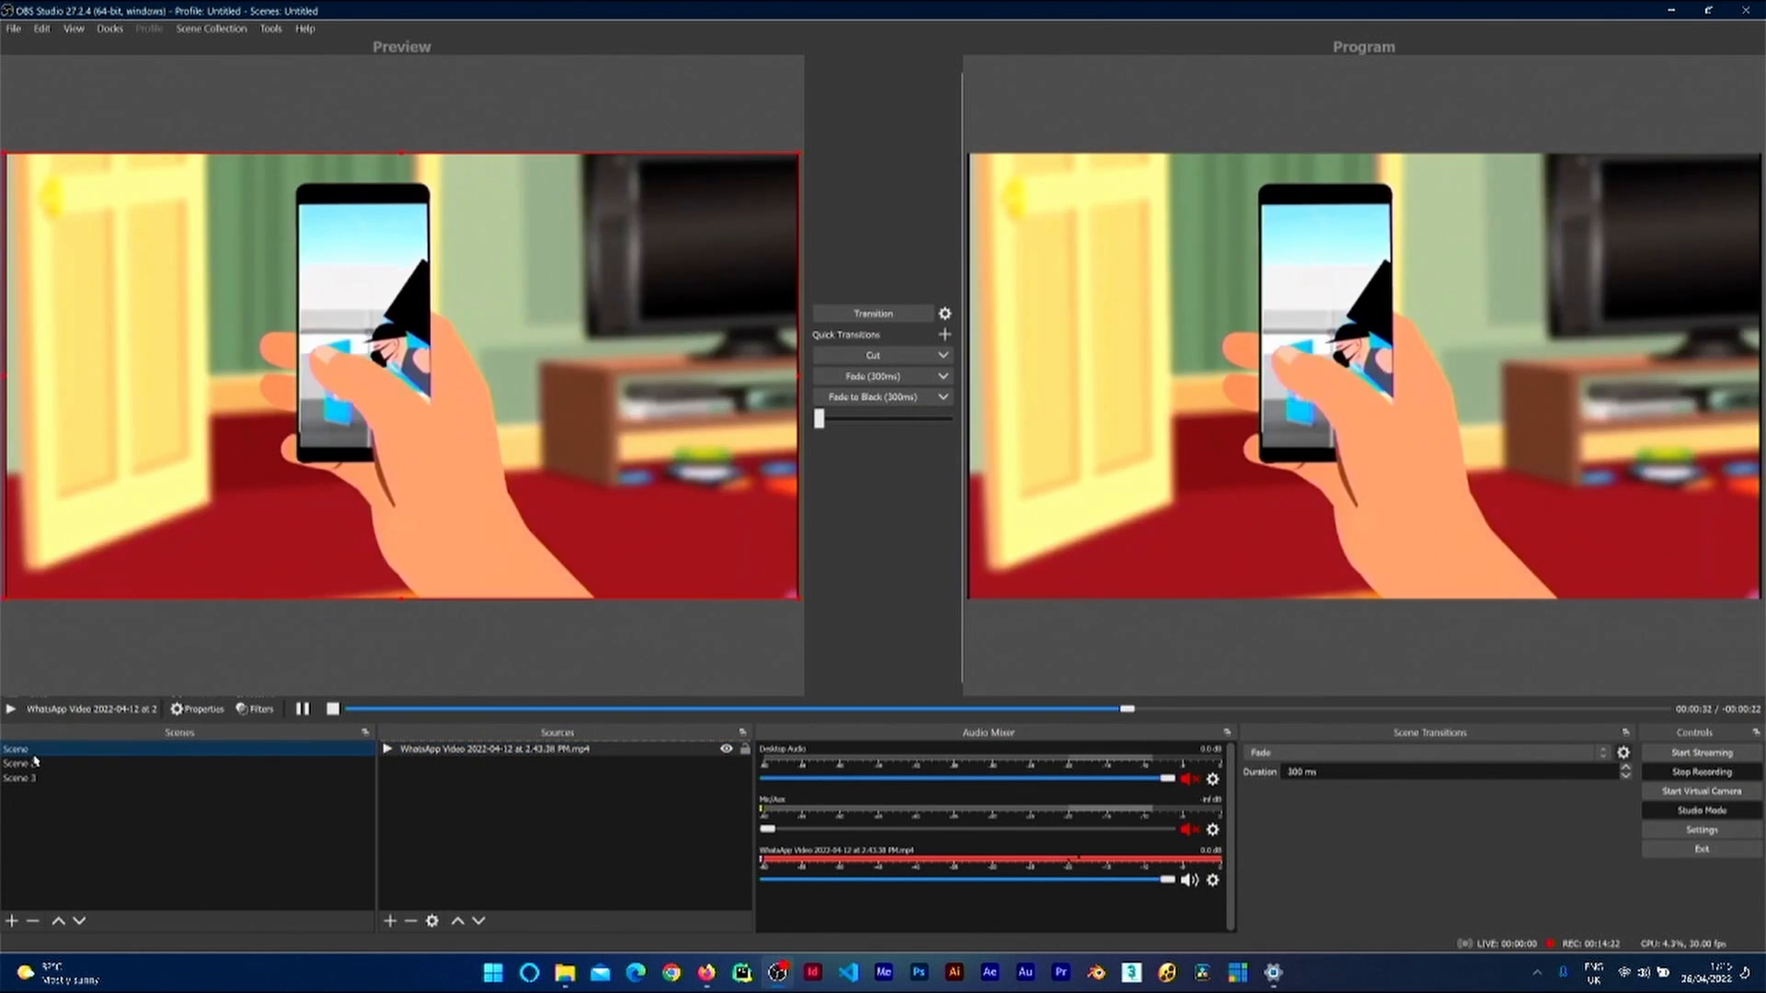
{"action": "left_click", "coordinate": [20, 764]}
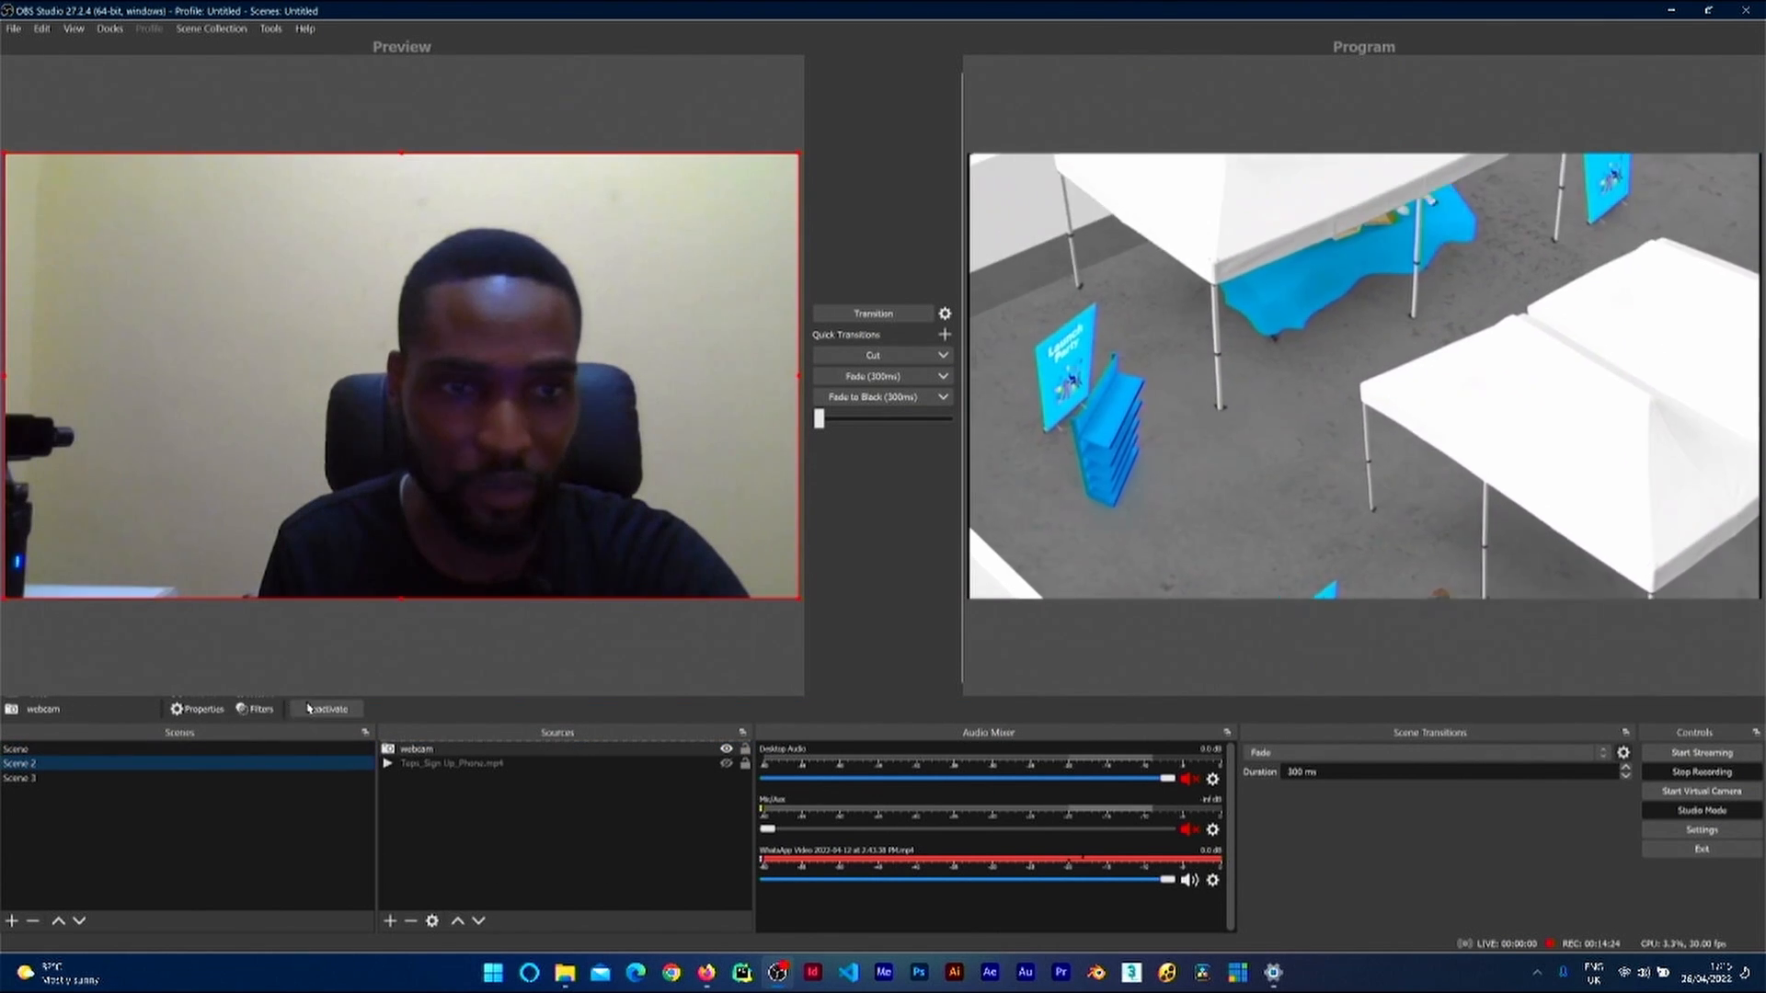
Step: View the webcam source's properties without changing them, and deactivate and reactivate the webcam
{"action": "left_click", "coordinate": [198, 709]}
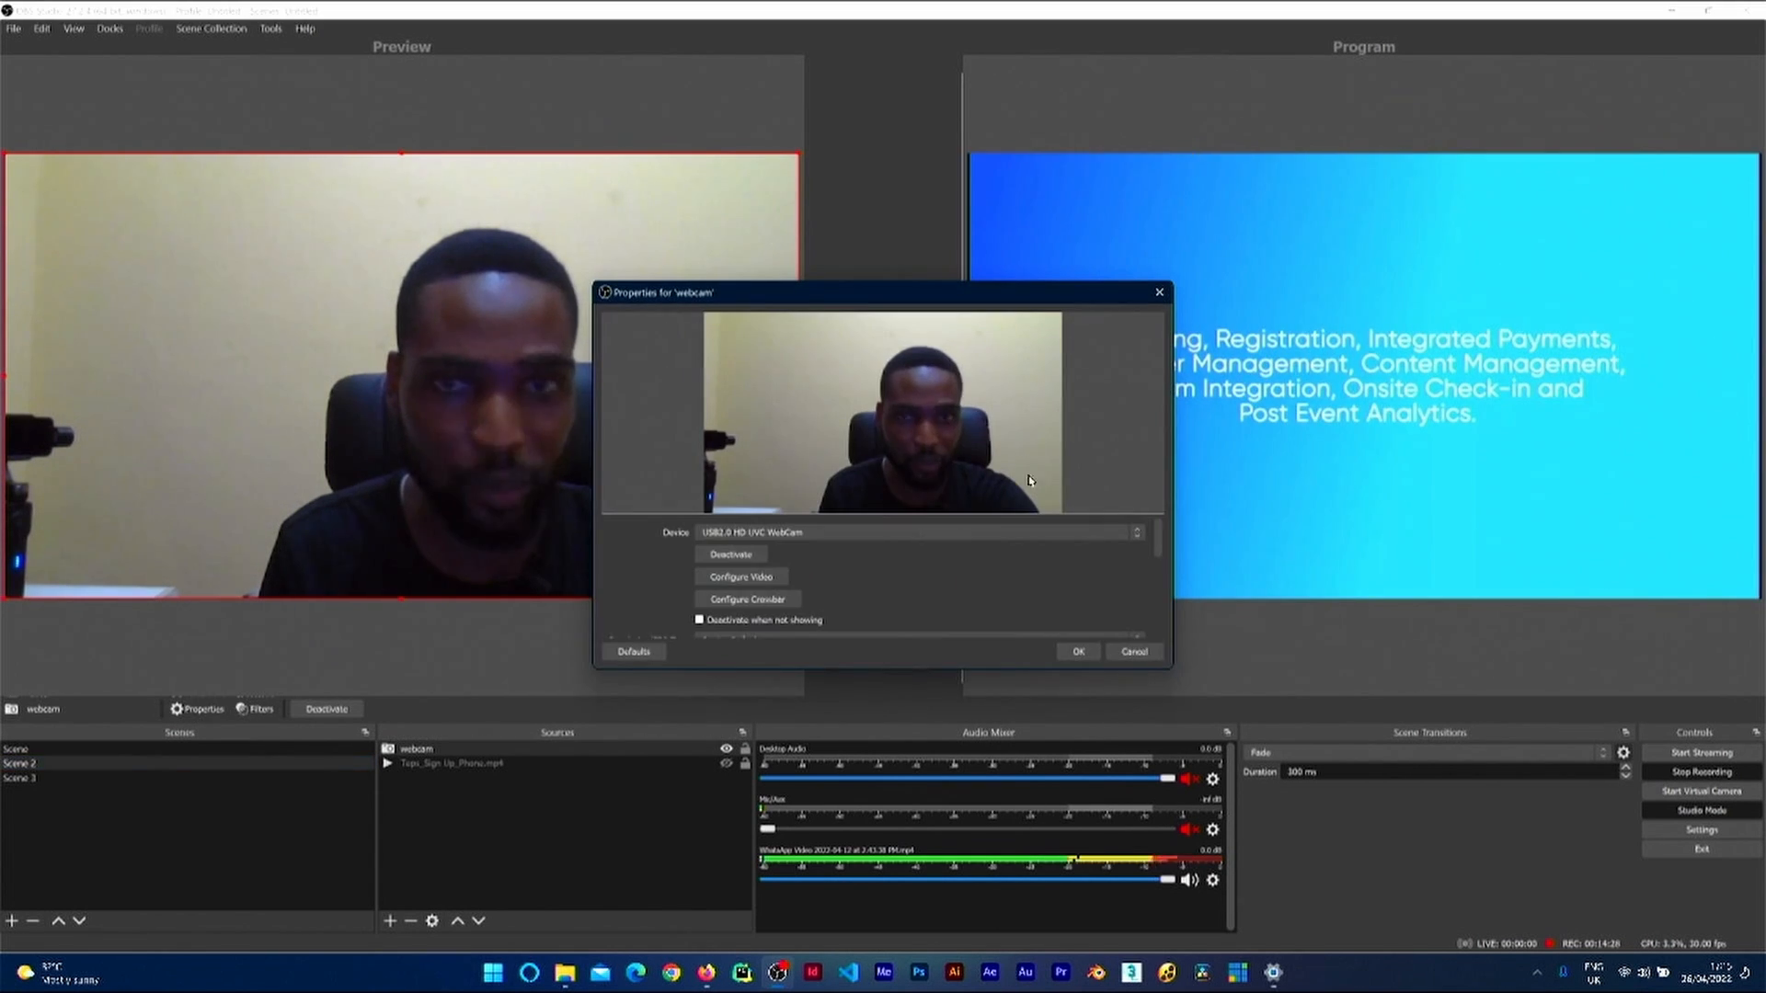
{"action": "left_click", "coordinate": [1134, 652]}
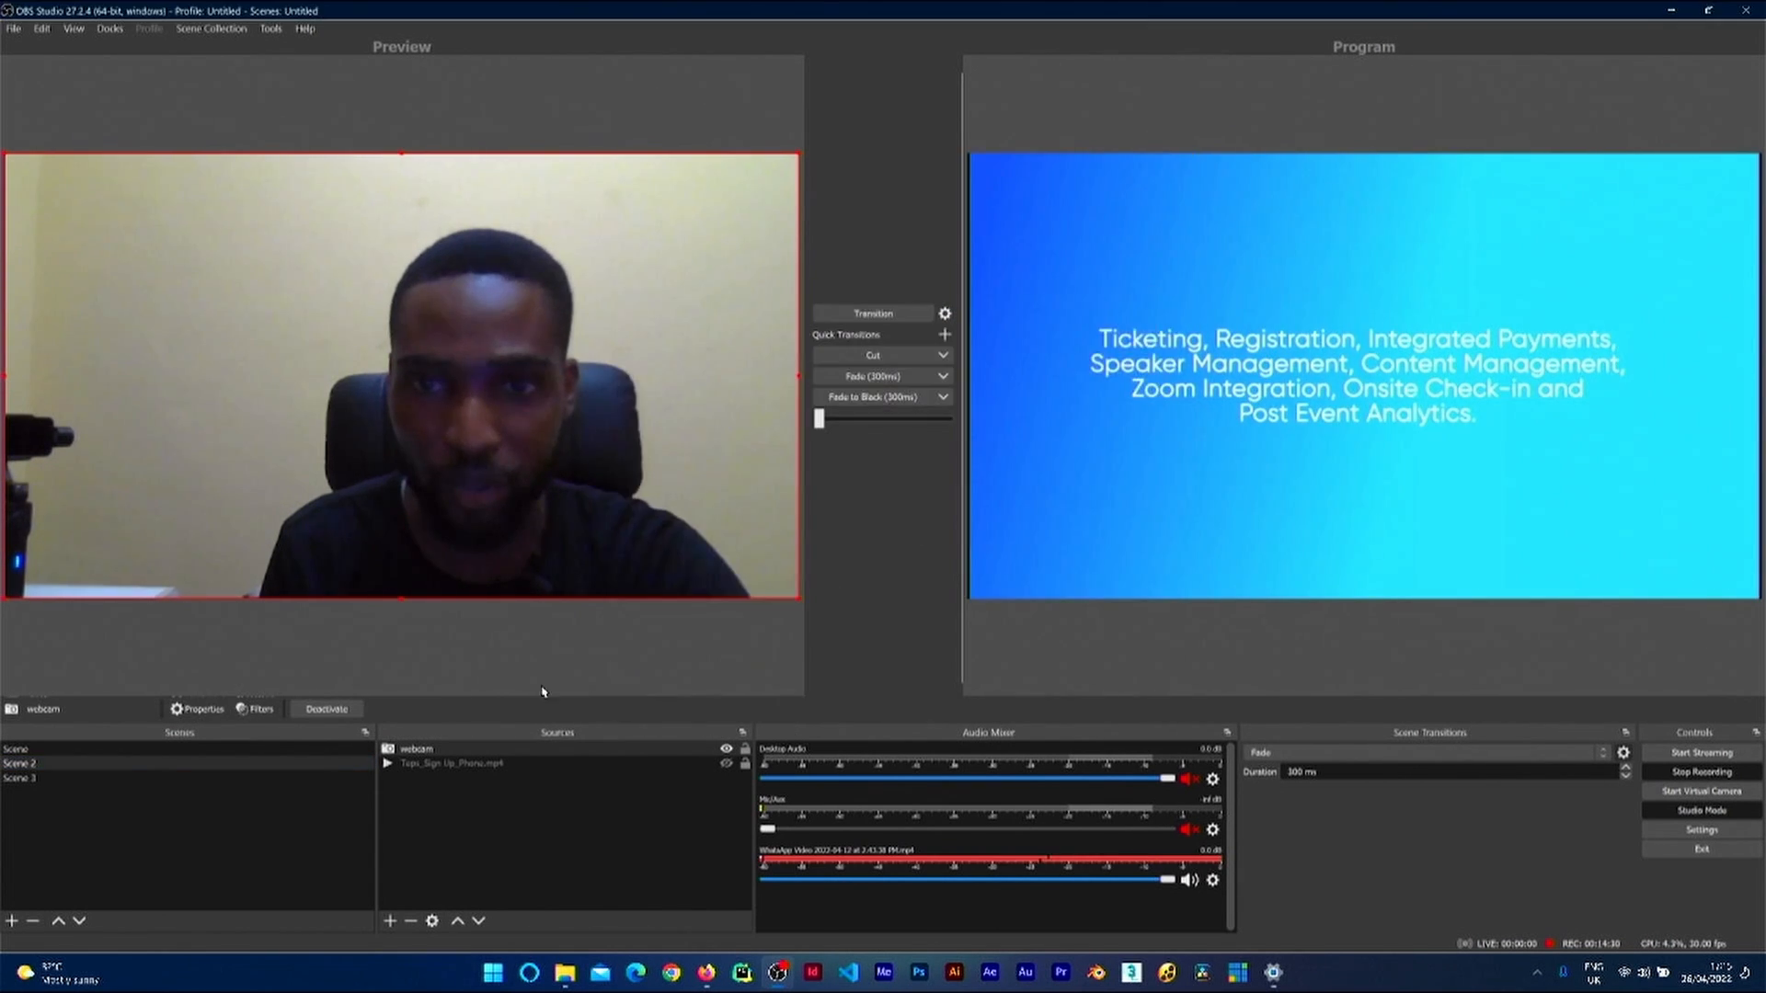
{"action": "left_click", "coordinate": [327, 710]}
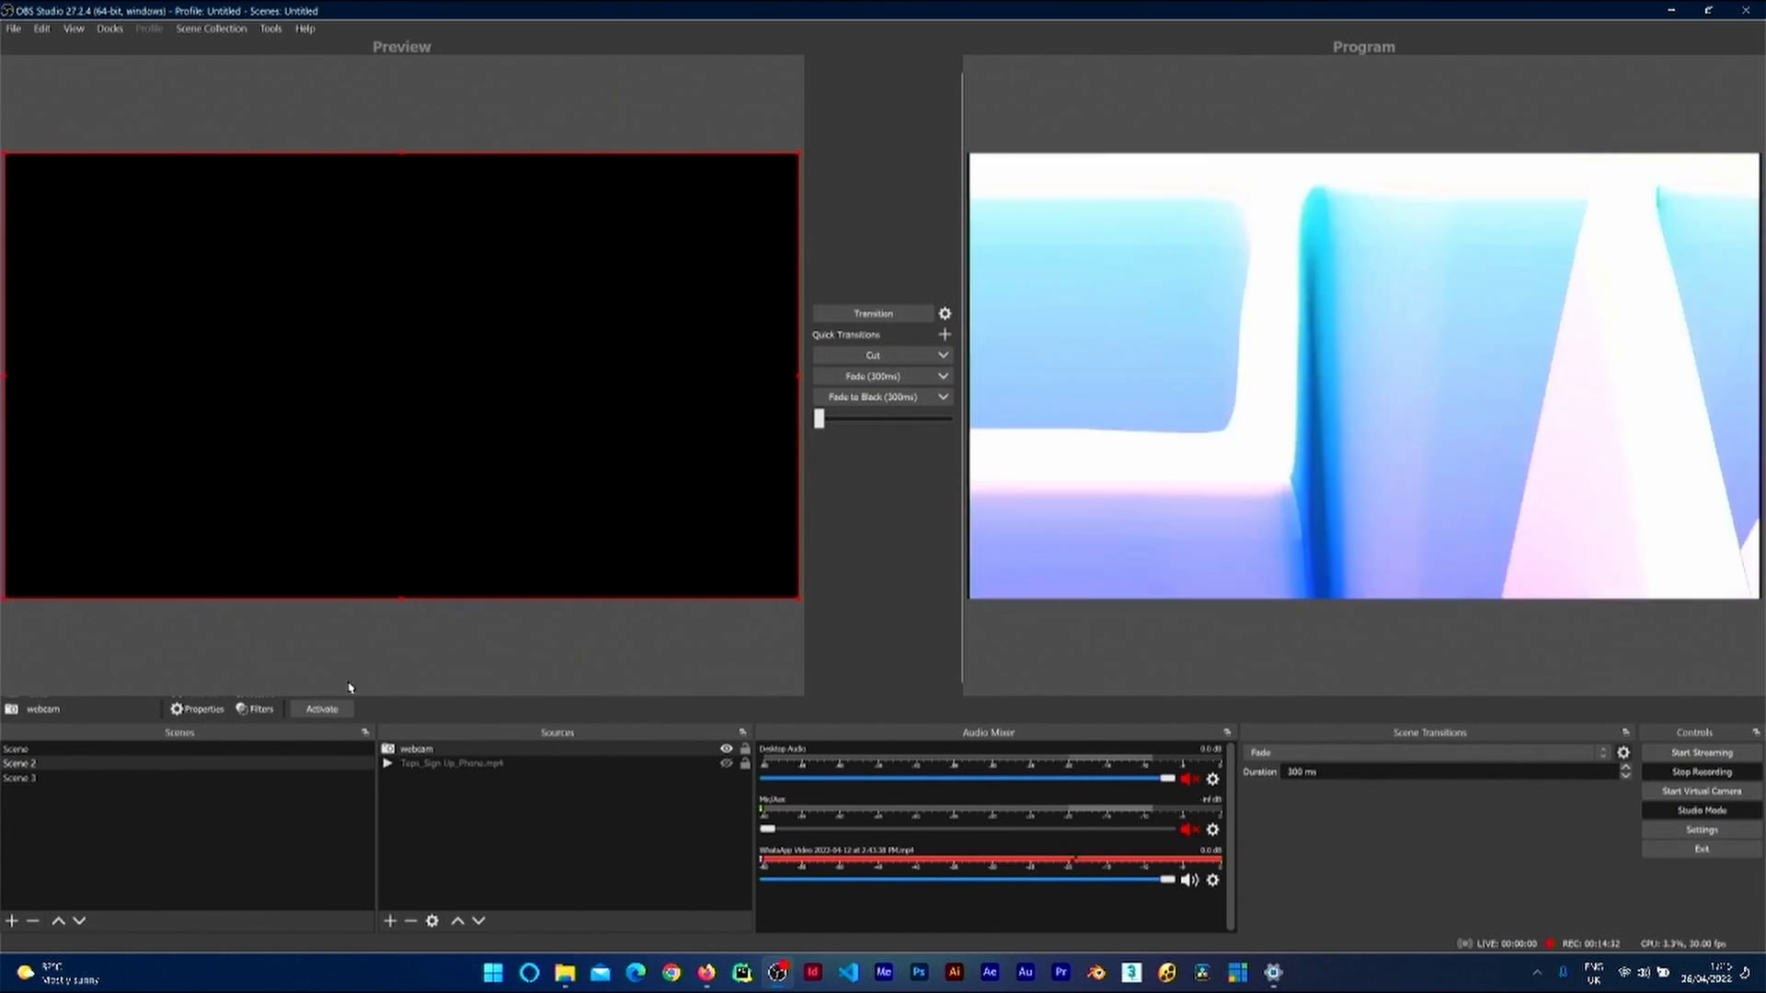
{"action": "left_click", "coordinate": [340, 709]}
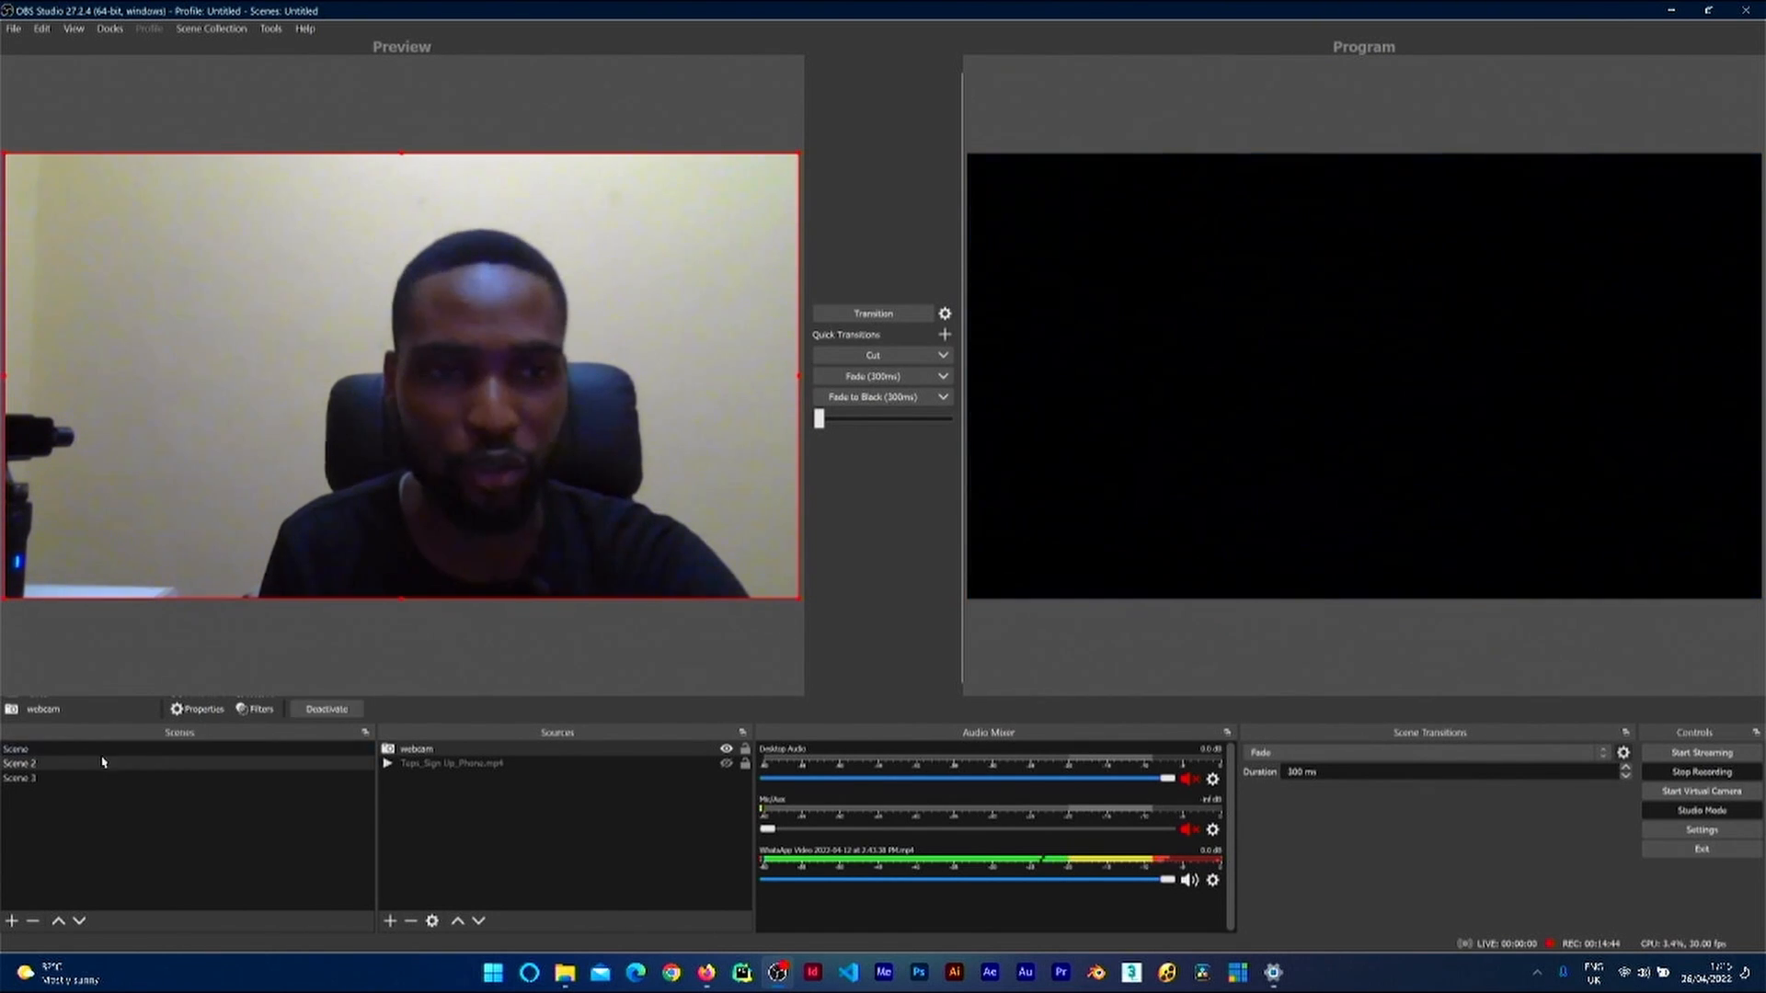
Step: Switch the preview through Scene, Scene 2 and Scene 3, and return to Scene with its WhatsApp Video source
{"action": "left_click", "coordinate": [46, 750]}
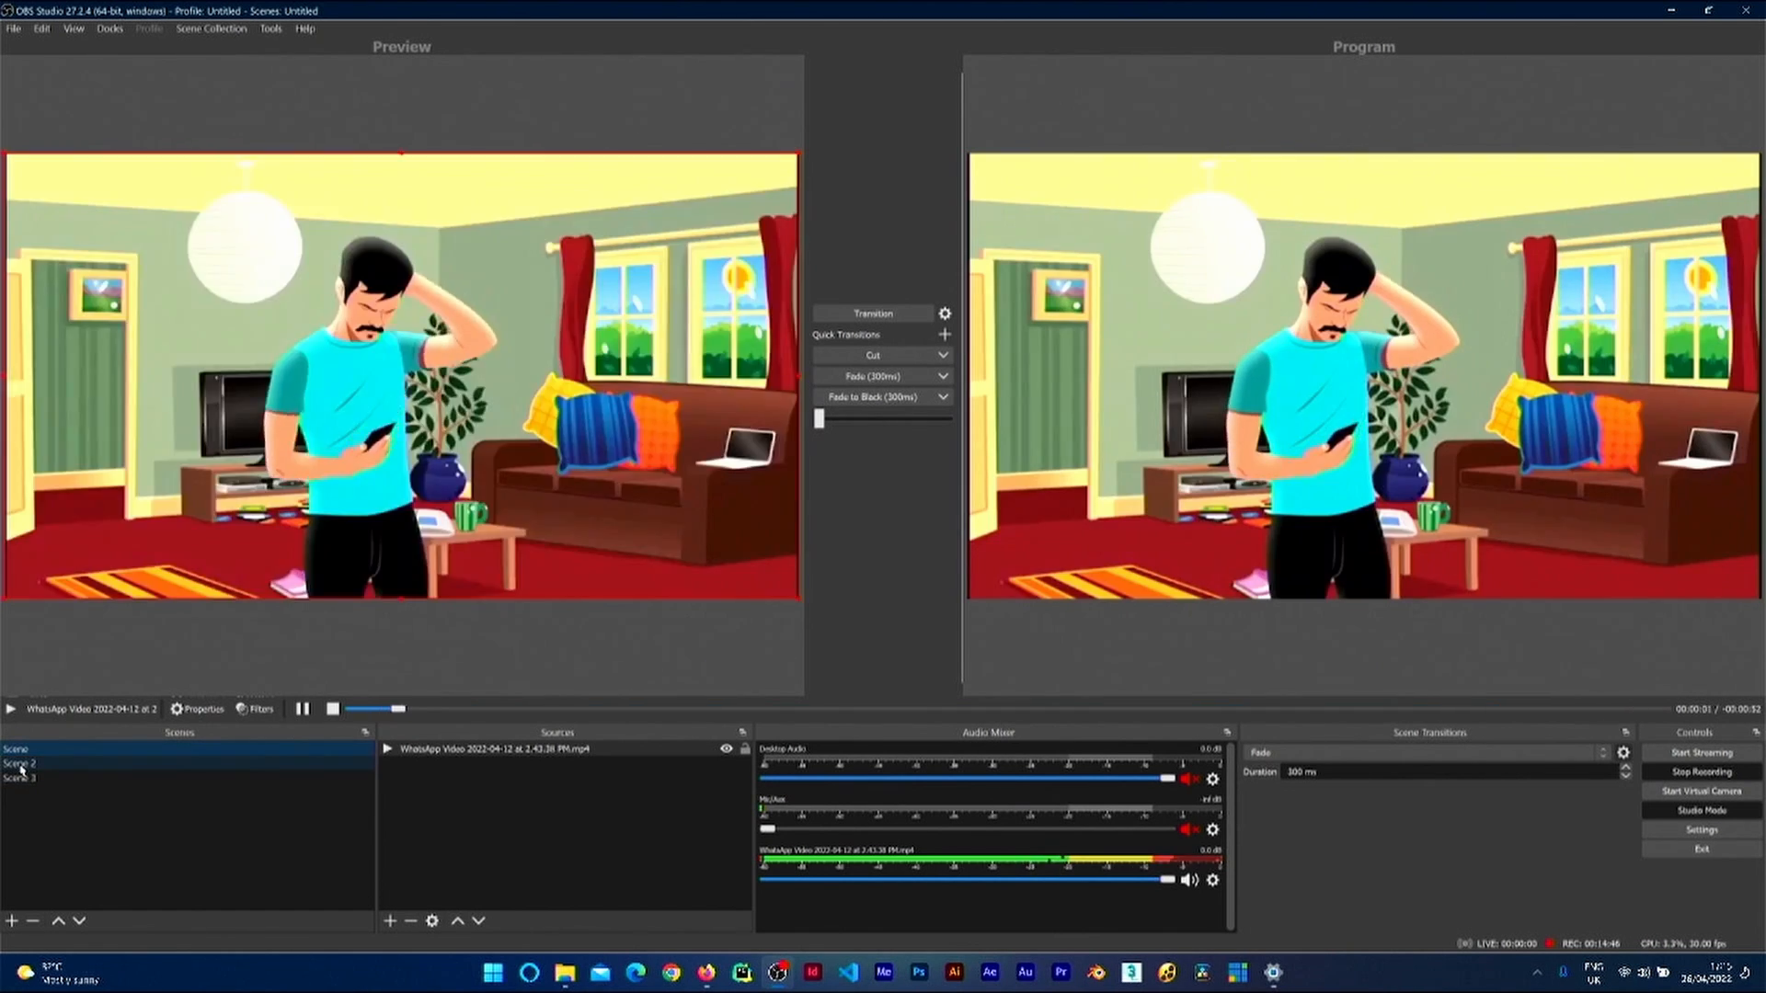
{"action": "left_click", "coordinate": [23, 765]}
{"action": "left_click", "coordinate": [24, 780]}
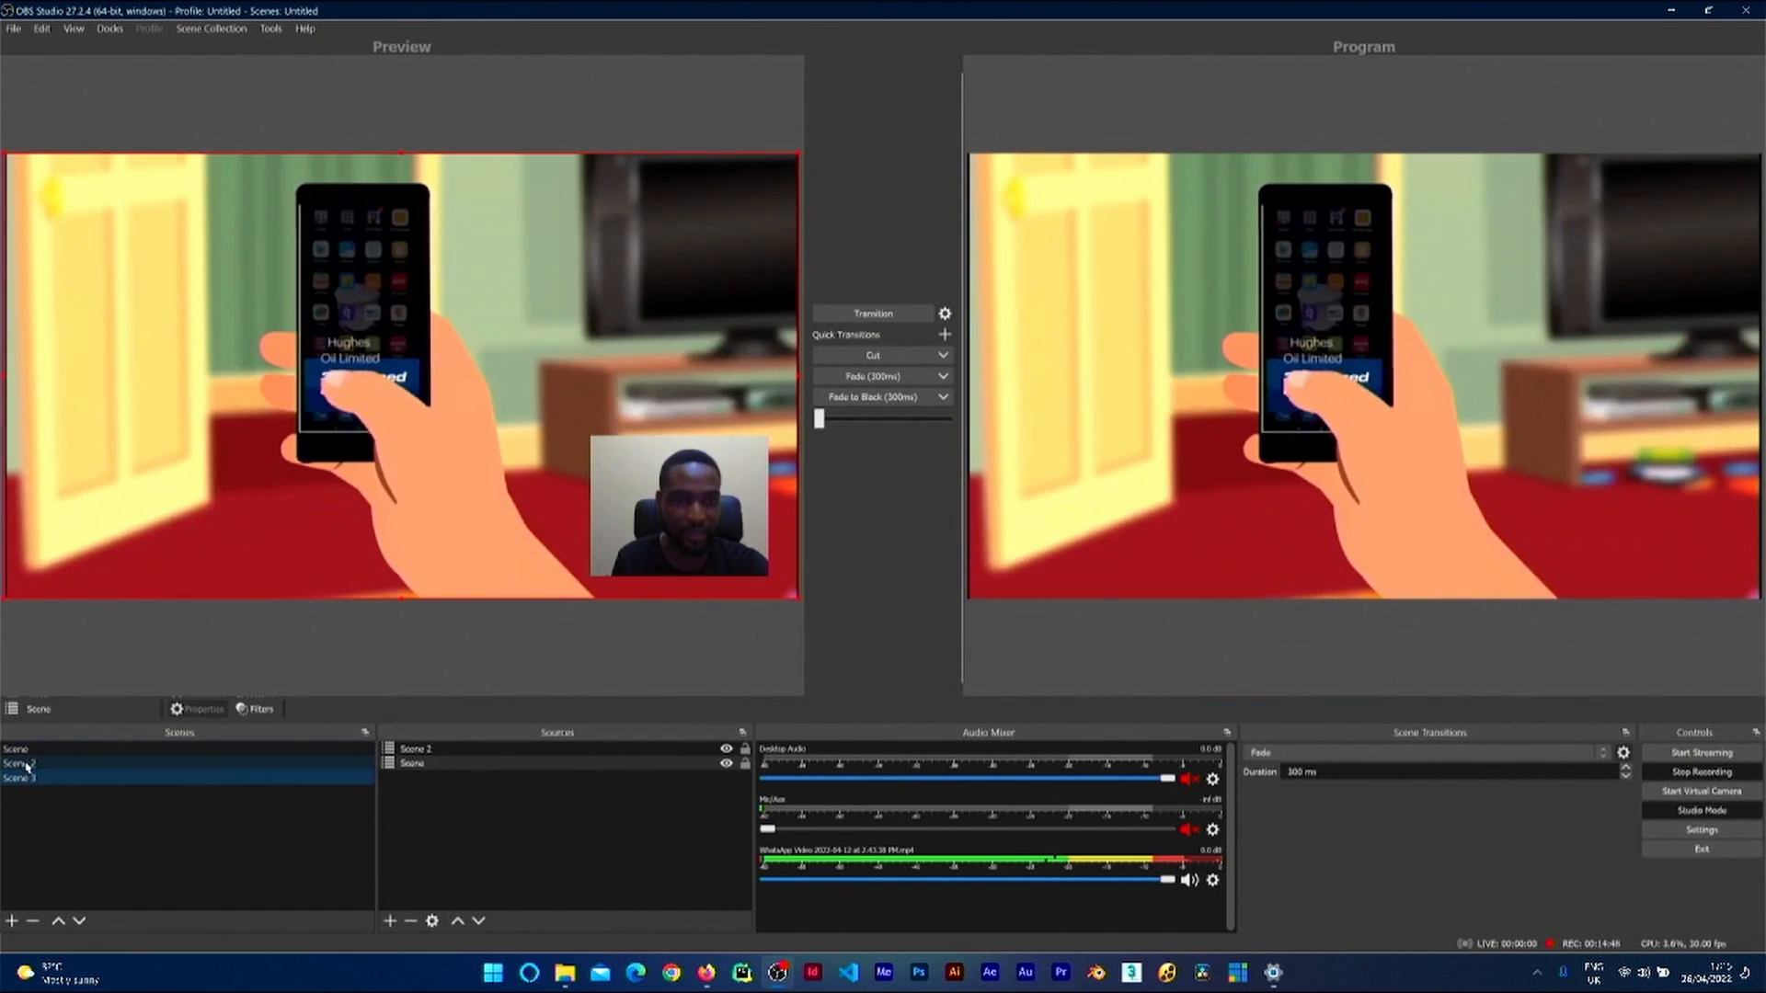
{"action": "left_click", "coordinate": [28, 752]}
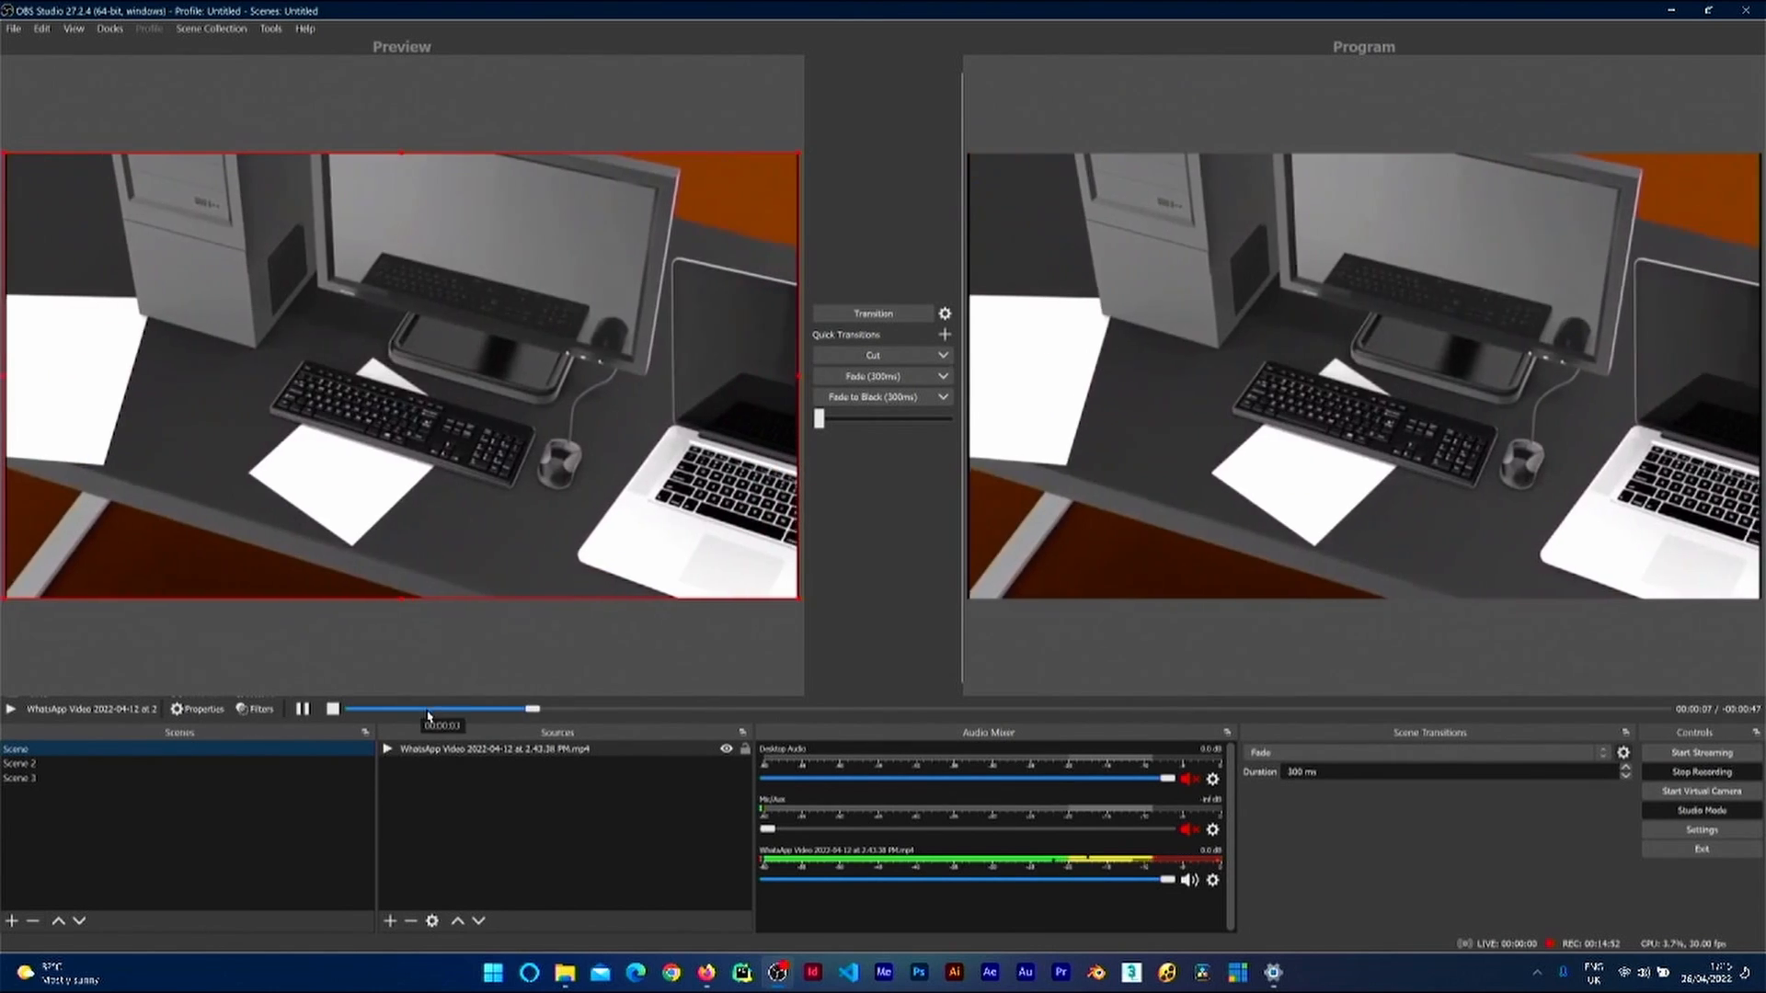
{"action": "left_click", "coordinate": [383, 755]}
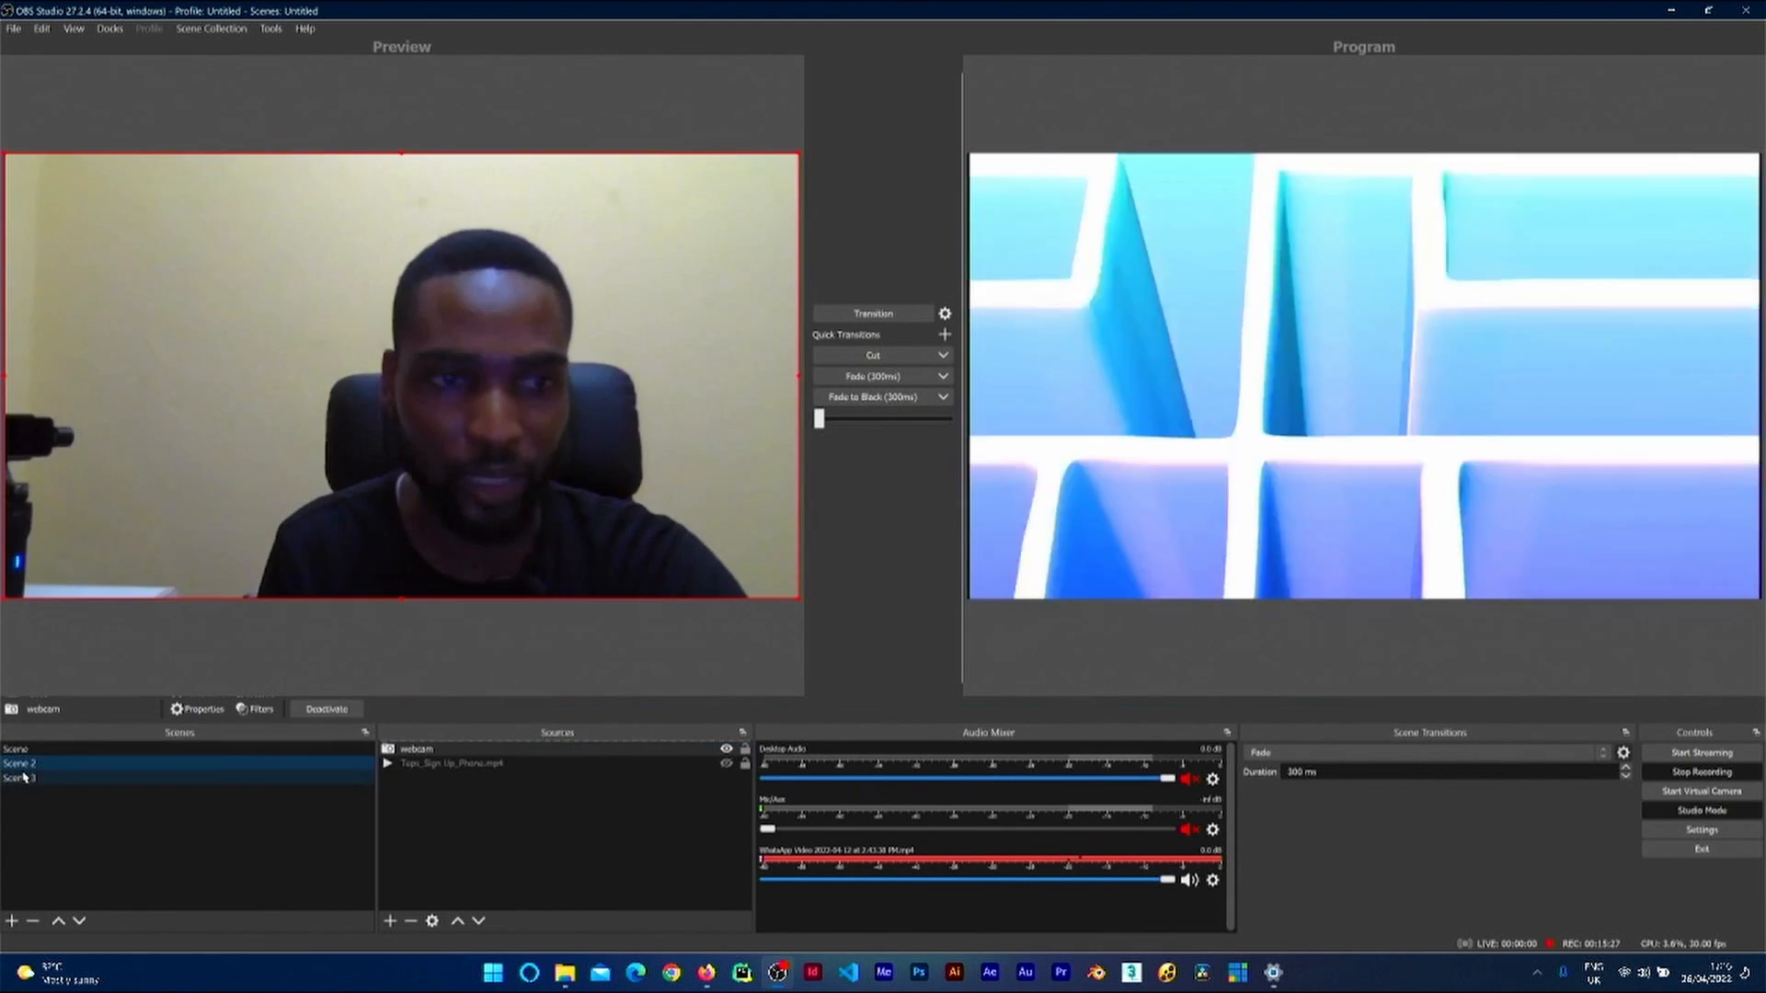
Step: Switch the preview to Scene 2 and back to Scene, and lower the Desktop Audio volume to -inf dB
{"action": "left_click", "coordinate": [22, 763]}
{"action": "left_click", "coordinate": [21, 749]}
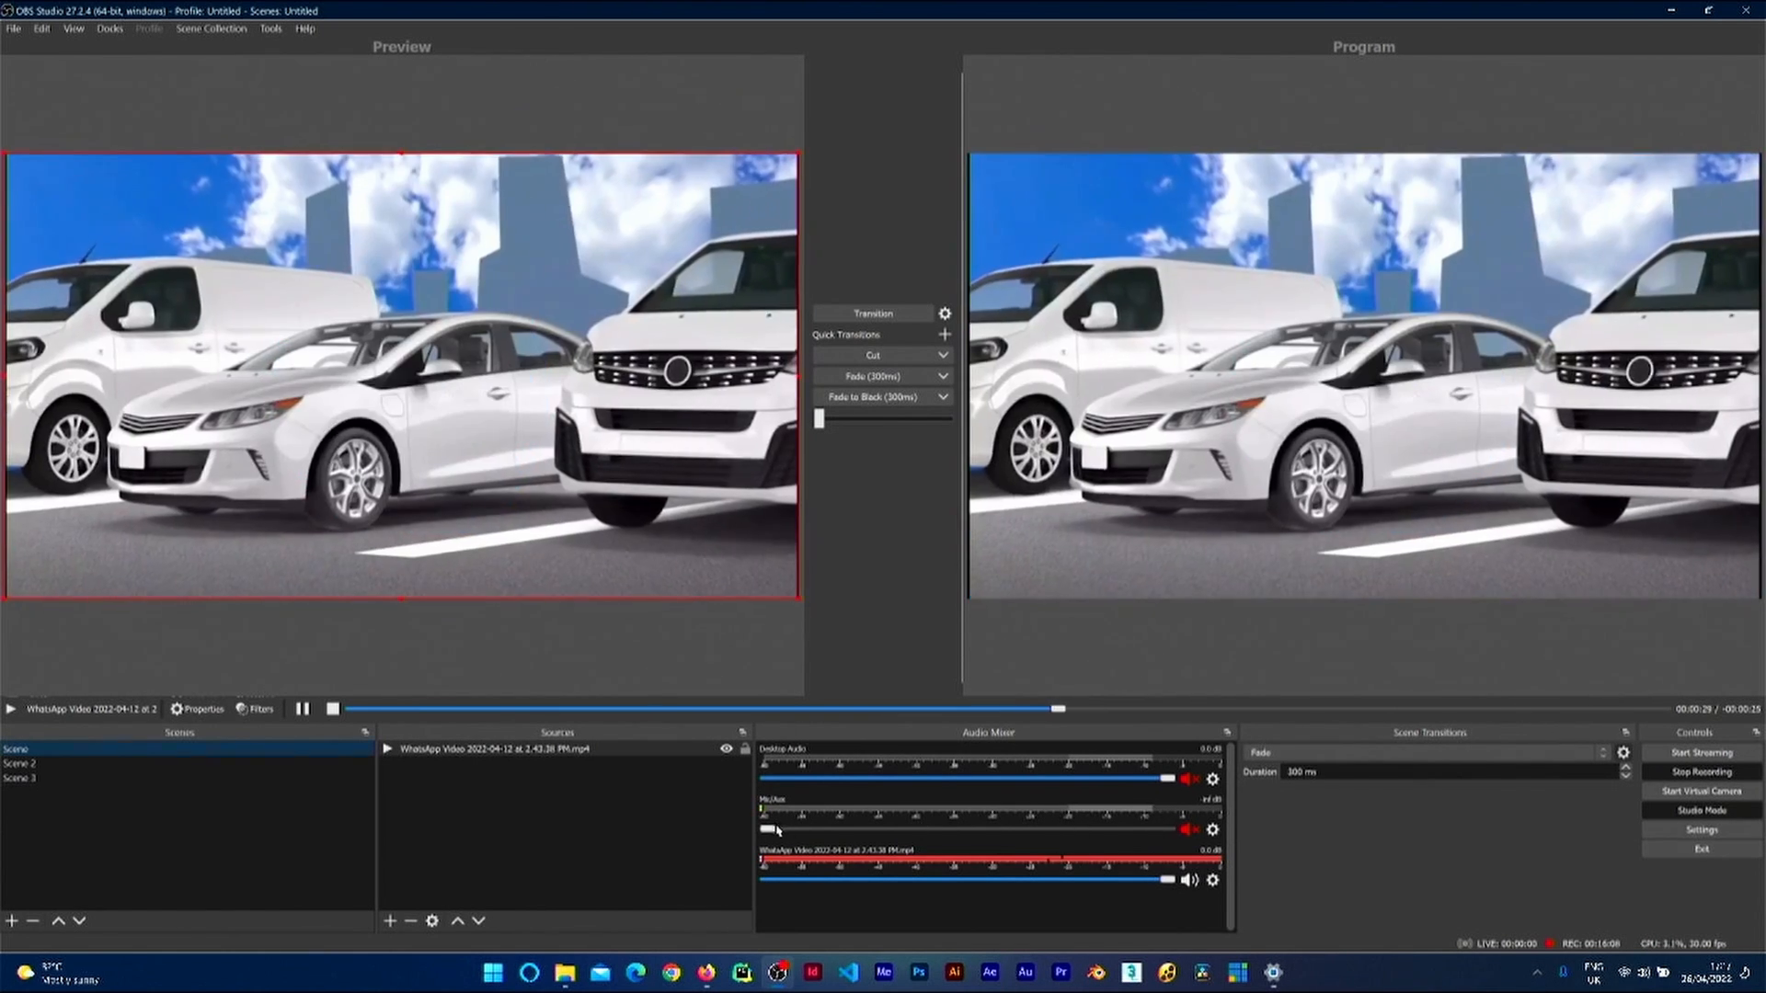
{"action": "left_click_drag", "start_coordinate": [775, 829], "coordinate": [918, 829]}
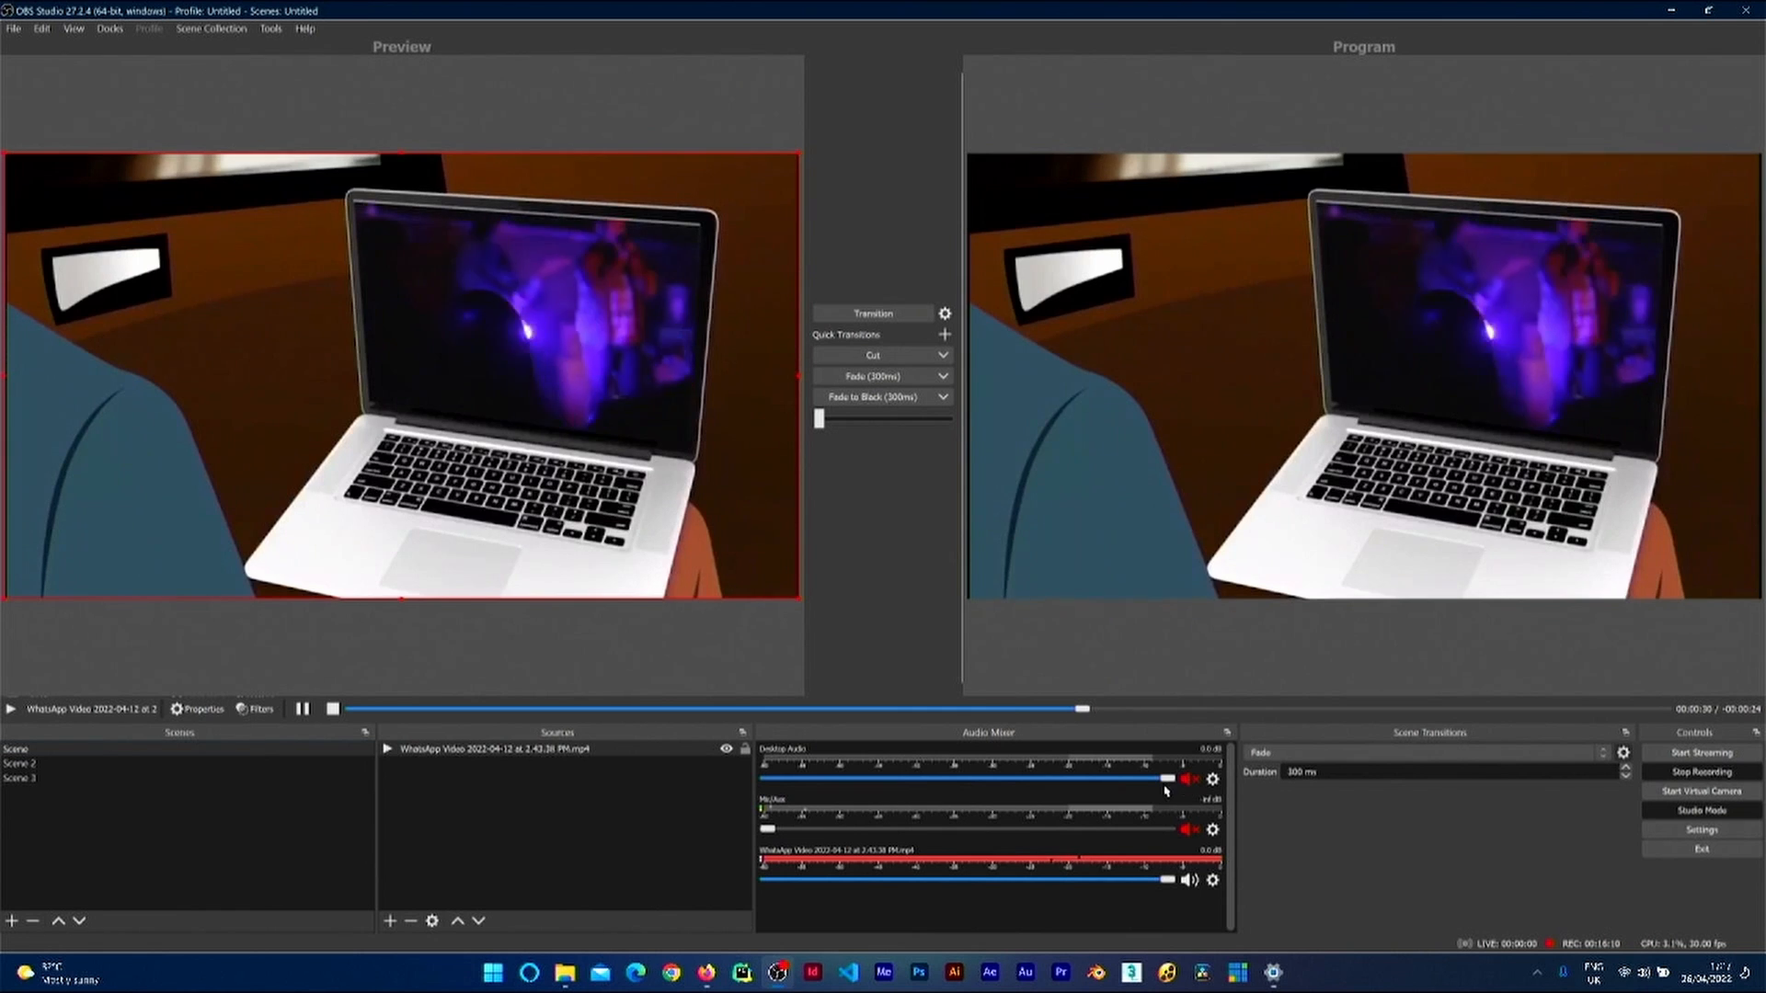
{"action": "left_click_drag", "start_coordinate": [1168, 780], "coordinate": [768, 783]}
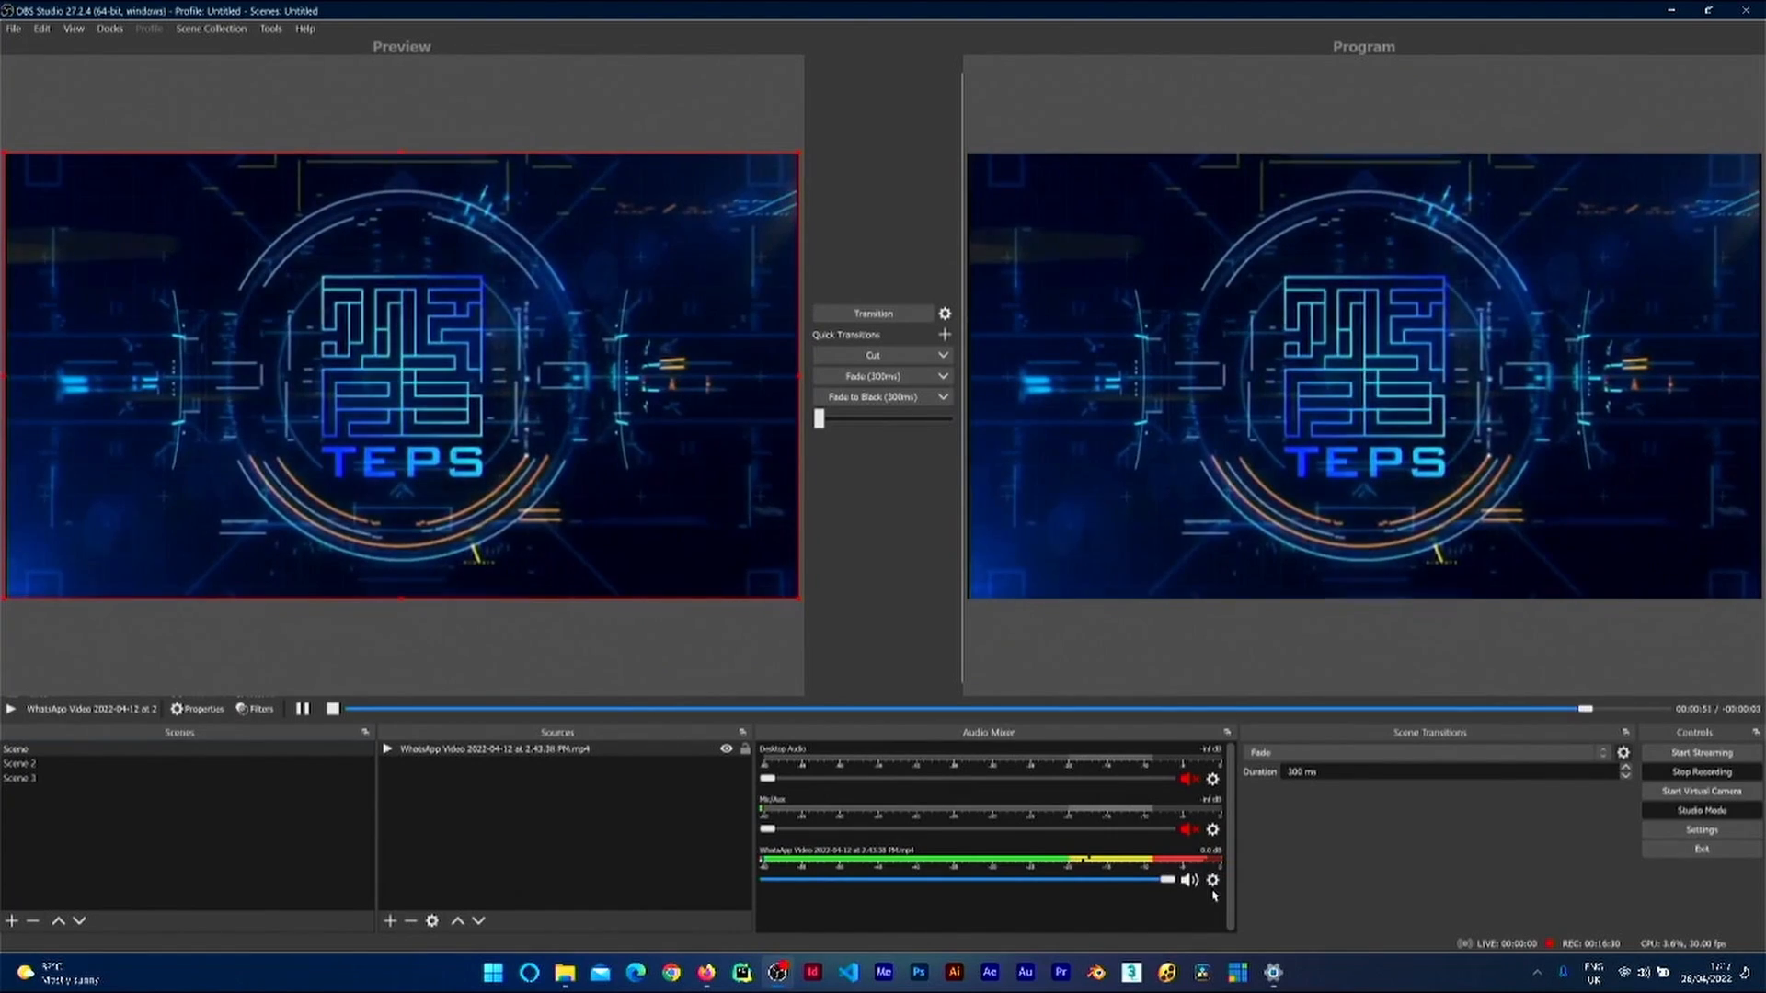
Step: Set the WhatsApp Video source's volume to -10.0 dB in the advanced audio properties
{"action": "left_click", "coordinate": [1212, 881]}
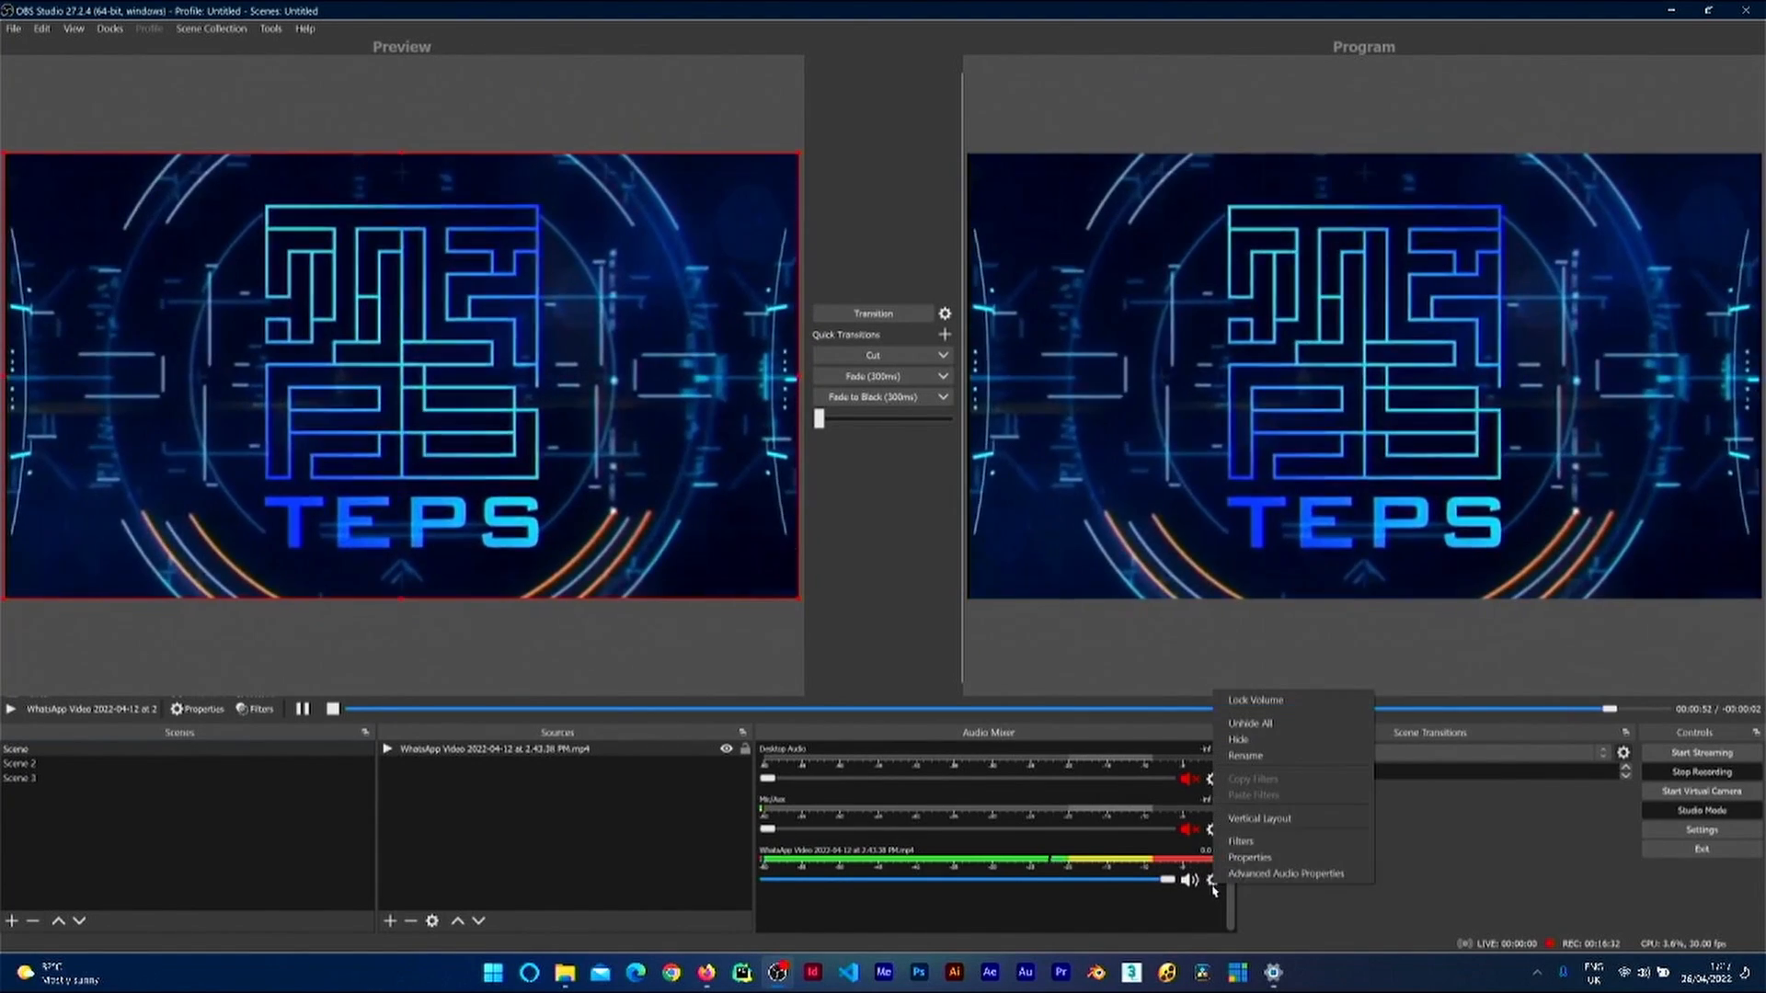
{"action": "left_click", "coordinate": [1261, 874]}
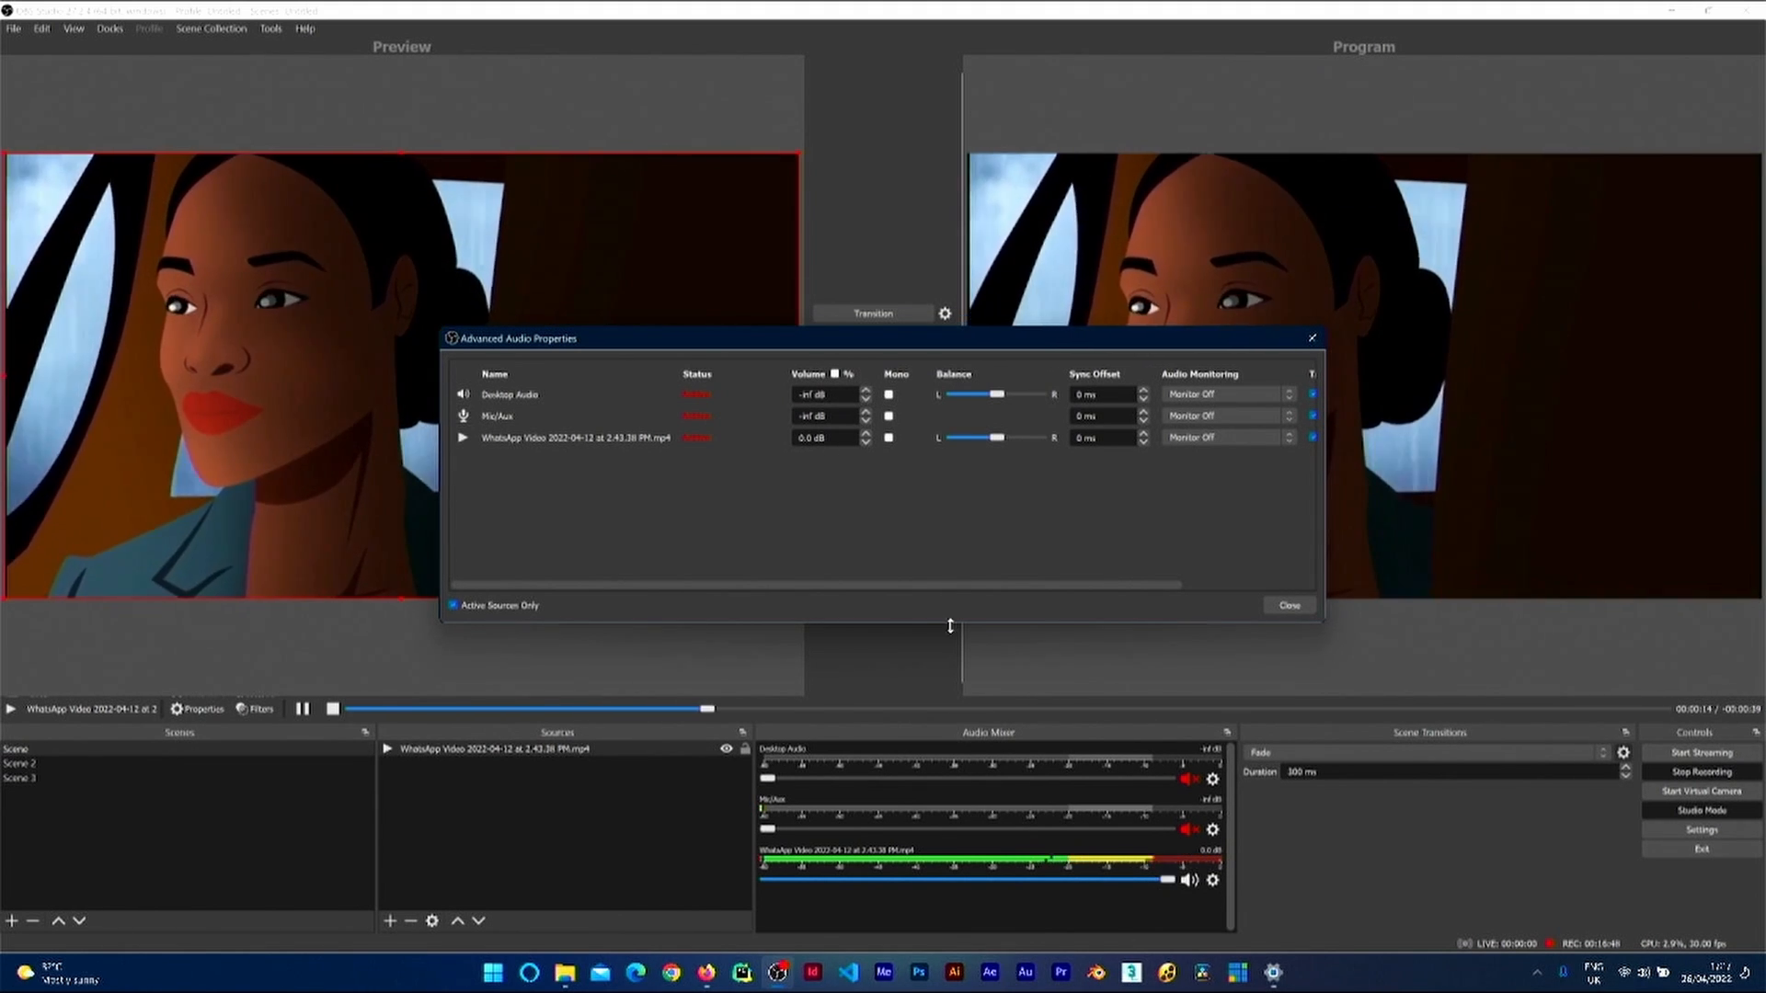
{"action": "double_click", "coordinate": [841, 438]}
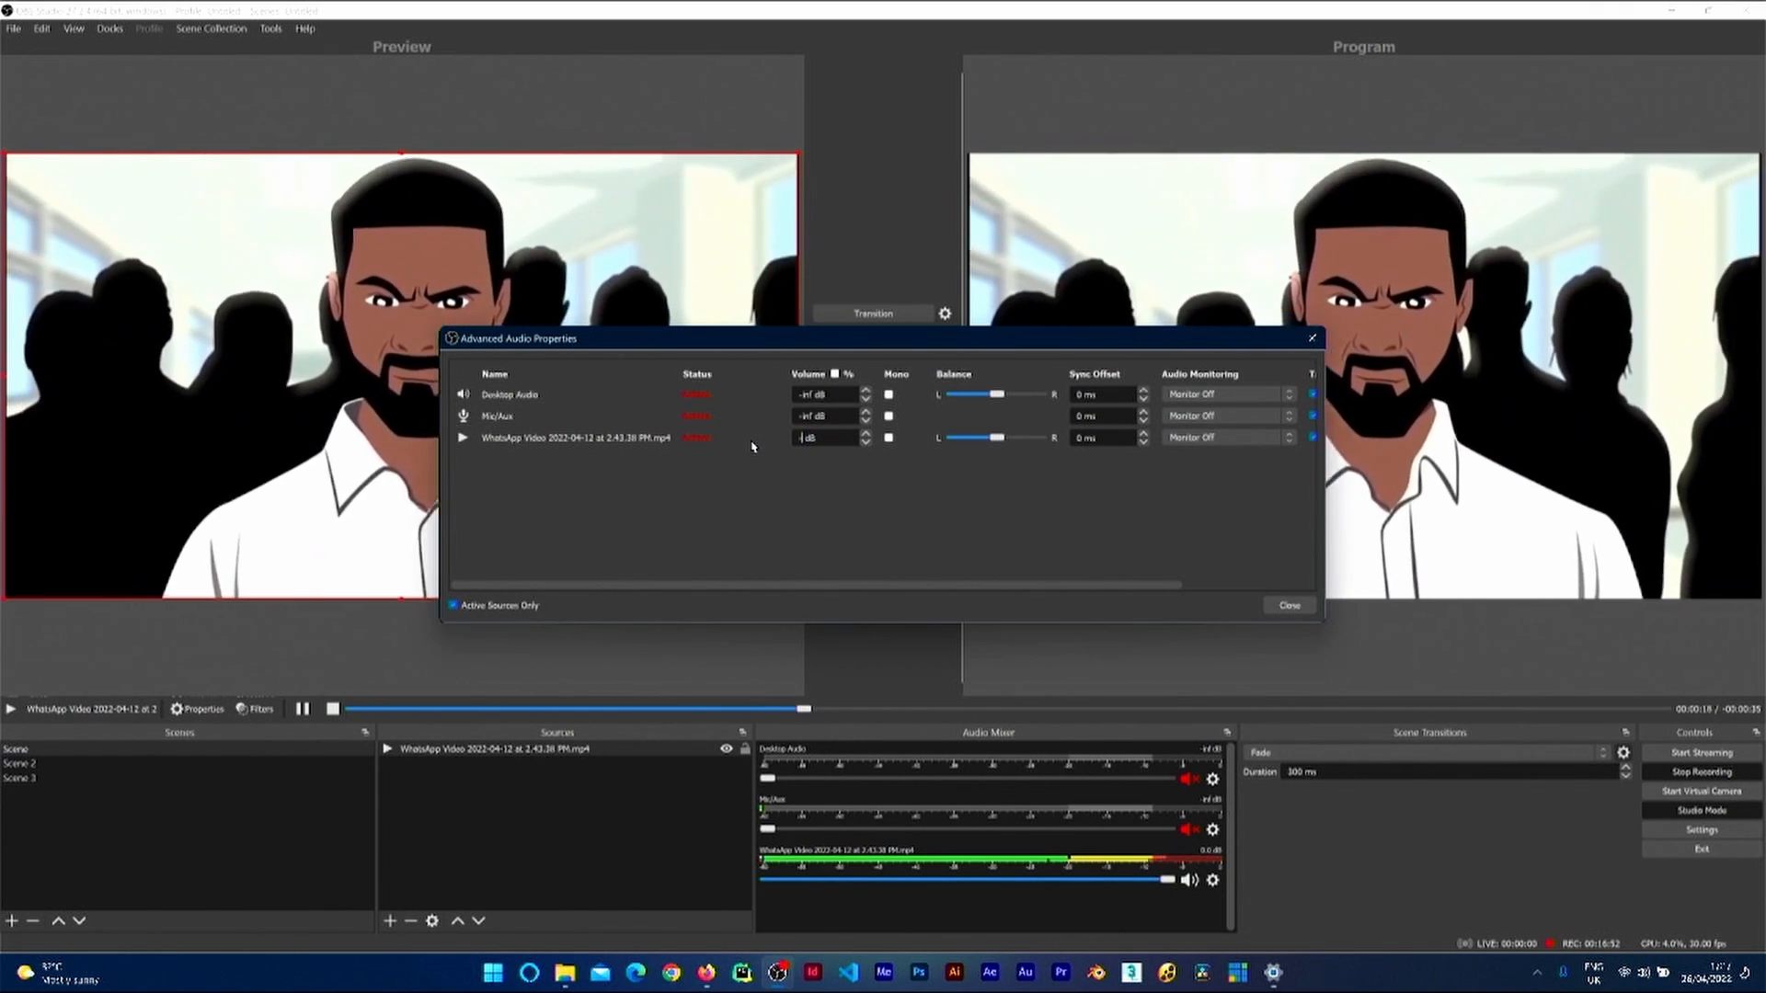
{"action": "key", "text": "BackSpace"}
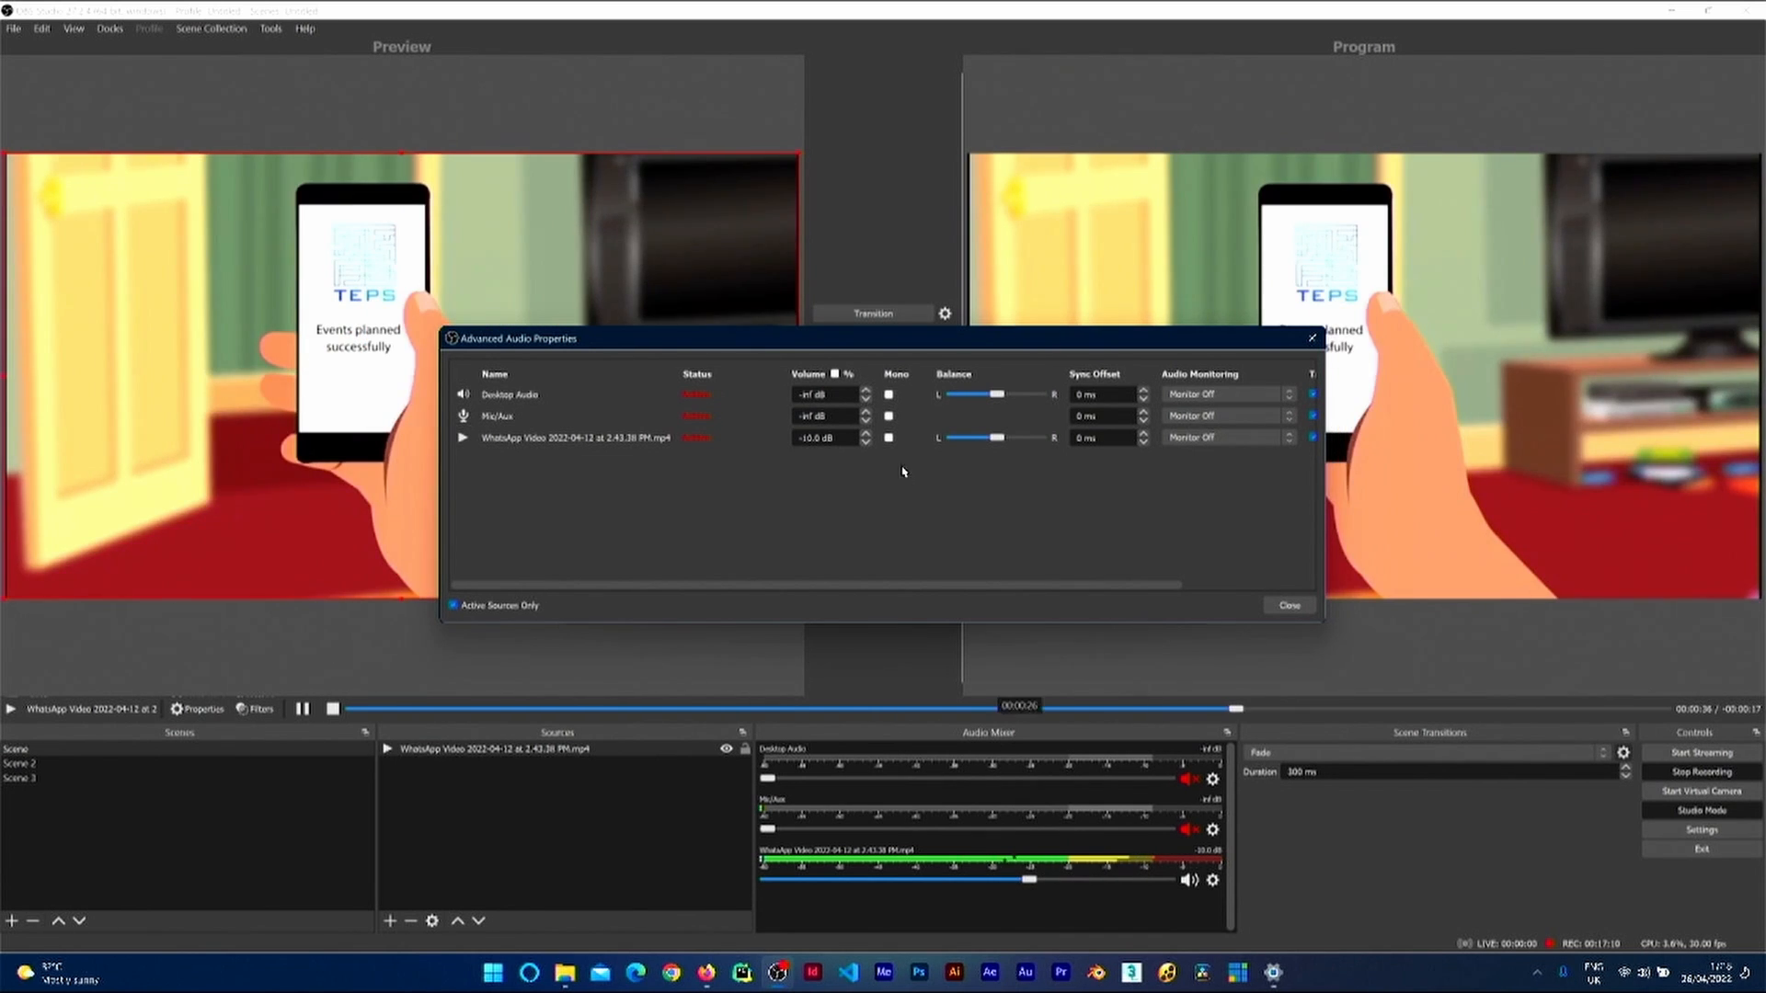
Step: Examine the WhatsApp Video's mono, audio monitoring and track options, and close the advanced audio properties without further changes
{"action": "left_click", "coordinate": [888, 438]}
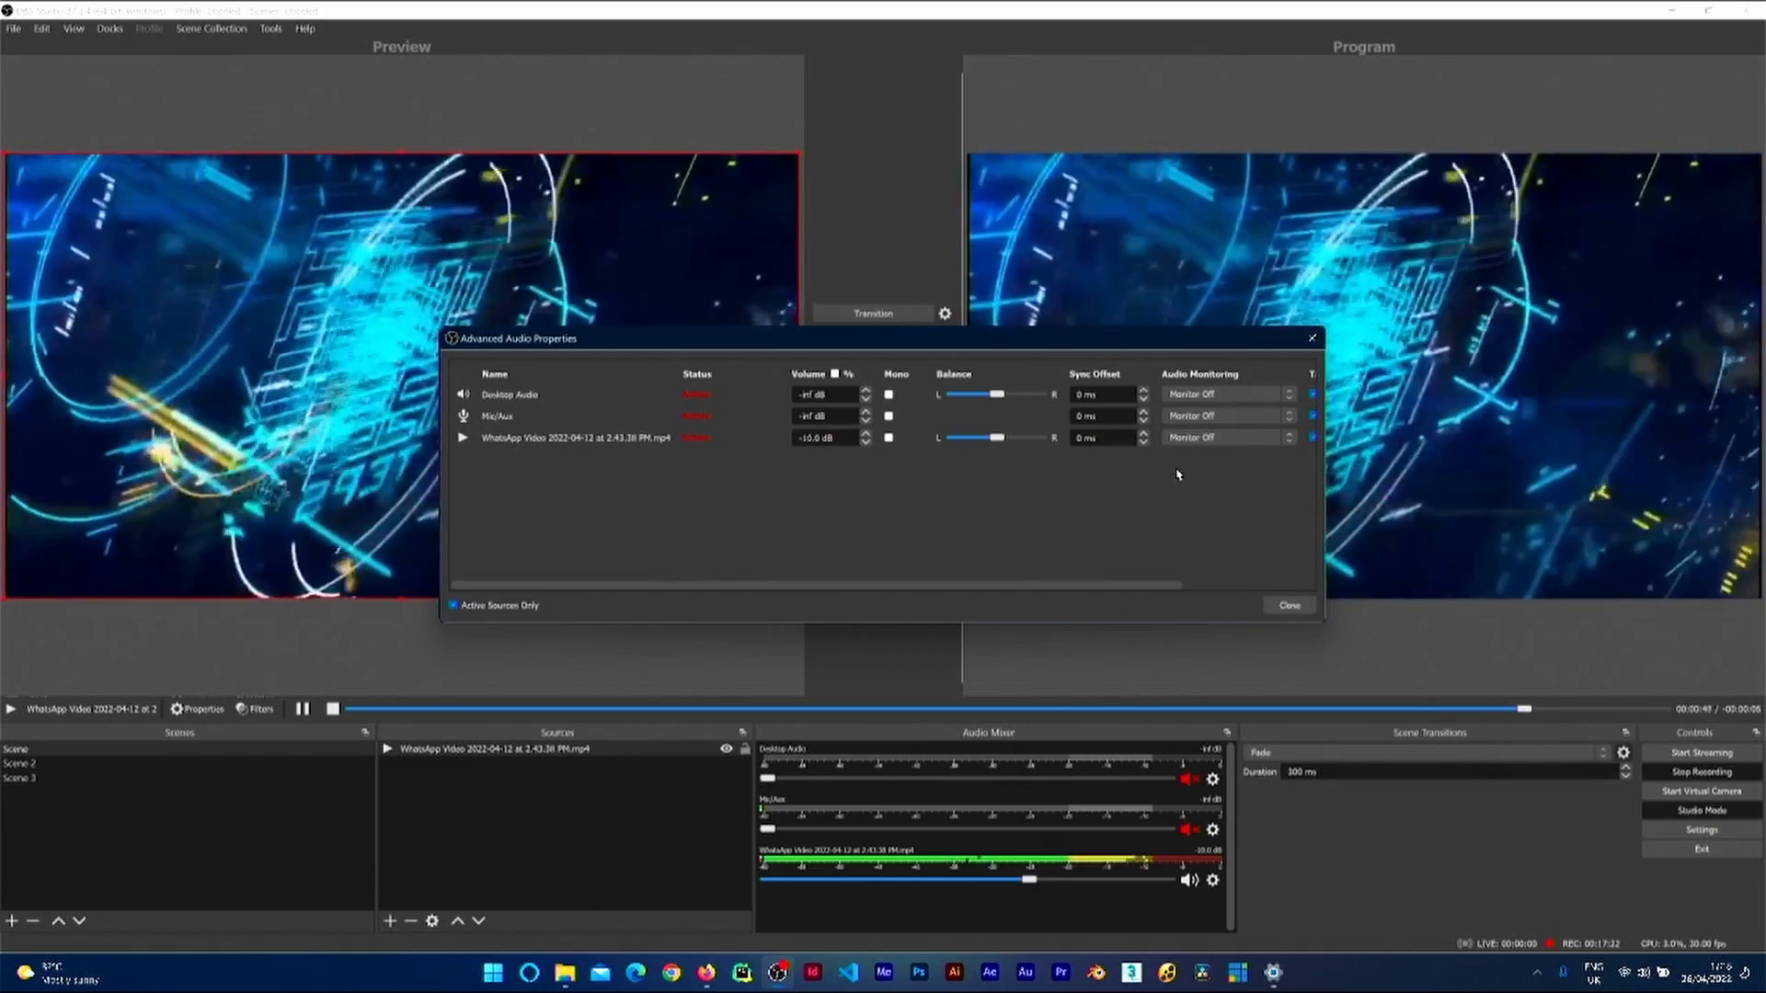
{"action": "left_click_drag", "start_coordinate": [1147, 586], "coordinate": [1289, 580]}
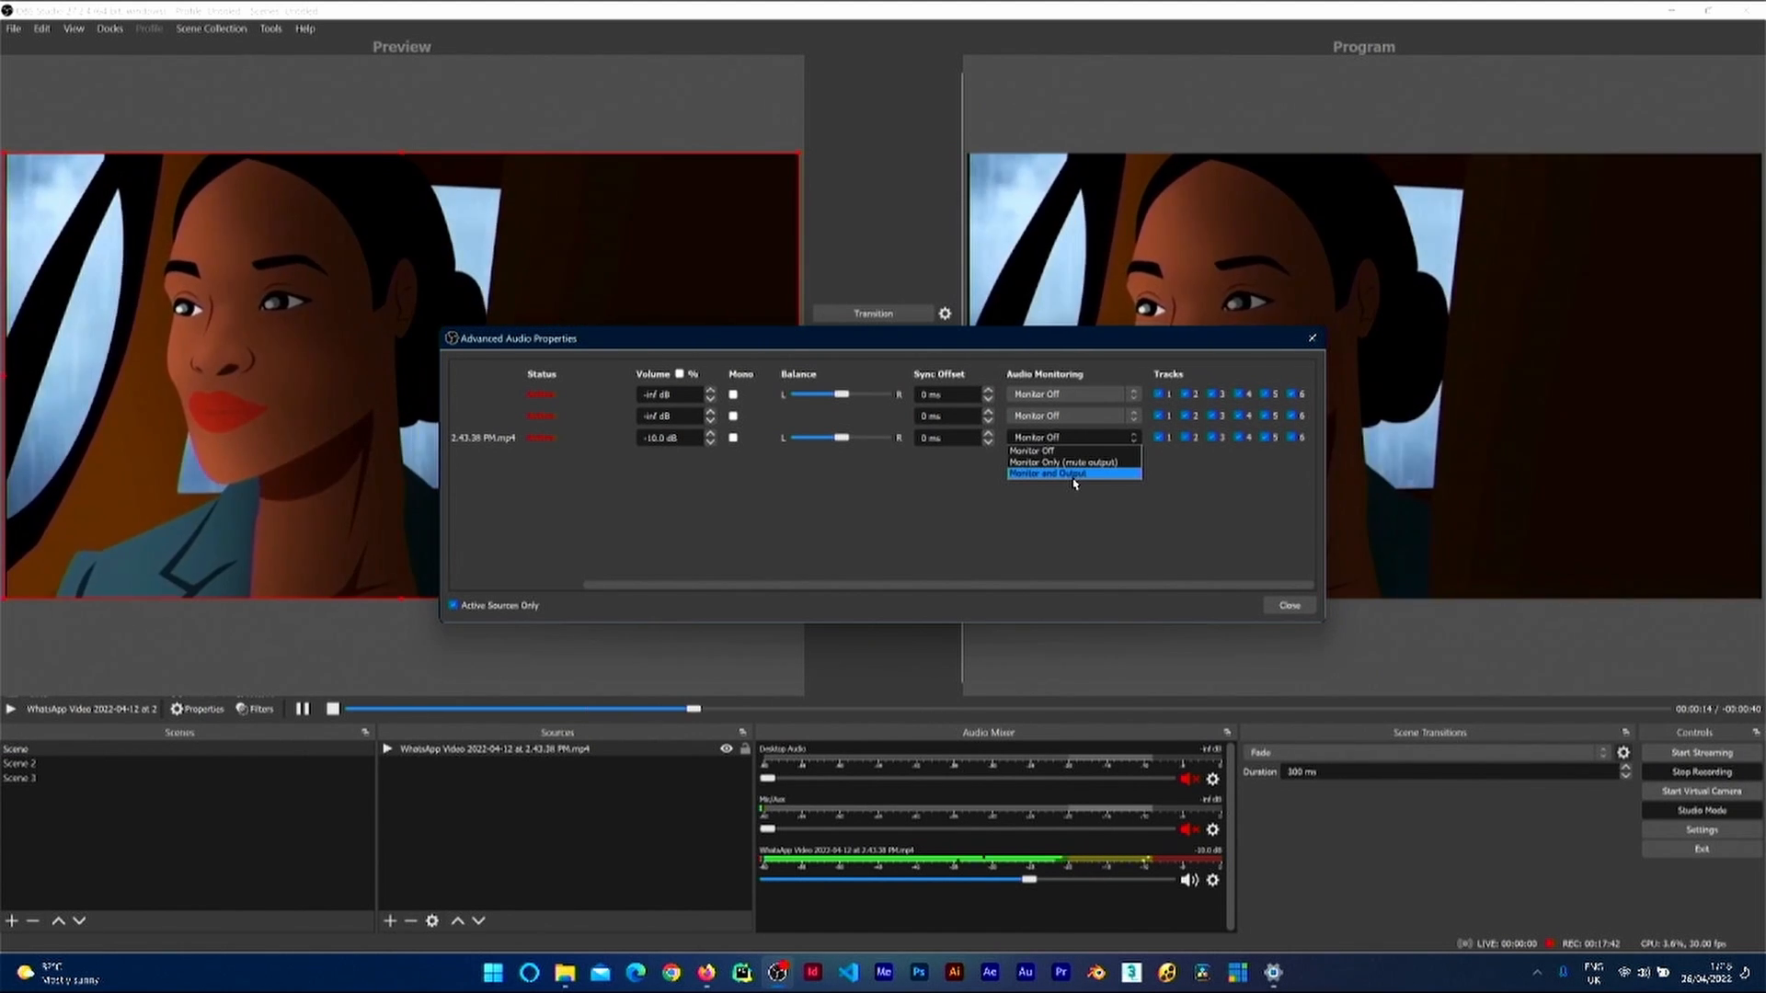
{"action": "left_click", "coordinate": [1074, 501]}
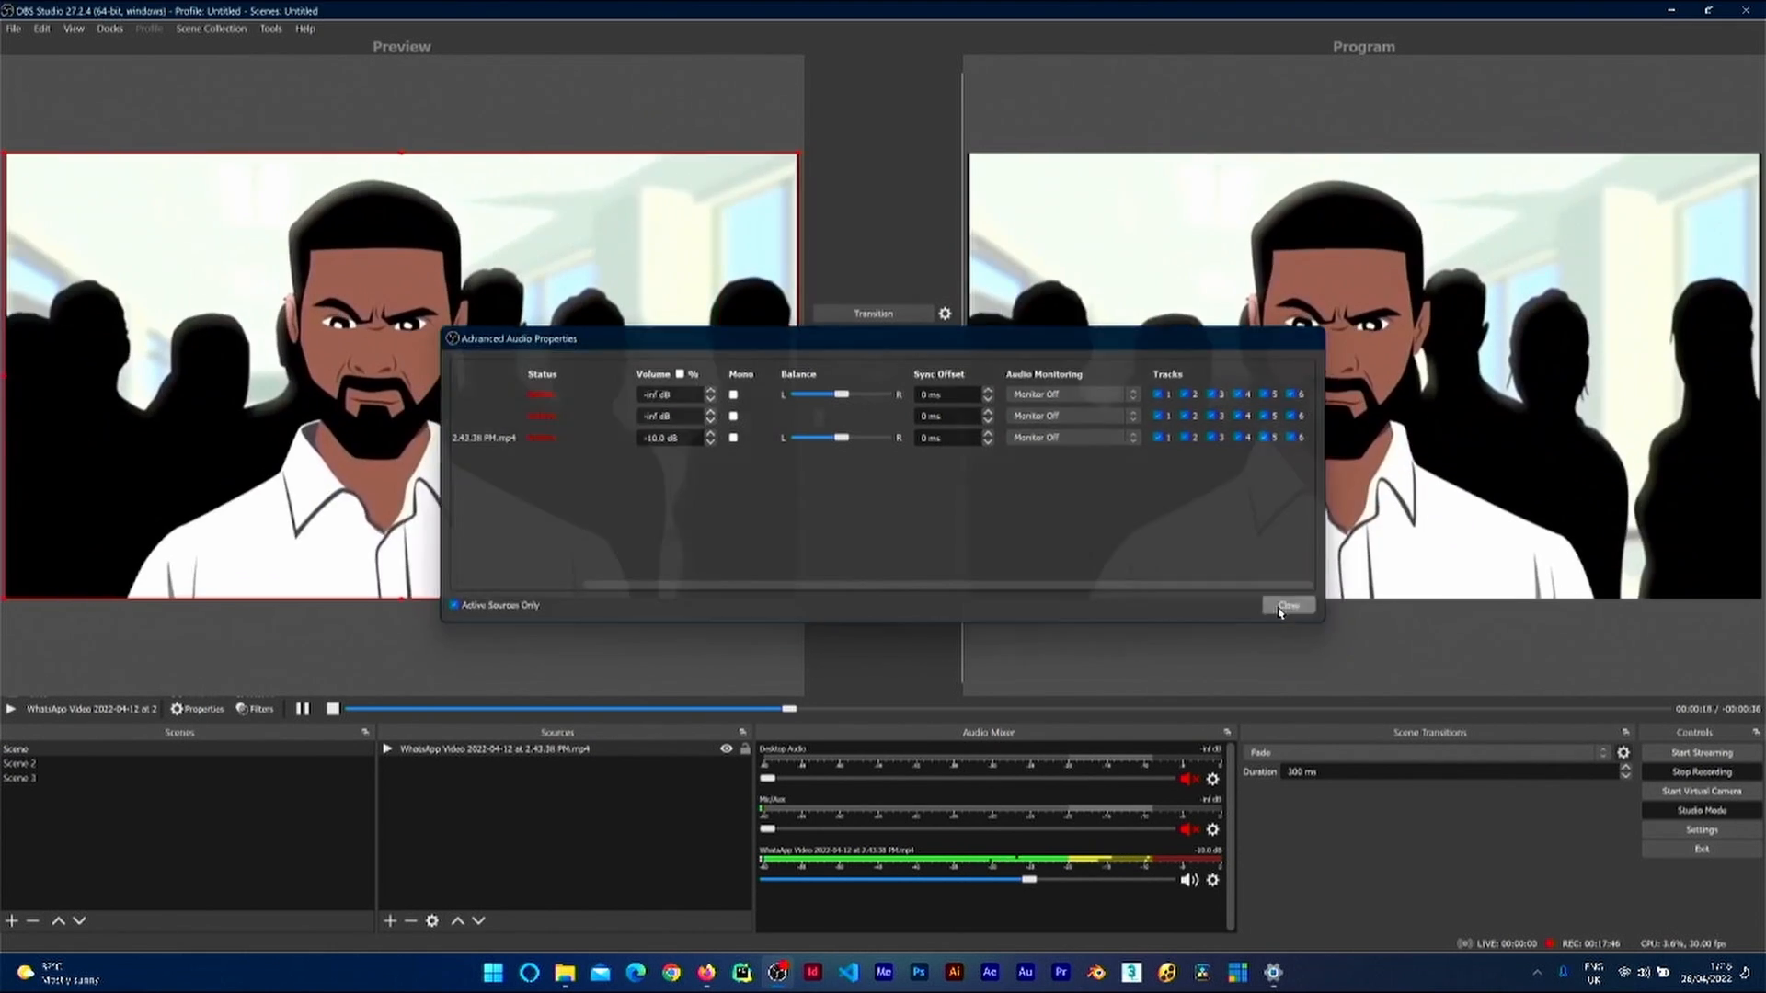
{"action": "left_click", "coordinate": [1289, 606]}
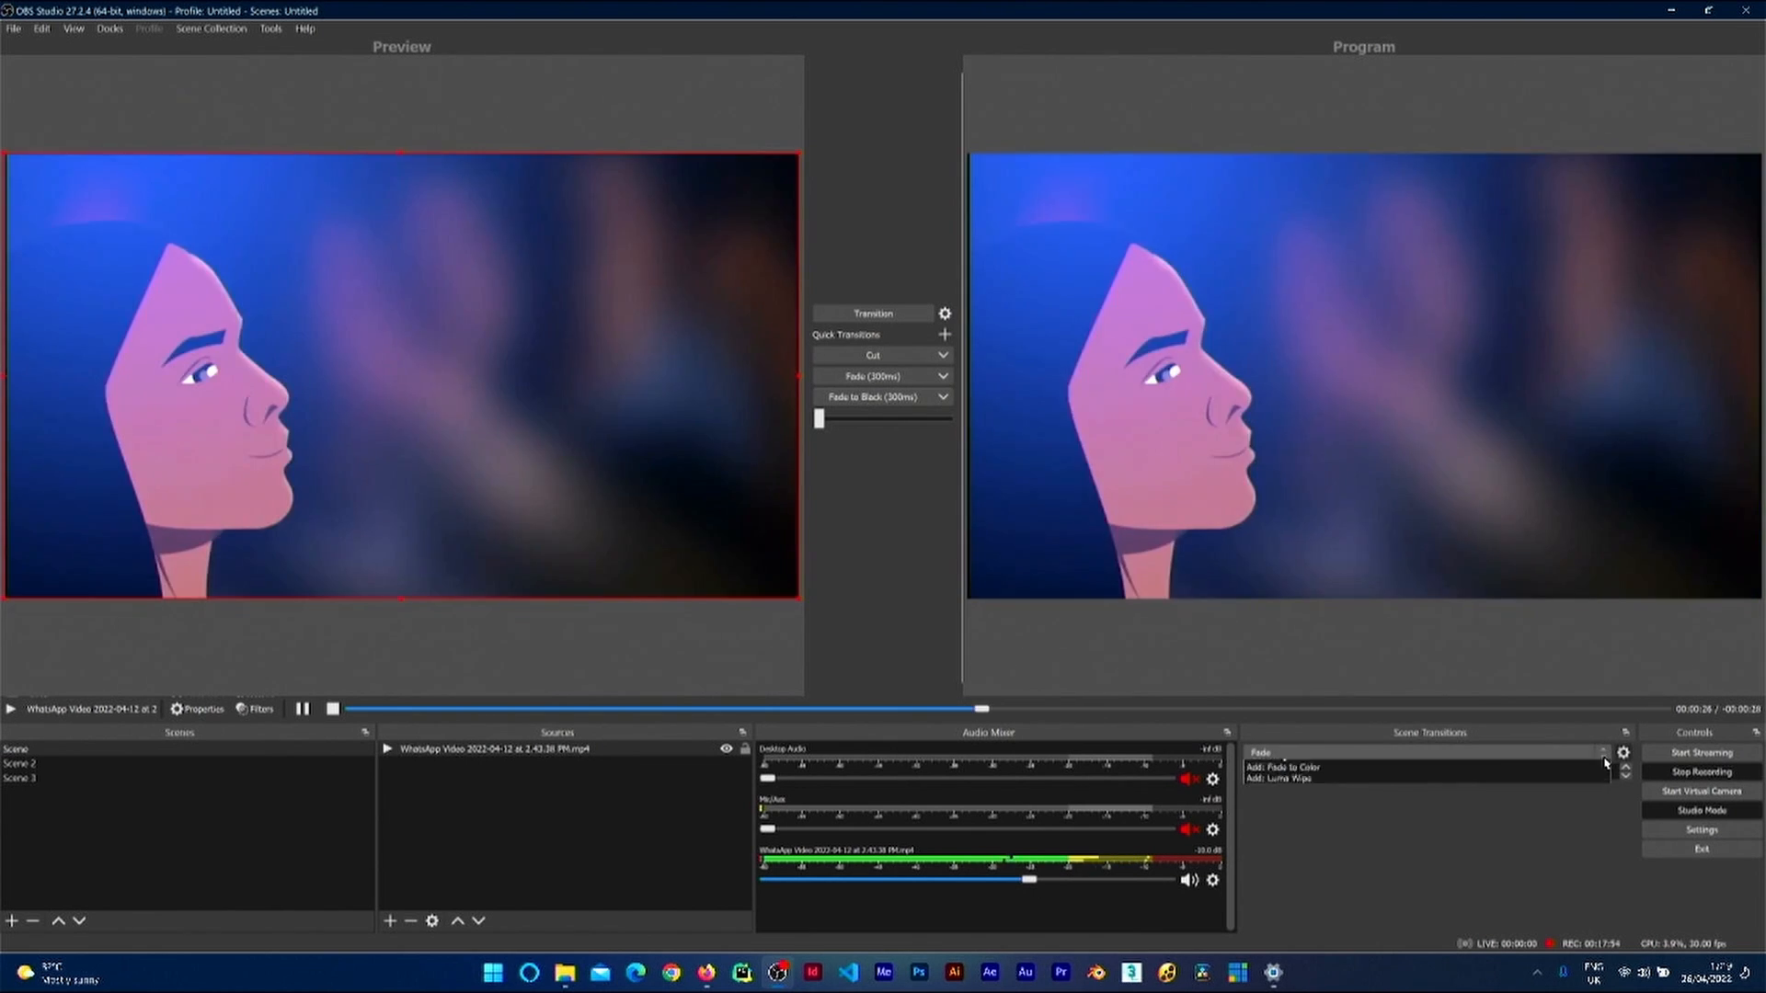
Step: View the available scene transitions while keeping Fade, and widen the Controls dock by narrowing Scene Transitions
{"action": "left_click", "coordinate": [1605, 761]}
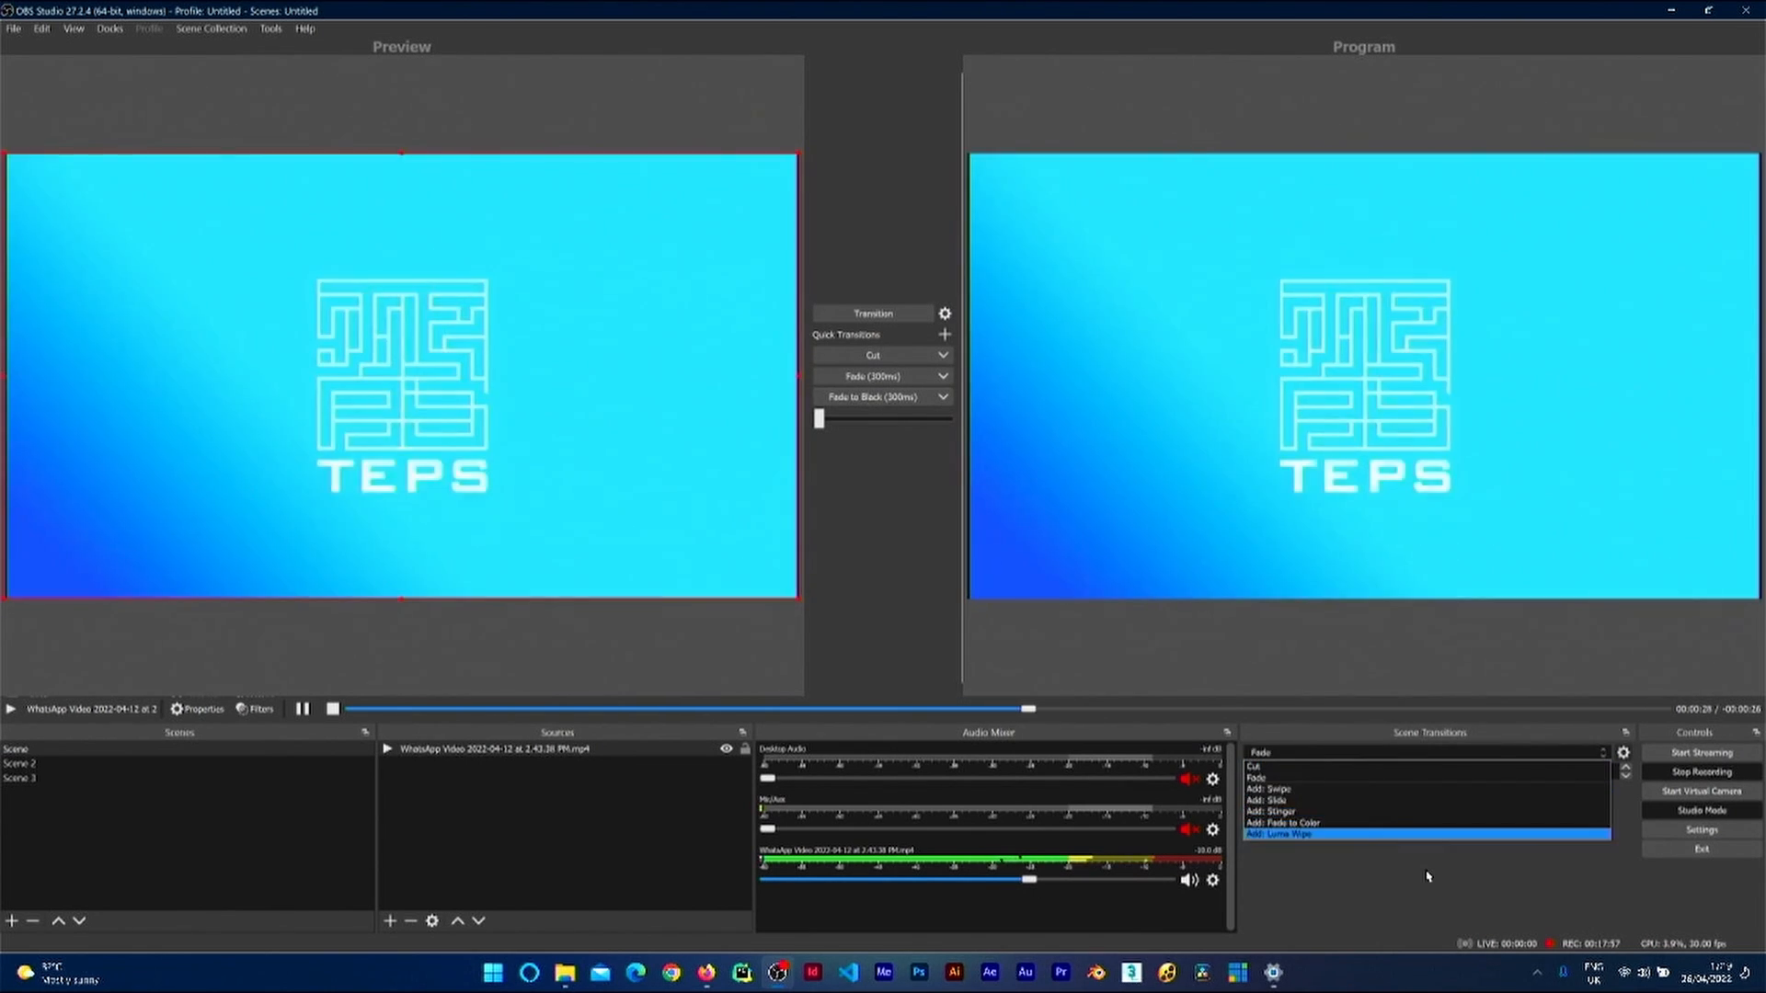
{"action": "left_click", "coordinate": [1430, 874]}
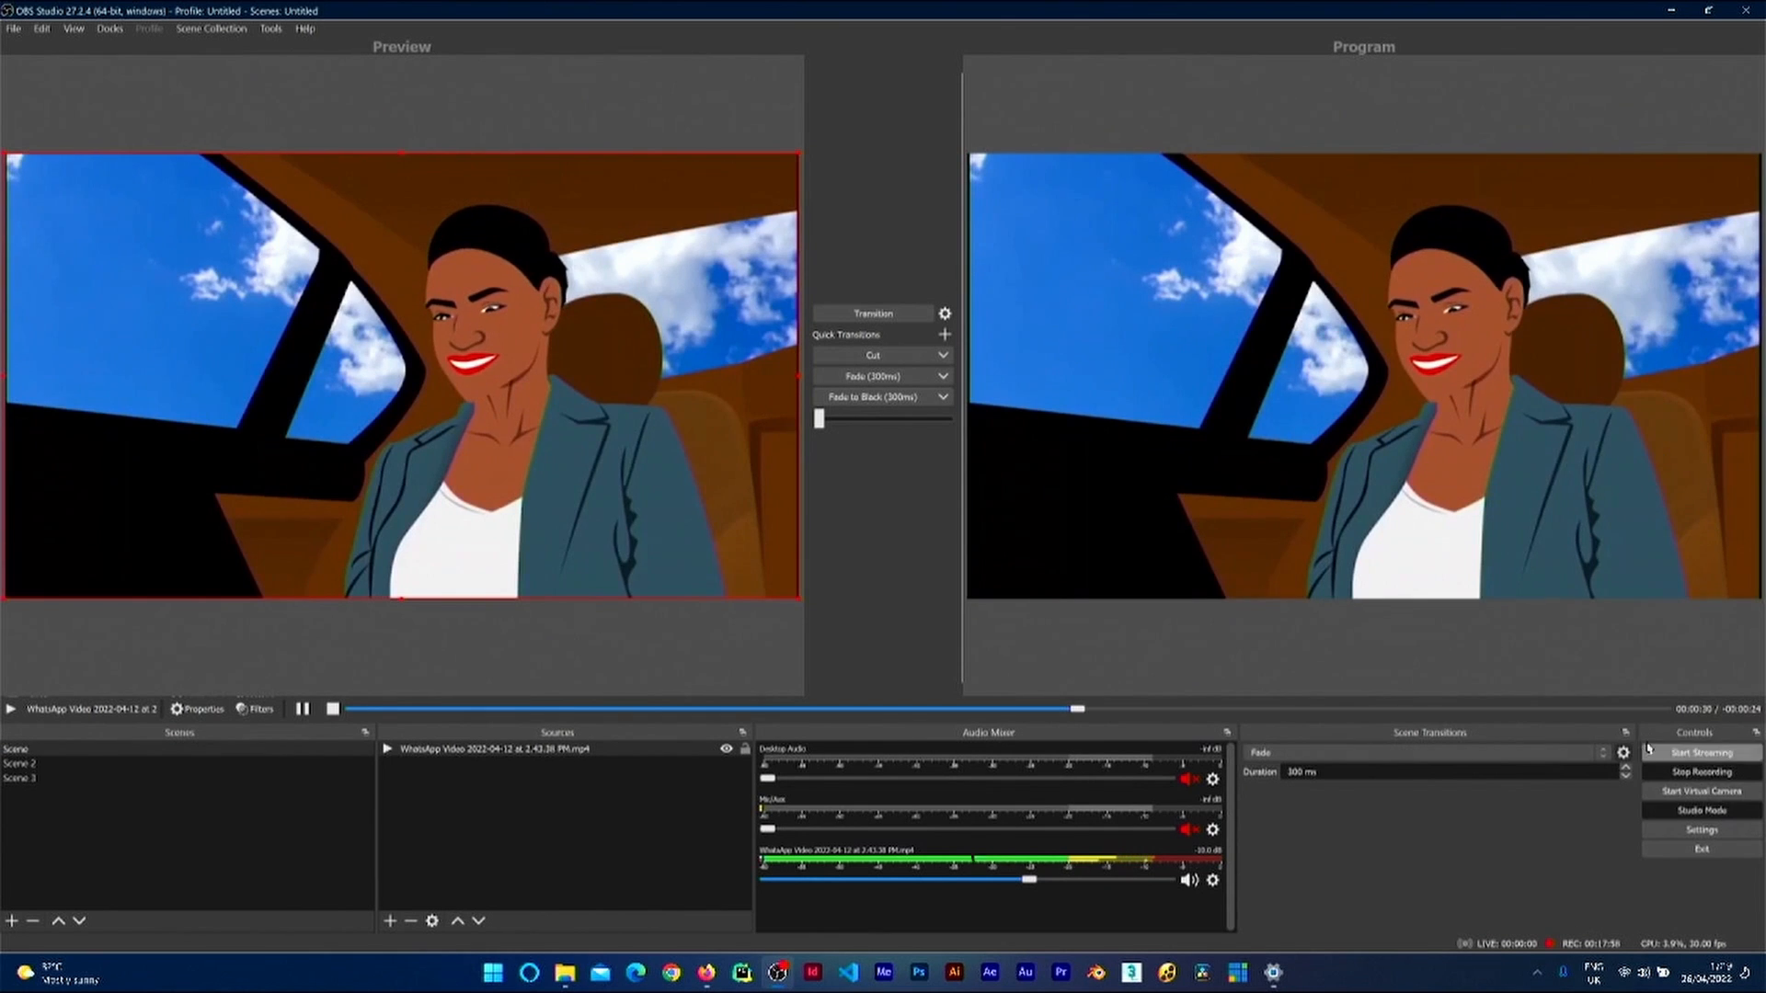
{"action": "left_click_drag", "start_coordinate": [1637, 733], "coordinate": [1511, 745]}
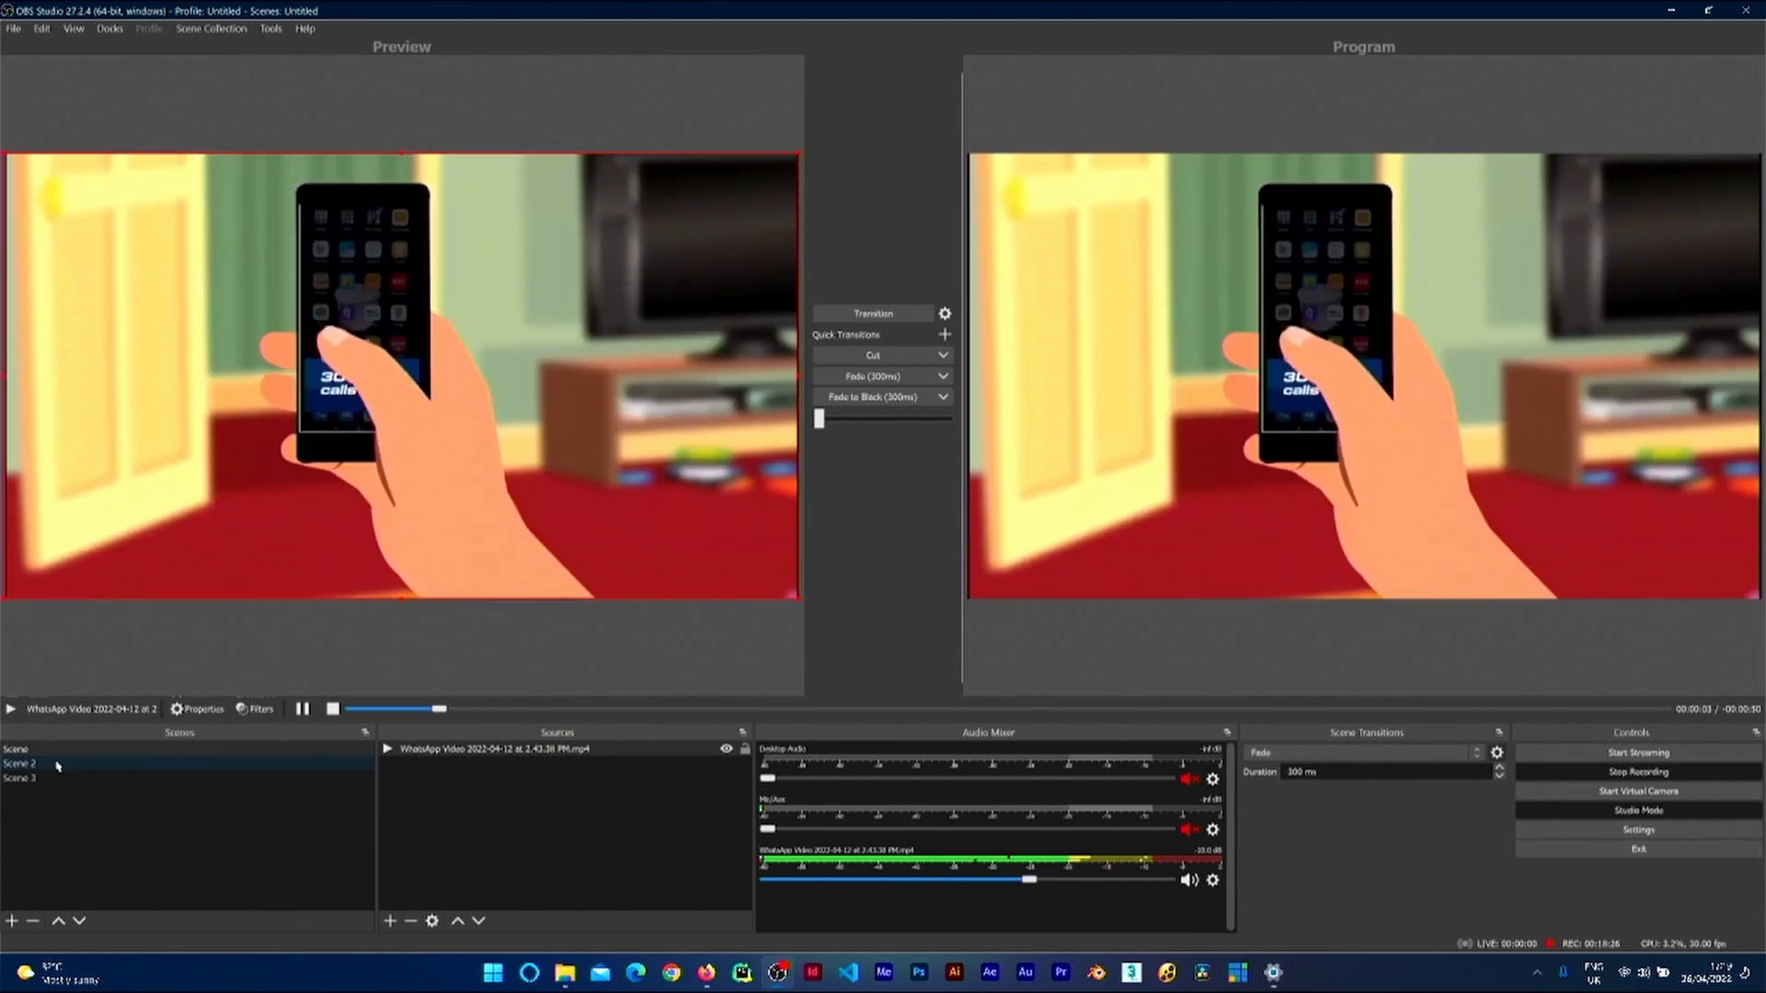
Step: Show Scene 2 in the preview, return to Scene, and start the virtual camera
{"action": "left_click", "coordinate": [31, 765]}
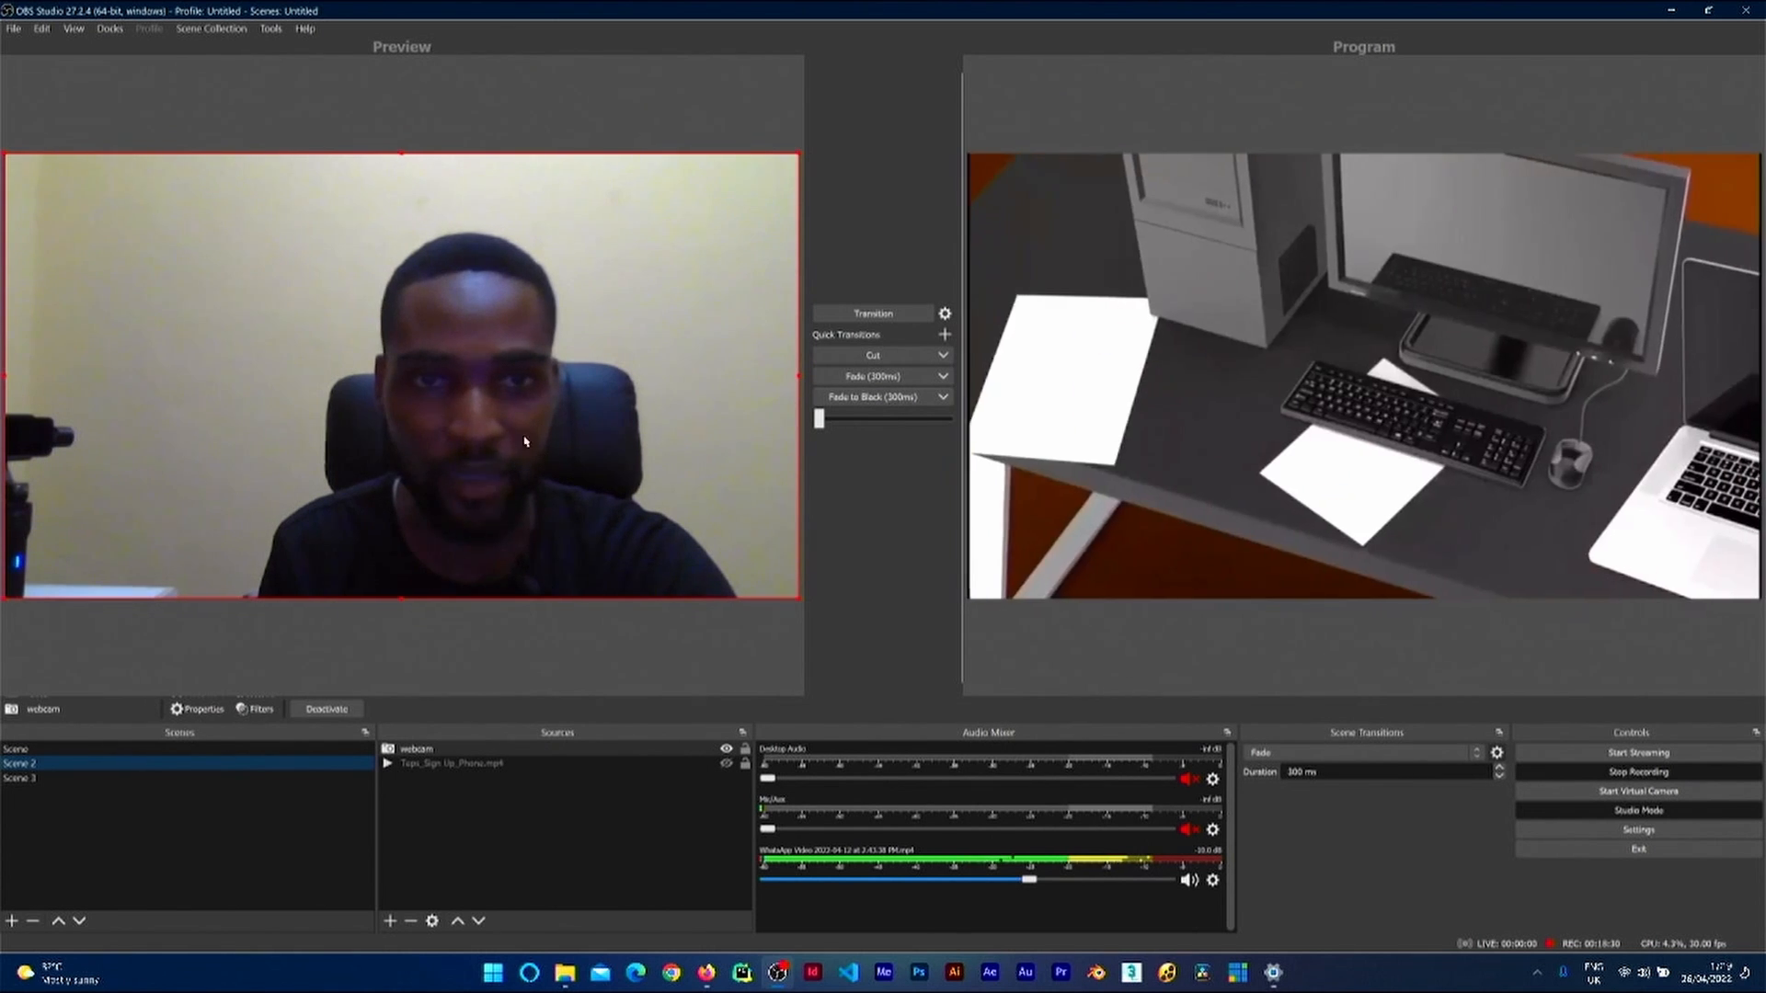
{"action": "left_click", "coordinate": [38, 751]}
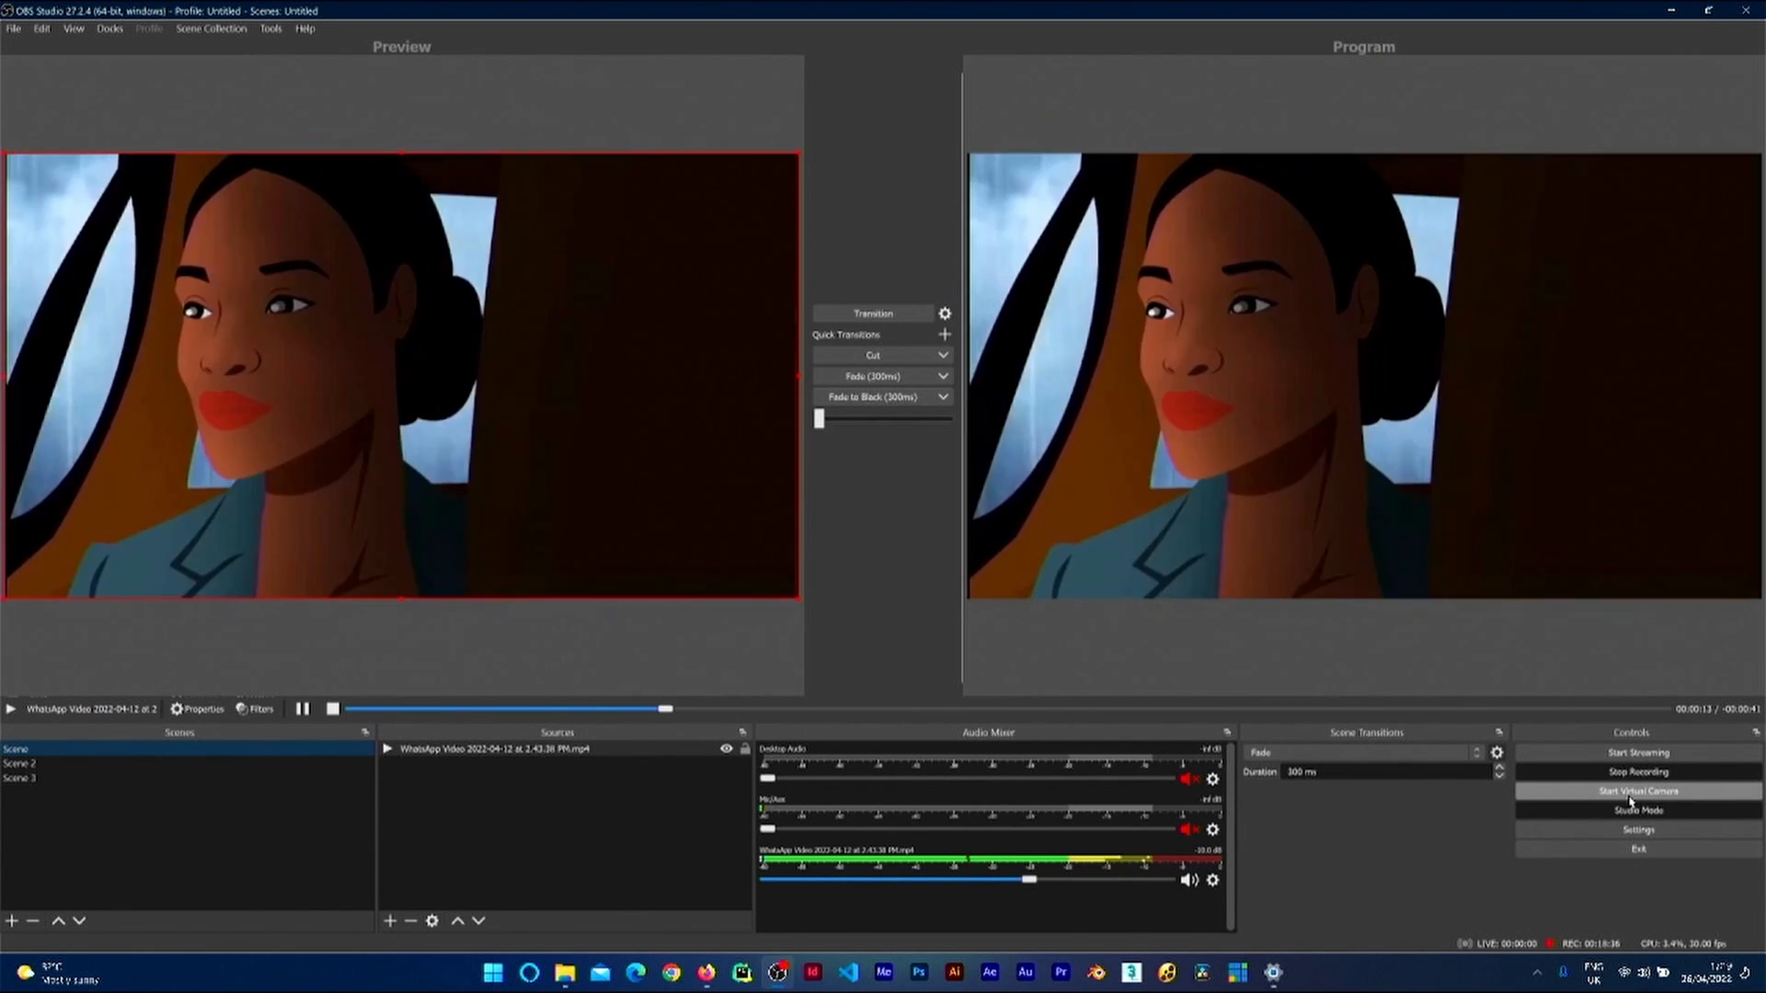
{"action": "left_click", "coordinate": [1633, 793]}
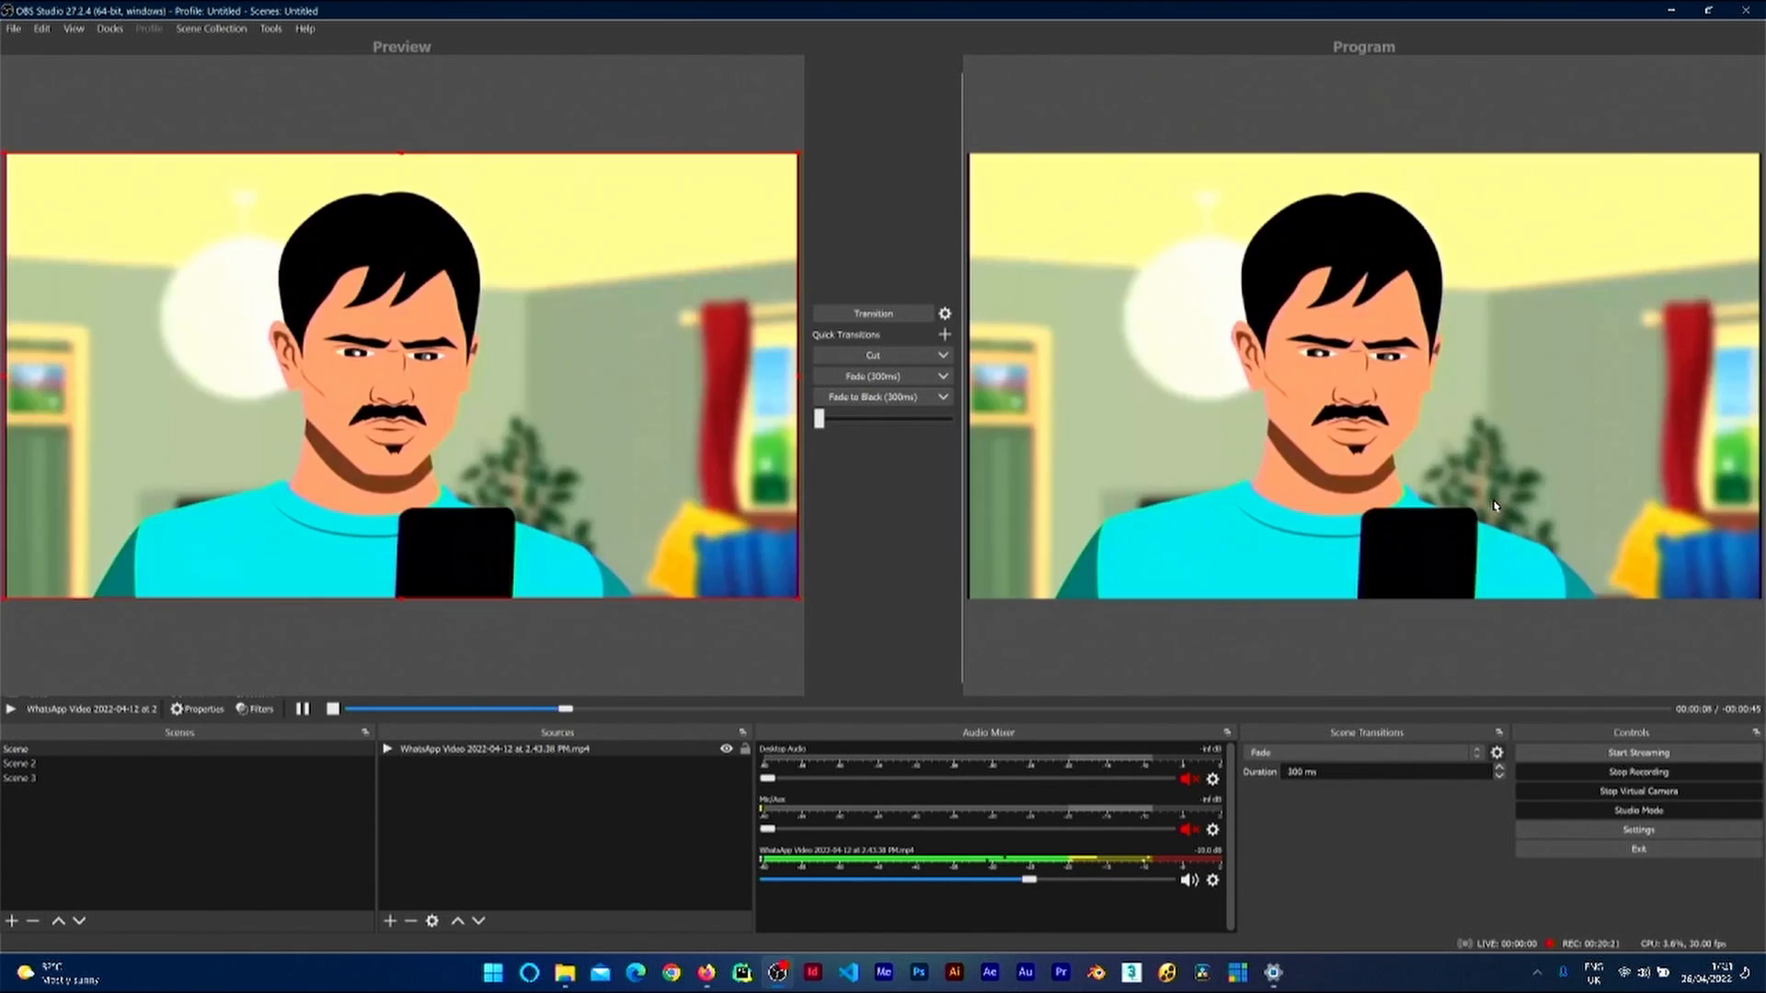
Step: Switch to the Zoom app and move its window away from the OBS controls
{"action": "key", "text": "super"}
{"action": "type", "text": "sound"}
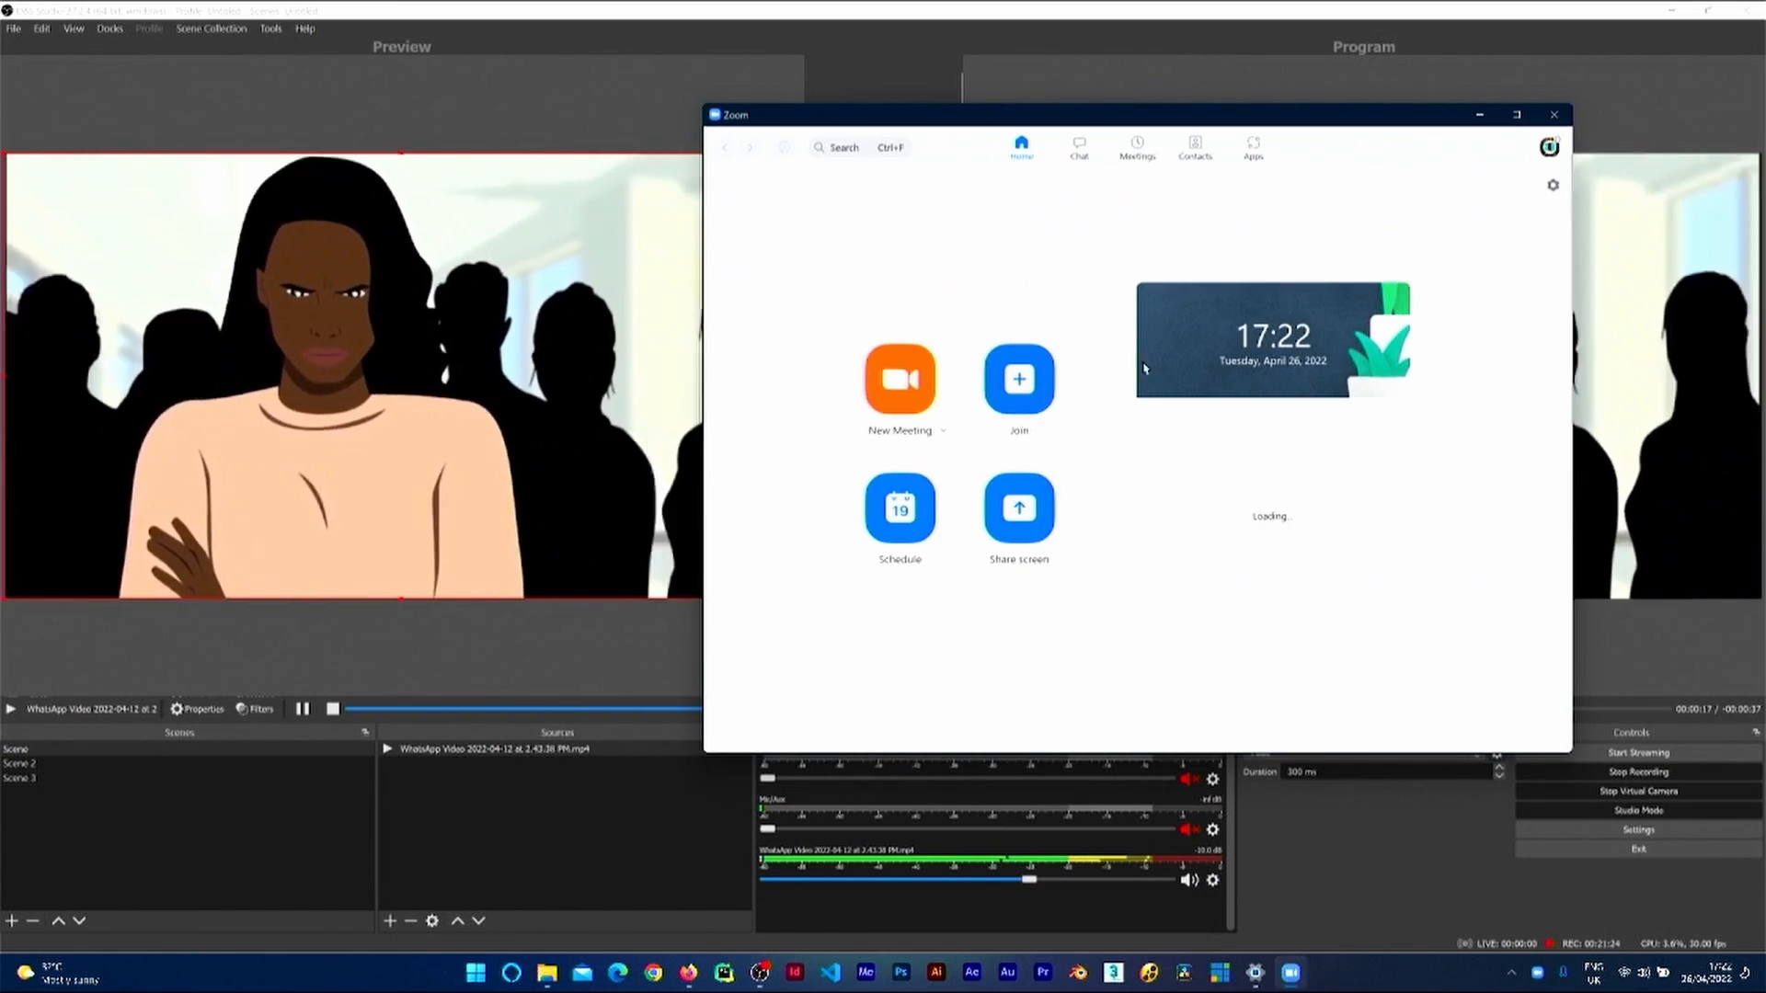
{"action": "left_click_drag", "start_coordinate": [1417, 118], "coordinate": [866, 165]}
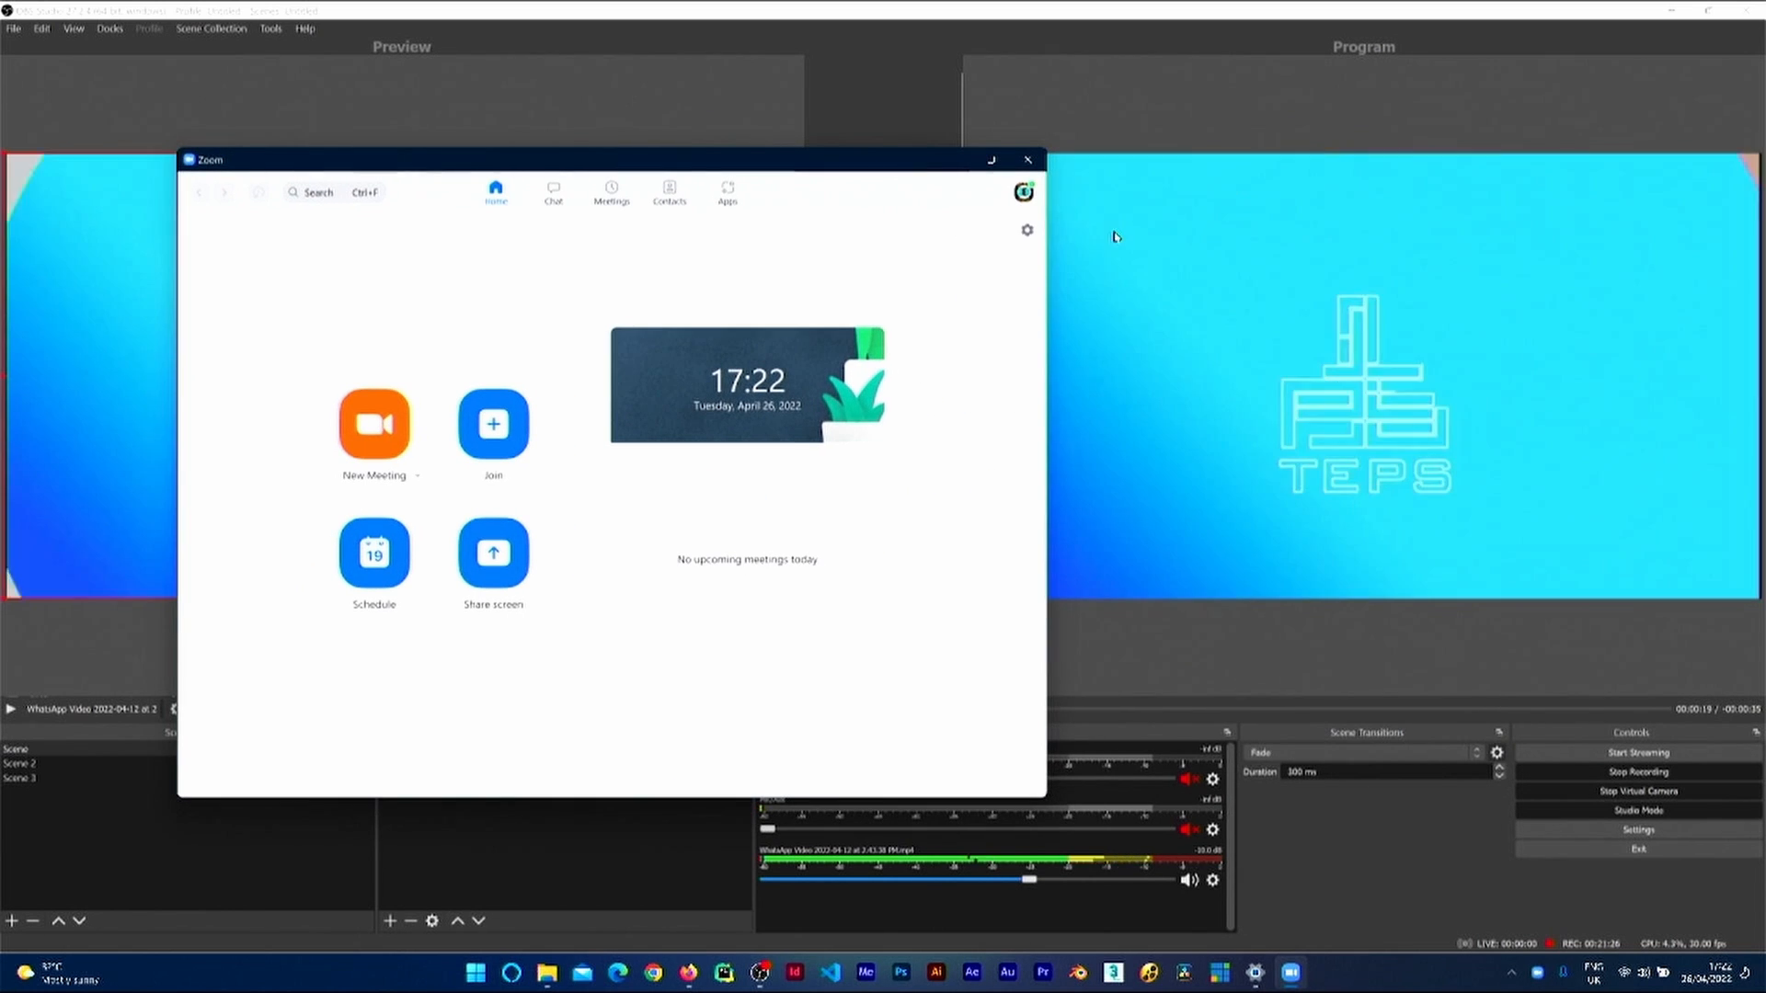
Step: Set the camera in Zoom's video settings to OBS Virtual Camera
{"action": "left_click", "coordinate": [1027, 232]}
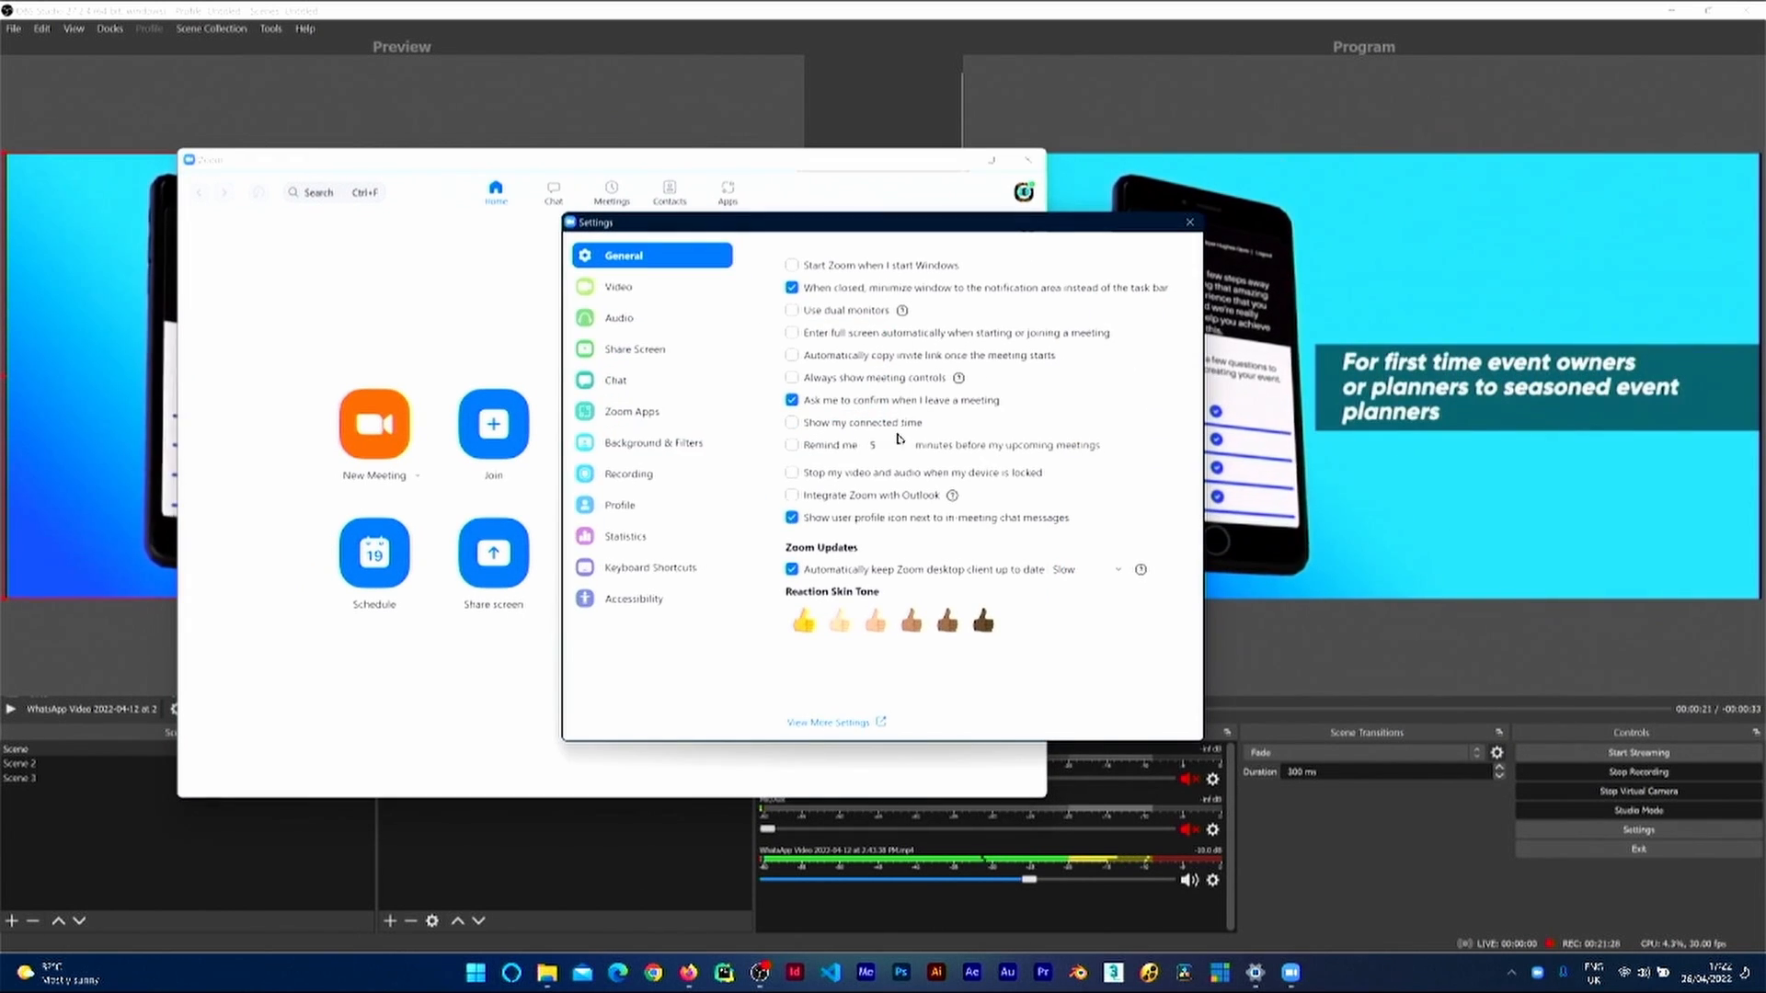
{"action": "left_click", "coordinate": [633, 290]}
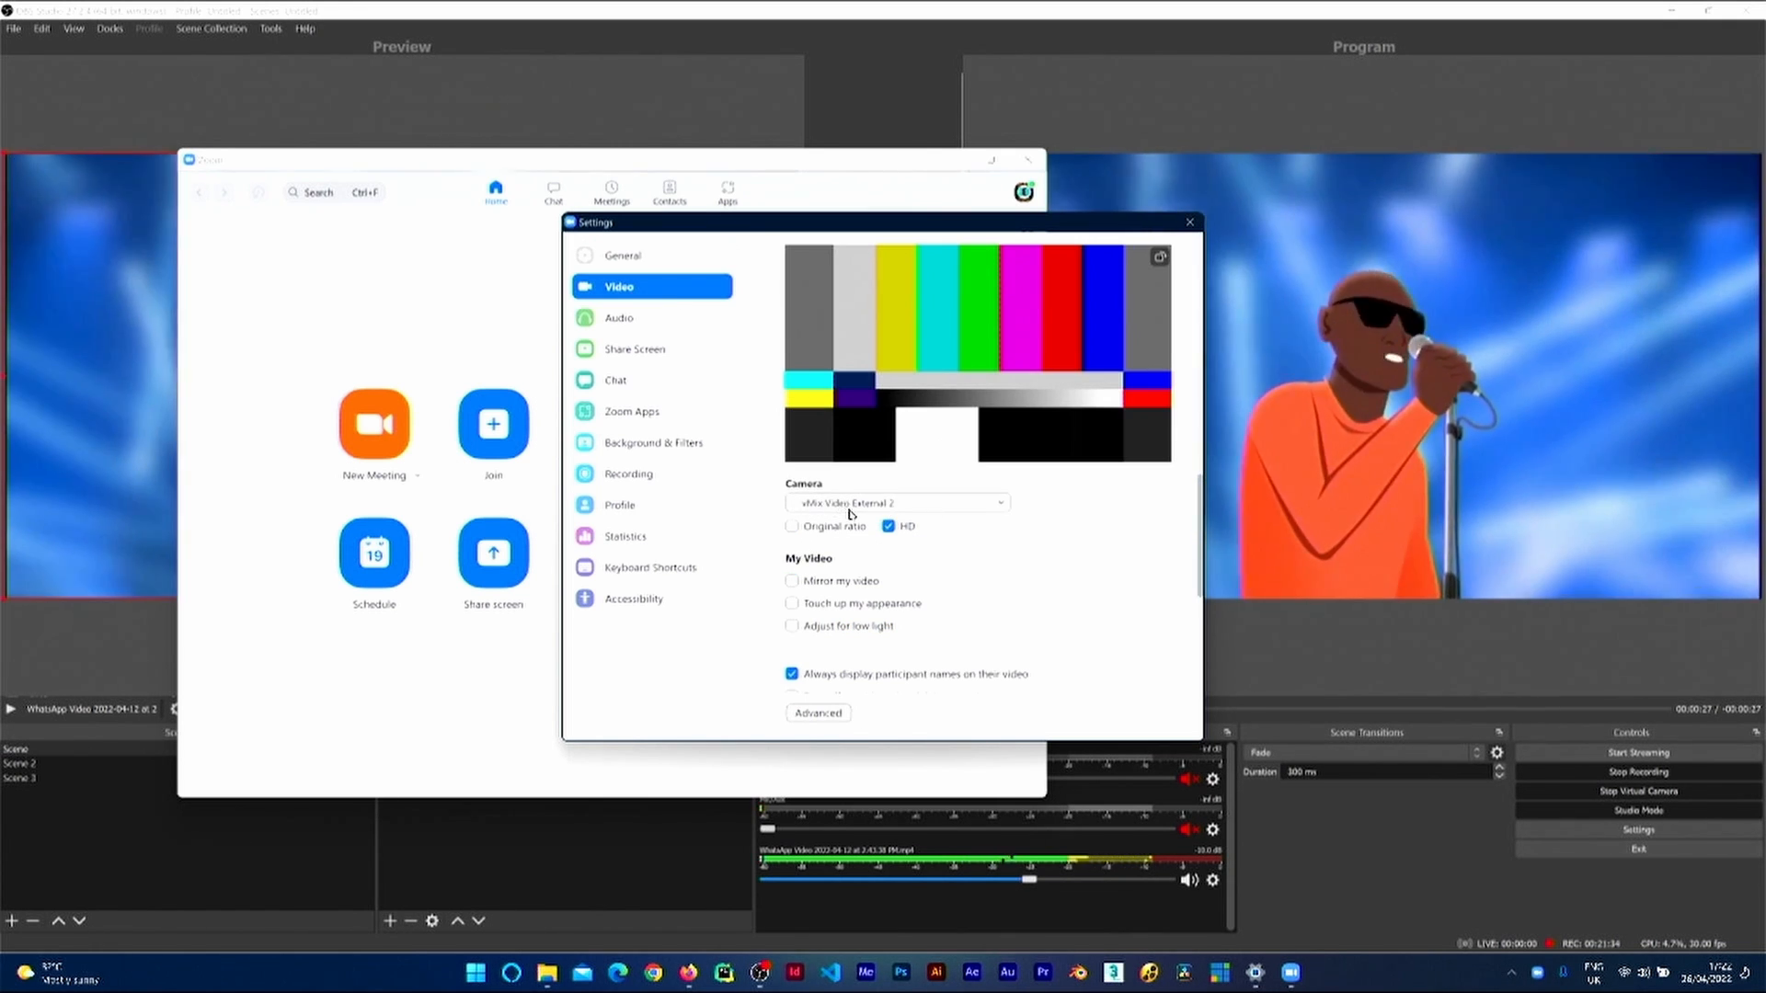
{"action": "left_click", "coordinate": [846, 505]}
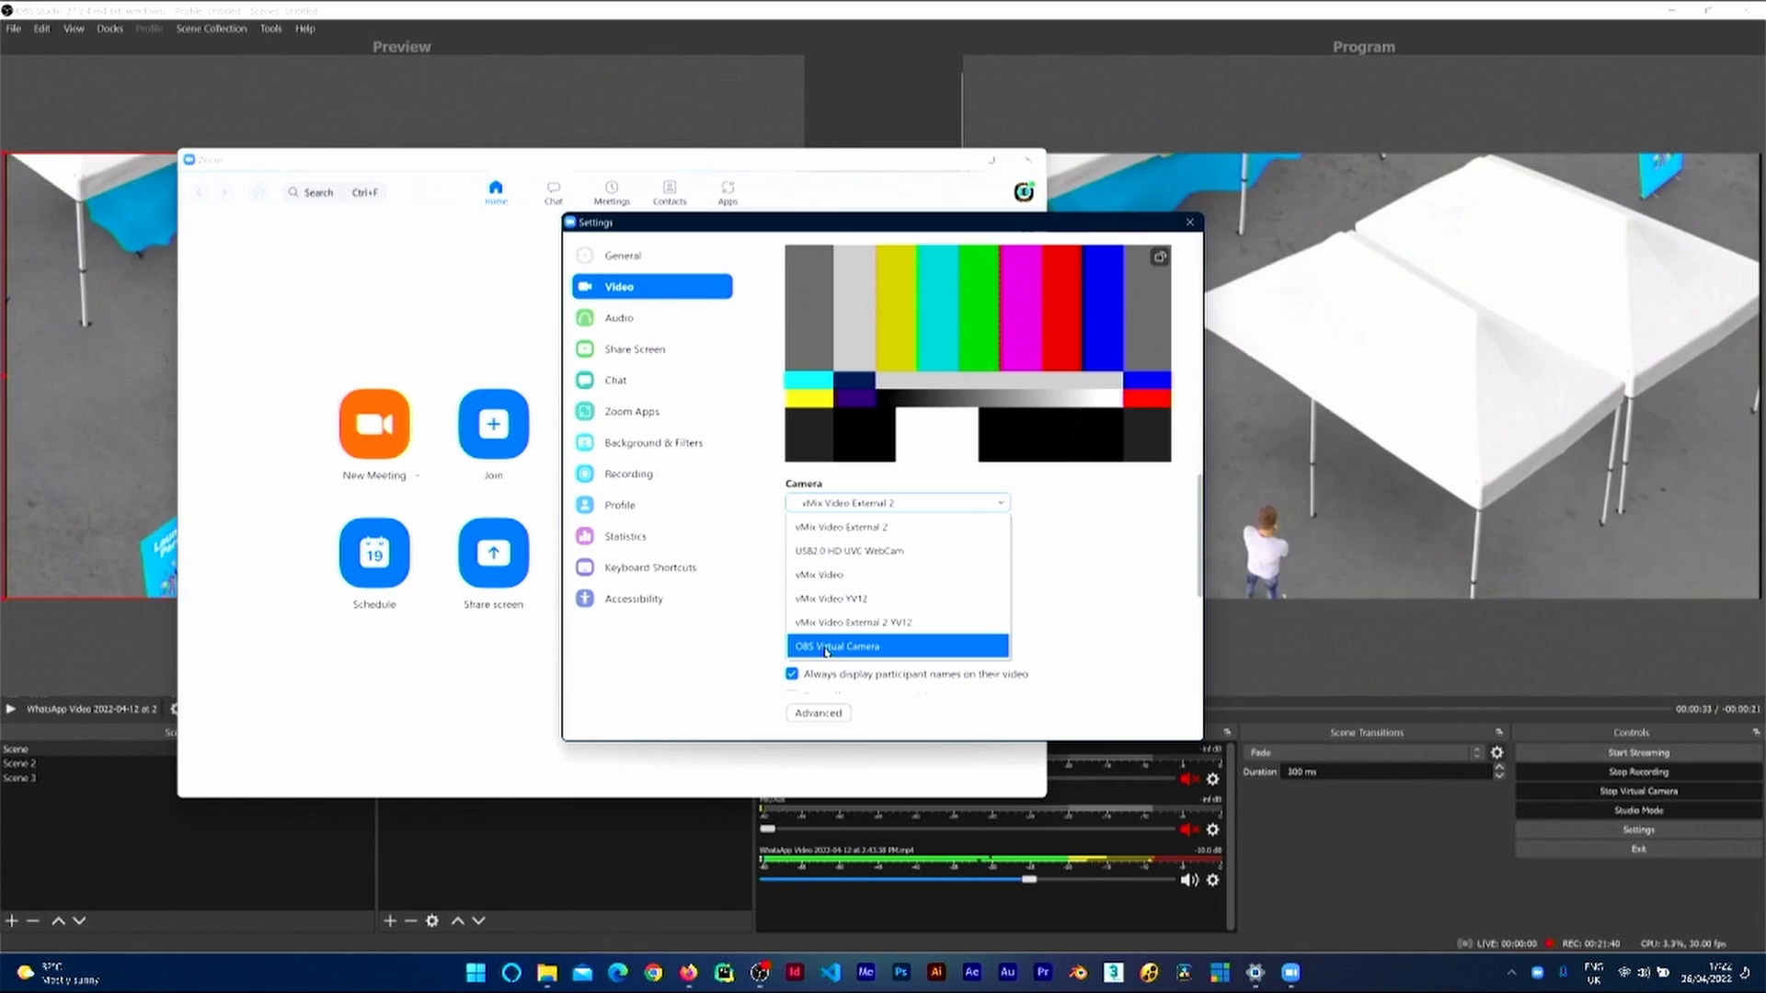
{"action": "left_click", "coordinate": [818, 648]}
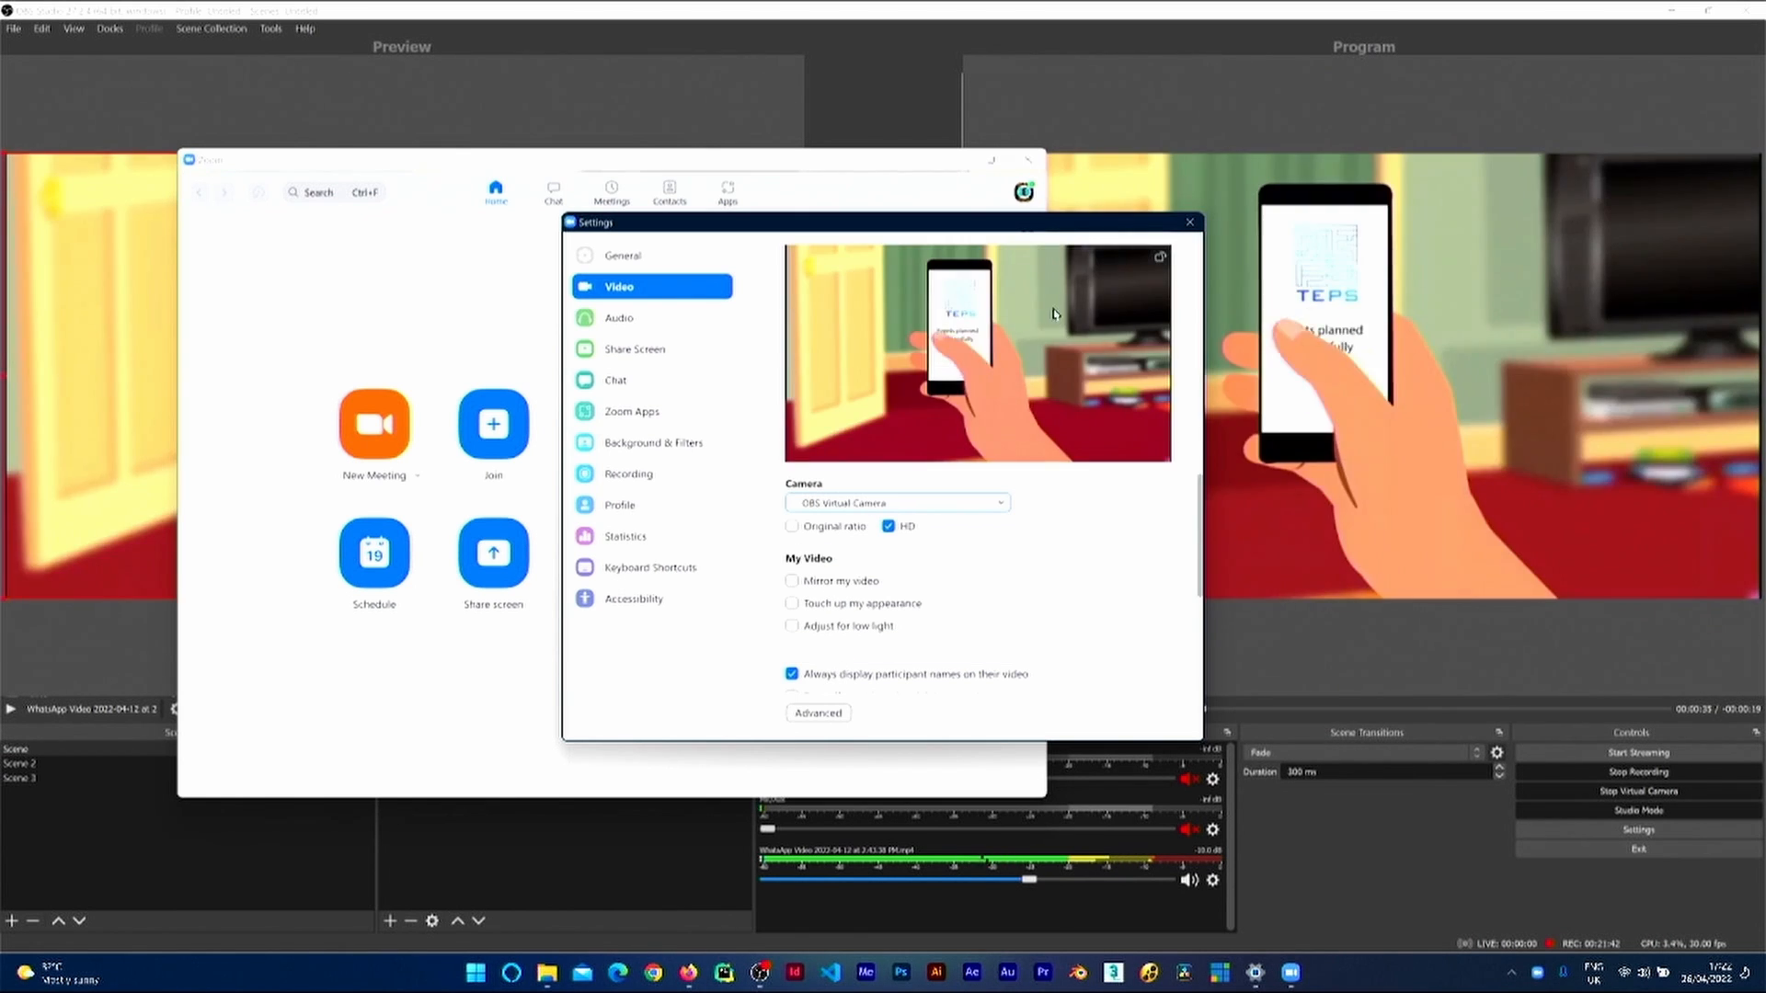
Step: Move Zoom's settings window aside and inspect the speaker and microphone choices in its audio settings
{"action": "left_click_drag", "start_coordinate": [1039, 230], "coordinate": [748, 246]}
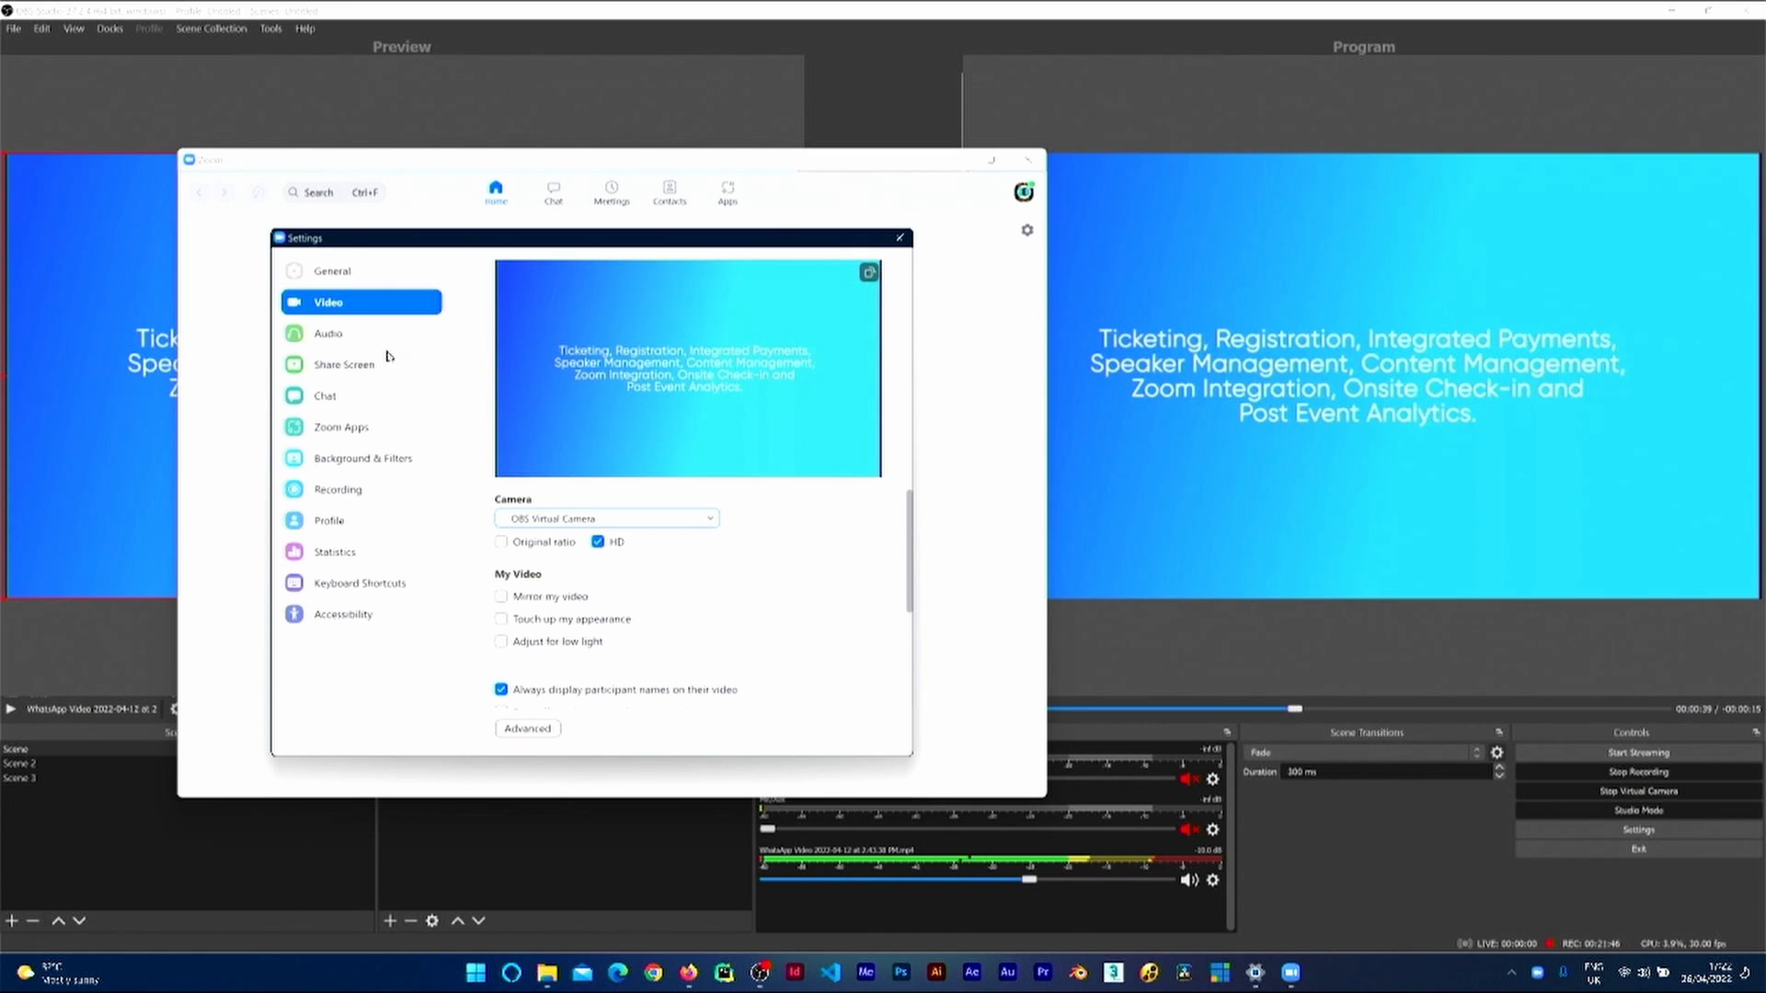
{"action": "left_click", "coordinate": [328, 335]}
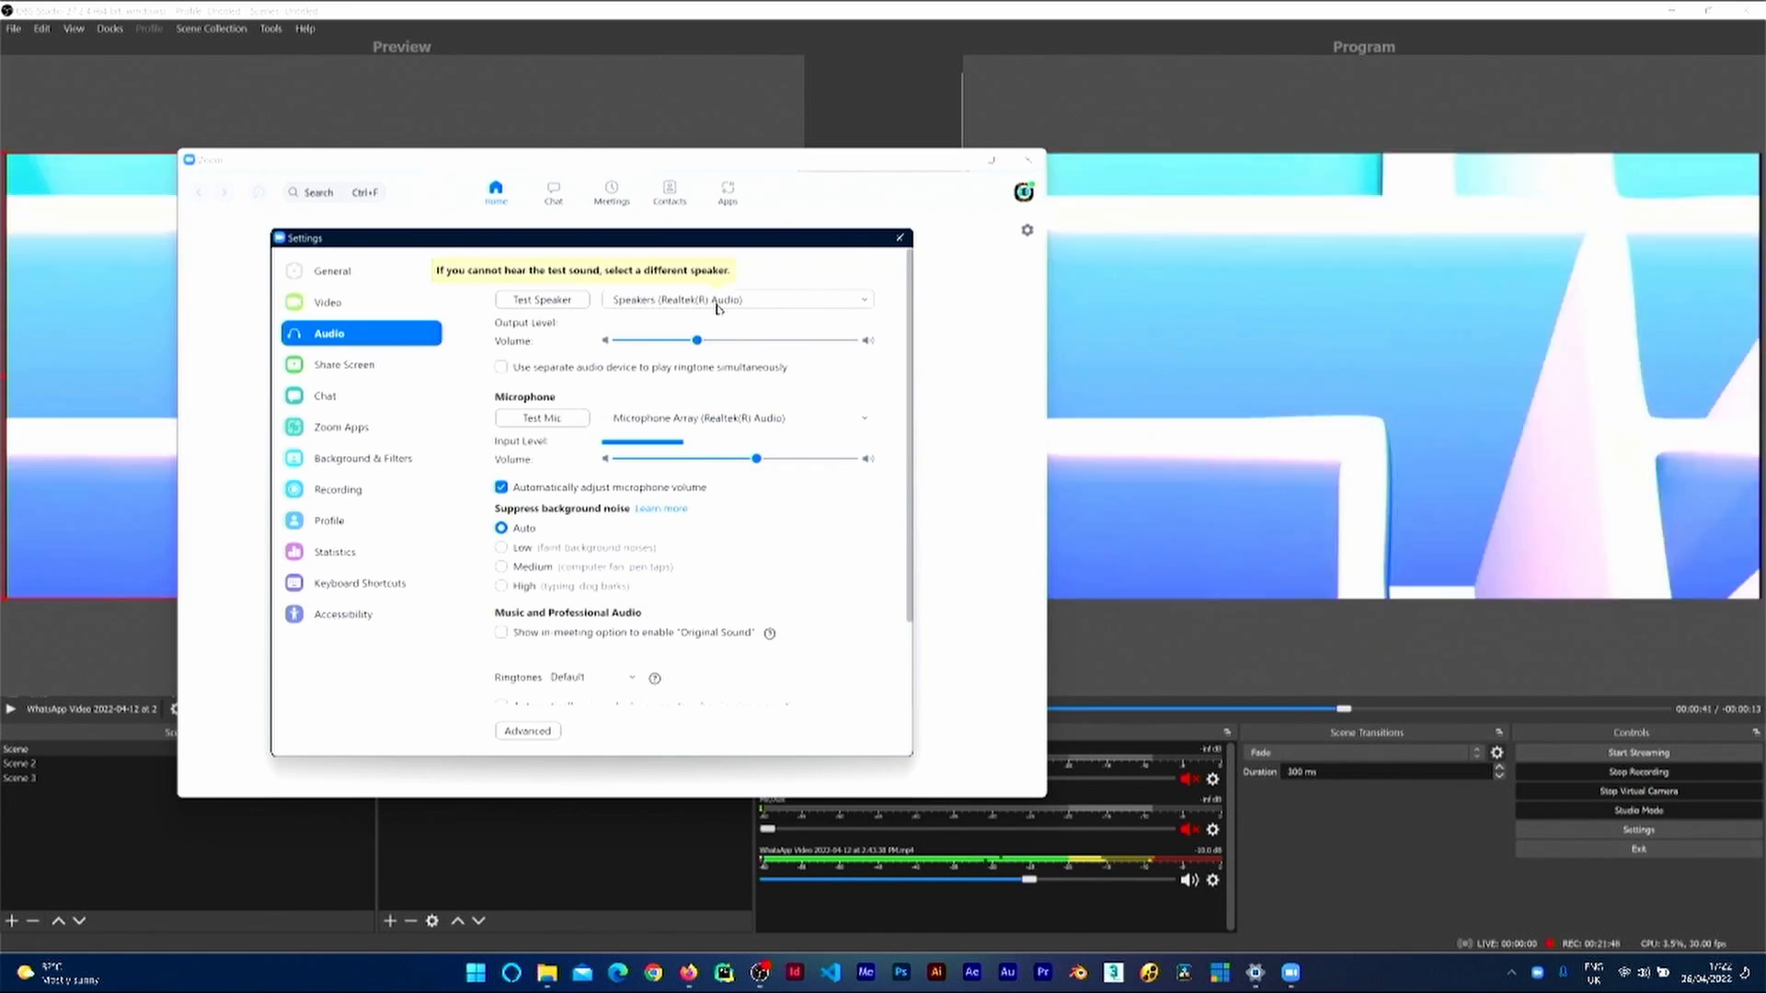
{"action": "left_click", "coordinate": [727, 418]}
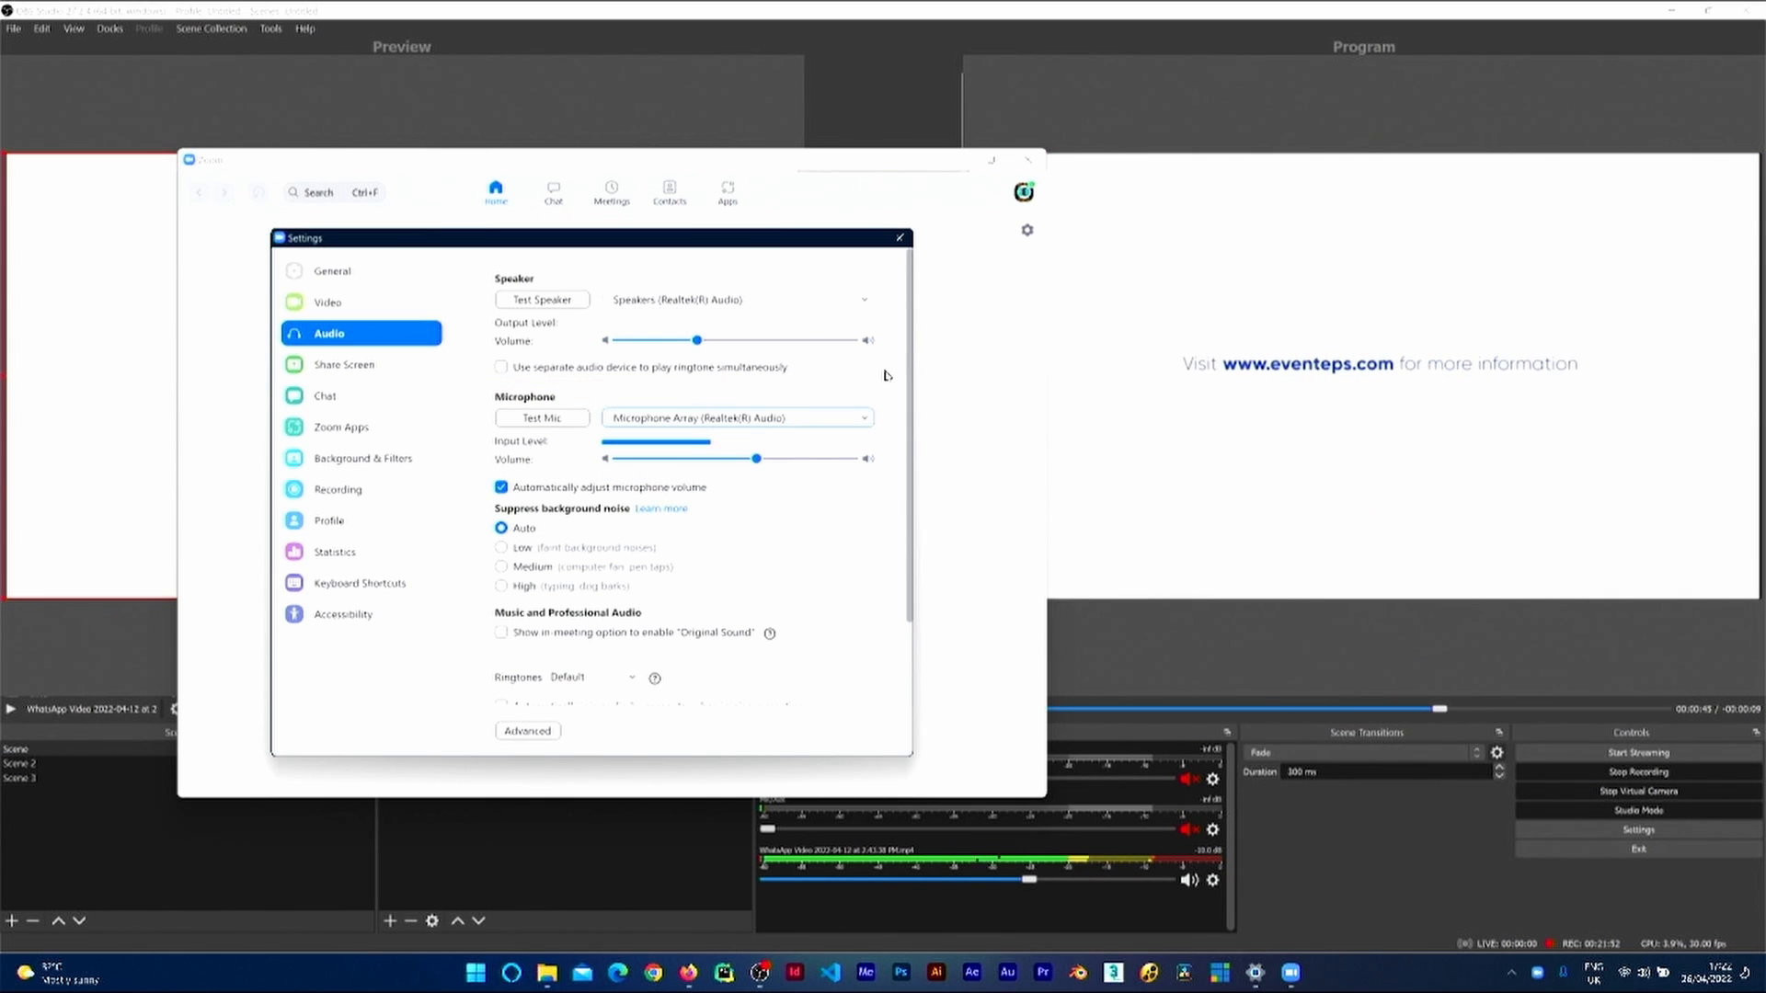
Step: Change the camera in Zoom's video settings to USB2.0 HD UVC WebCam
{"action": "left_click", "coordinate": [346, 306]}
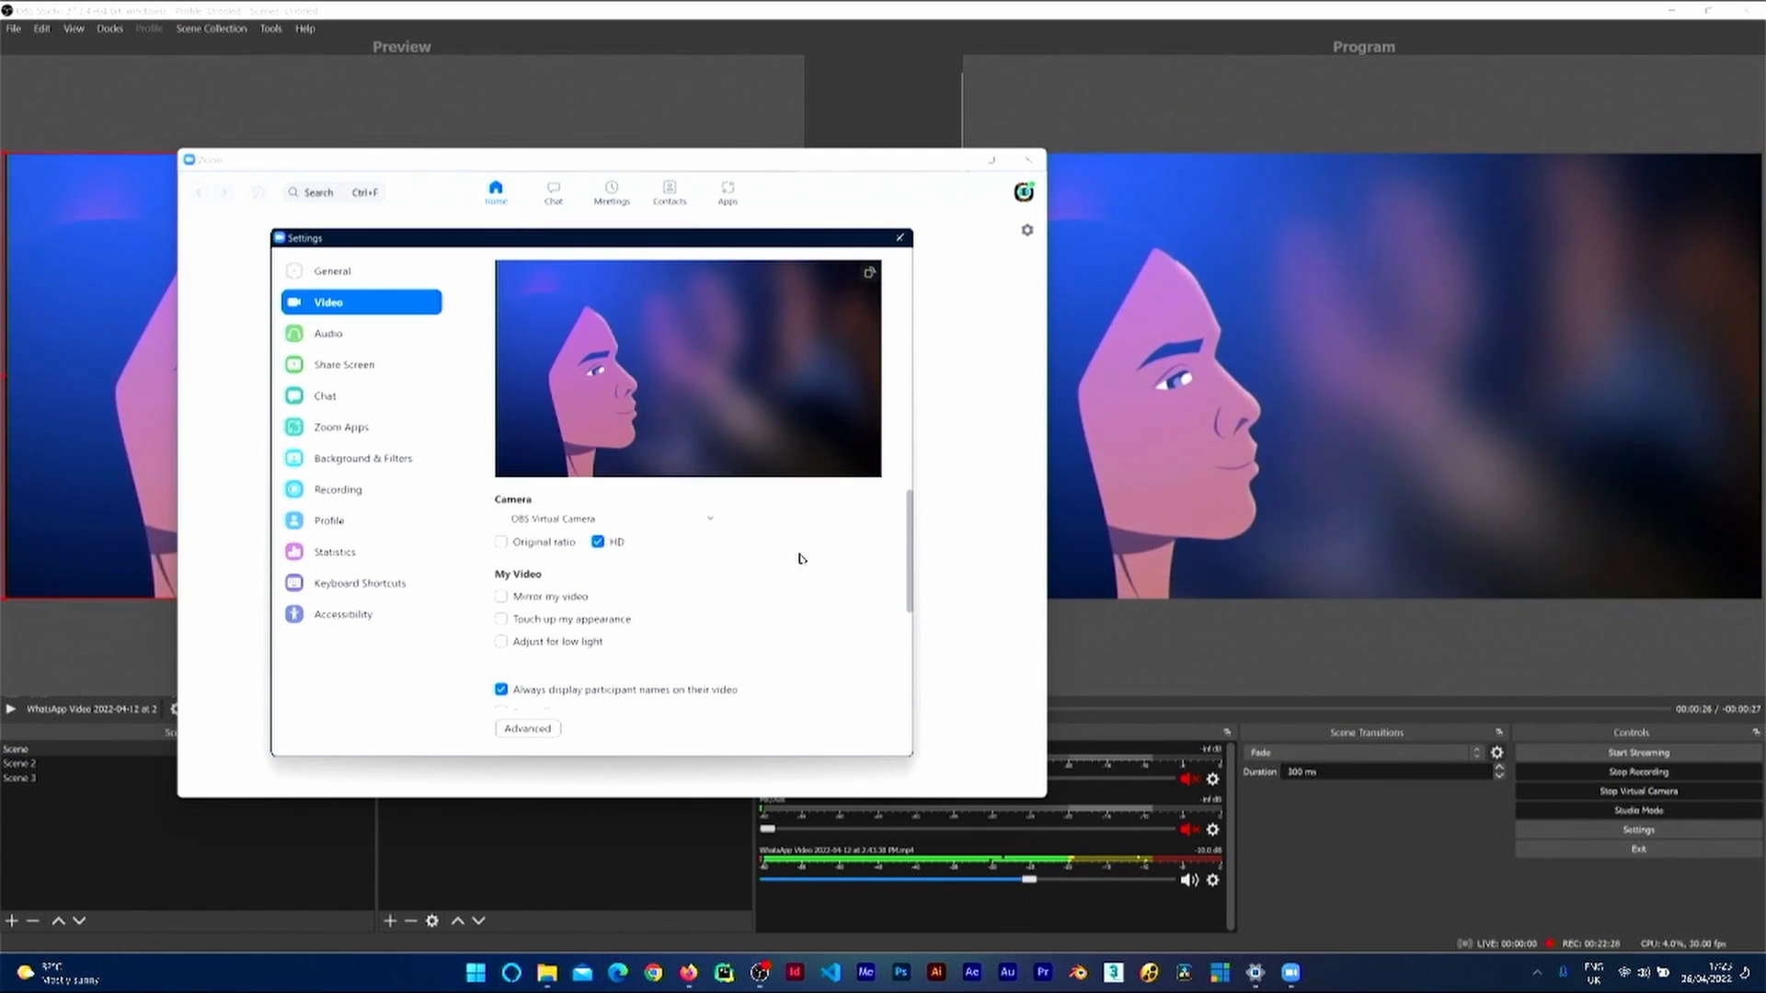
{"action": "left_click", "coordinate": [672, 518]}
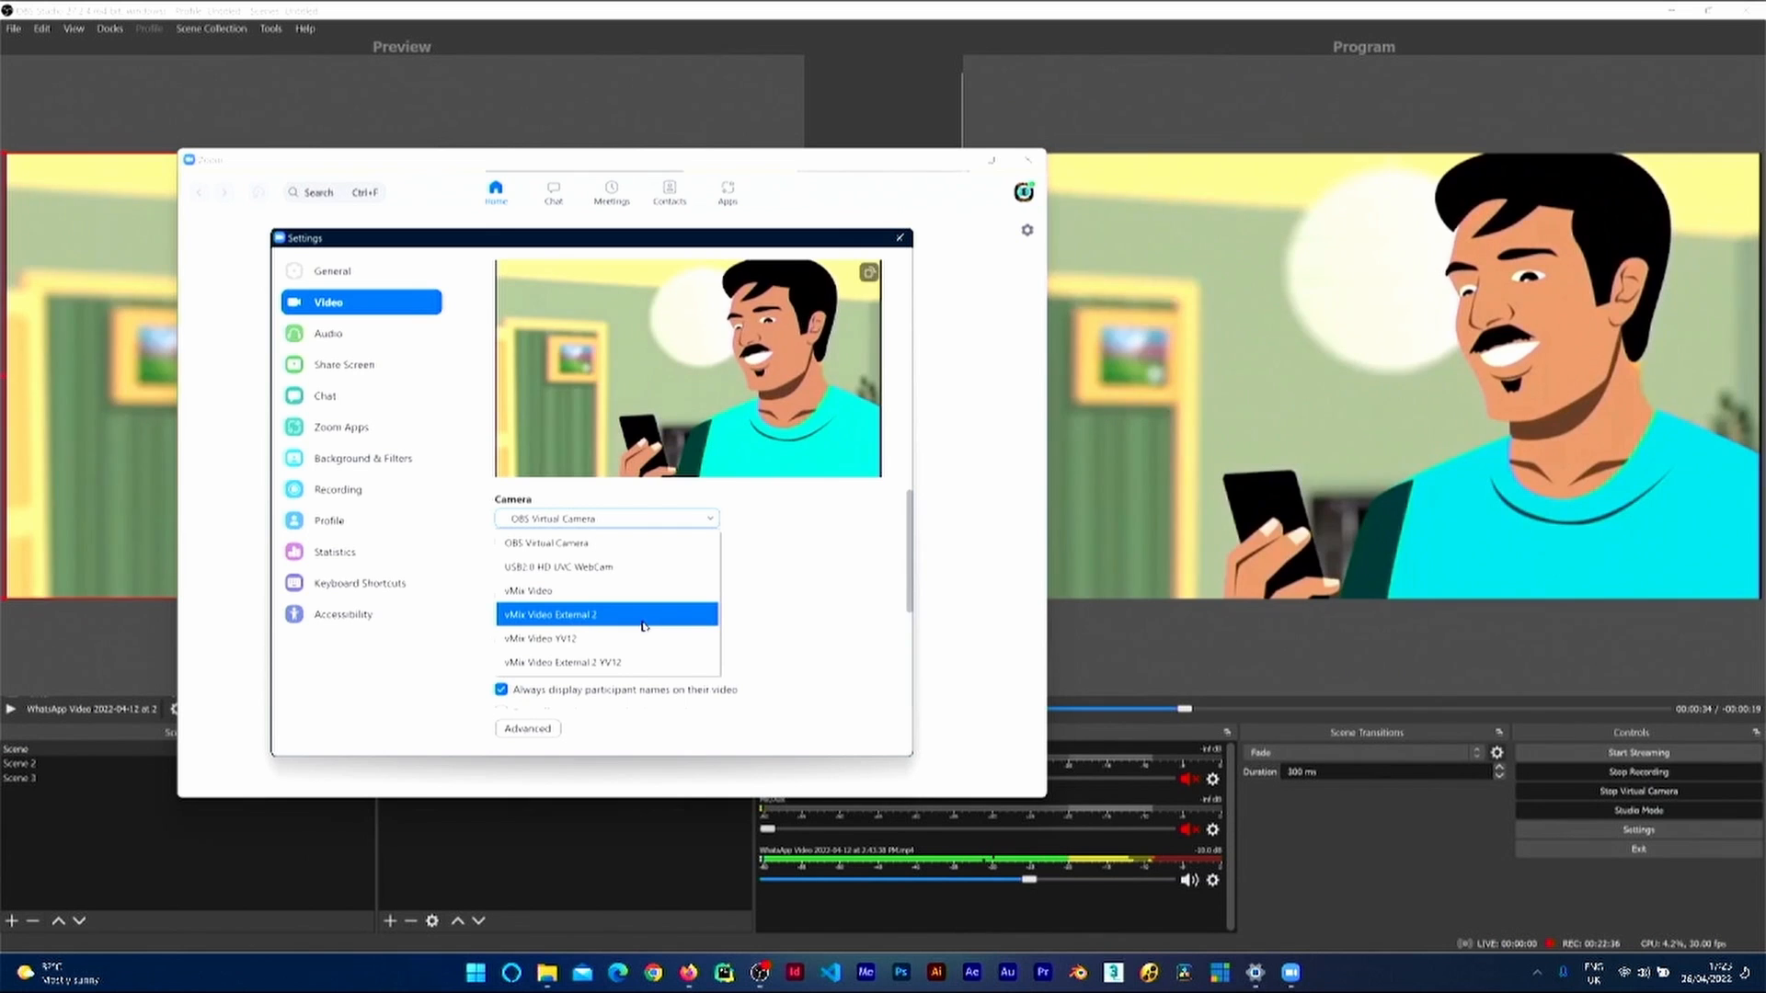
{"action": "left_click", "coordinate": [563, 568]}
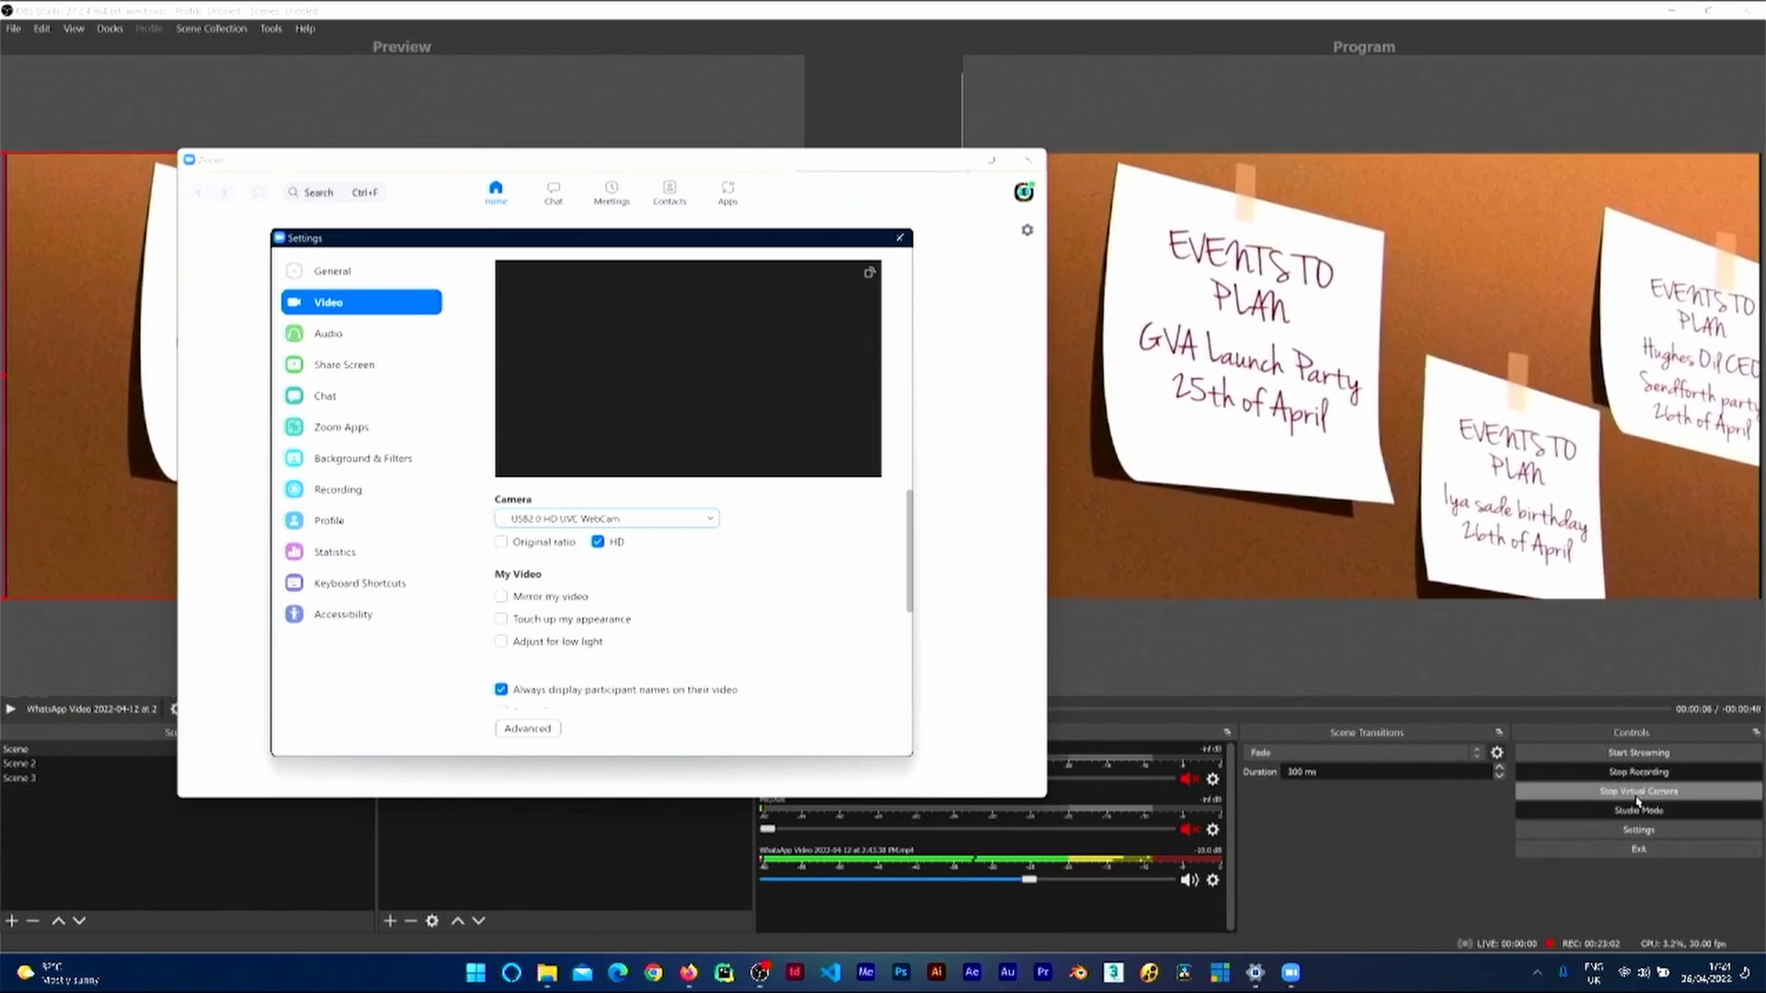
Step: Reselect OBS Virtual Camera as Zoom's camera, and close the settings and minimize Zoom to return to OBS
{"action": "left_click", "coordinate": [607, 519]}
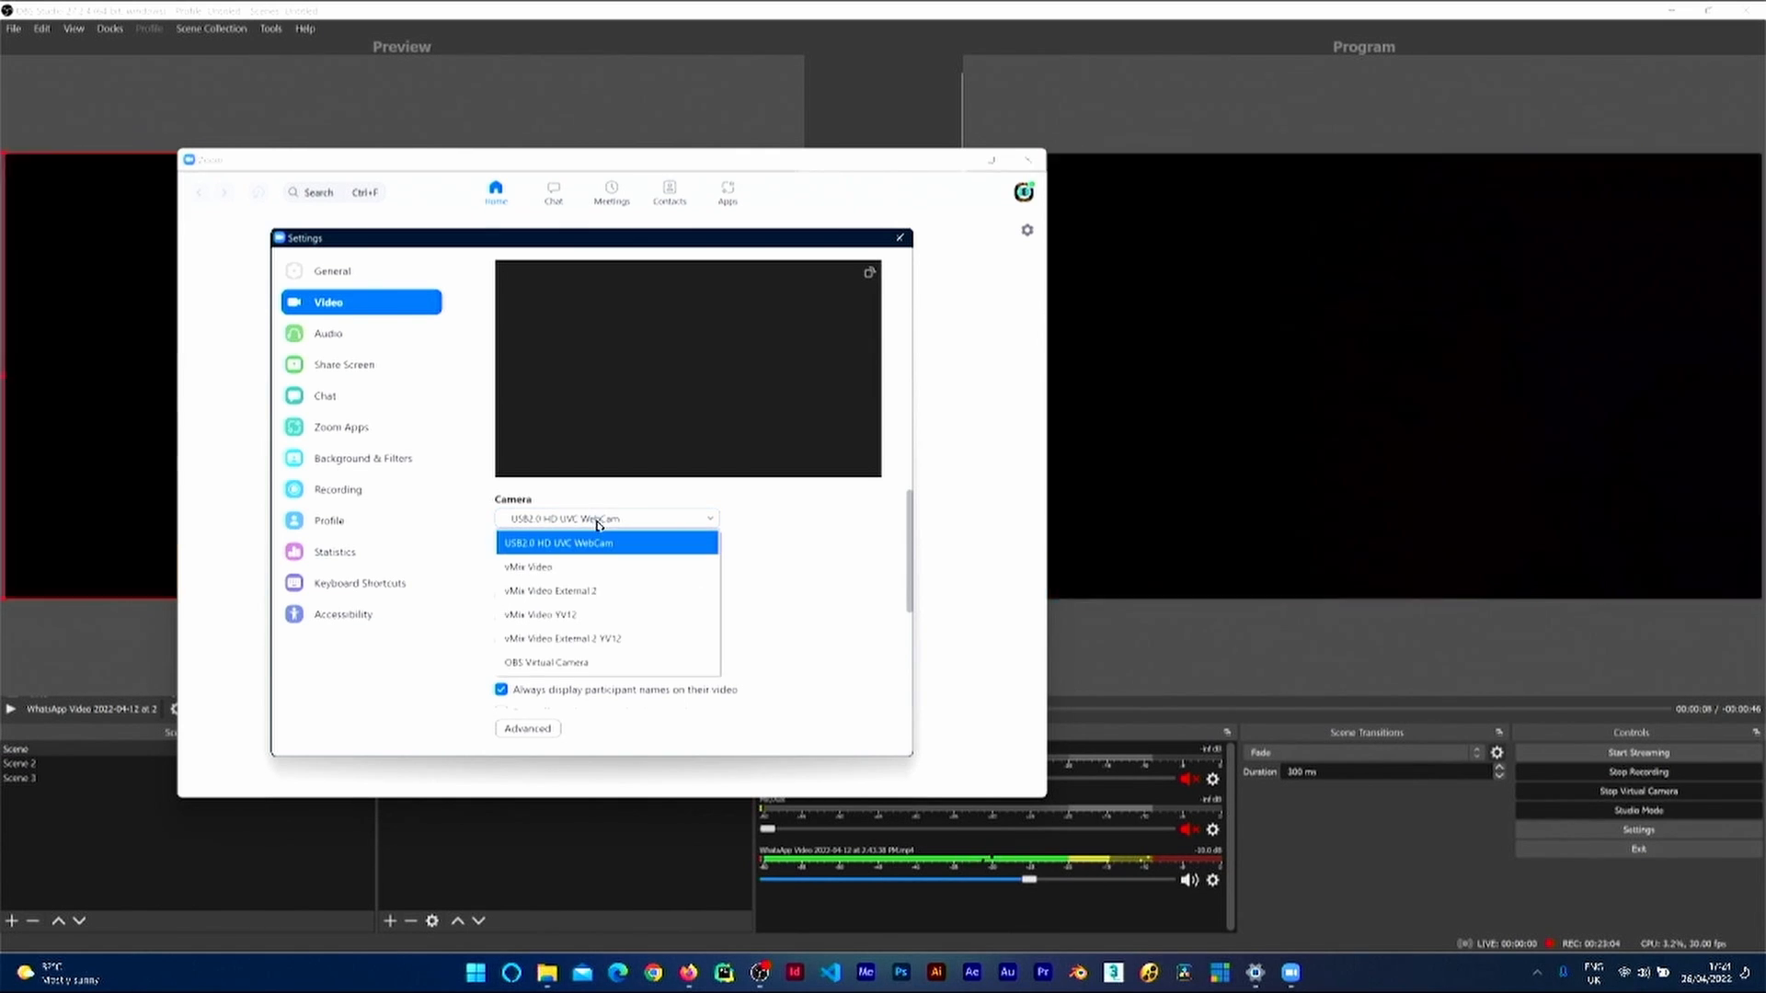
{"action": "left_click", "coordinate": [619, 527]}
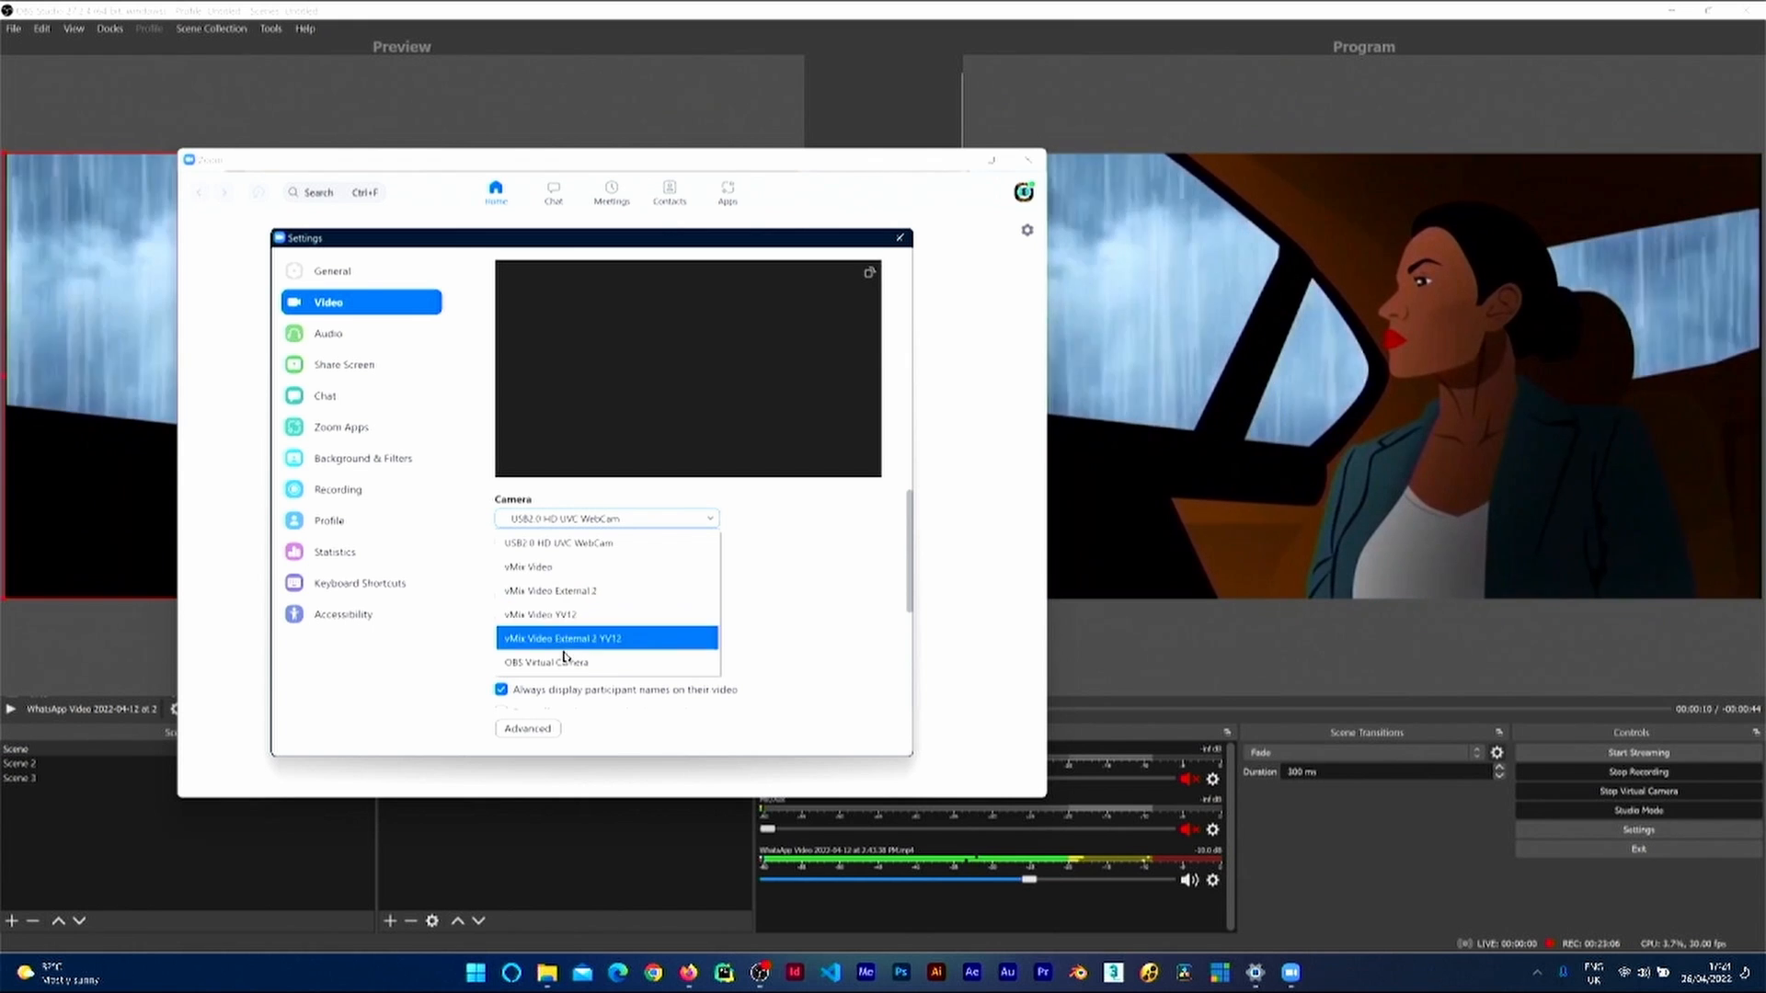
{"action": "left_click", "coordinate": [561, 662]}
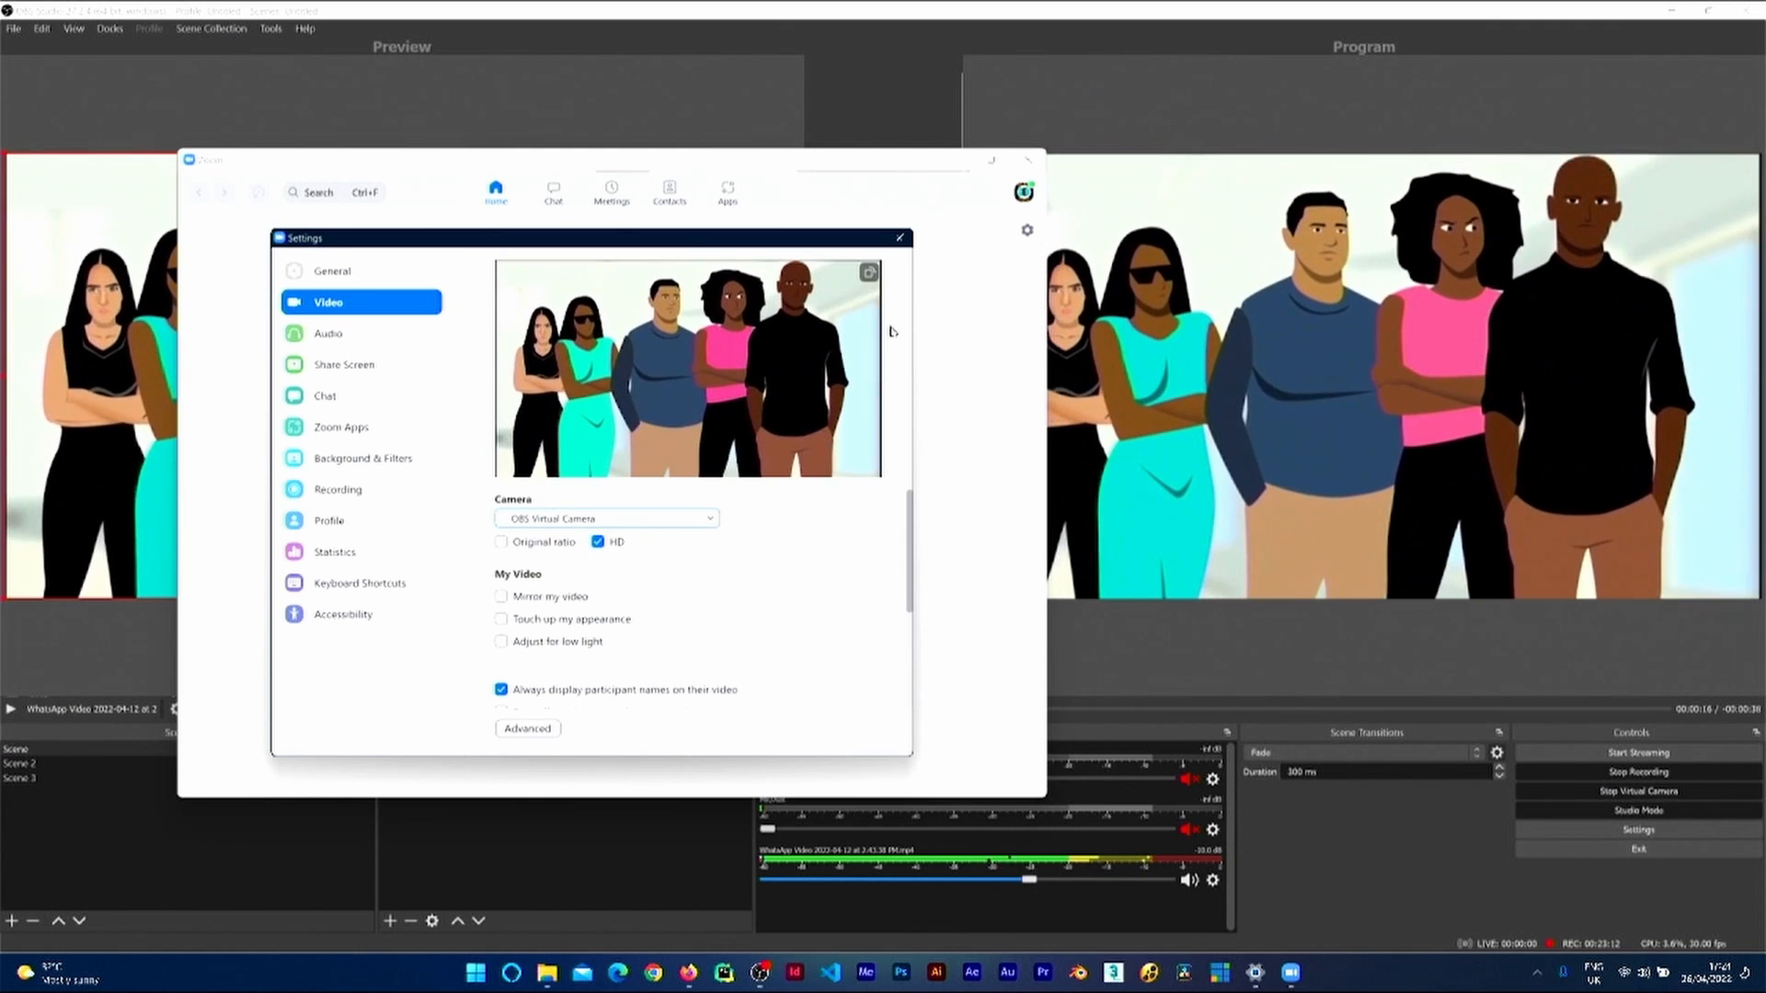
{"action": "left_click", "coordinate": [899, 238]}
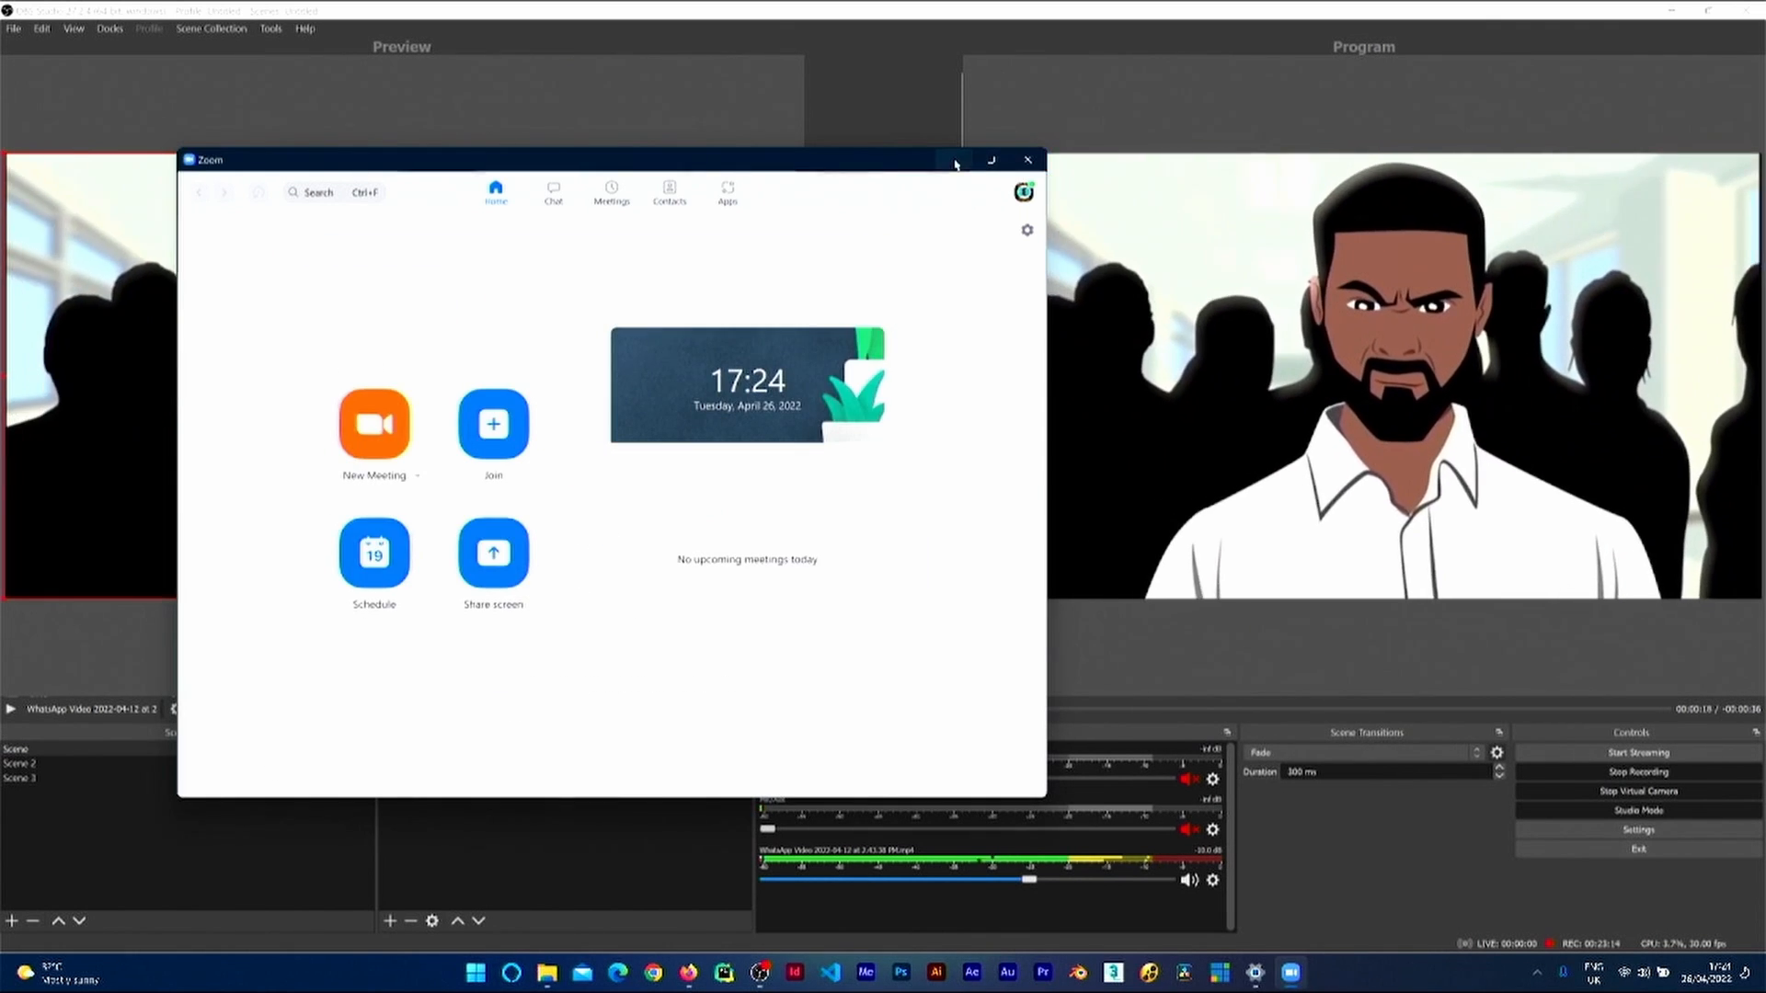
{"action": "left_click", "coordinate": [955, 163]}
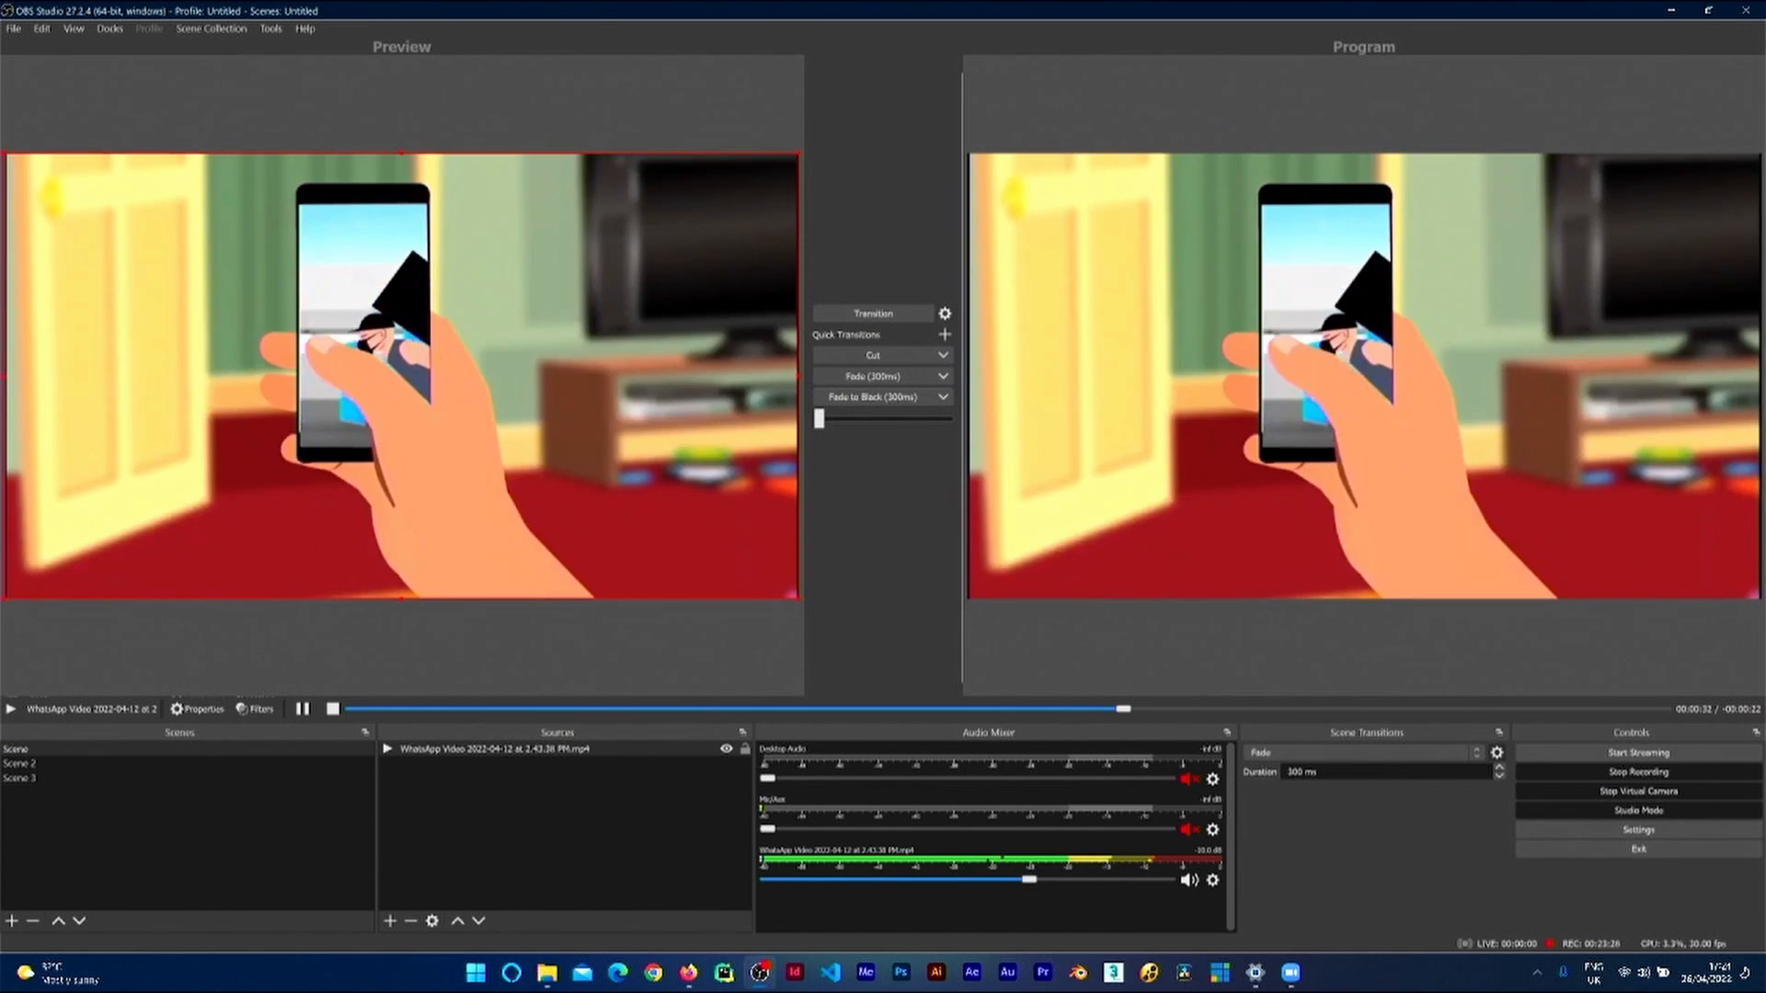
Step: Add the TEPS Launch speaker flyer image to Scene as a source above the WhatsApp Video
{"action": "left_click_drag", "start_coordinate": [0, 276], "coordinate": [729, 274]}
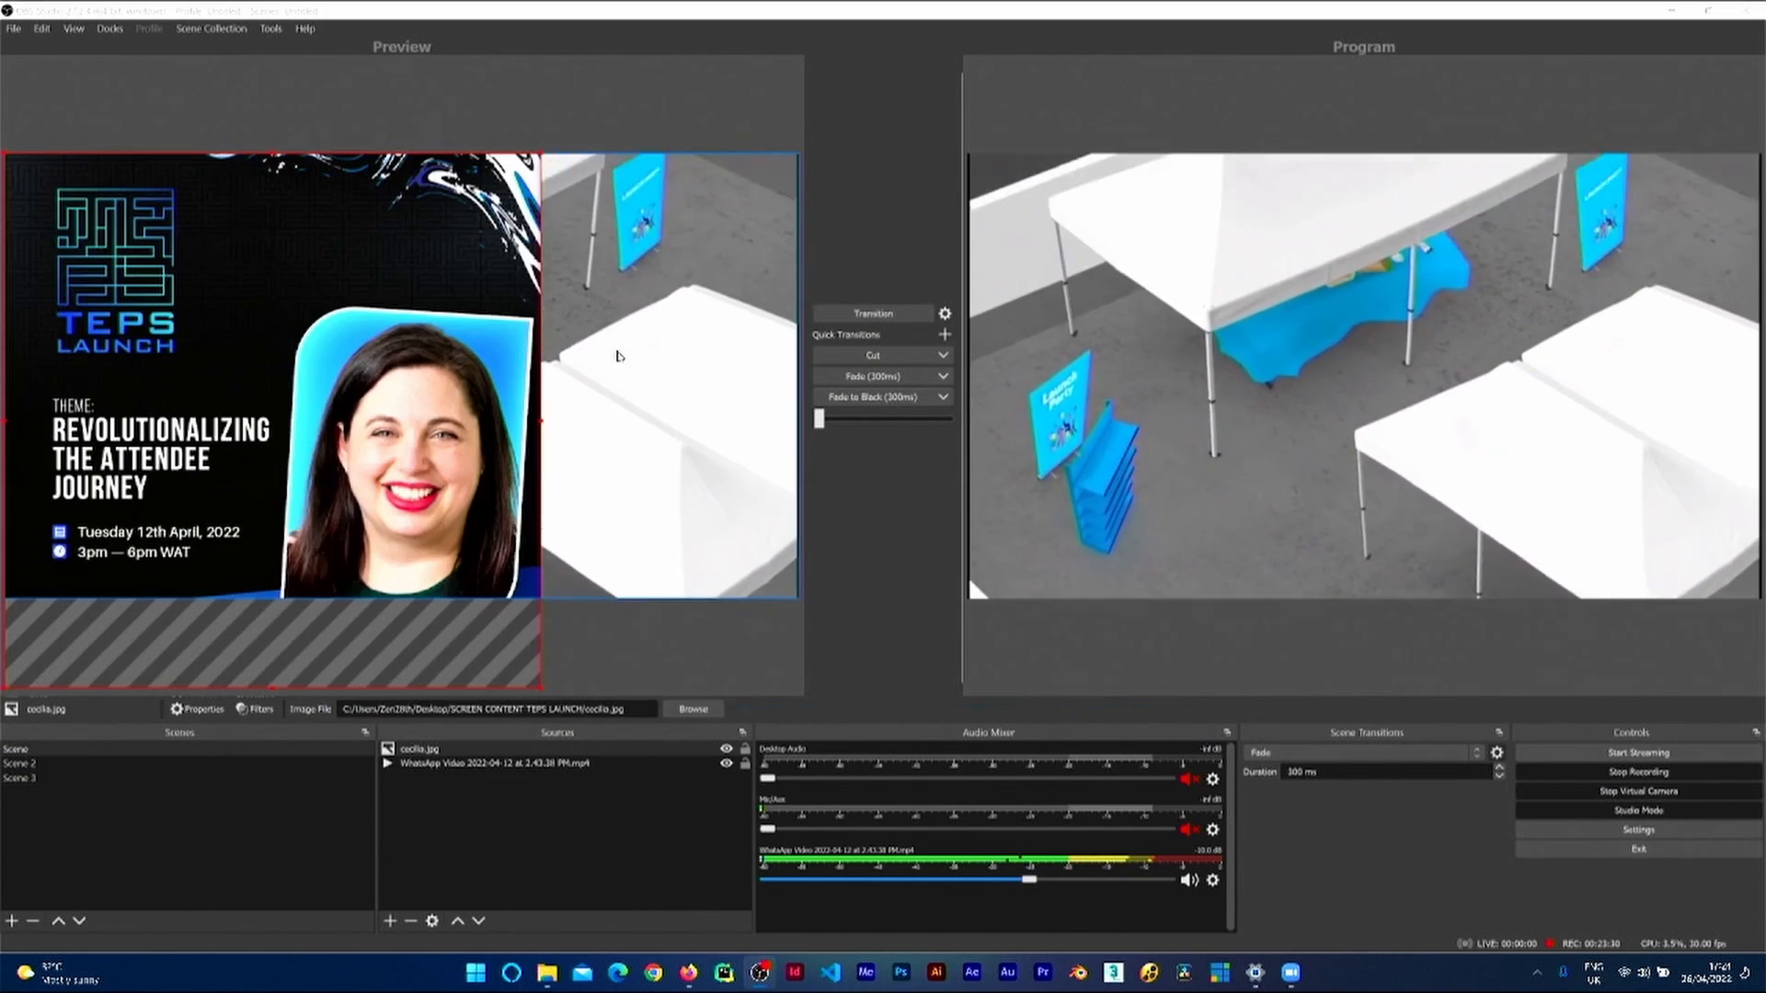
Step: Shrink the speaker flyer into the upper-right corner of the preview, and transition the updated scene to the program output
{"action": "left_click_drag", "start_coordinate": [541, 688], "coordinate": [747, 230]}
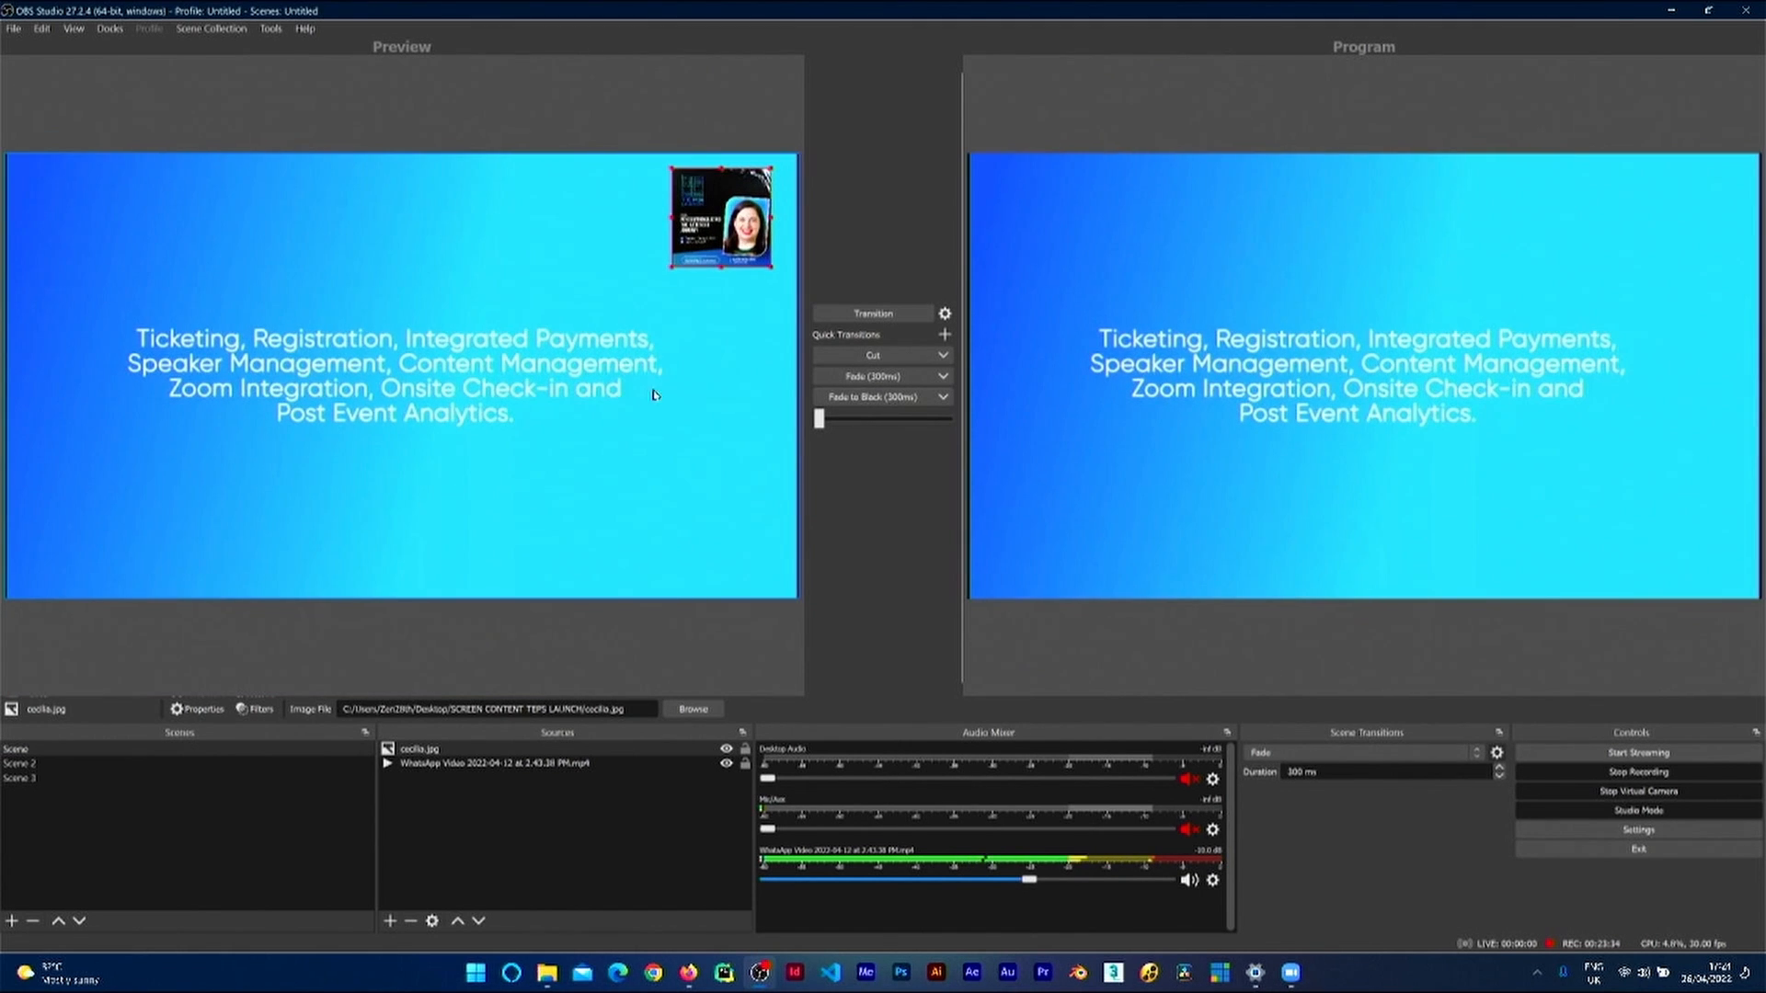
{"action": "left_click", "coordinate": [891, 315]}
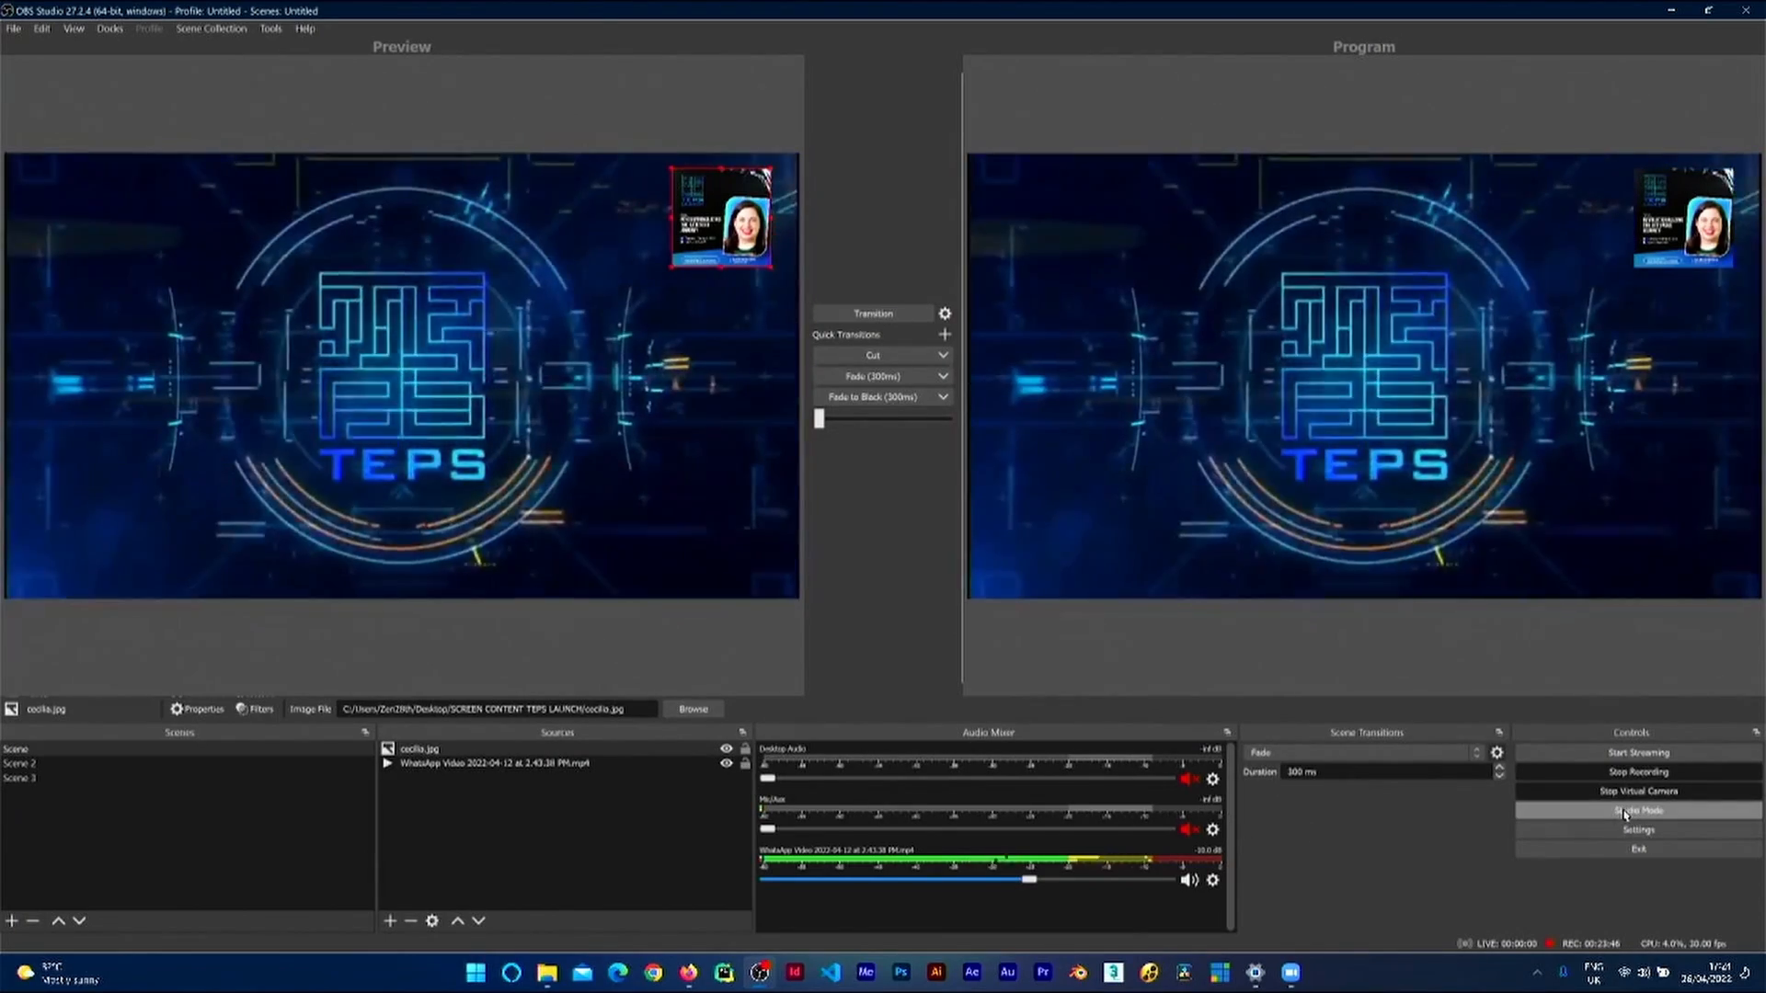
Step: Turn off Studio Mode, switch live among Scene, Scene 2 and Scene 3, and return to Scene with Studio Mode enabled
{"action": "left_click", "coordinate": [1647, 811]}
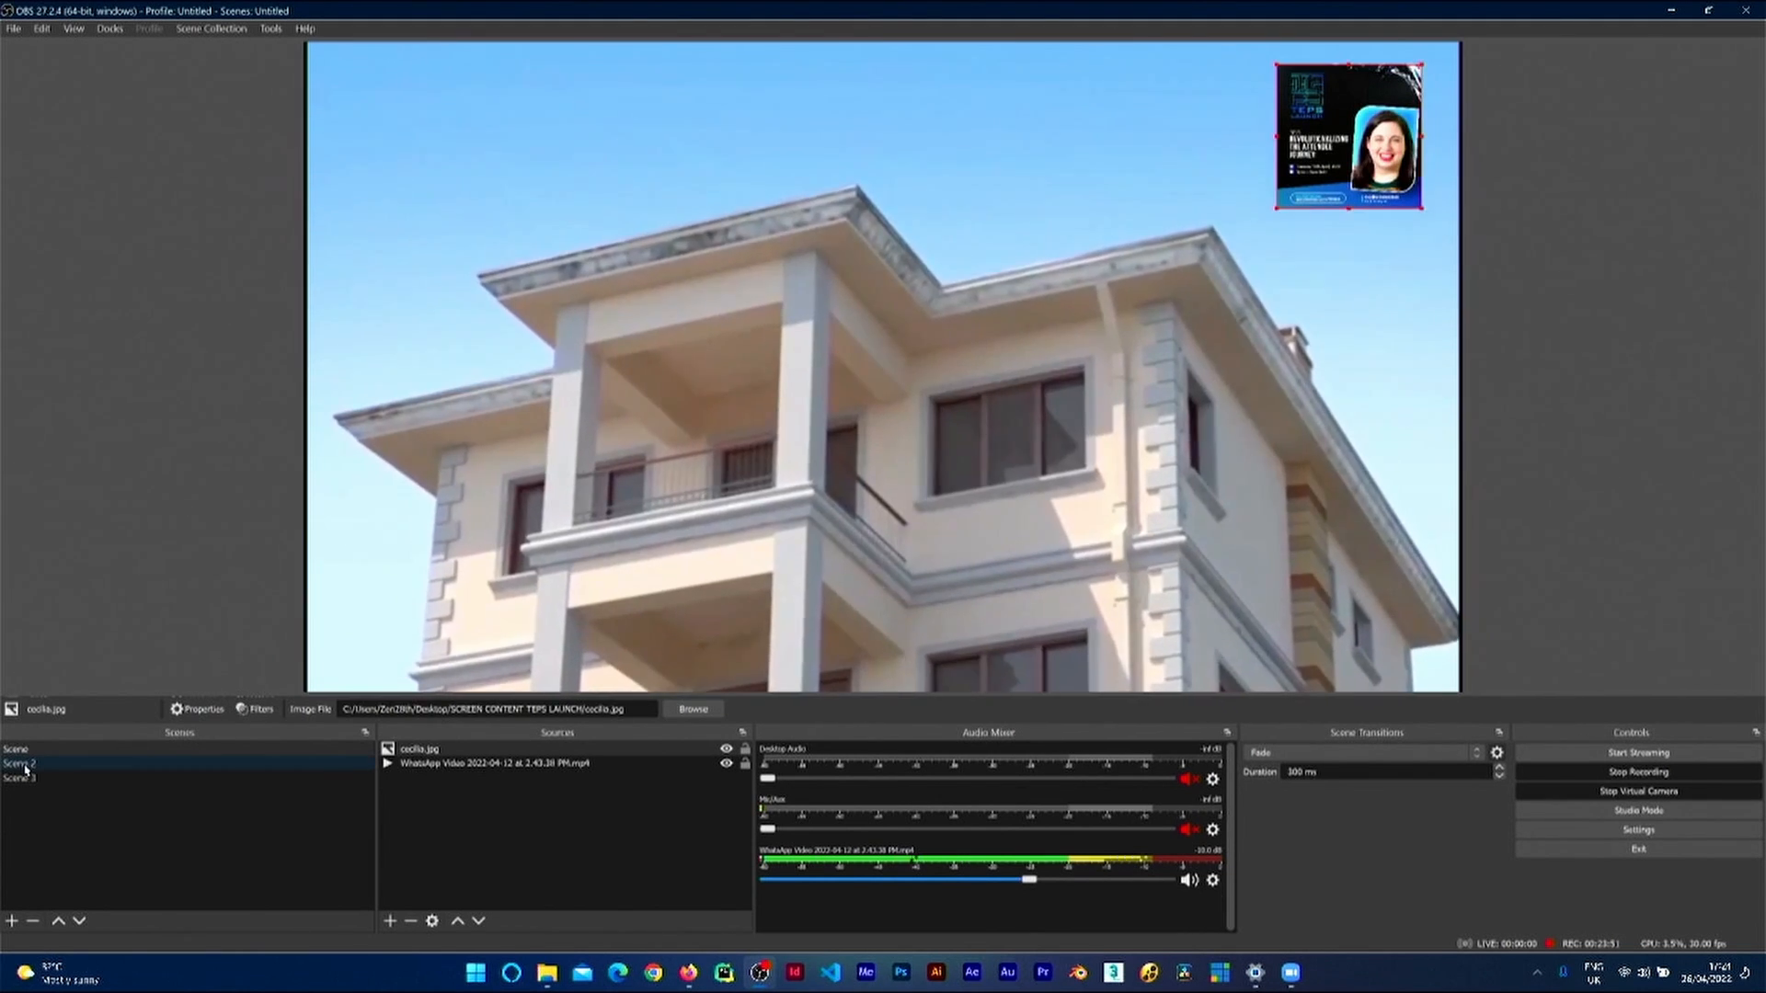
{"action": "left_click", "coordinate": [24, 751]}
{"action": "left_click", "coordinate": [26, 779]}
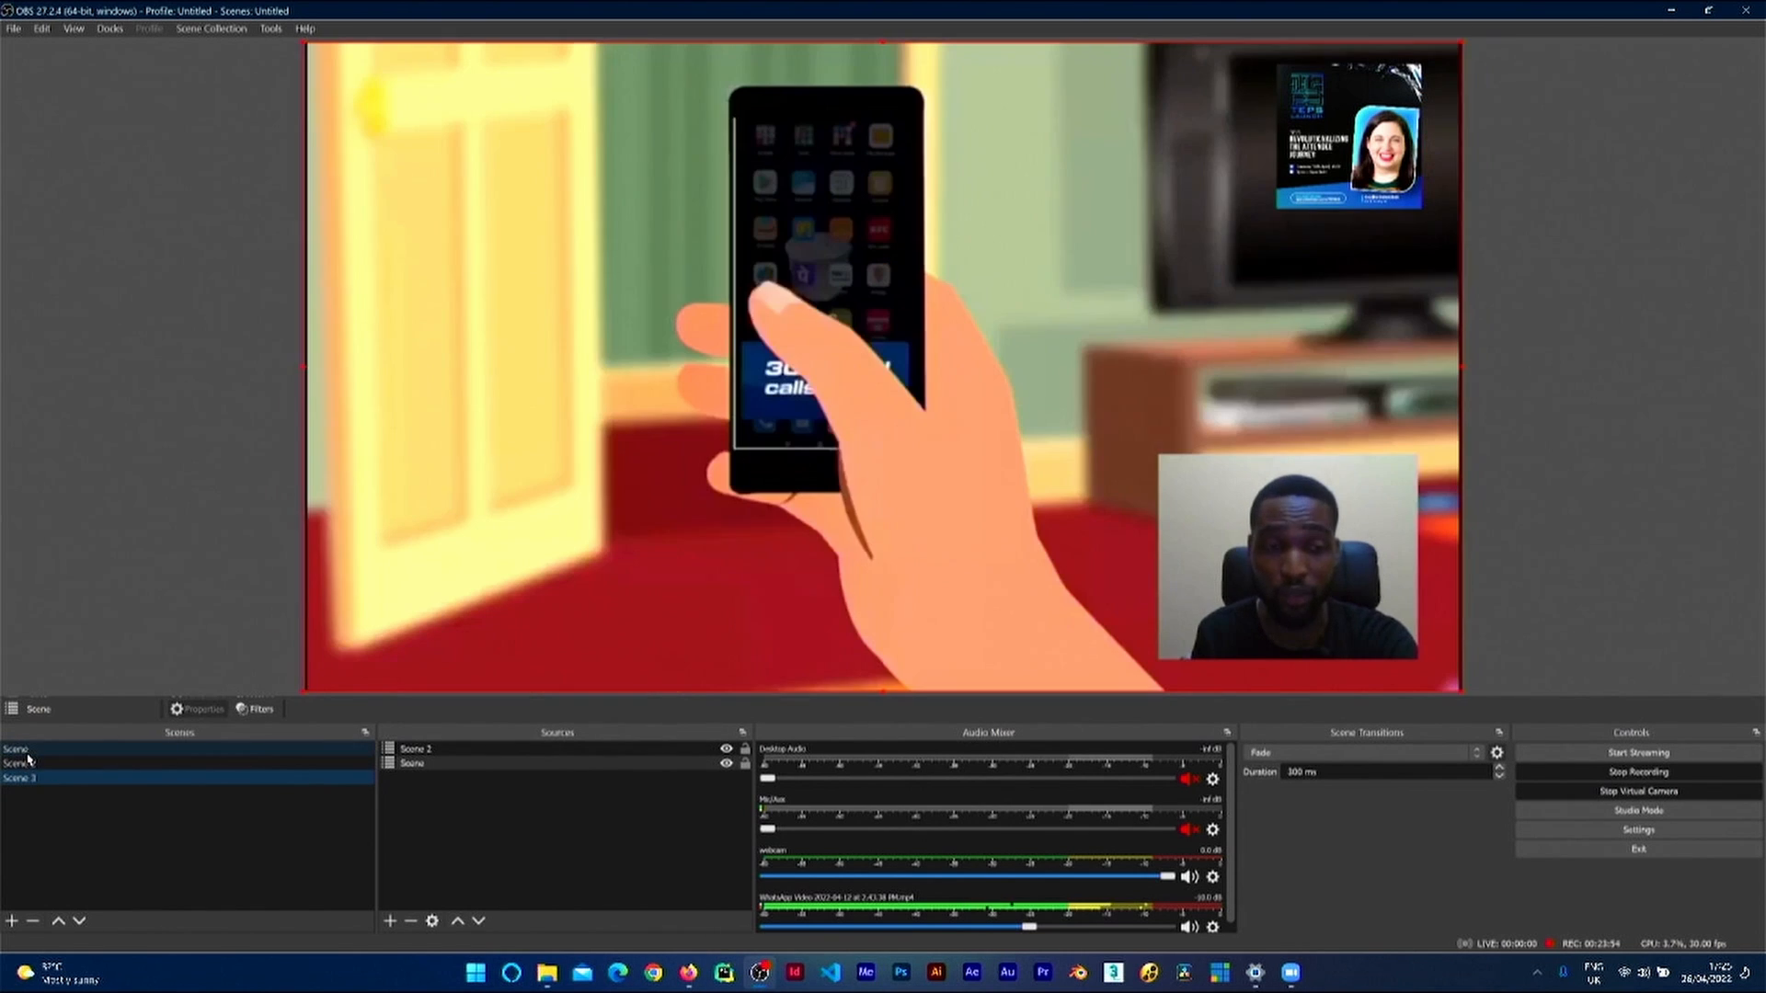
{"action": "left_click", "coordinate": [25, 765]}
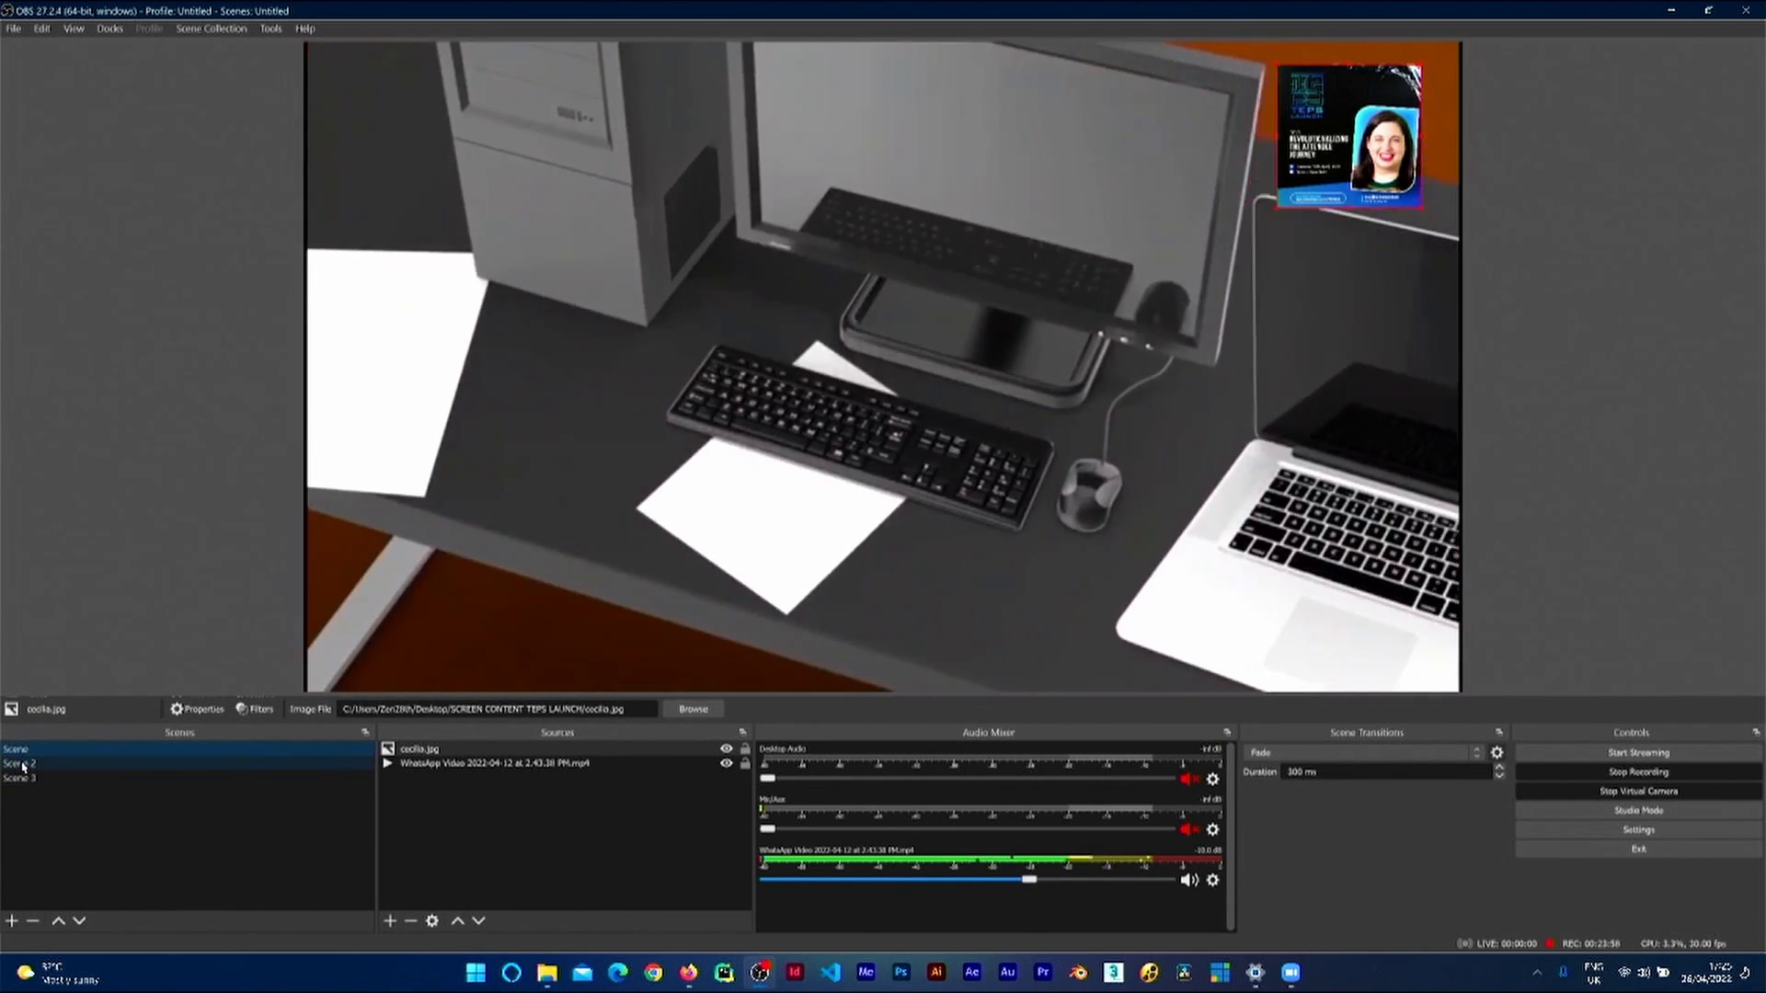
{"action": "left_click", "coordinate": [23, 767]}
{"action": "left_click", "coordinate": [24, 779]}
{"action": "left_click", "coordinate": [23, 754]}
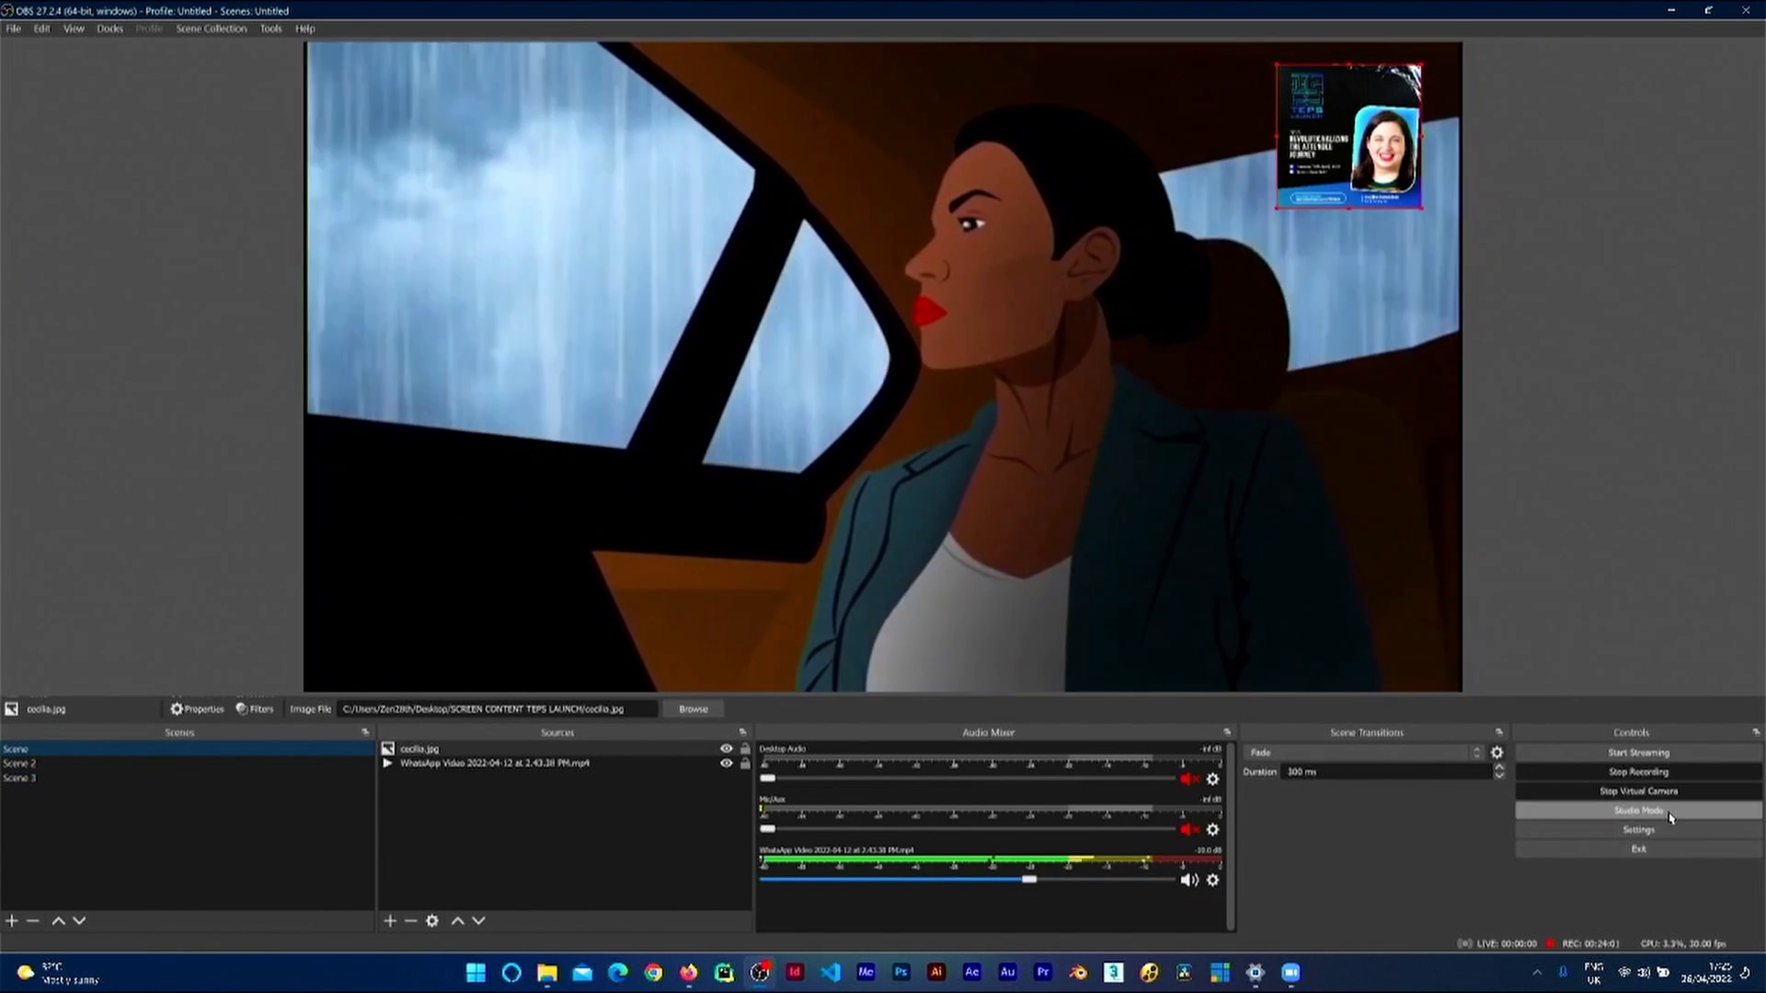
{"action": "left_click", "coordinate": [1651, 811]}
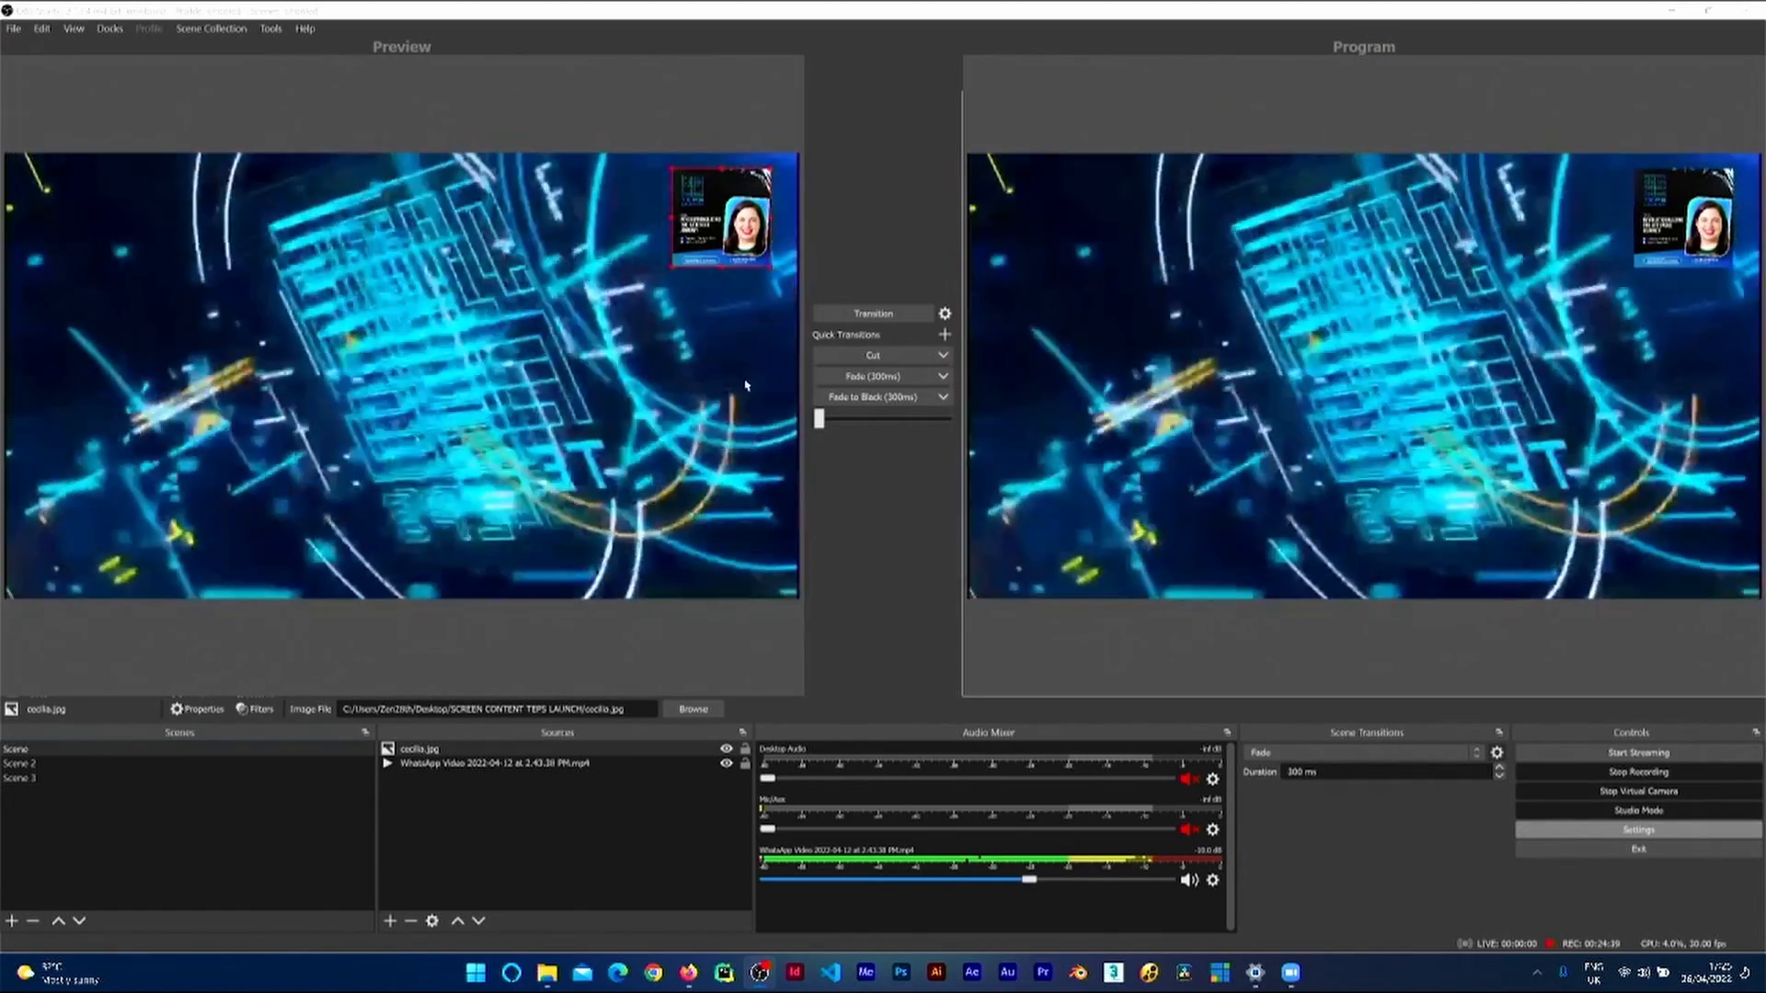
Step: Review the general settings for output, source alignment snapping, projectors and preview, and close the settings without changes
{"action": "left_click", "coordinate": [1677, 833]}
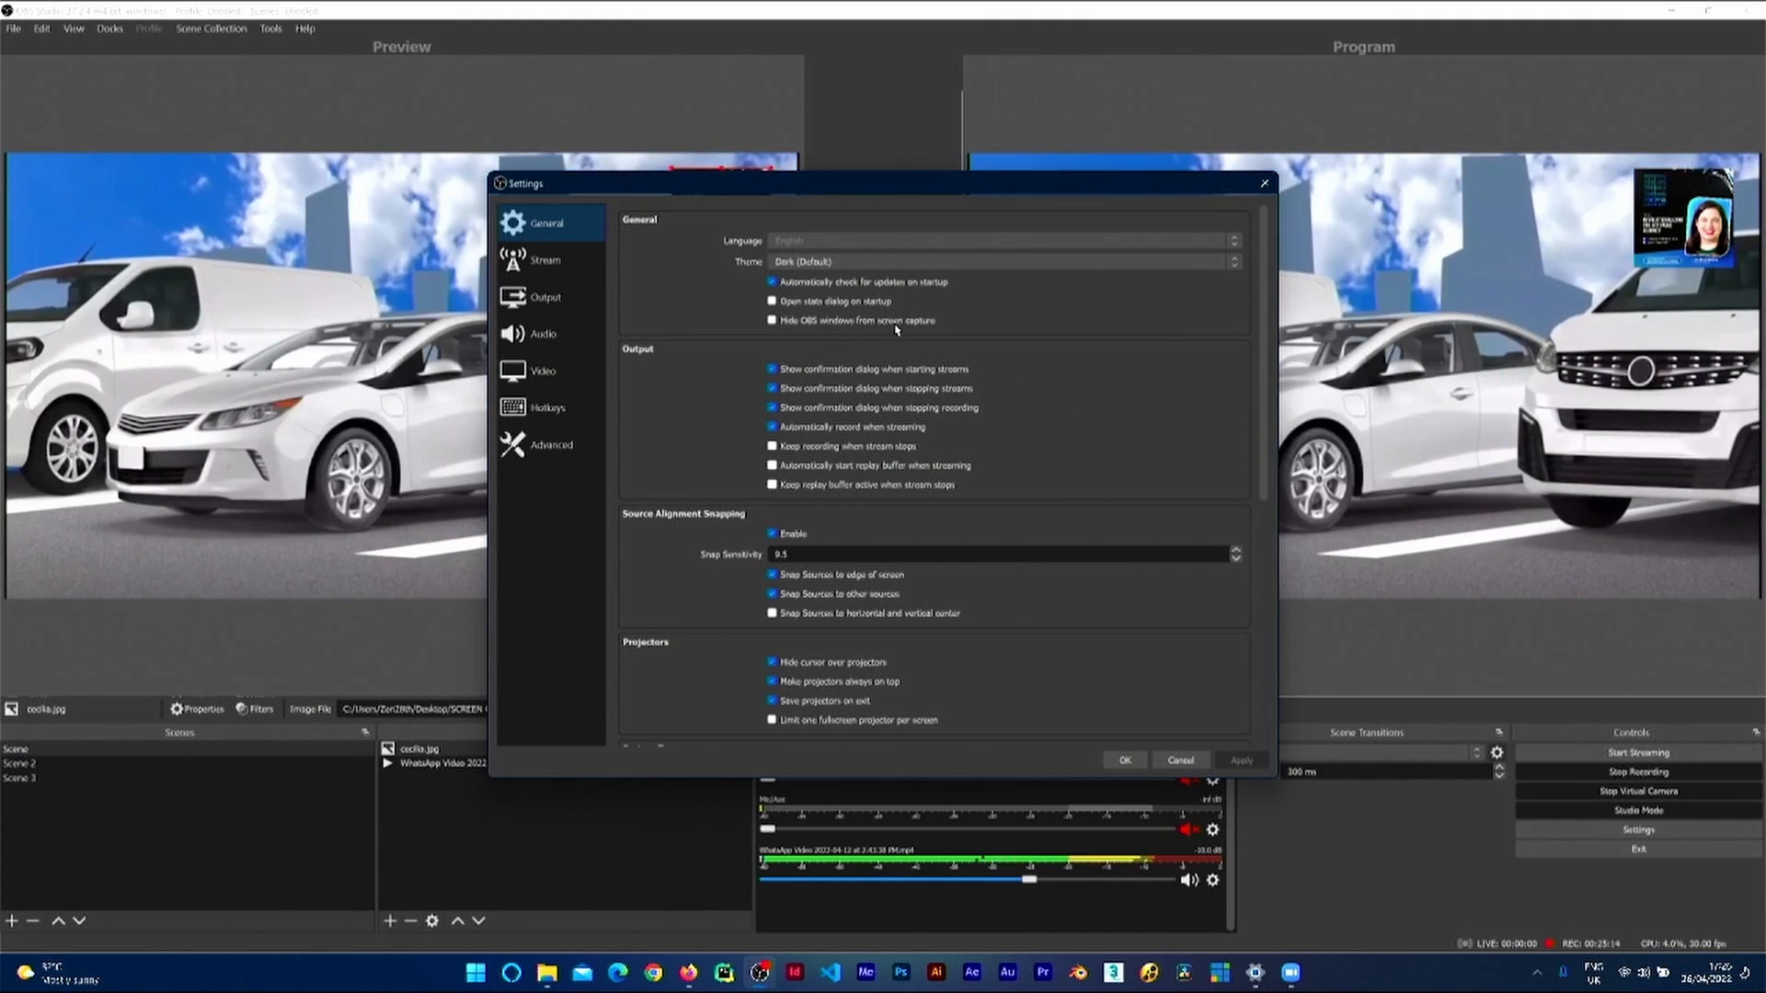
{"action": "mouse_move", "coordinate": [903, 329]}
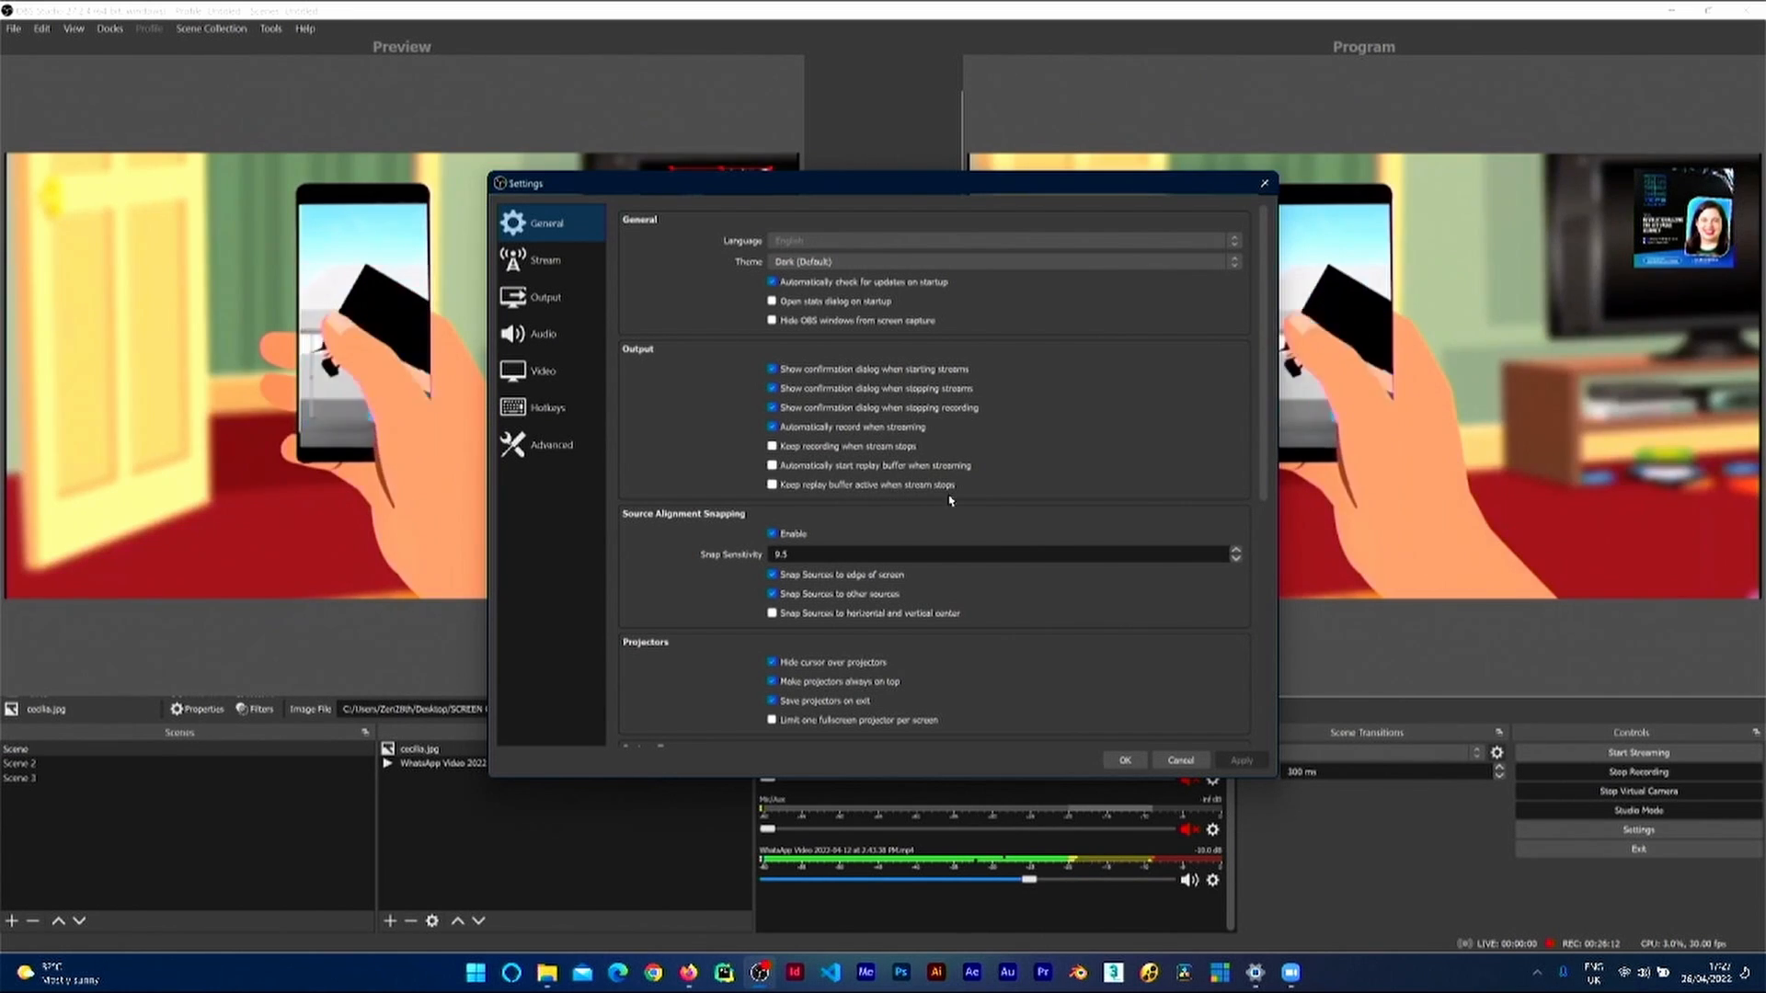
{"action": "scroll", "coordinate": [1248, 490], "scroll_direction": "down", "scroll_amount": 3}
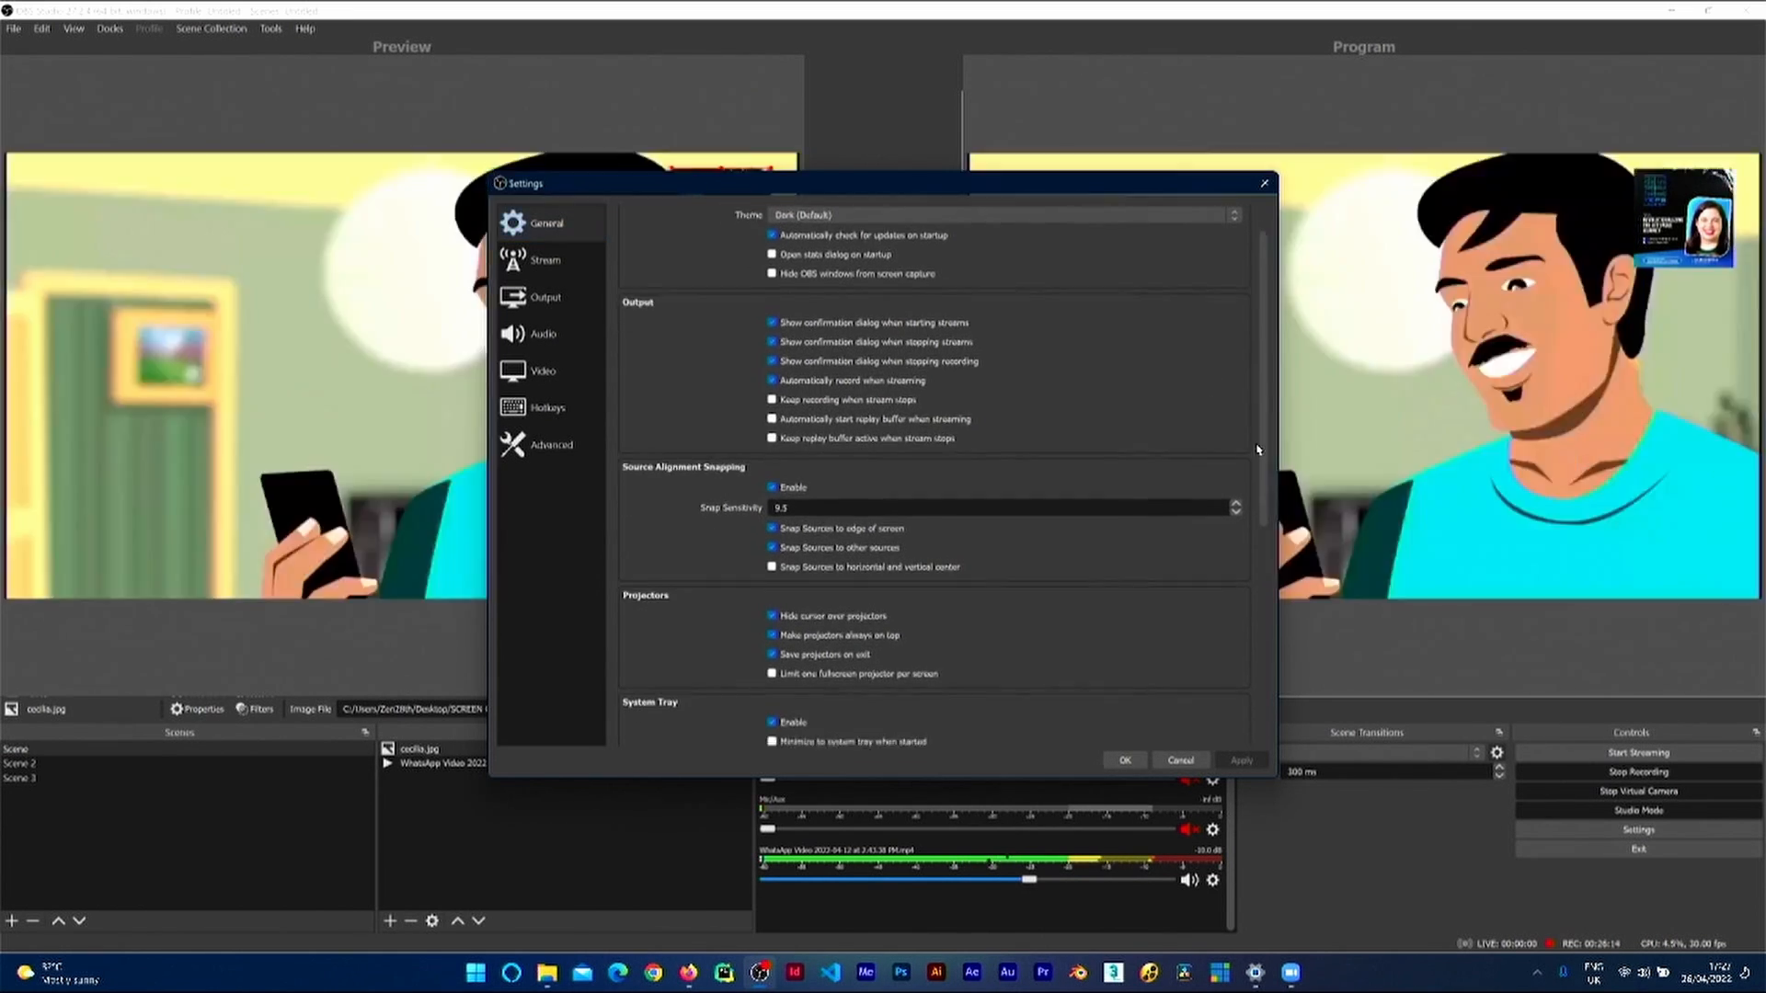
{"action": "scroll", "coordinate": [1248, 490], "scroll_direction": "down", "scroll_amount": 1}
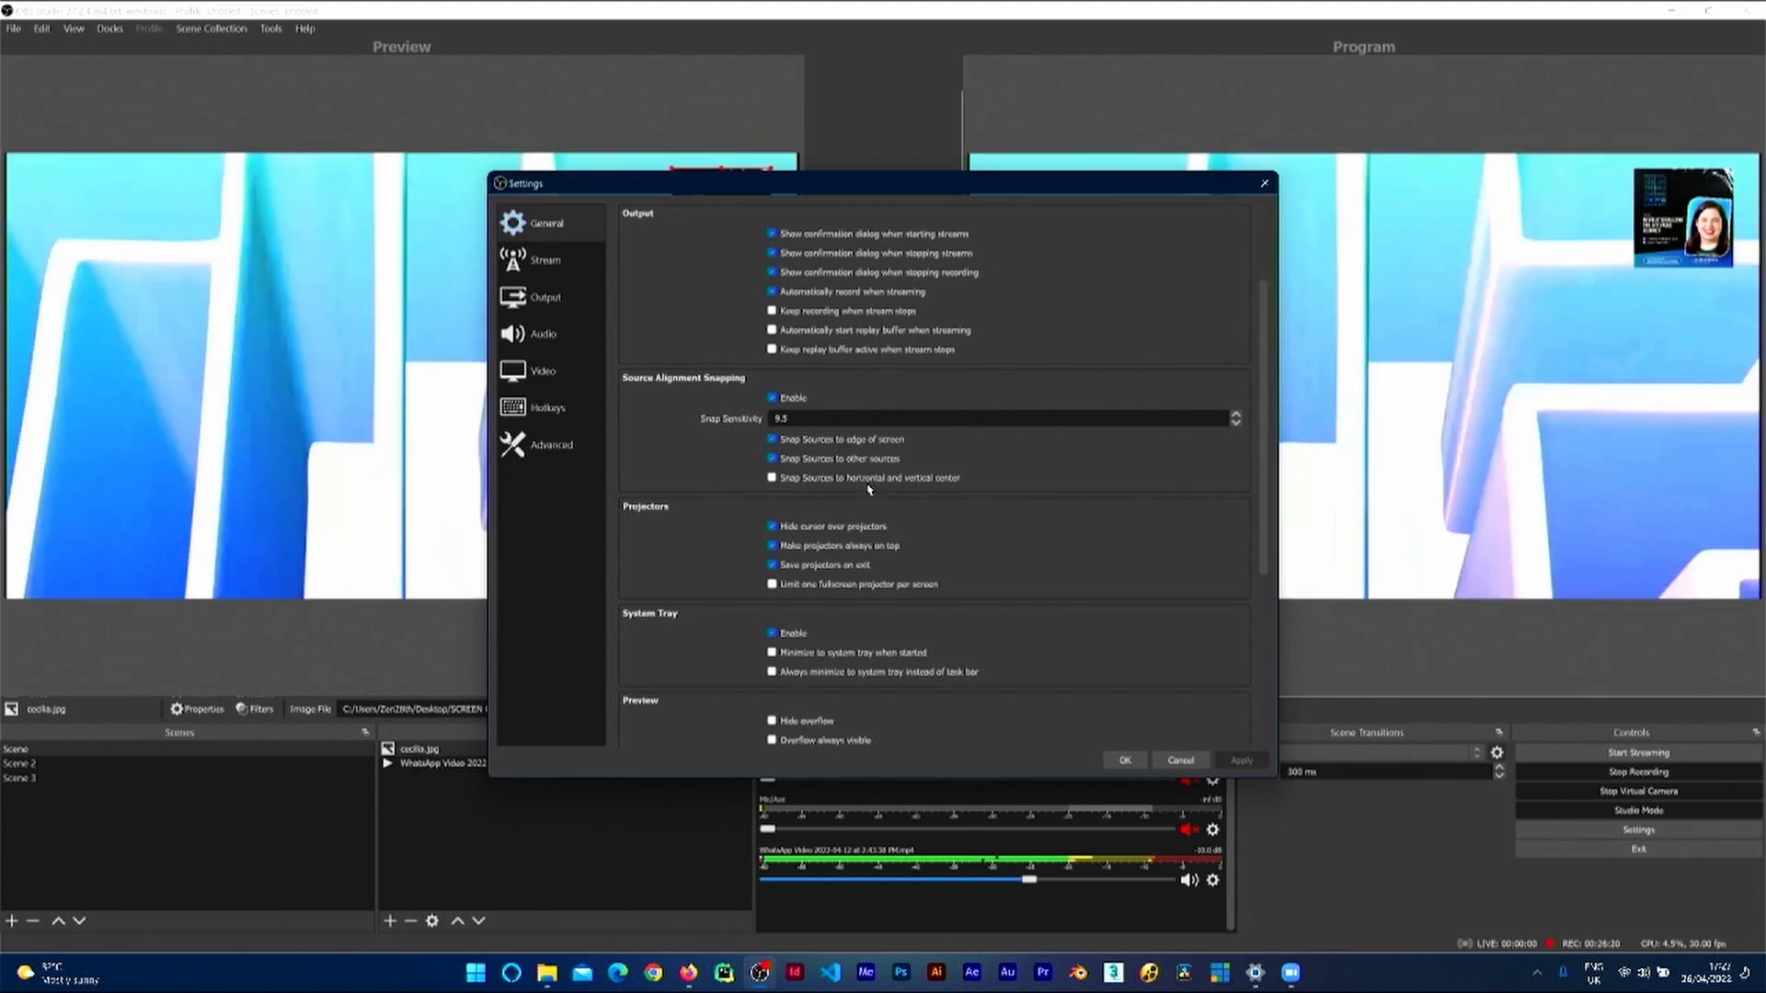
{"action": "left_click_drag", "start_coordinate": [1269, 491], "coordinate": [1264, 585]}
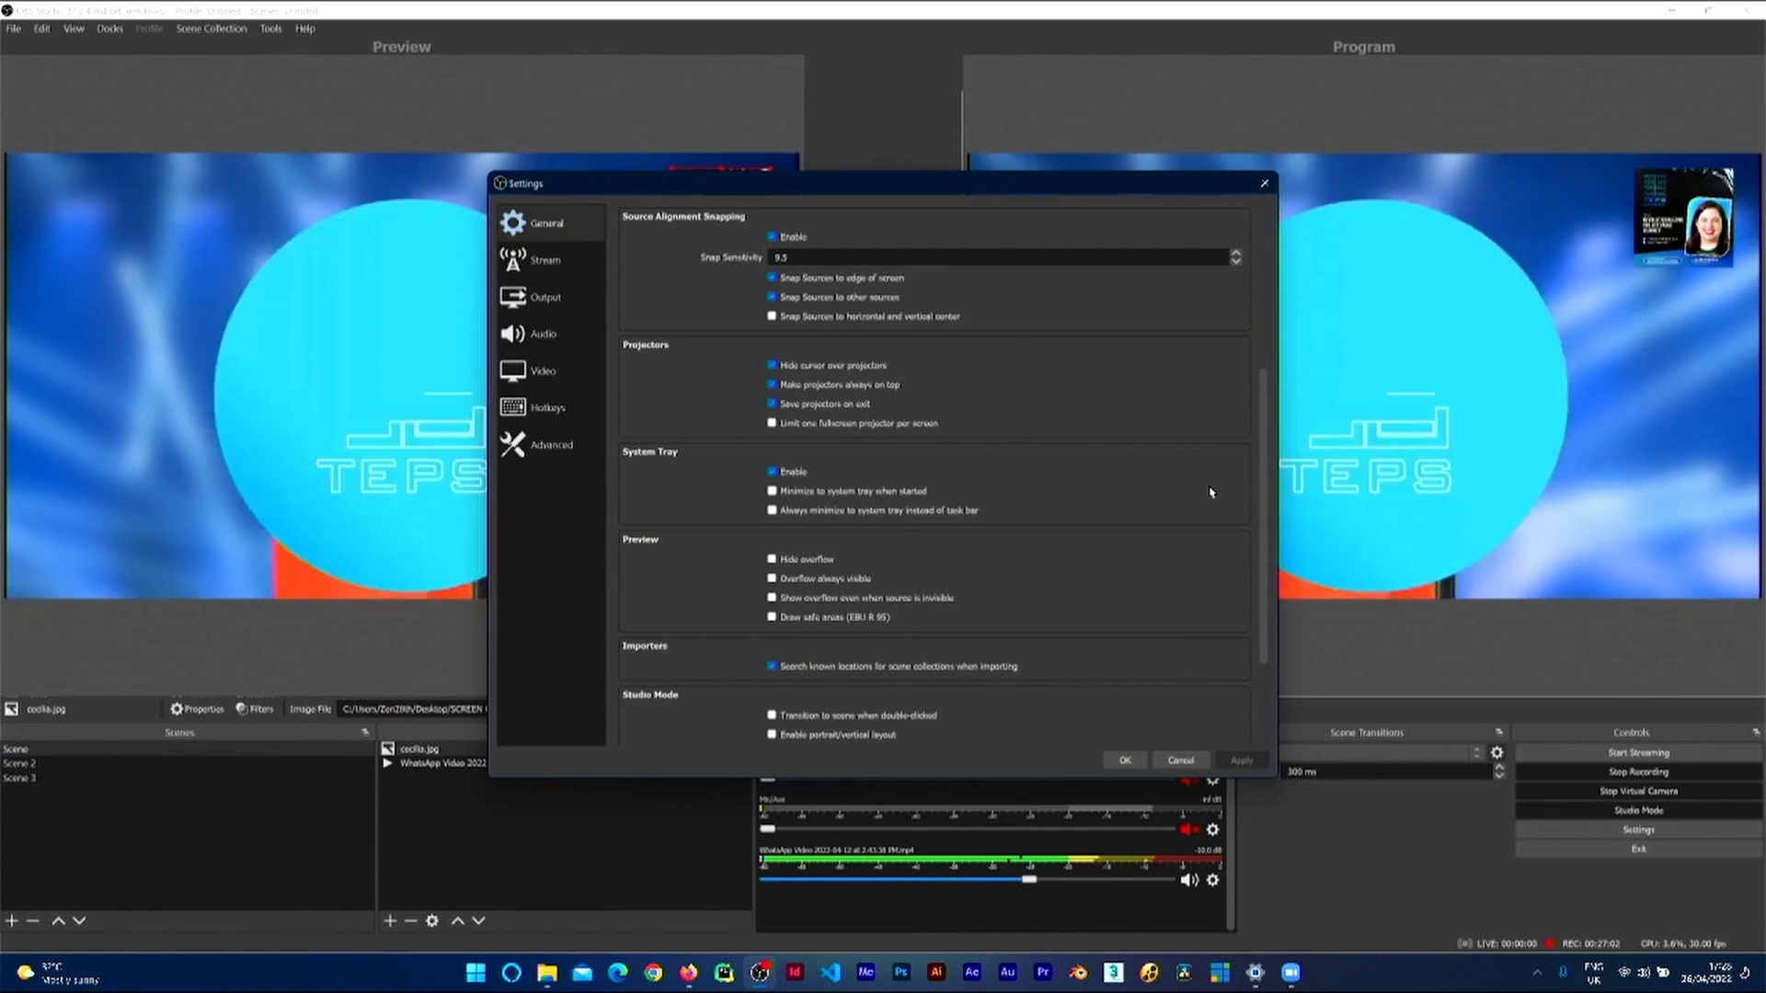
{"action": "left_click", "coordinate": [1266, 189]}
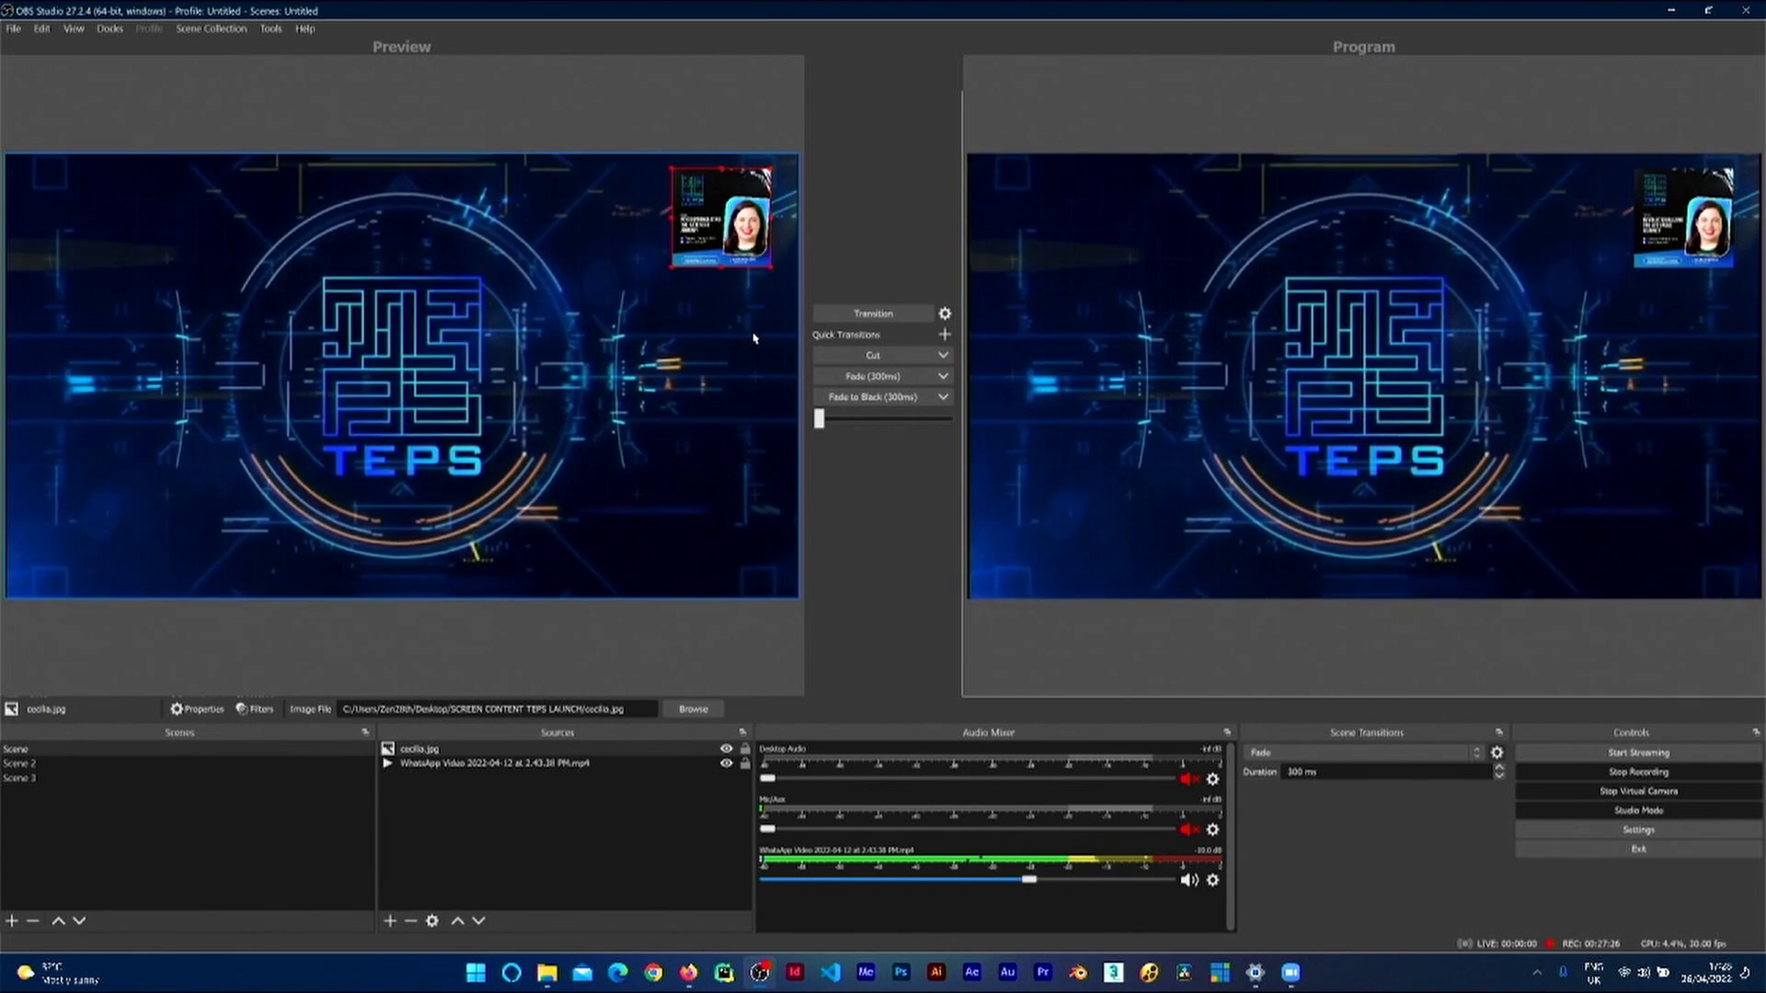
Step: Check the preview and program projector options, show the preview in a fullscreen projector on the second display, and close it
{"action": "right_click", "coordinate": [625, 384]}
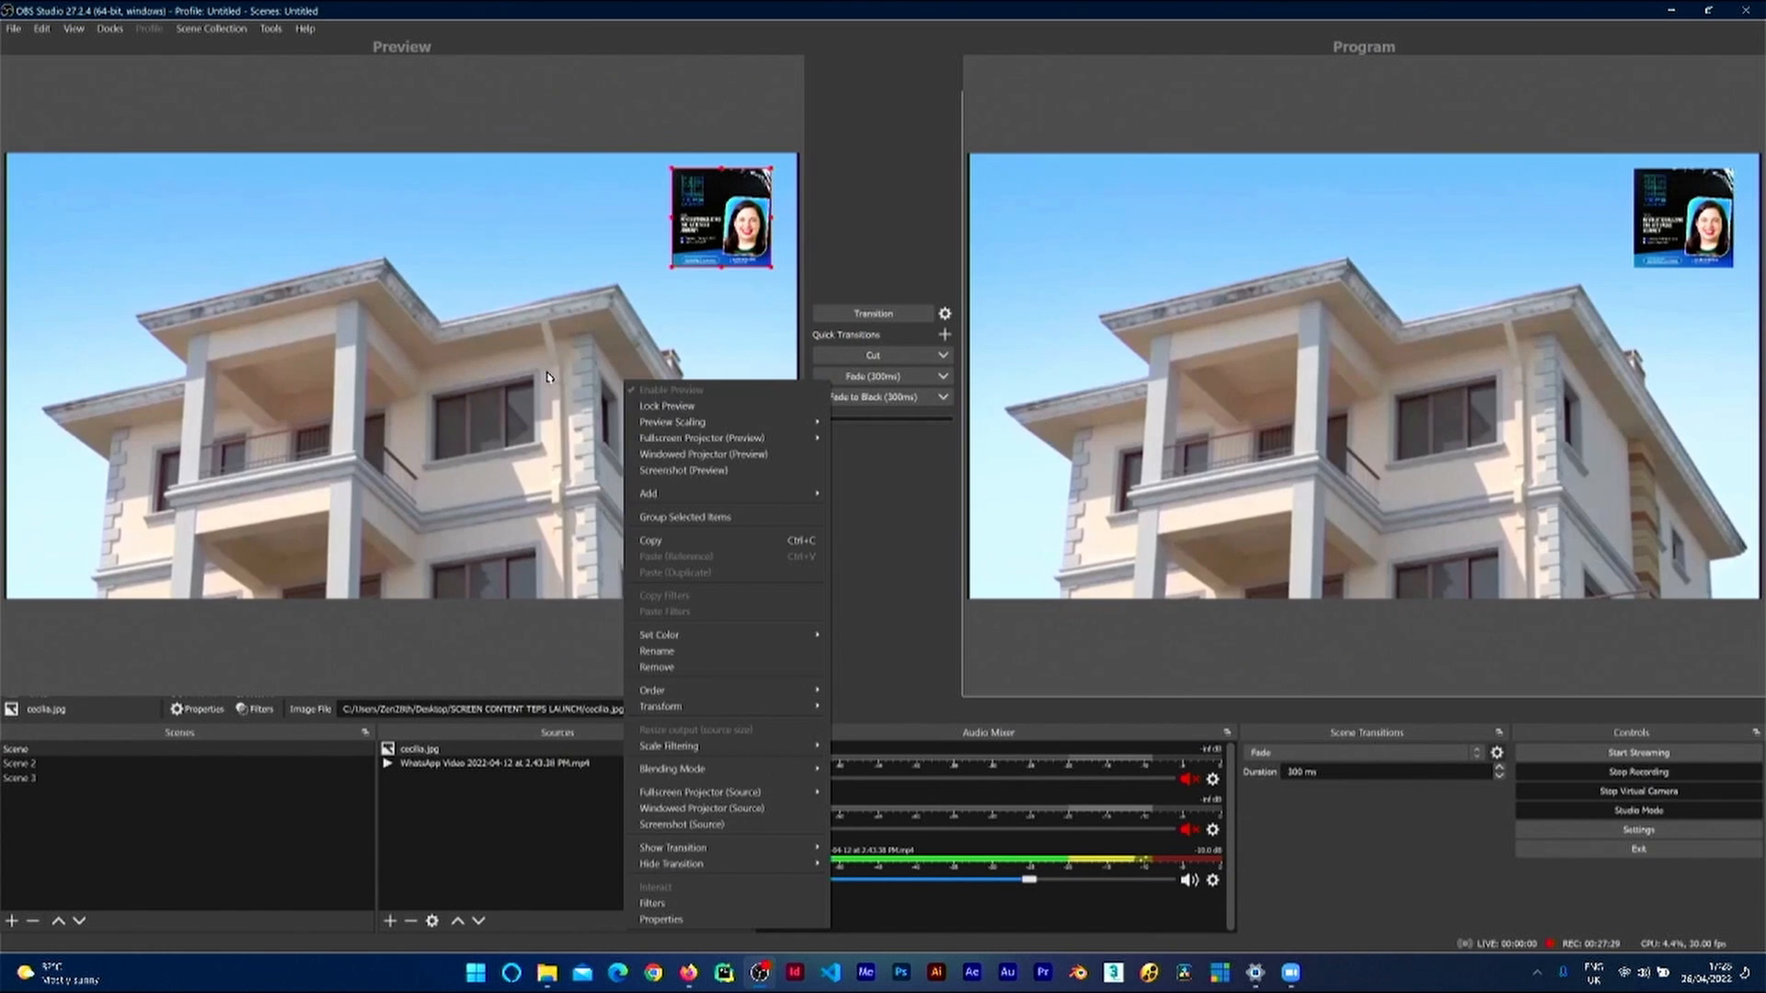
{"action": "right_click", "coordinate": [549, 377]}
{"action": "left_click", "coordinate": [1099, 414]}
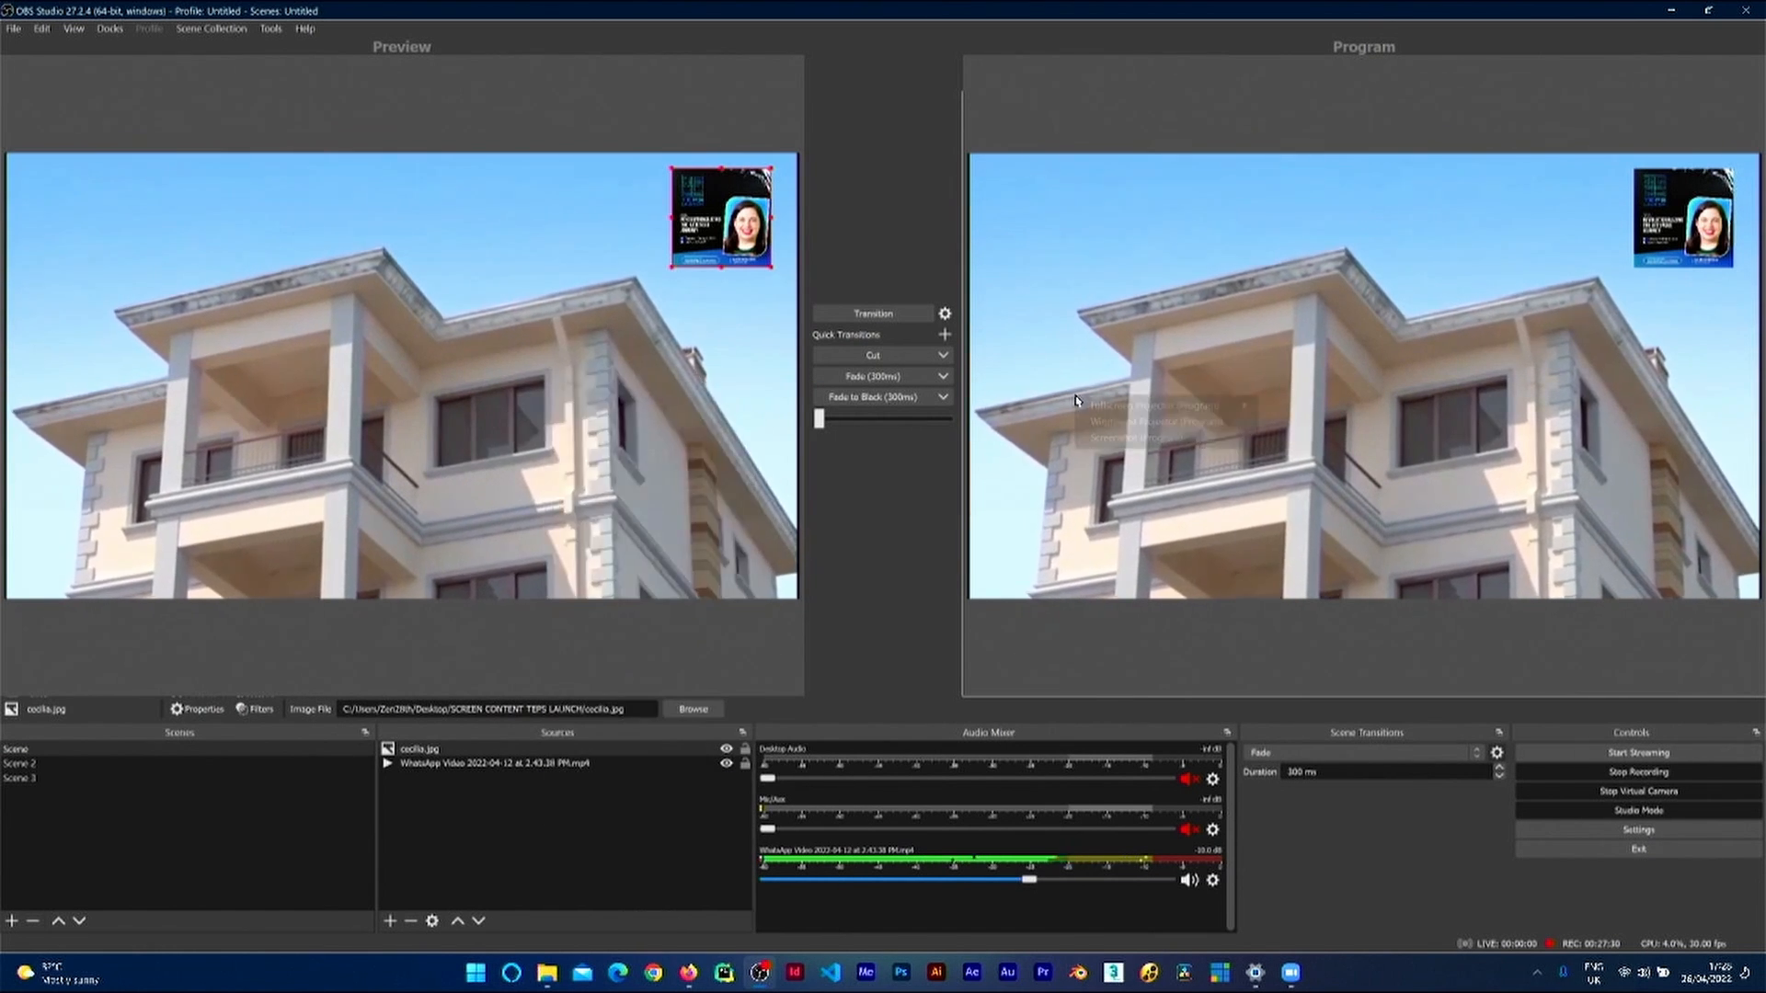
{"action": "right_click", "coordinate": [1083, 398]}
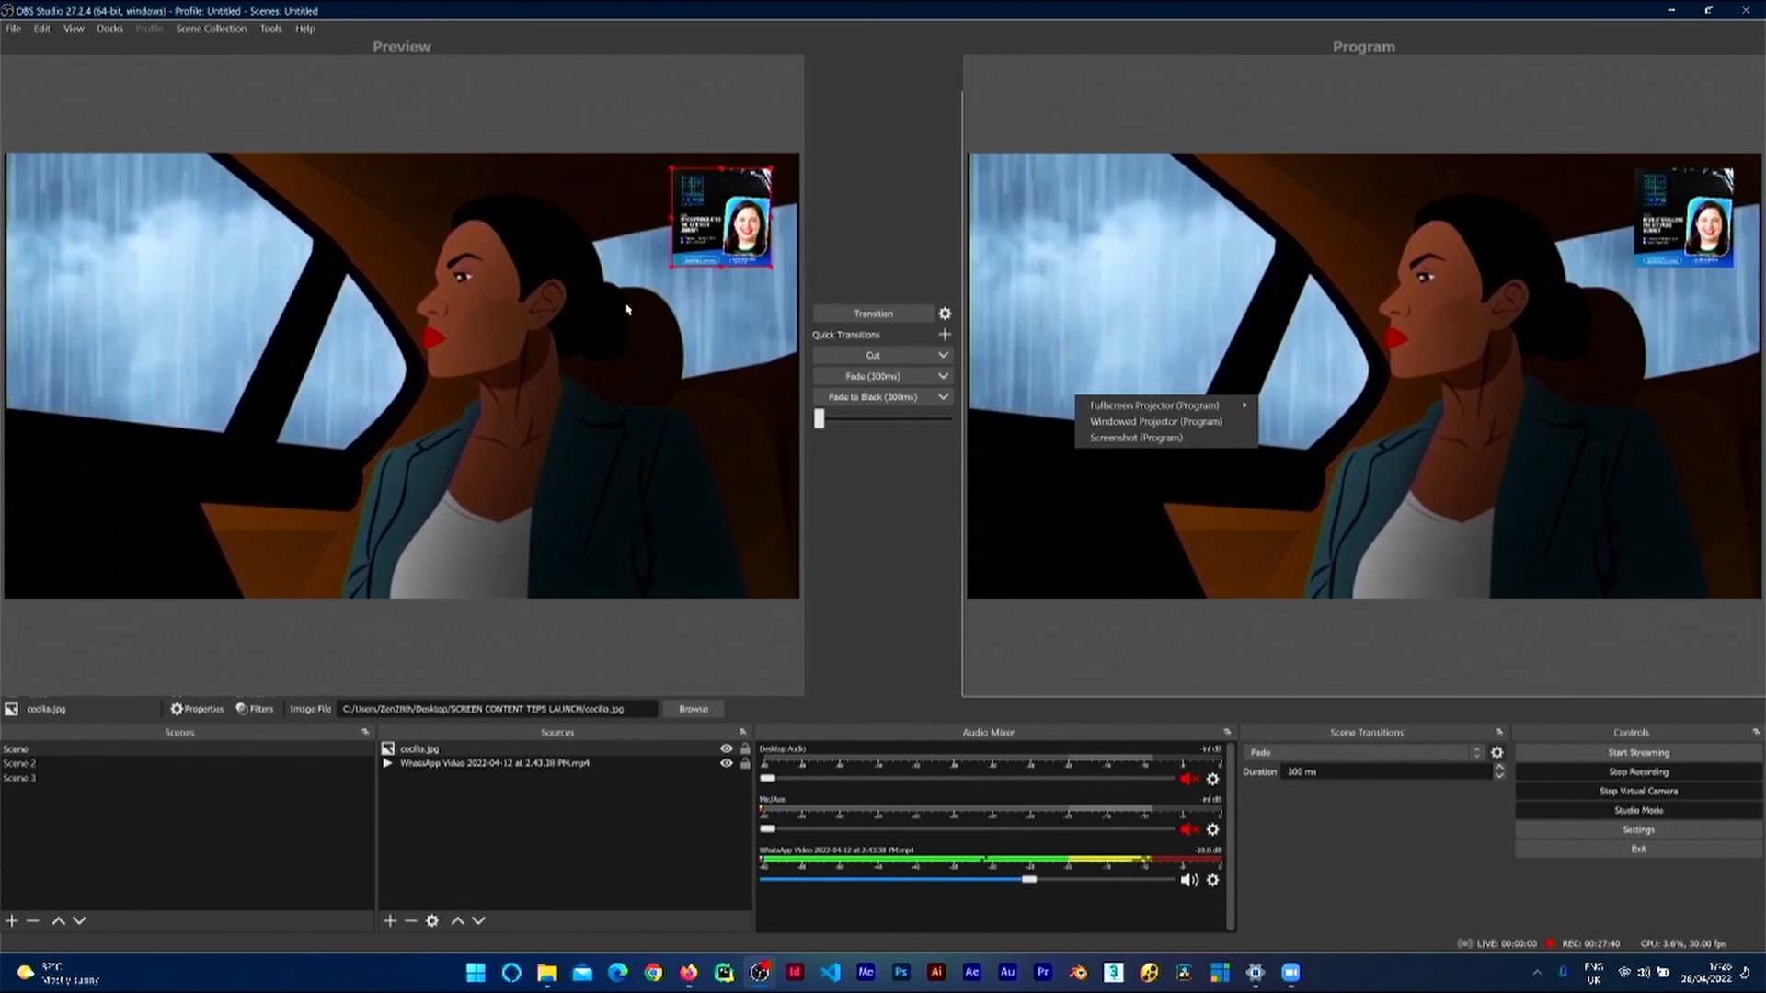
{"action": "left_click", "coordinate": [448, 307]}
{"action": "right_click", "coordinate": [448, 307]}
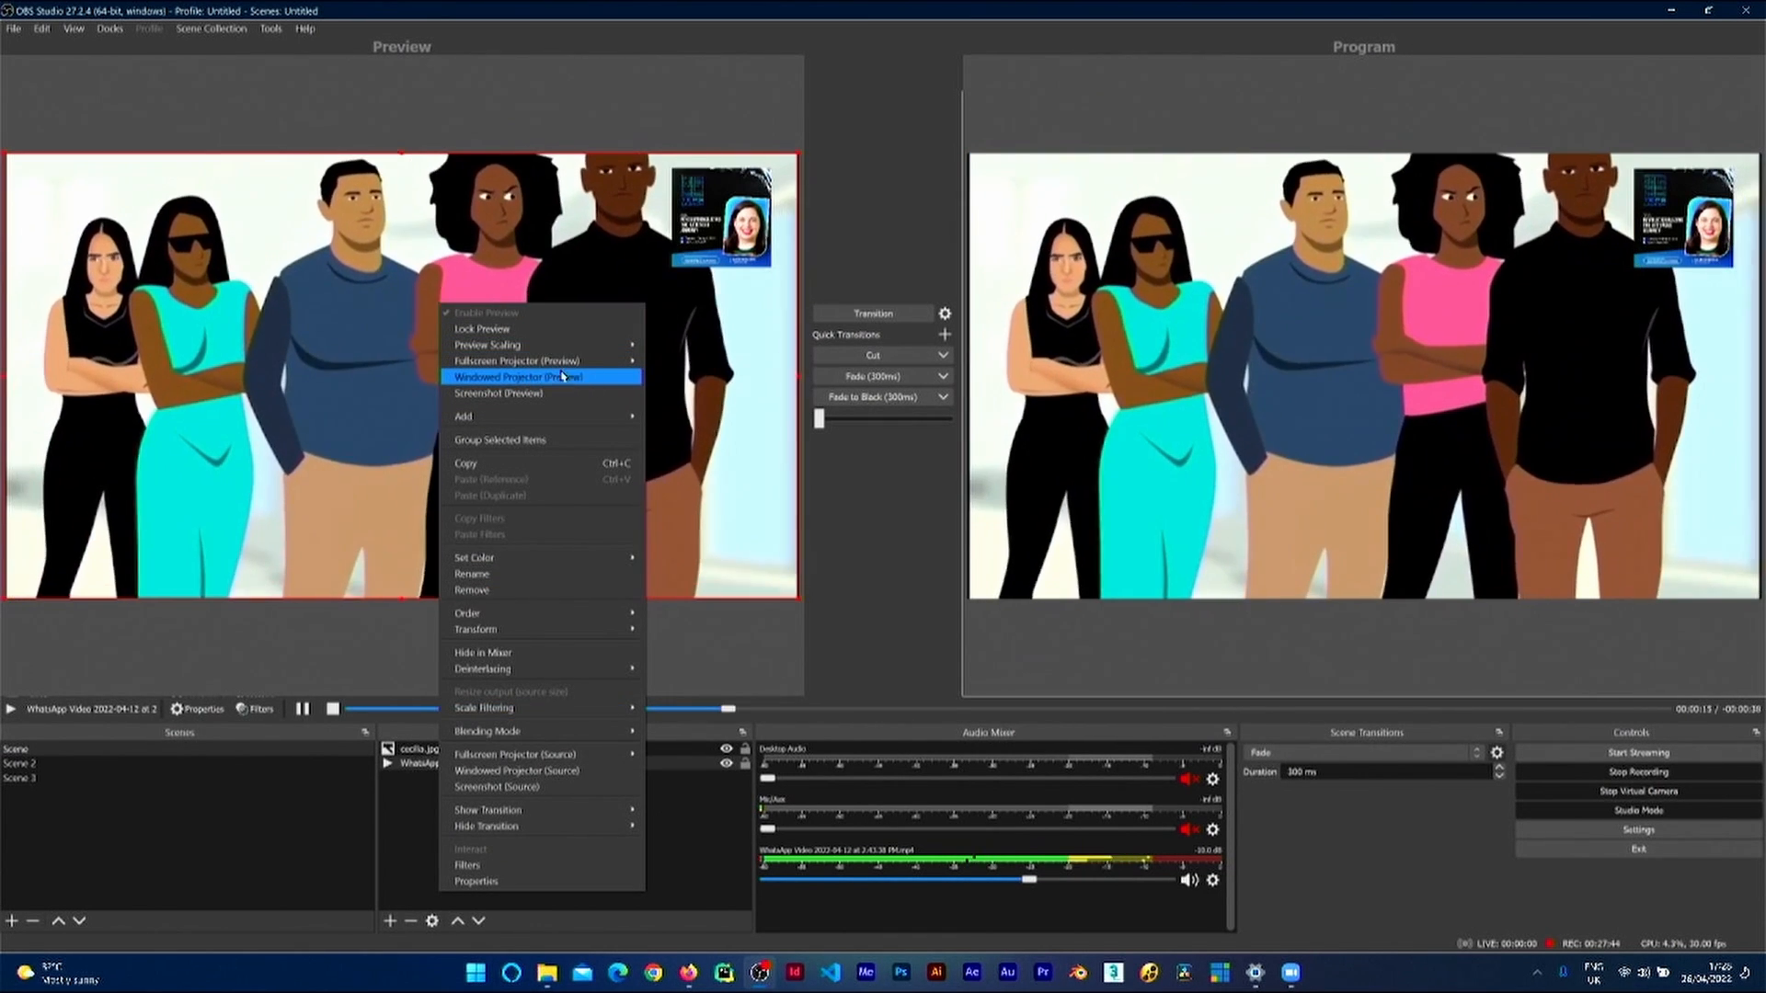
{"action": "mouse_move", "coordinate": [588, 360]}
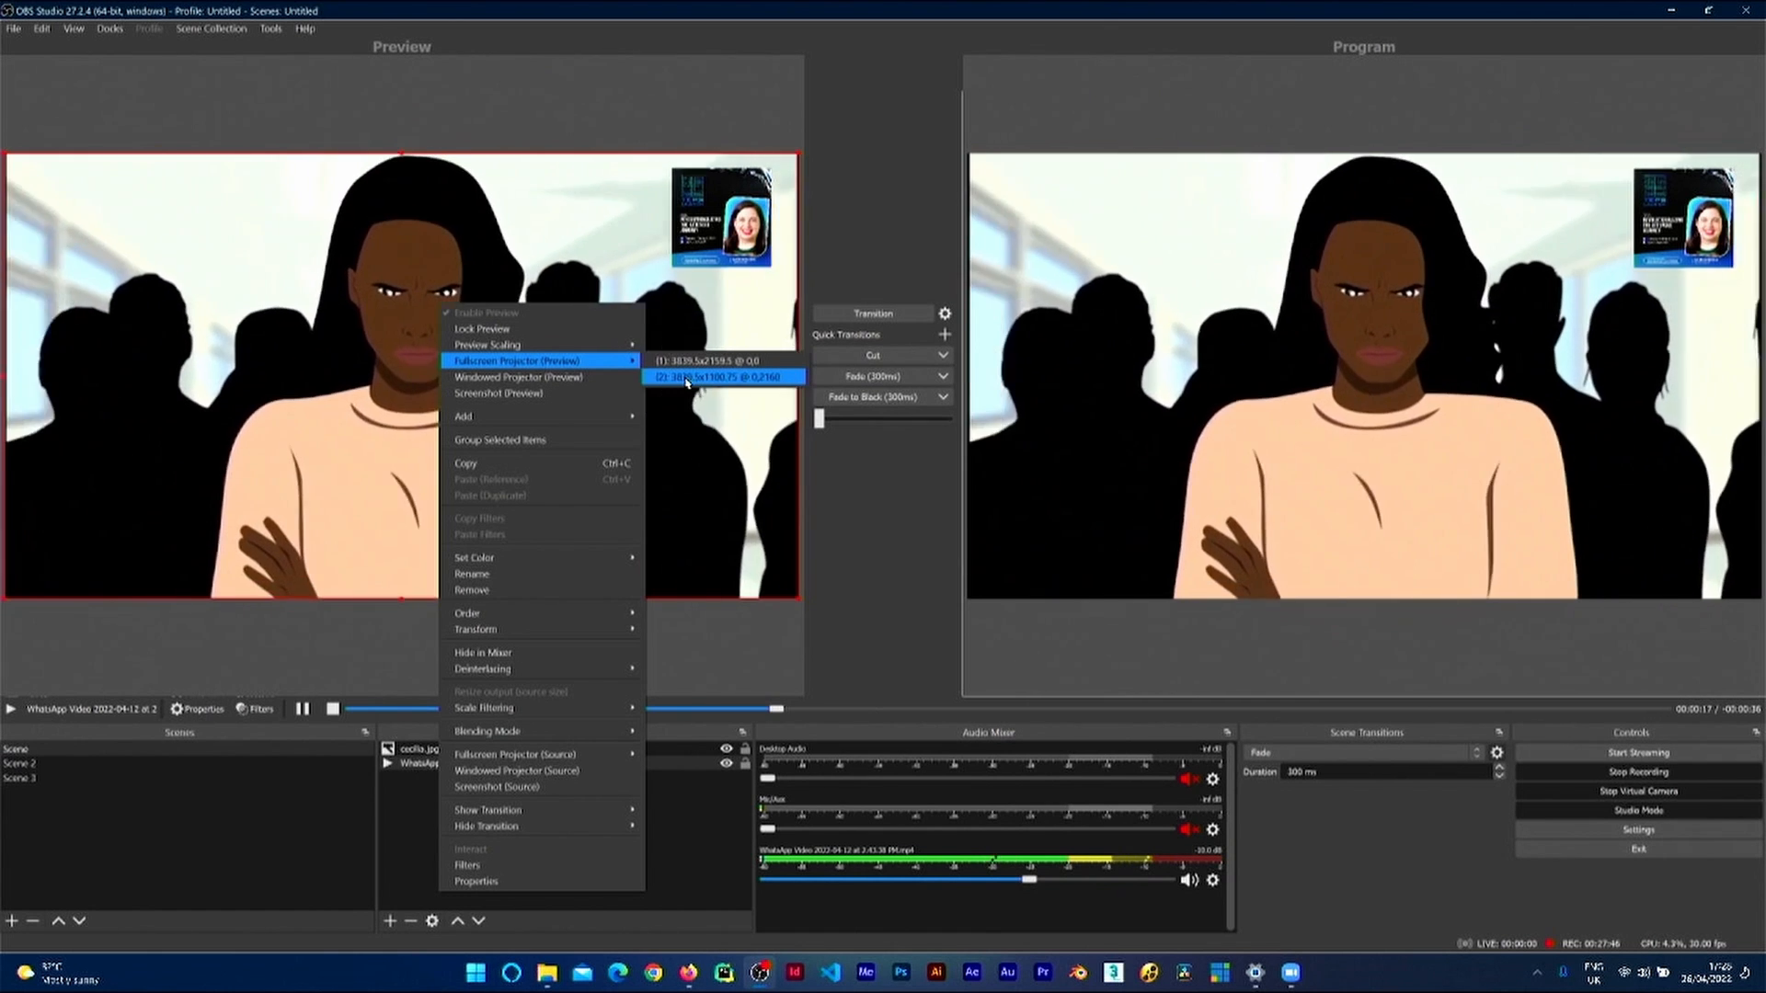
{"action": "left_click", "coordinate": [685, 378]}
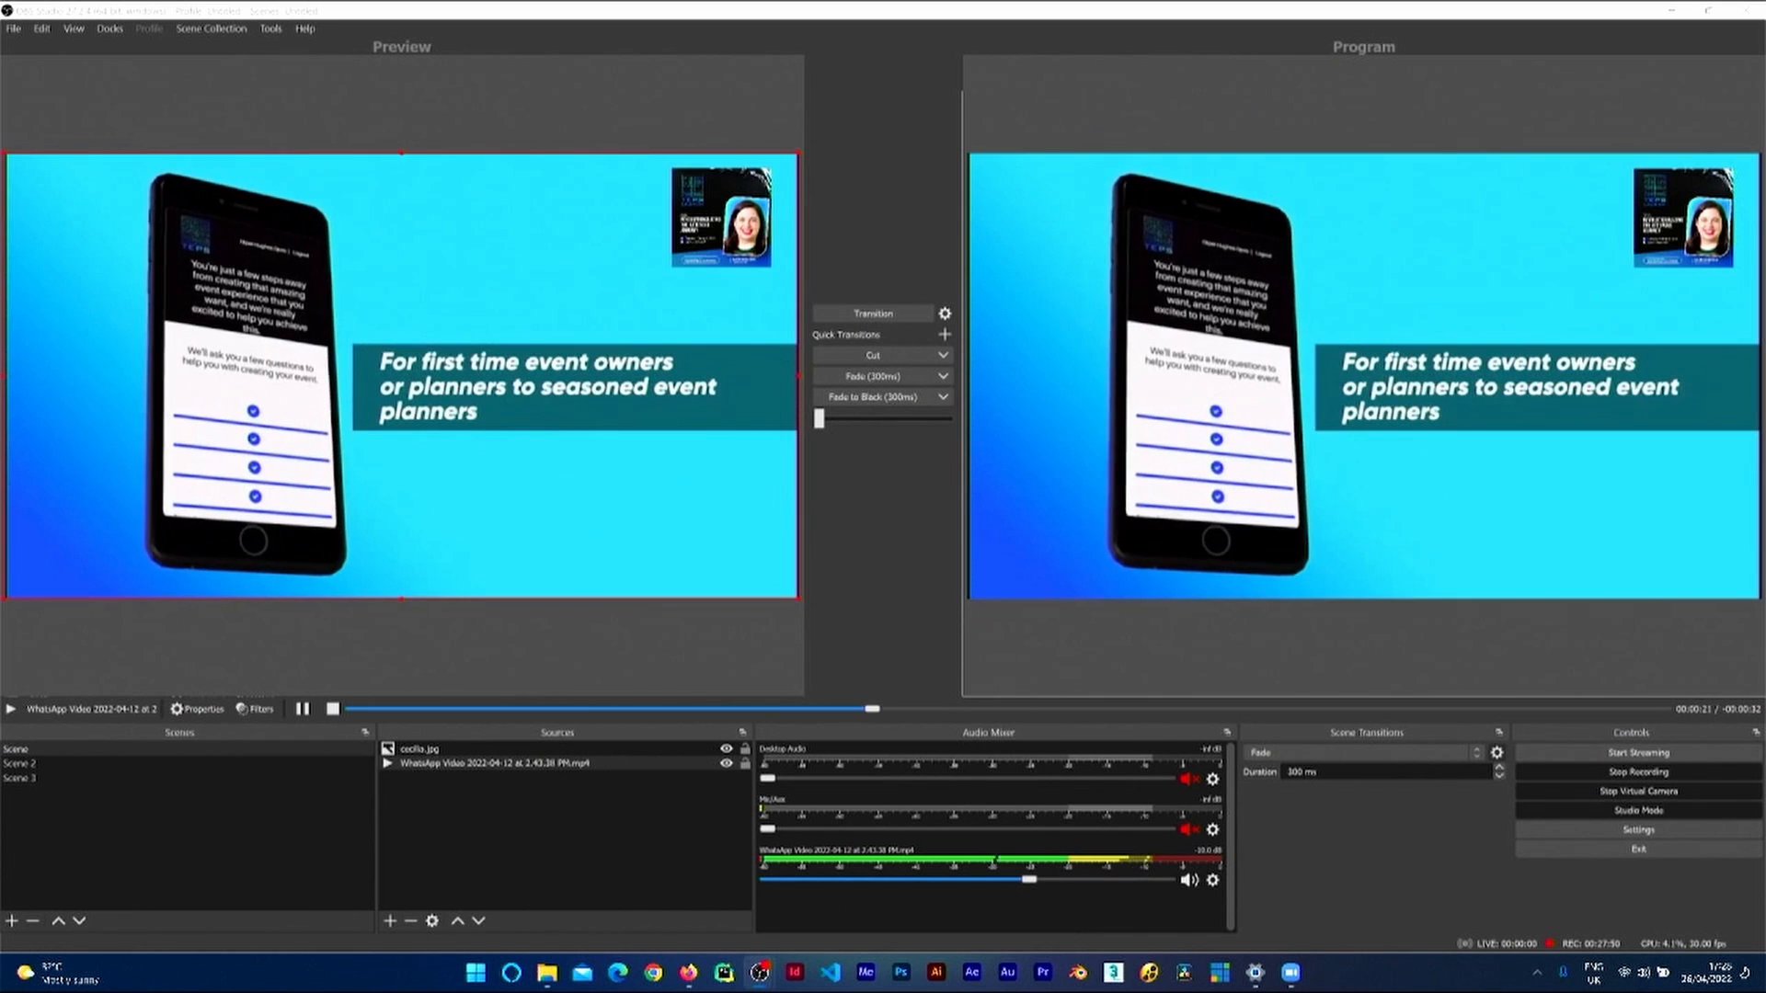
{"action": "key", "text": "Escape"}
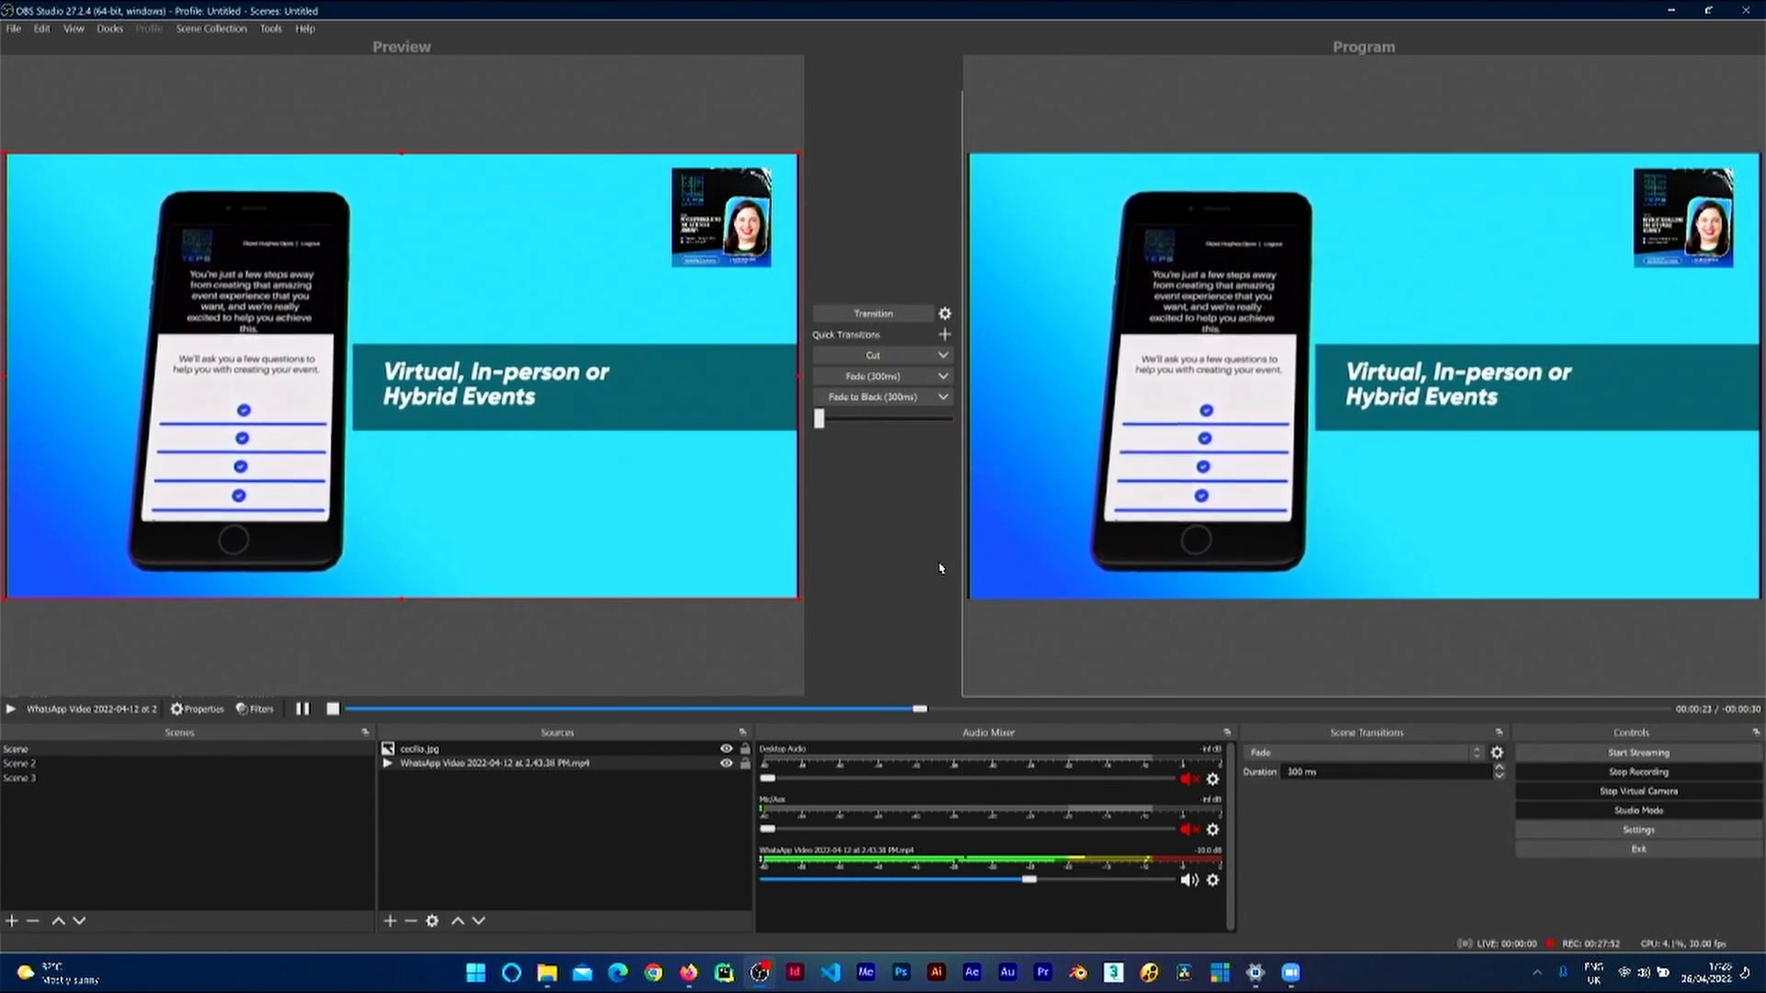
Step: Open a windowed projector of the preview, enlarge it and place it over the program view, and close it
{"action": "right_click", "coordinate": [467, 370]}
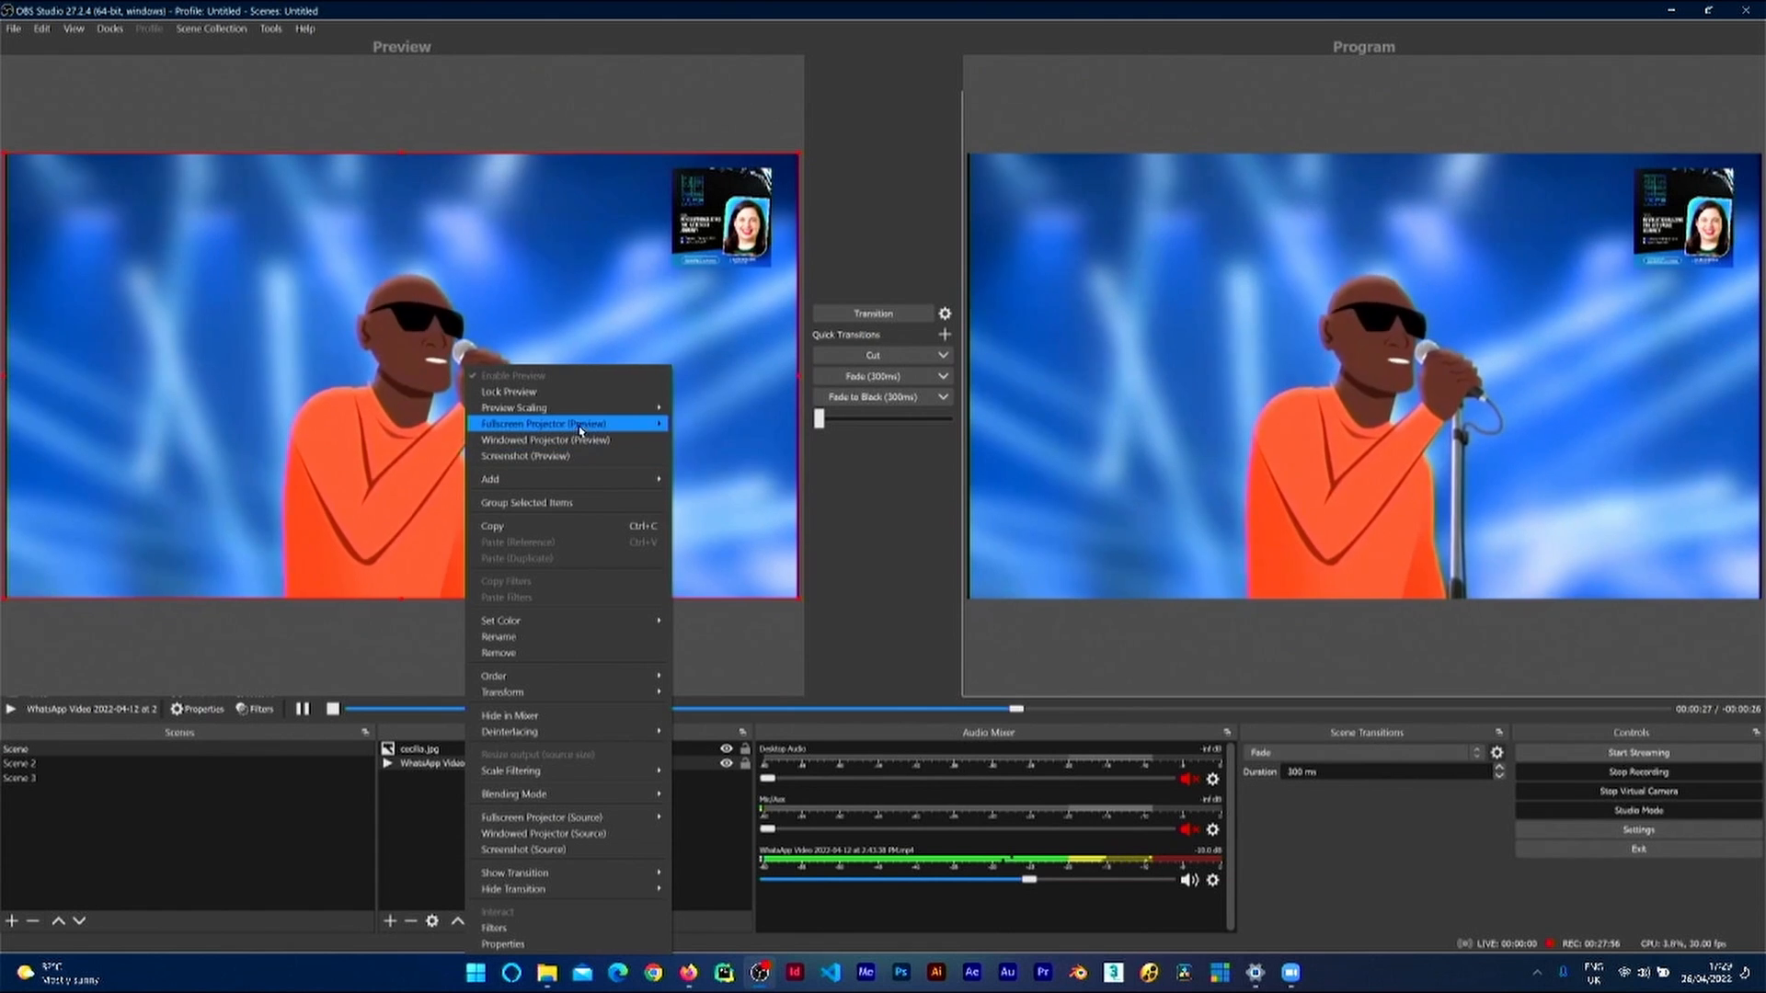
{"action": "mouse_move", "coordinate": [617, 424]}
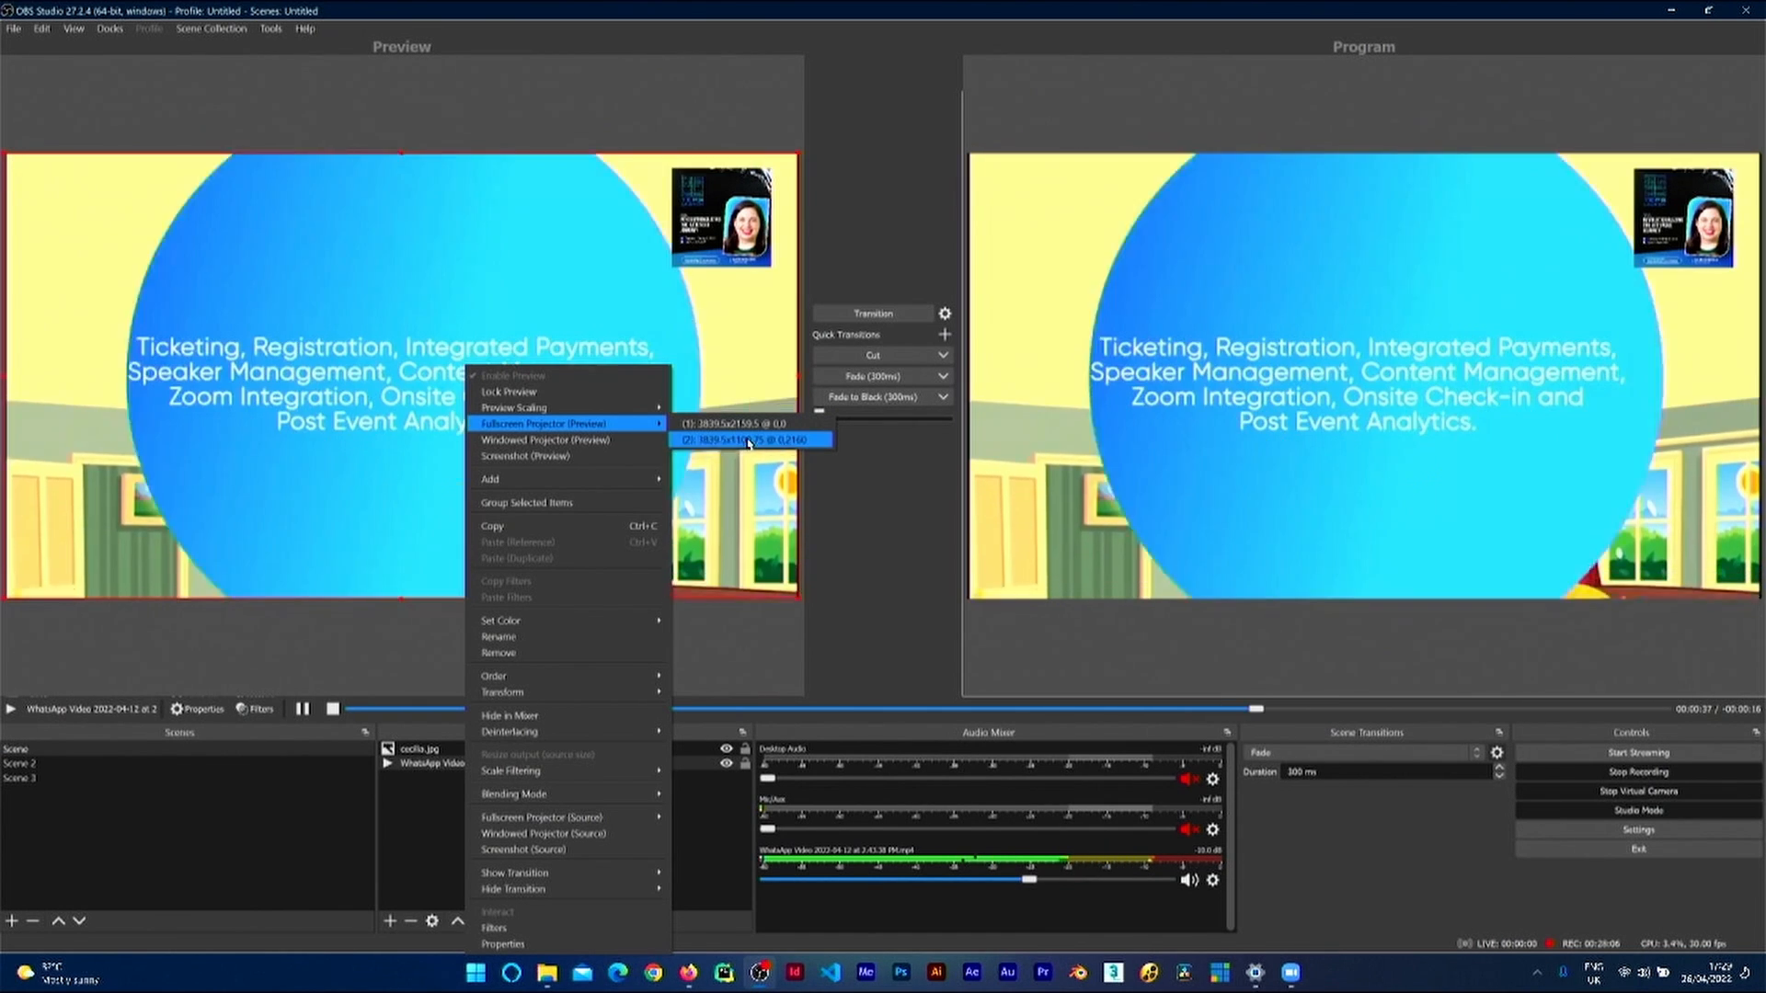
{"action": "left_click", "coordinate": [587, 441]}
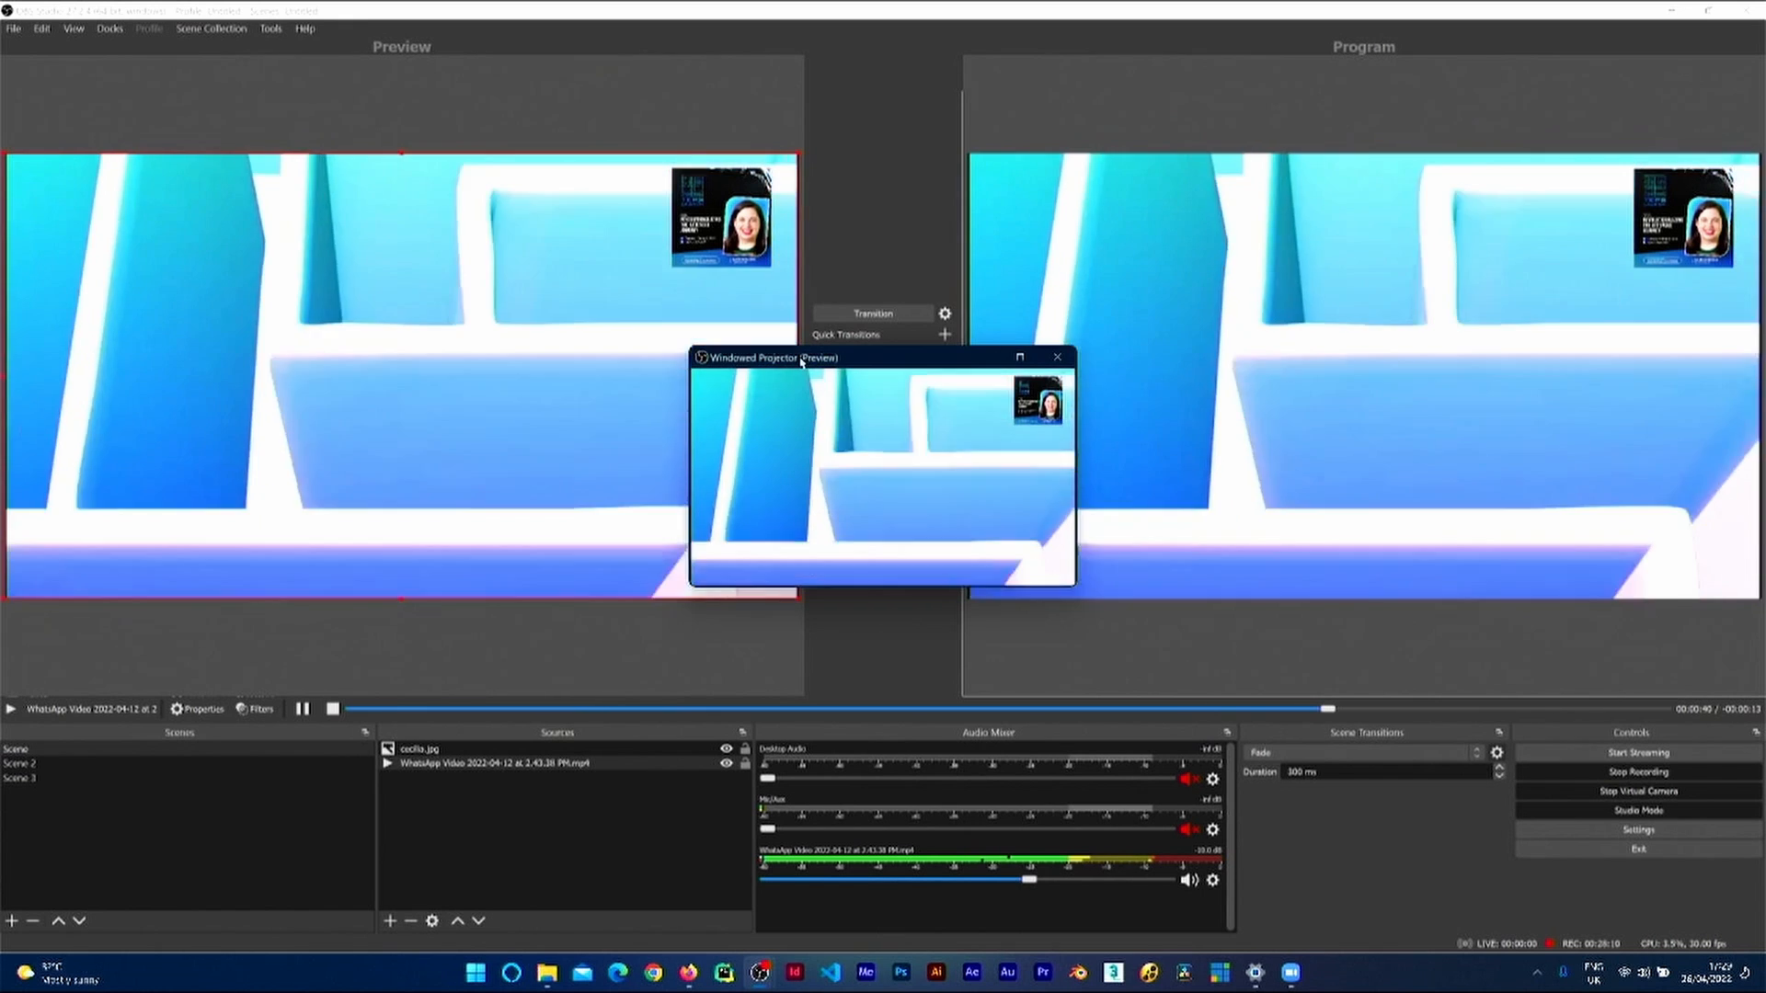
{"action": "left_click_drag", "start_coordinate": [804, 362], "coordinate": [430, 311]}
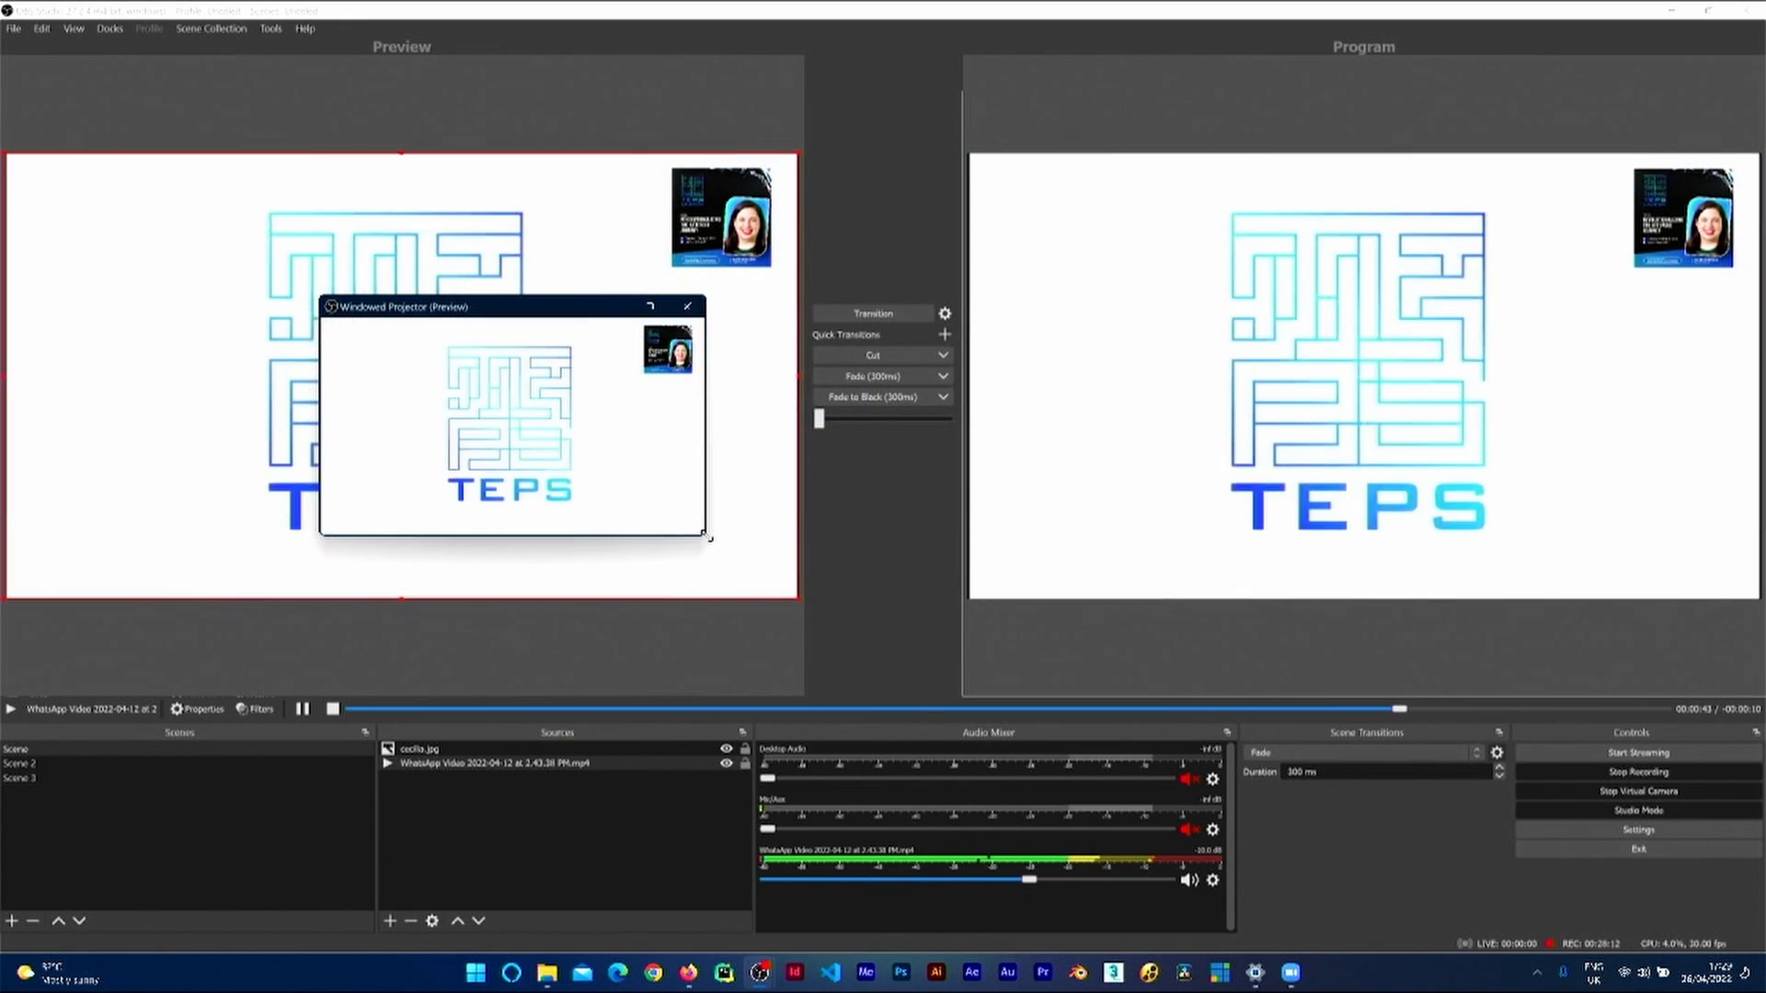
{"action": "left_click_drag", "start_coordinate": [708, 538], "coordinate": [793, 623]}
{"action": "left_click_drag", "start_coordinate": [582, 307], "coordinate": [1245, 258]}
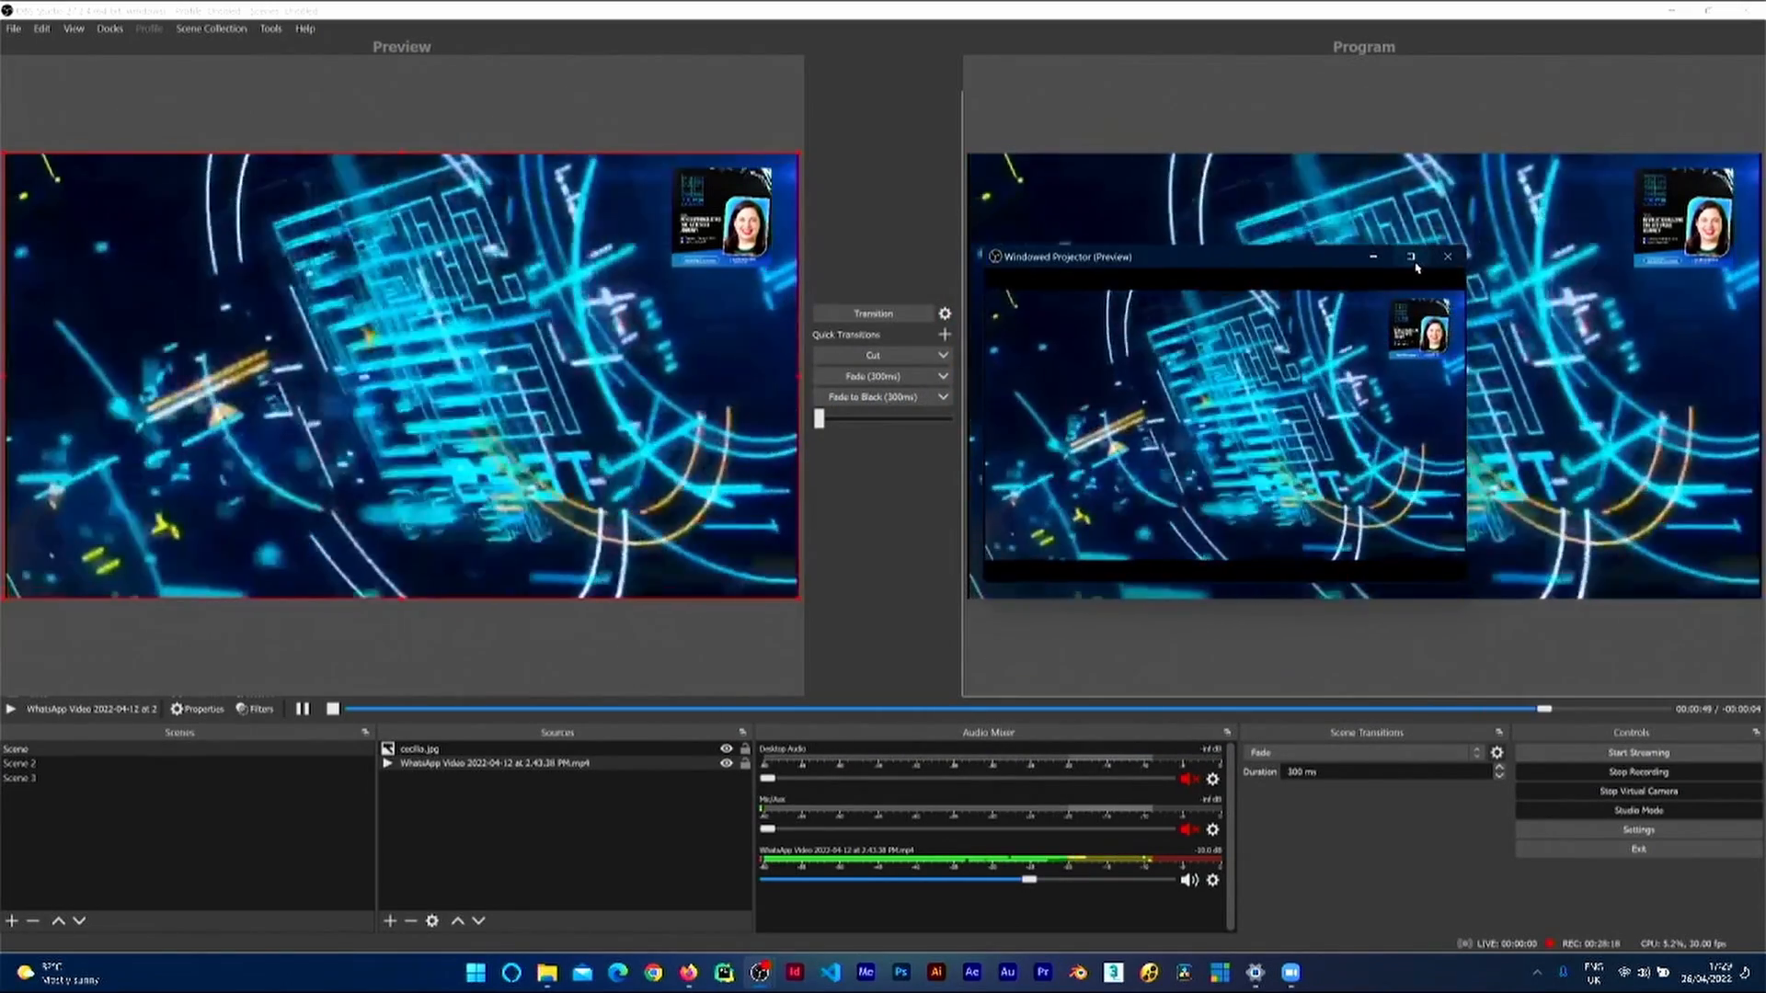
{"action": "mouse_move", "coordinate": [1411, 257]}
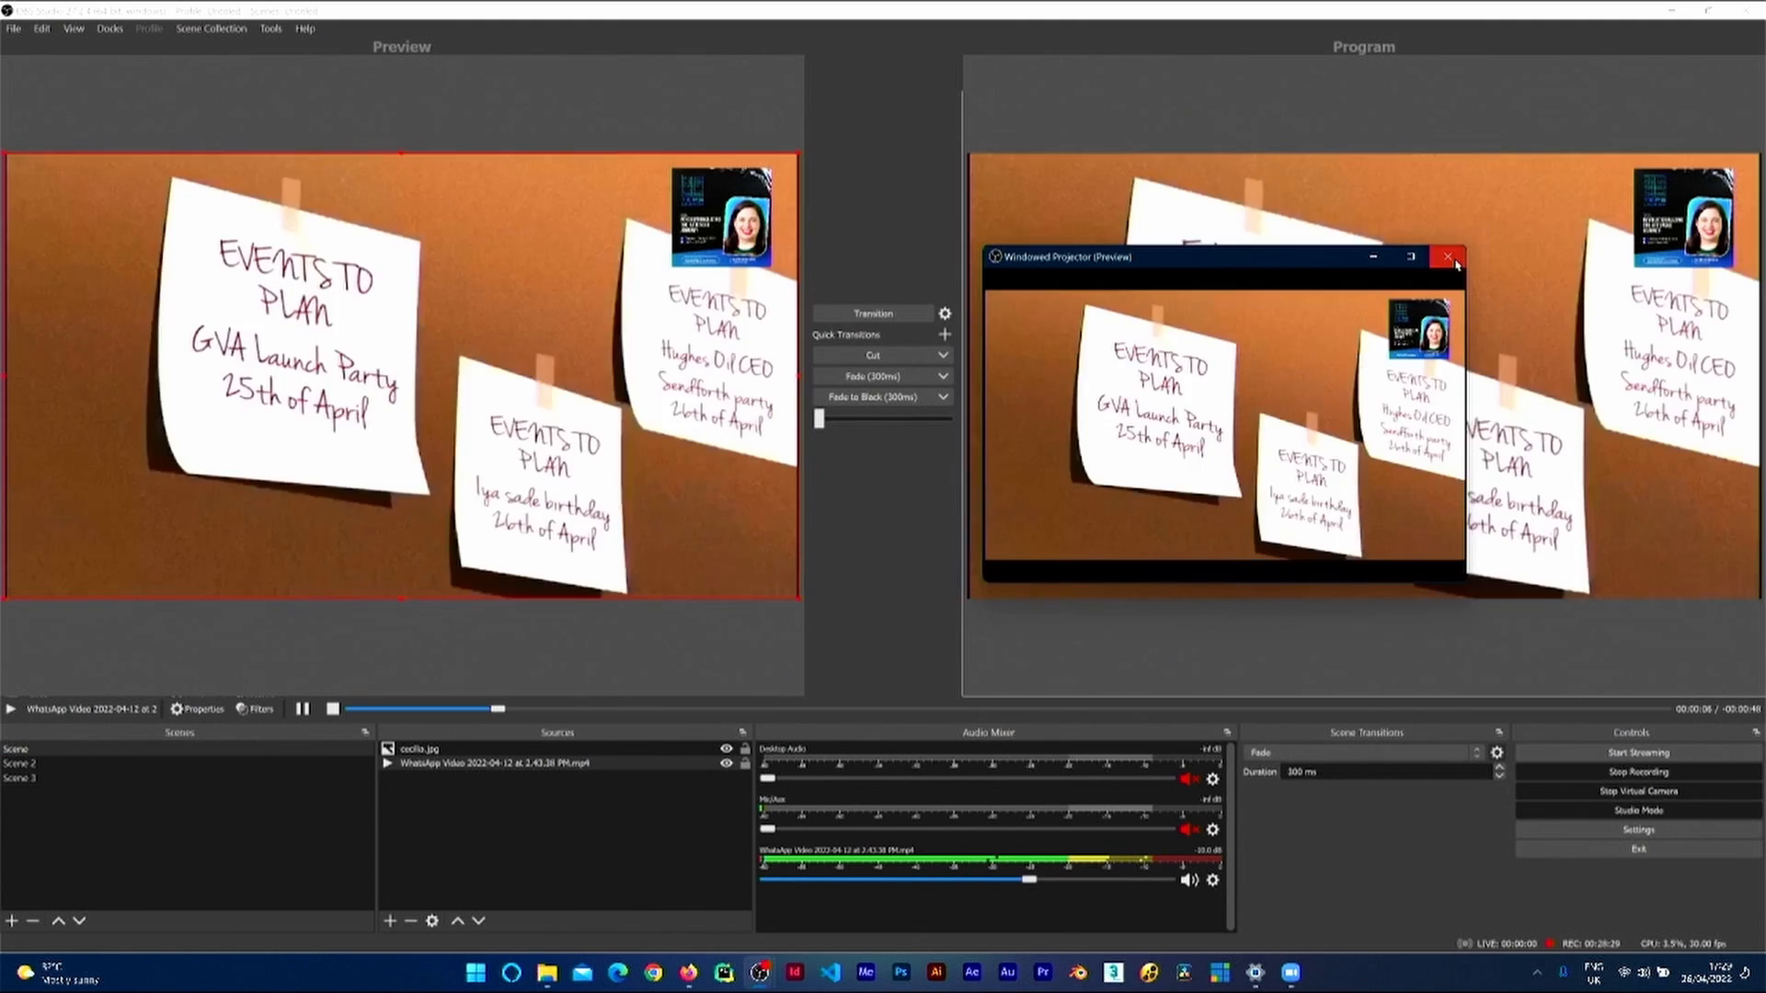
{"action": "left_click", "coordinate": [1458, 263]}
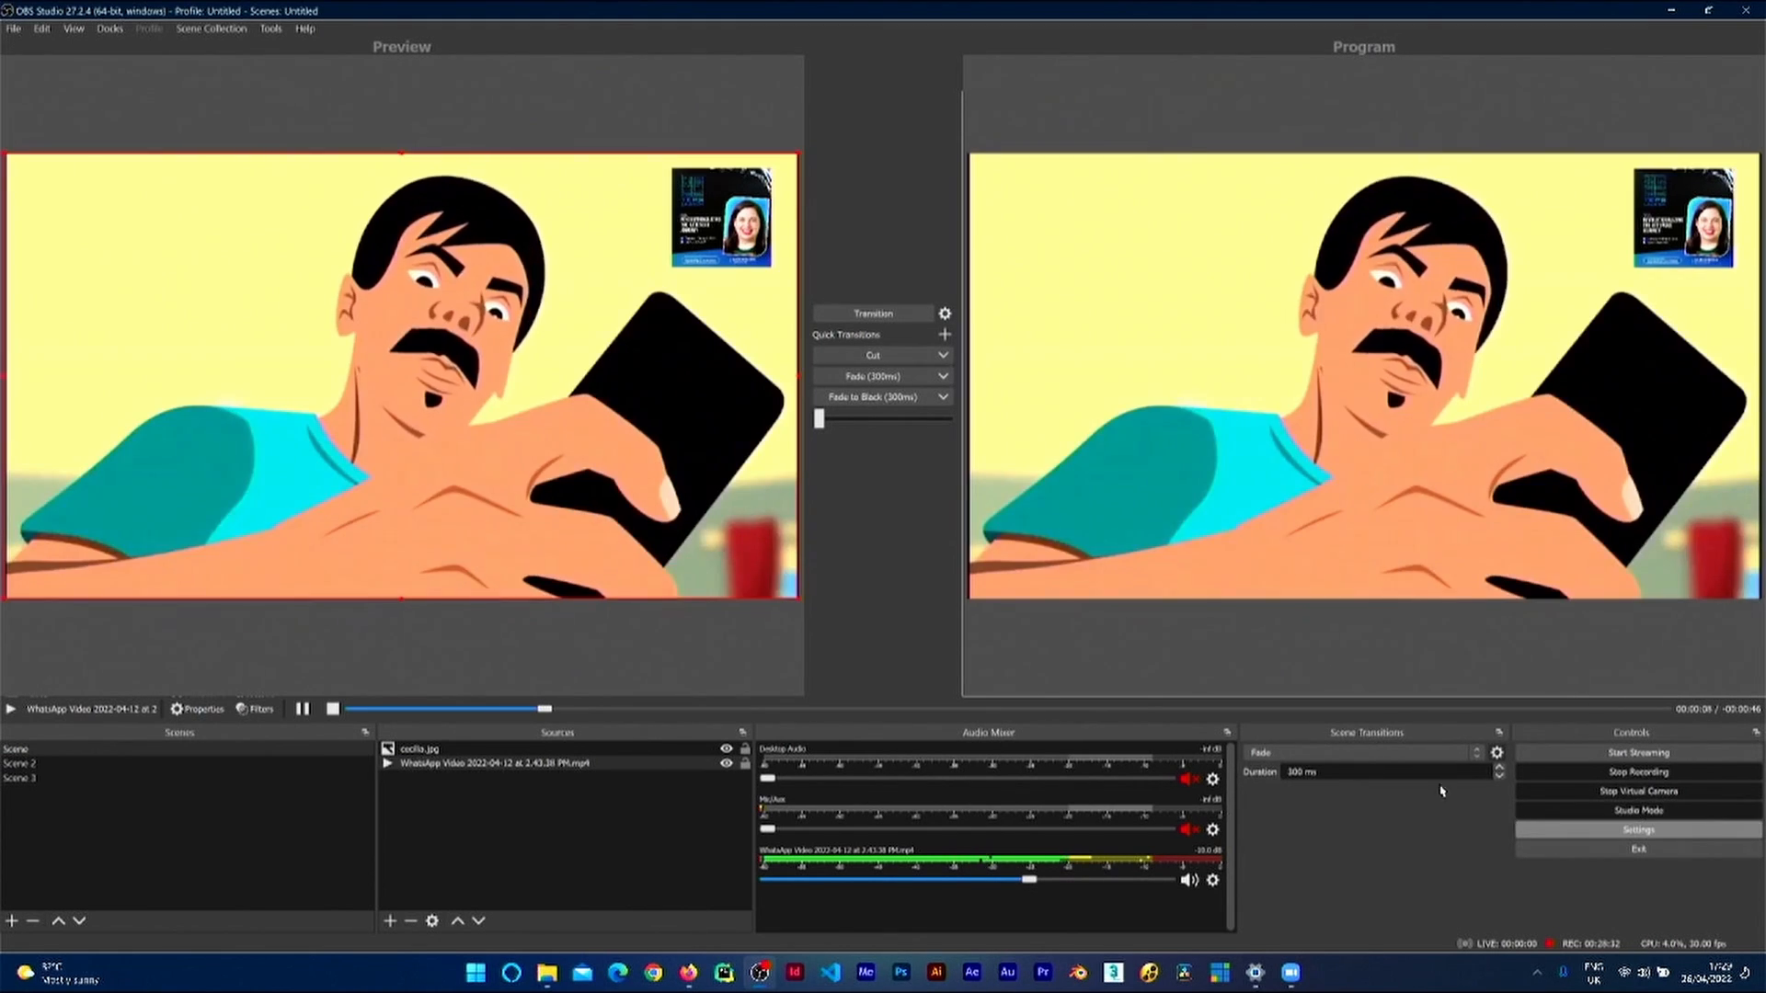
Step: Examine the remaining general settings, including projectors, Studio Mode and the multiview layout choices
{"action": "left_click", "coordinate": [1522, 827]}
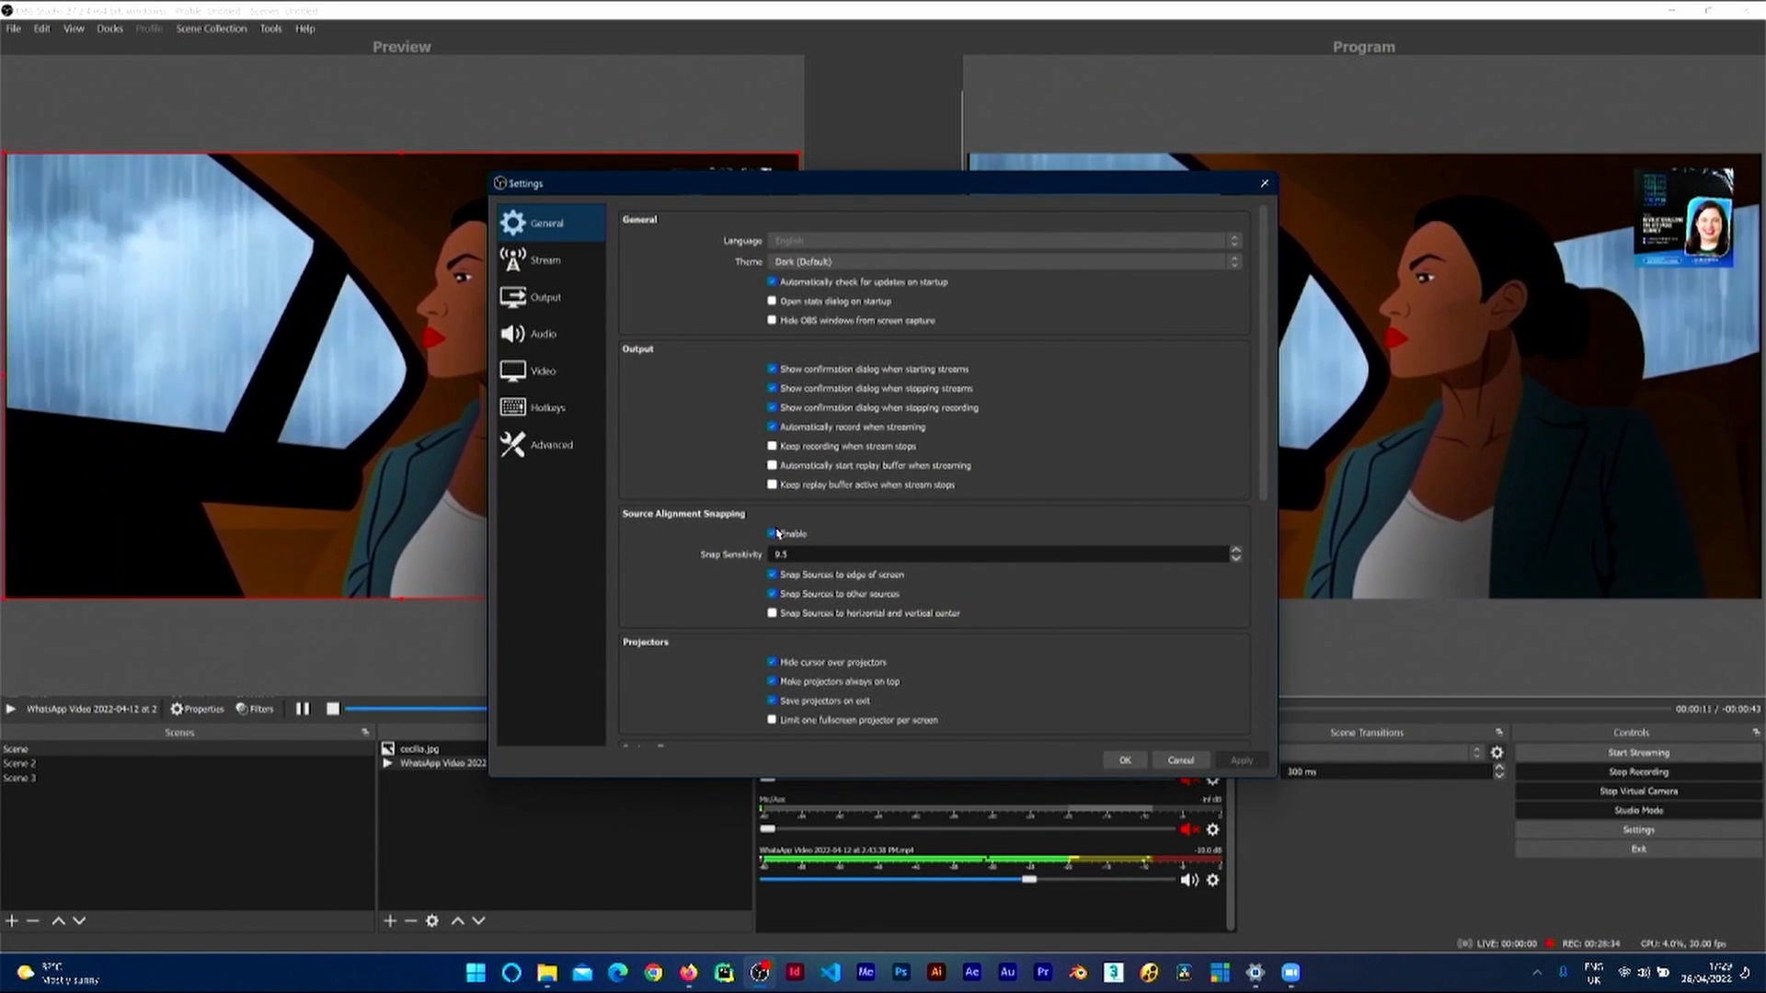
{"action": "scroll", "coordinate": [777, 532], "scroll_direction": "down", "scroll_amount": 3}
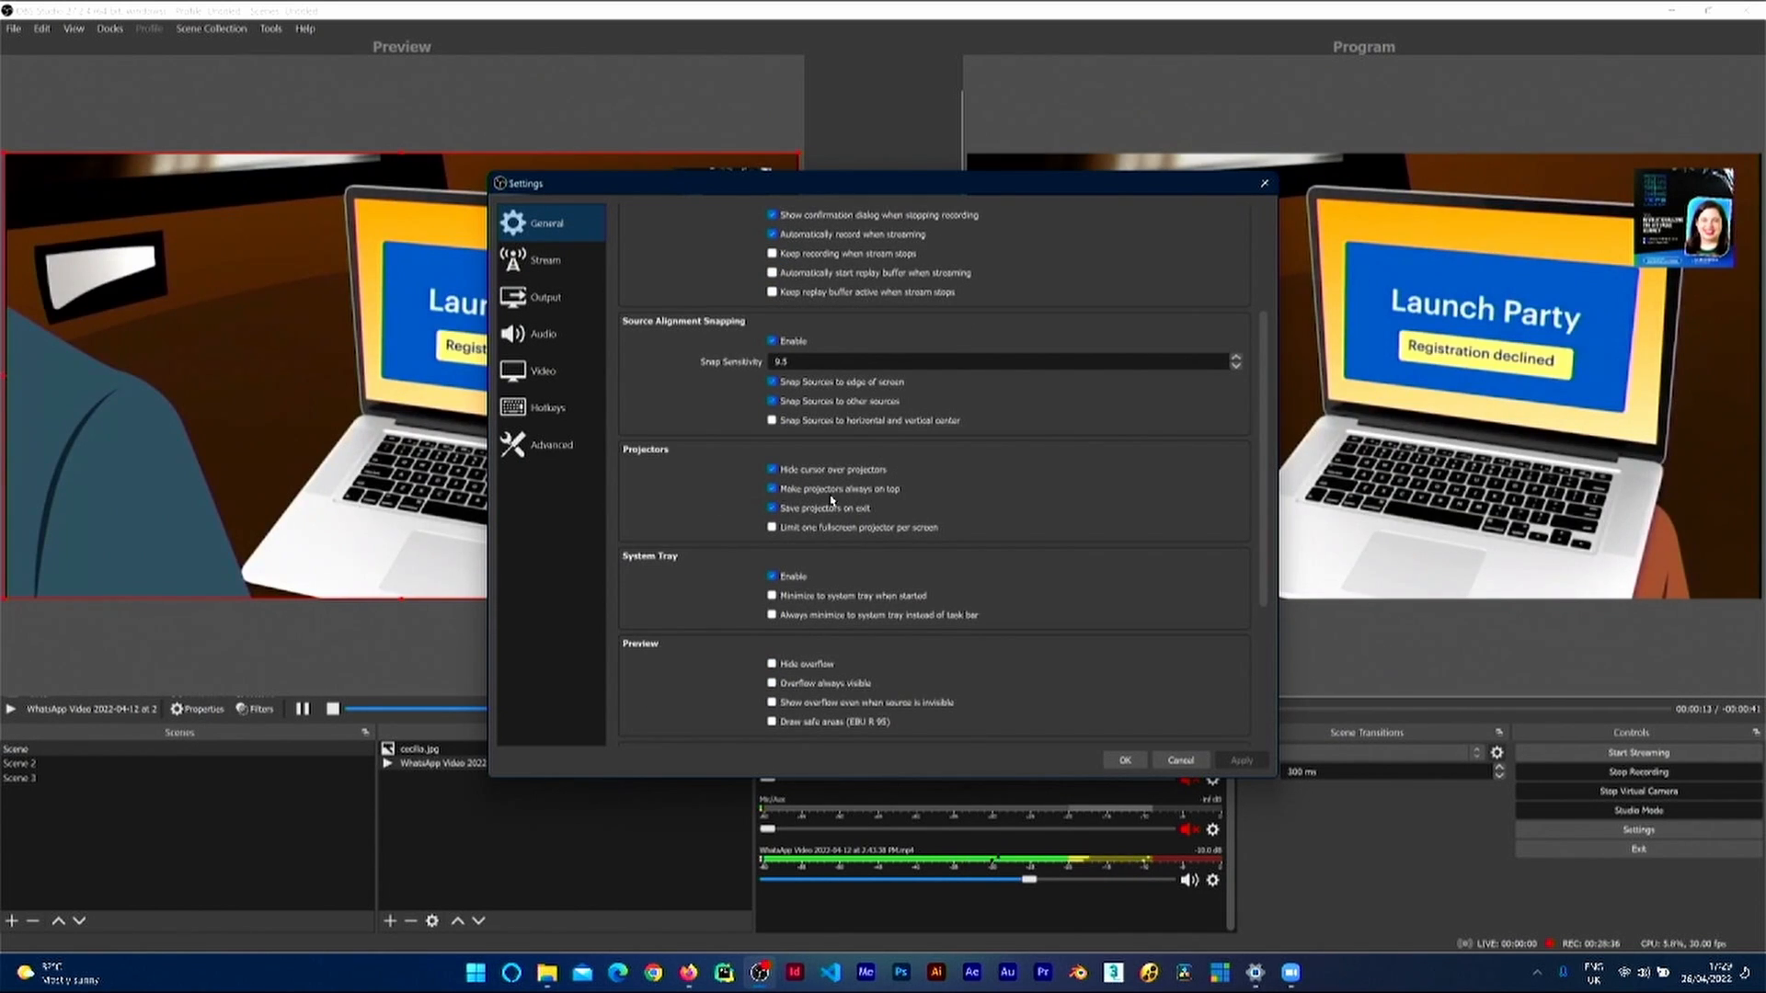
{"action": "scroll", "coordinate": [851, 611], "scroll_direction": "down", "scroll_amount": 4}
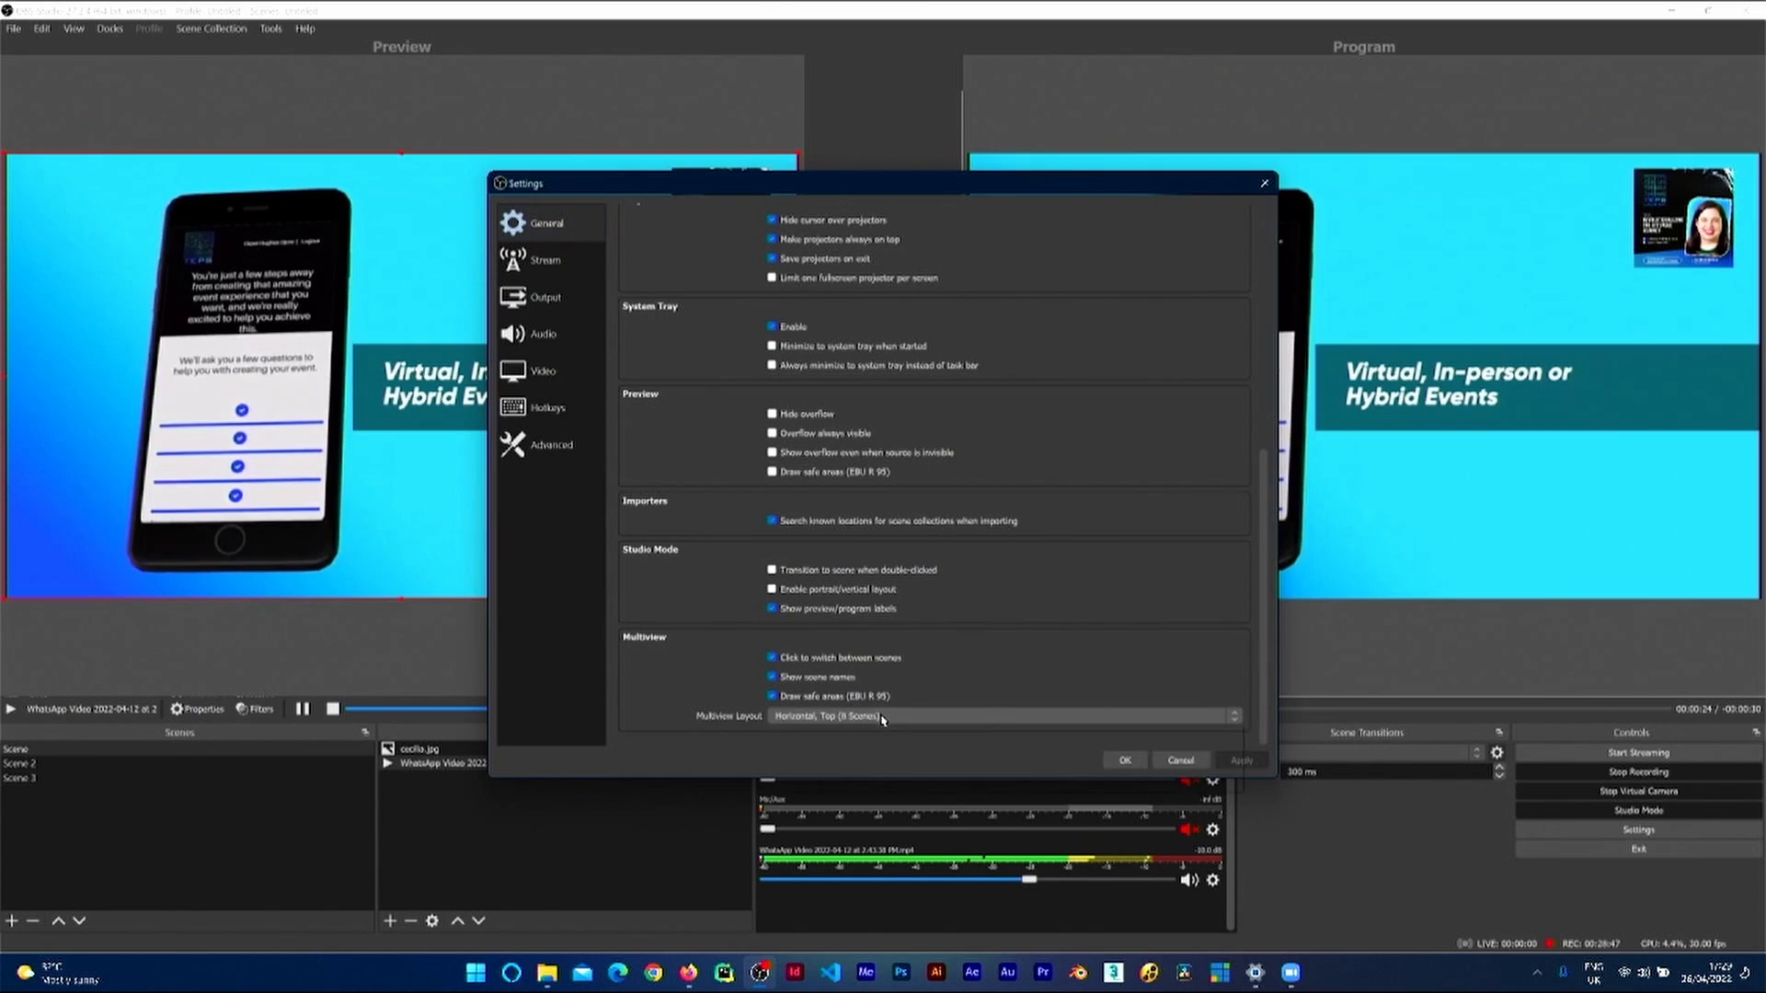
{"action": "left_click", "coordinate": [881, 716]}
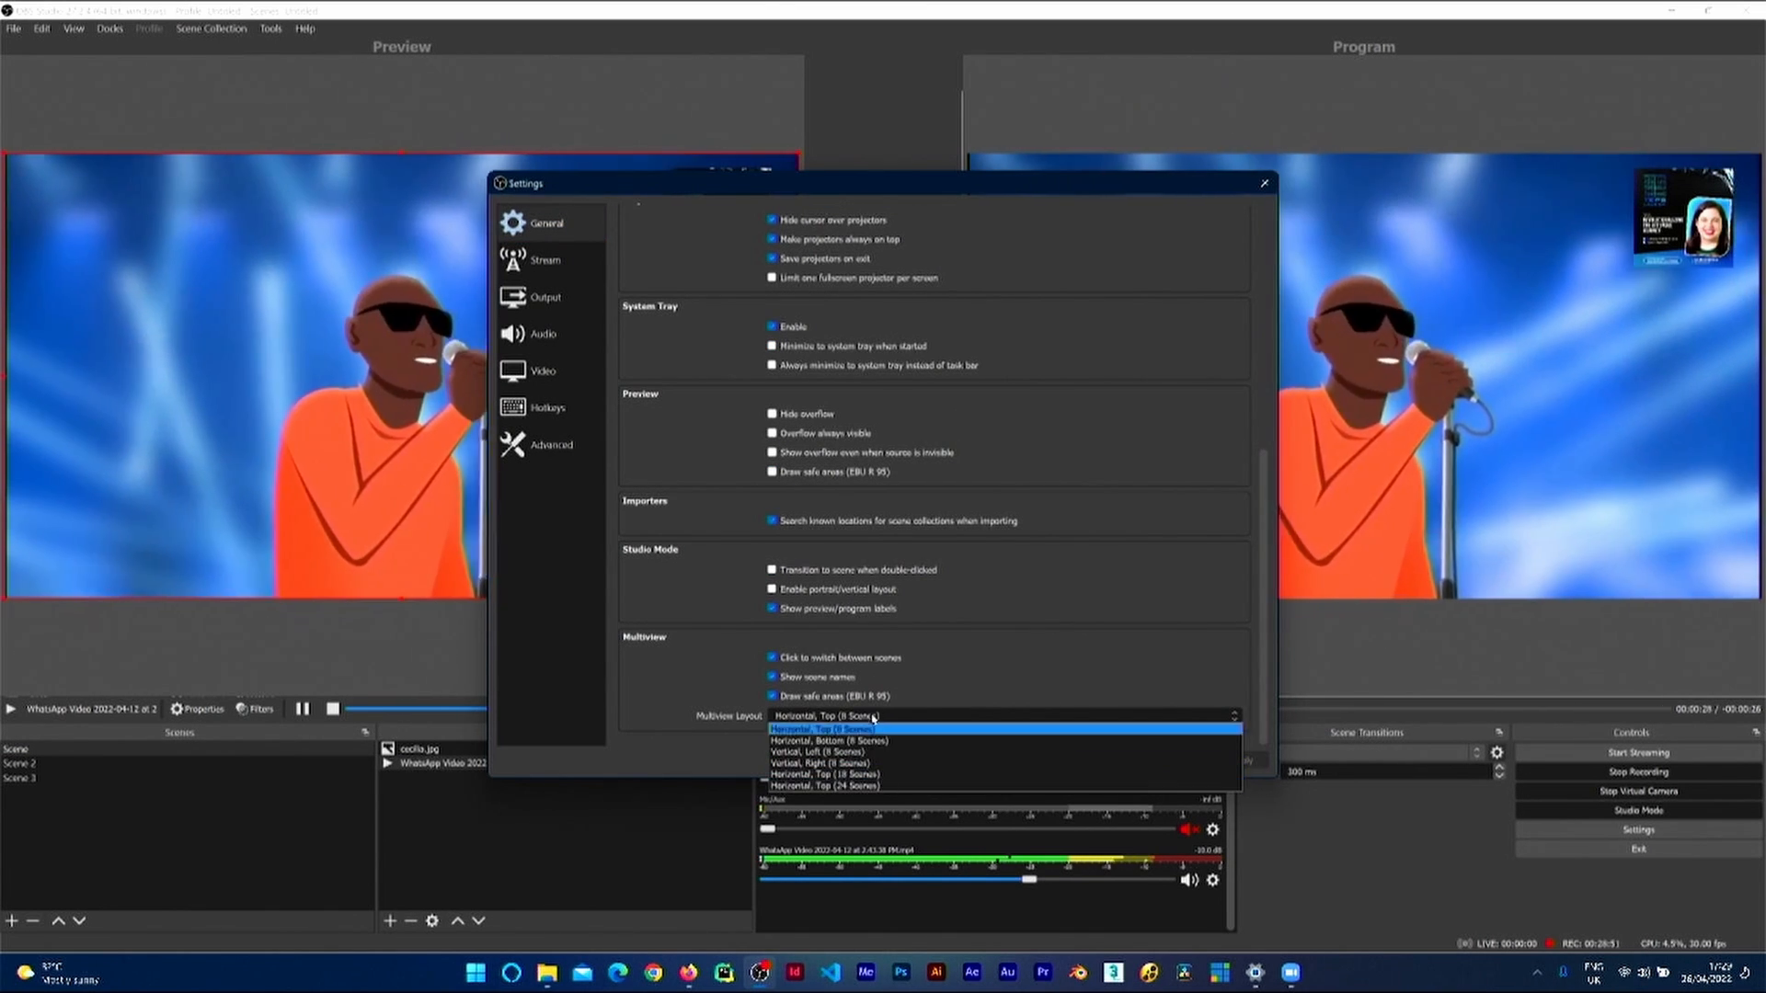
{"action": "left_click", "coordinate": [979, 687]}
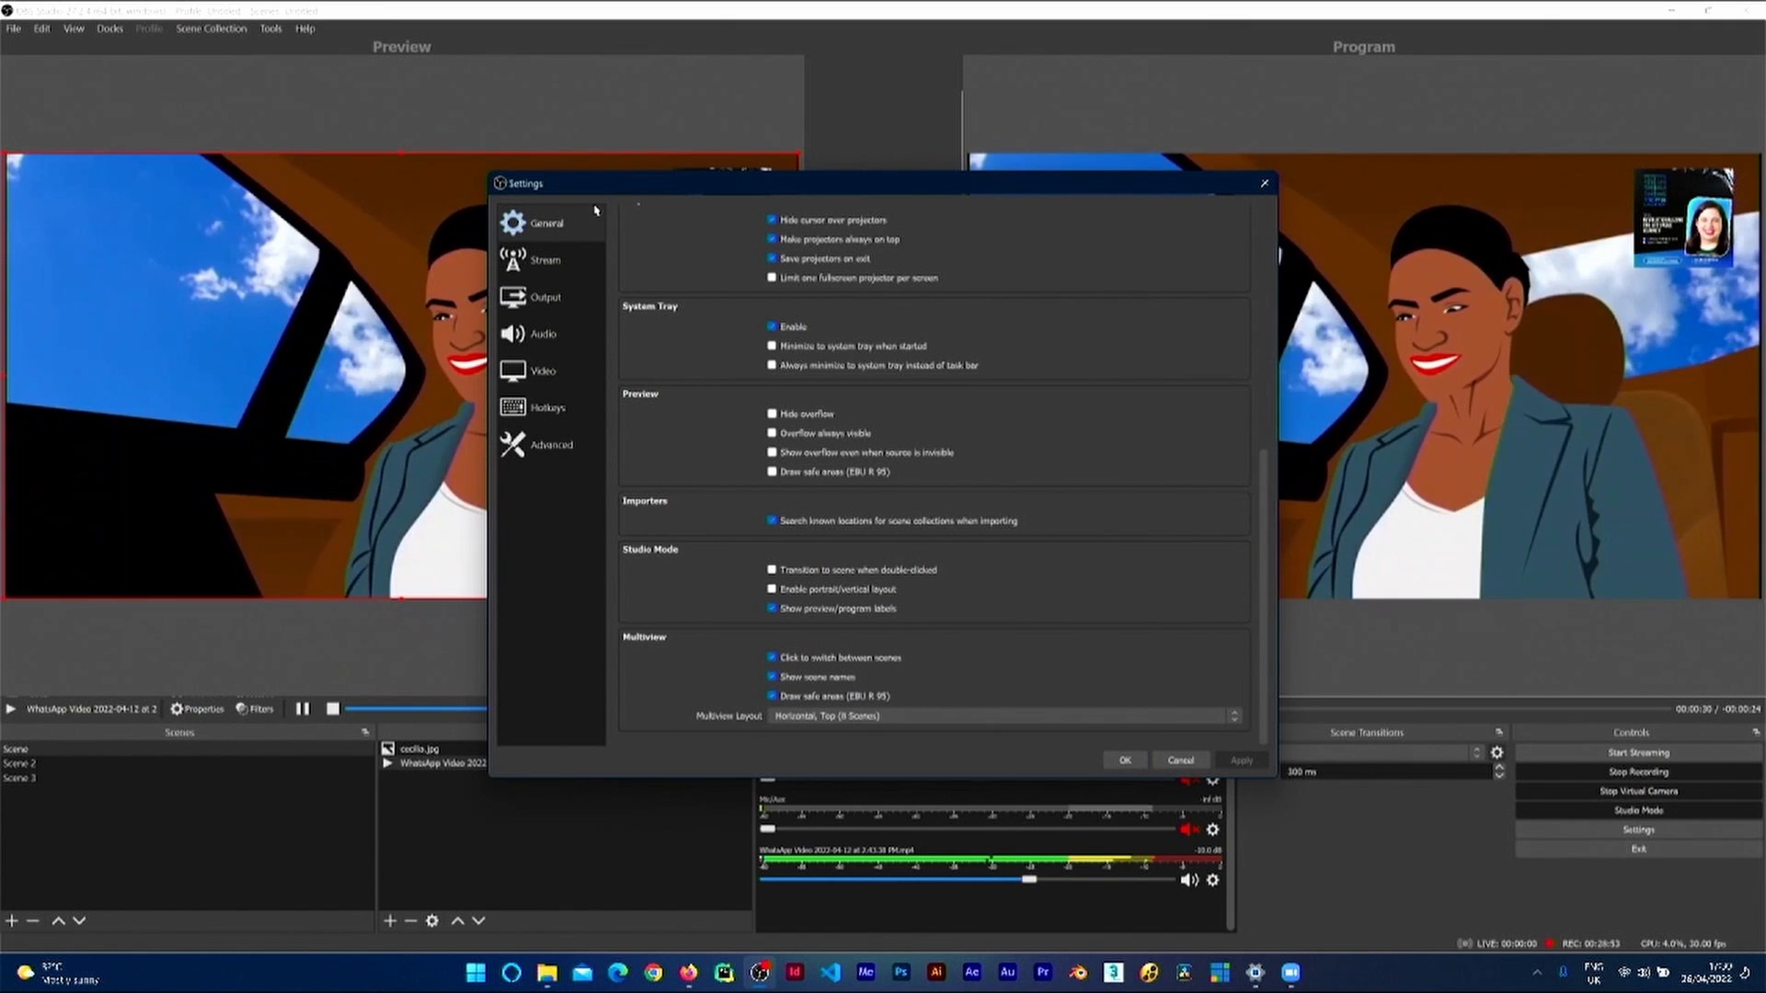
Step: Inspect the available streaming services in the stream settings and select YouTube - RTMPS
{"action": "left_click", "coordinate": [546, 261]}
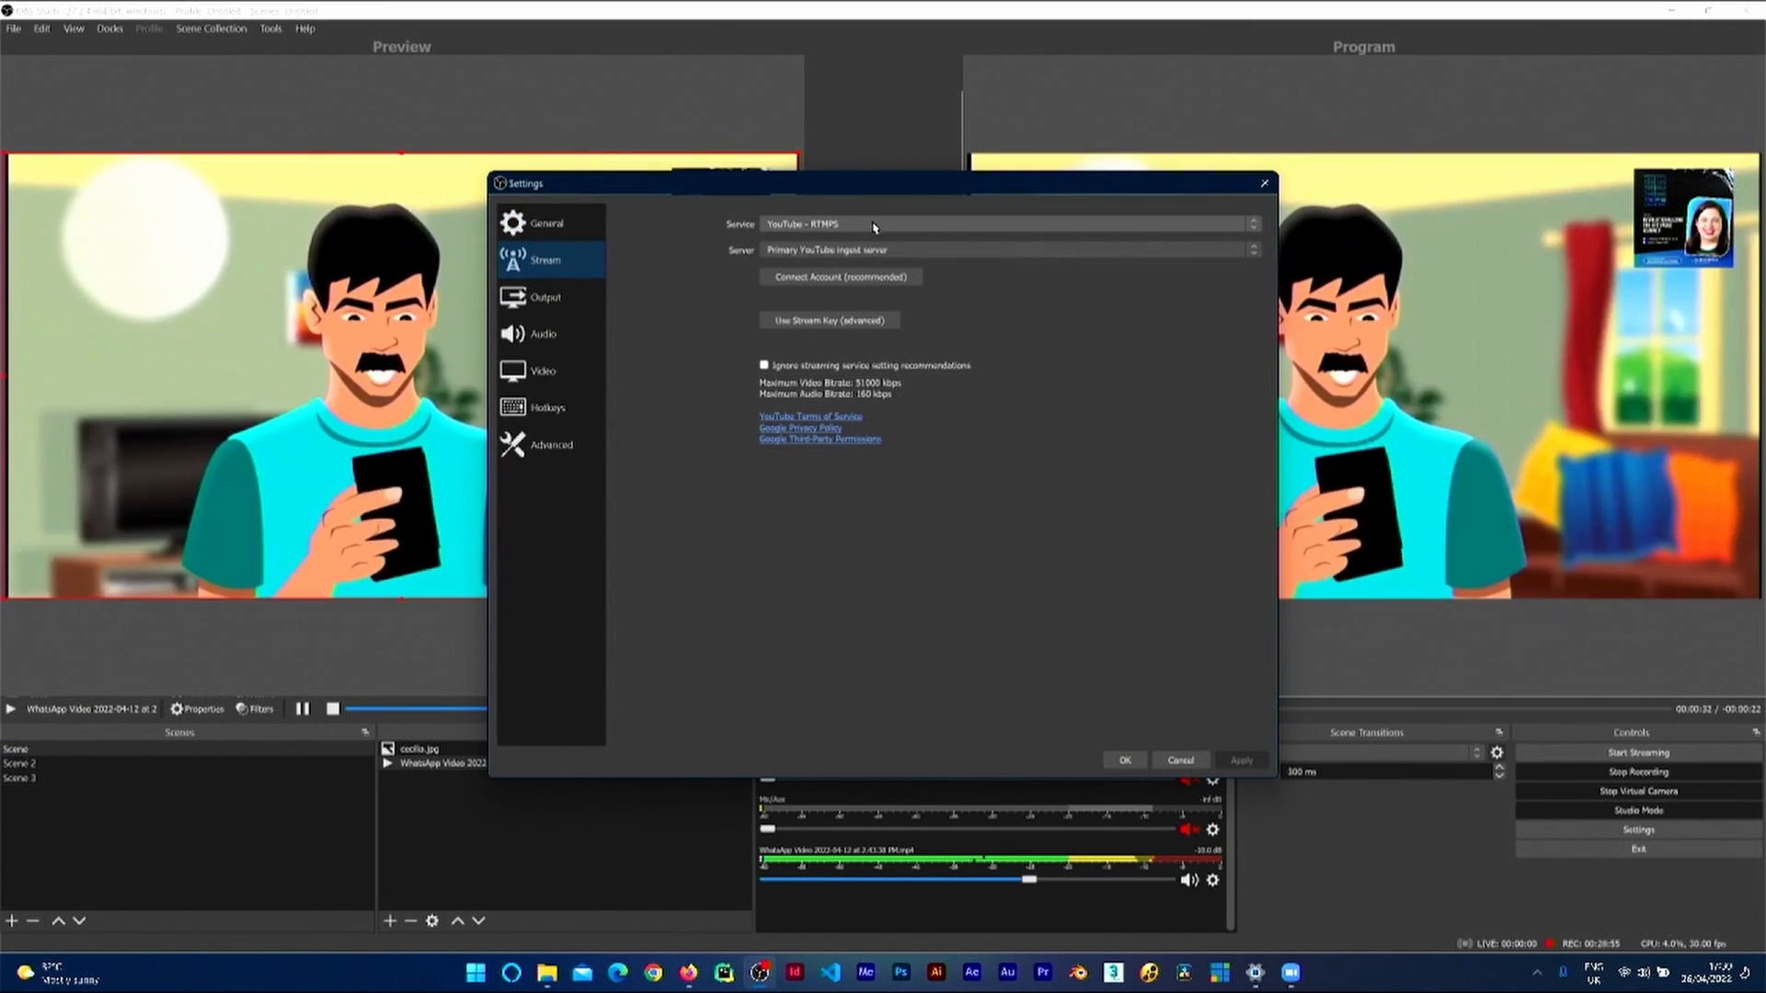
{"action": "left_click", "coordinate": [869, 224]}
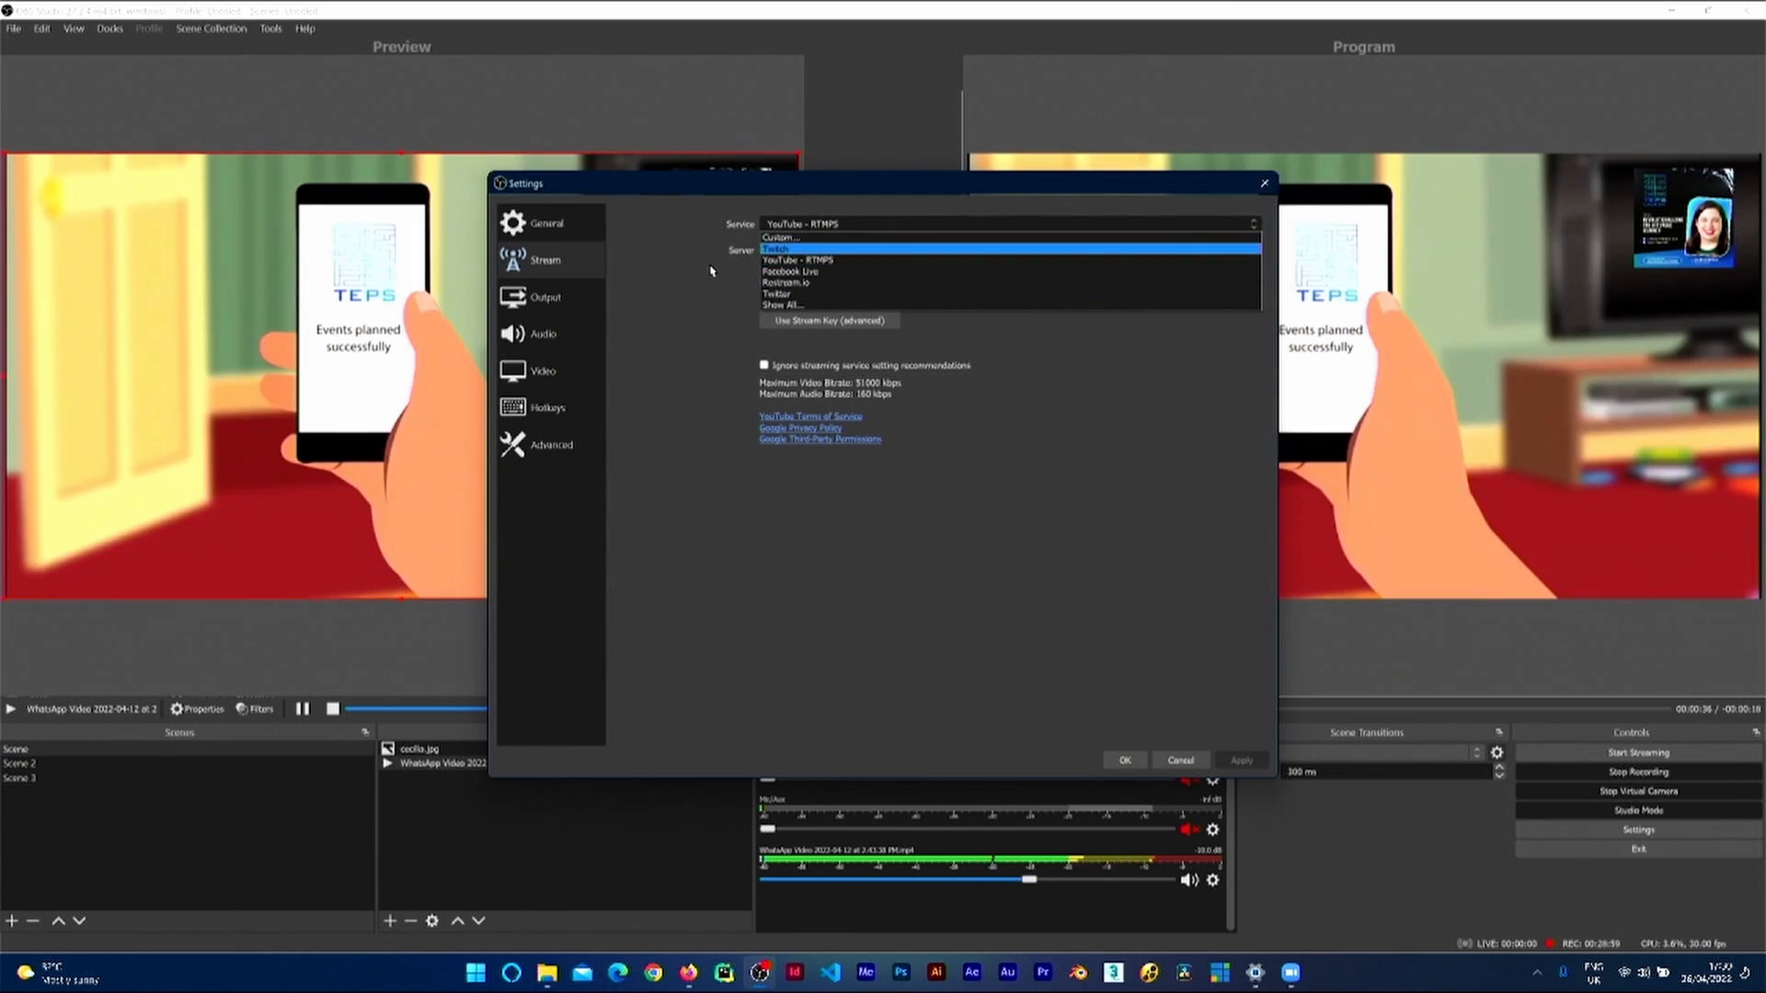
{"action": "left_click", "coordinate": [851, 260]}
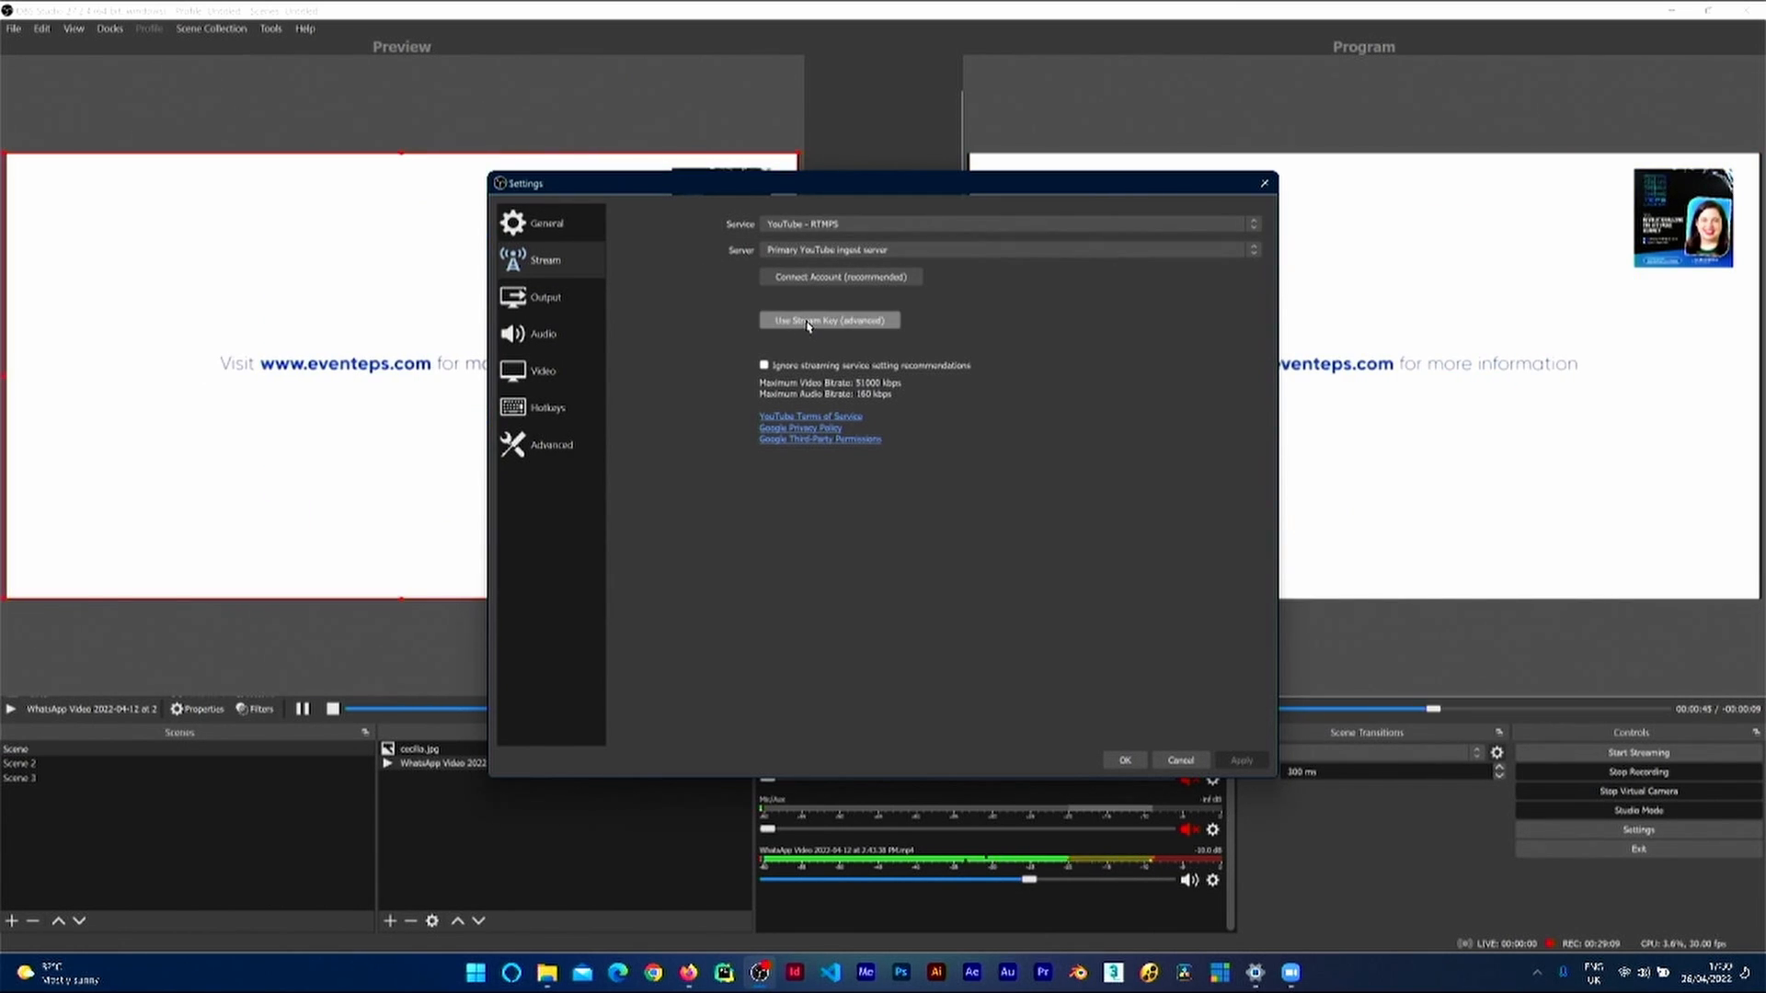
Step: Choose stream key entry for the YouTube service, and bring the YouTube Studio window in Chrome onto this display
{"action": "left_click", "coordinate": [807, 322]}
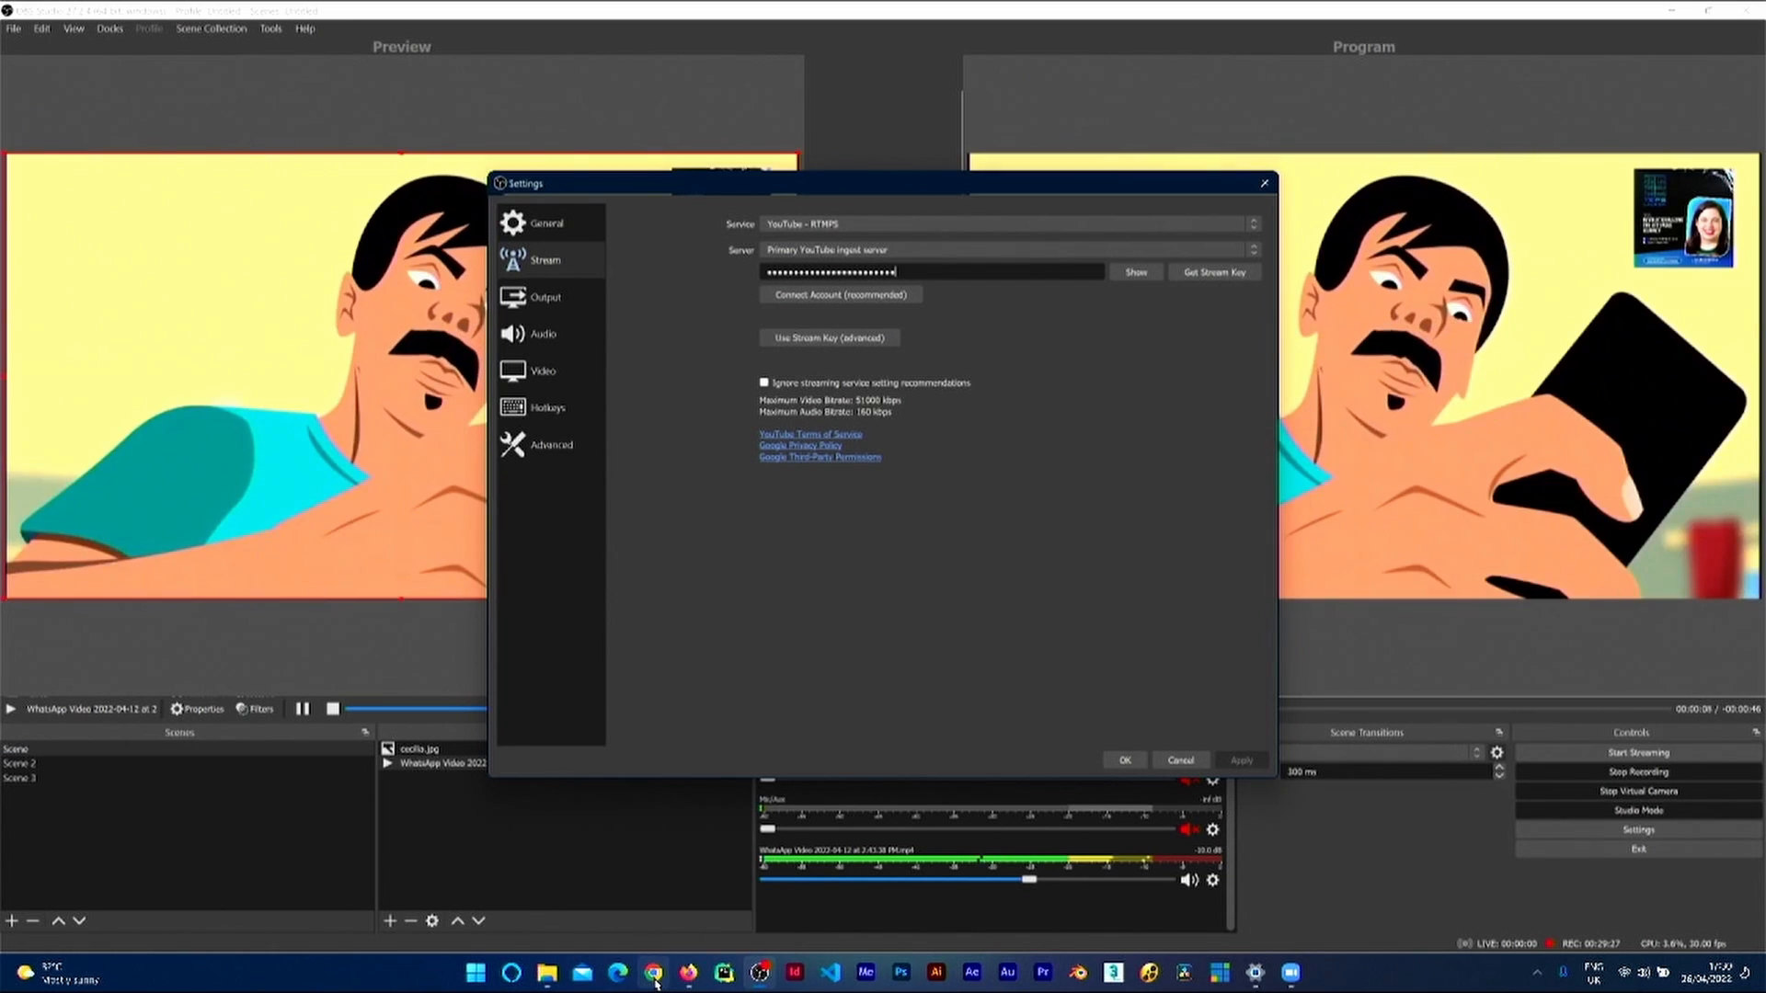
{"action": "left_click", "coordinate": [654, 973]}
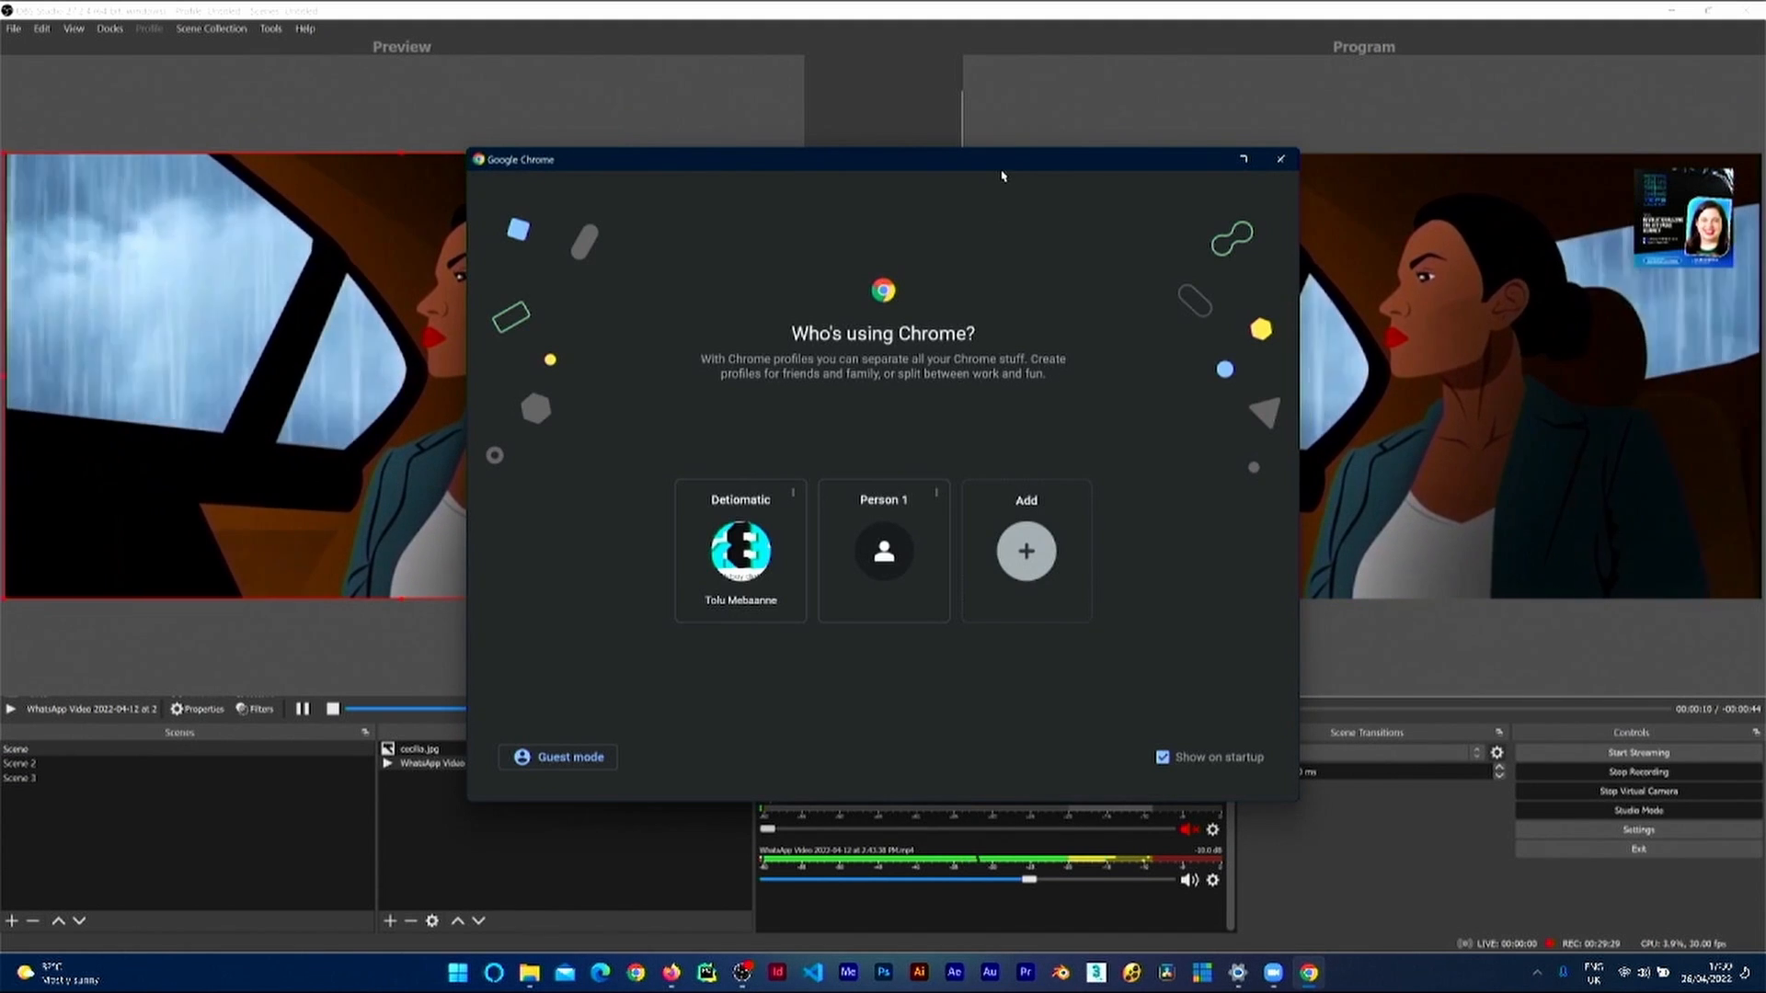
{"action": "left_click", "coordinate": [1206, 159]}
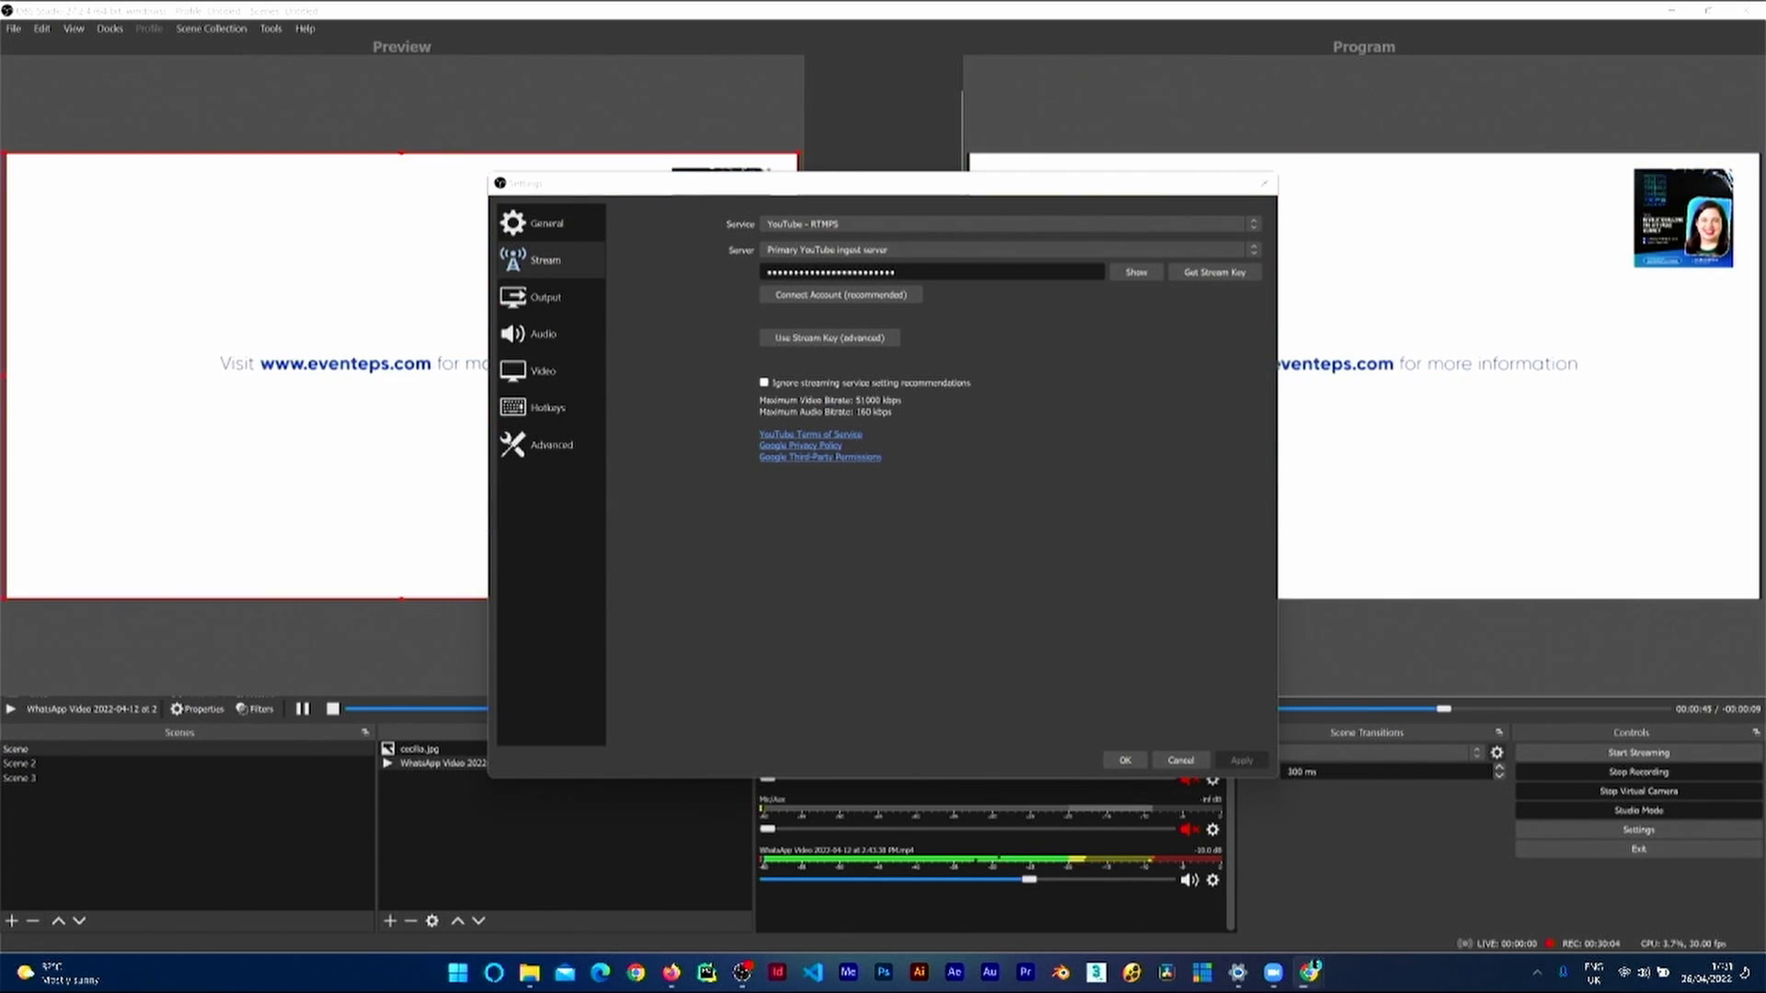
{"action": "left_click_drag", "start_coordinate": [1049, 992], "coordinate": [1147, 627]}
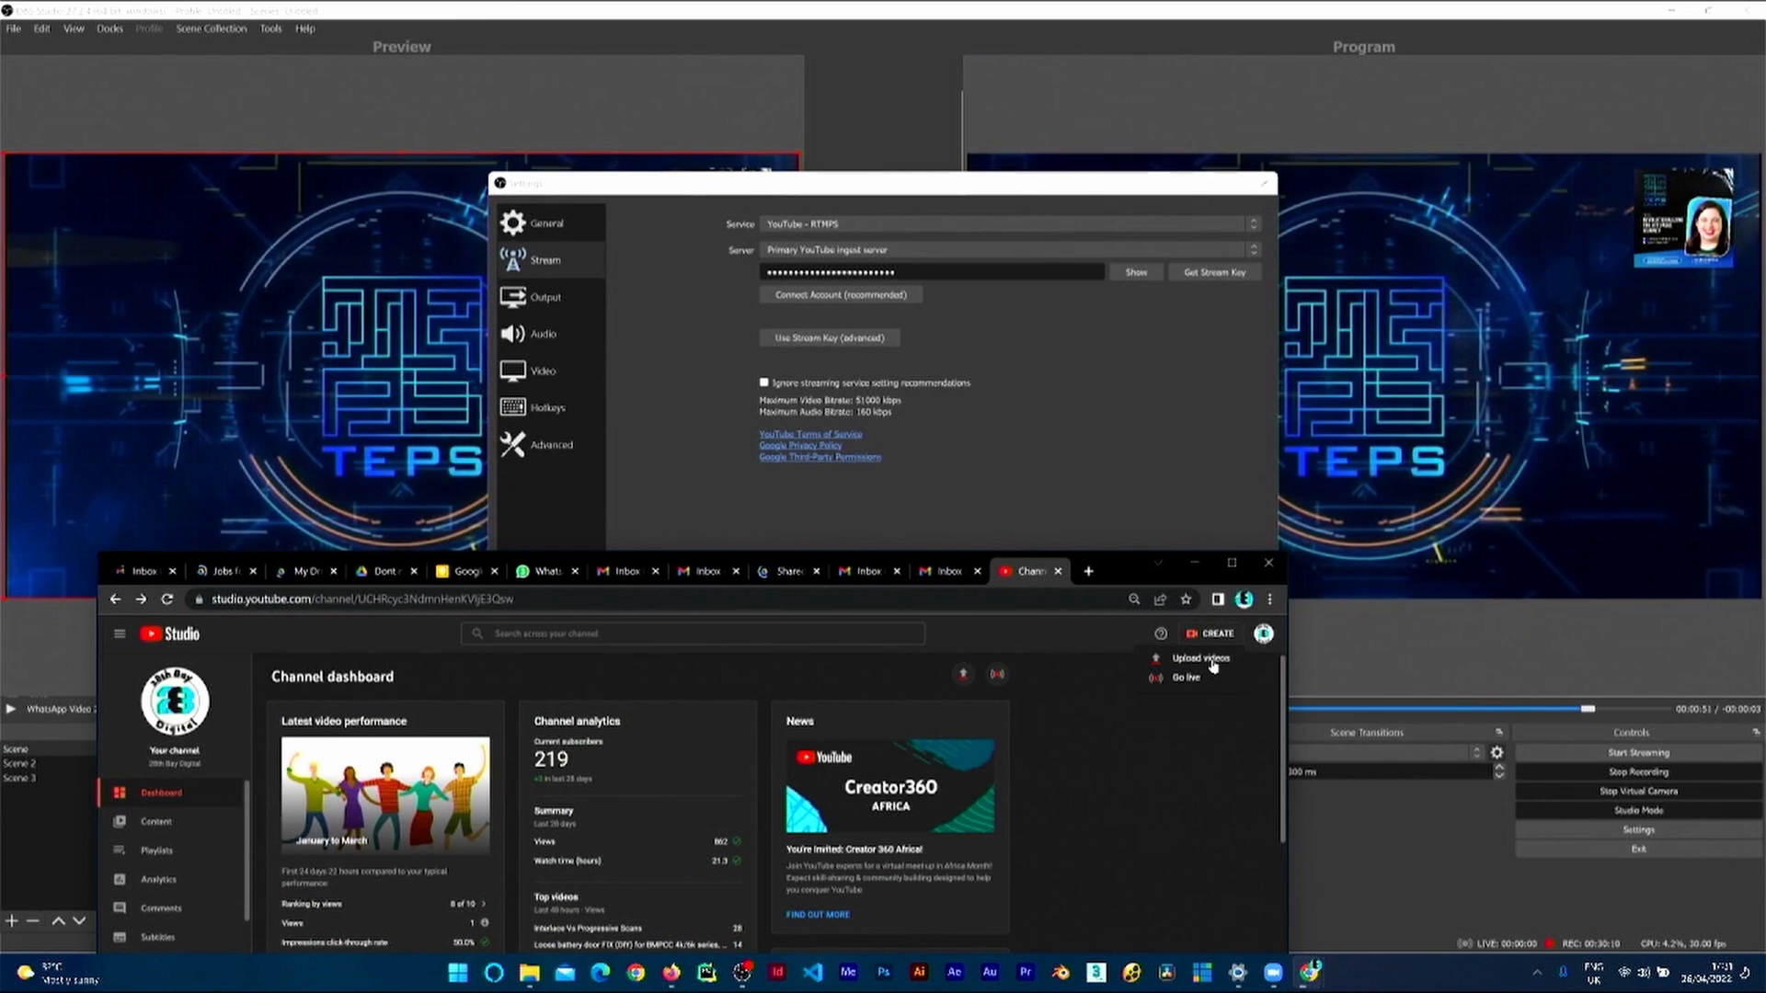
Step: Go live from YouTube Studio, open its Stream page and copy the default stream key
{"action": "left_click", "coordinate": [1181, 678]}
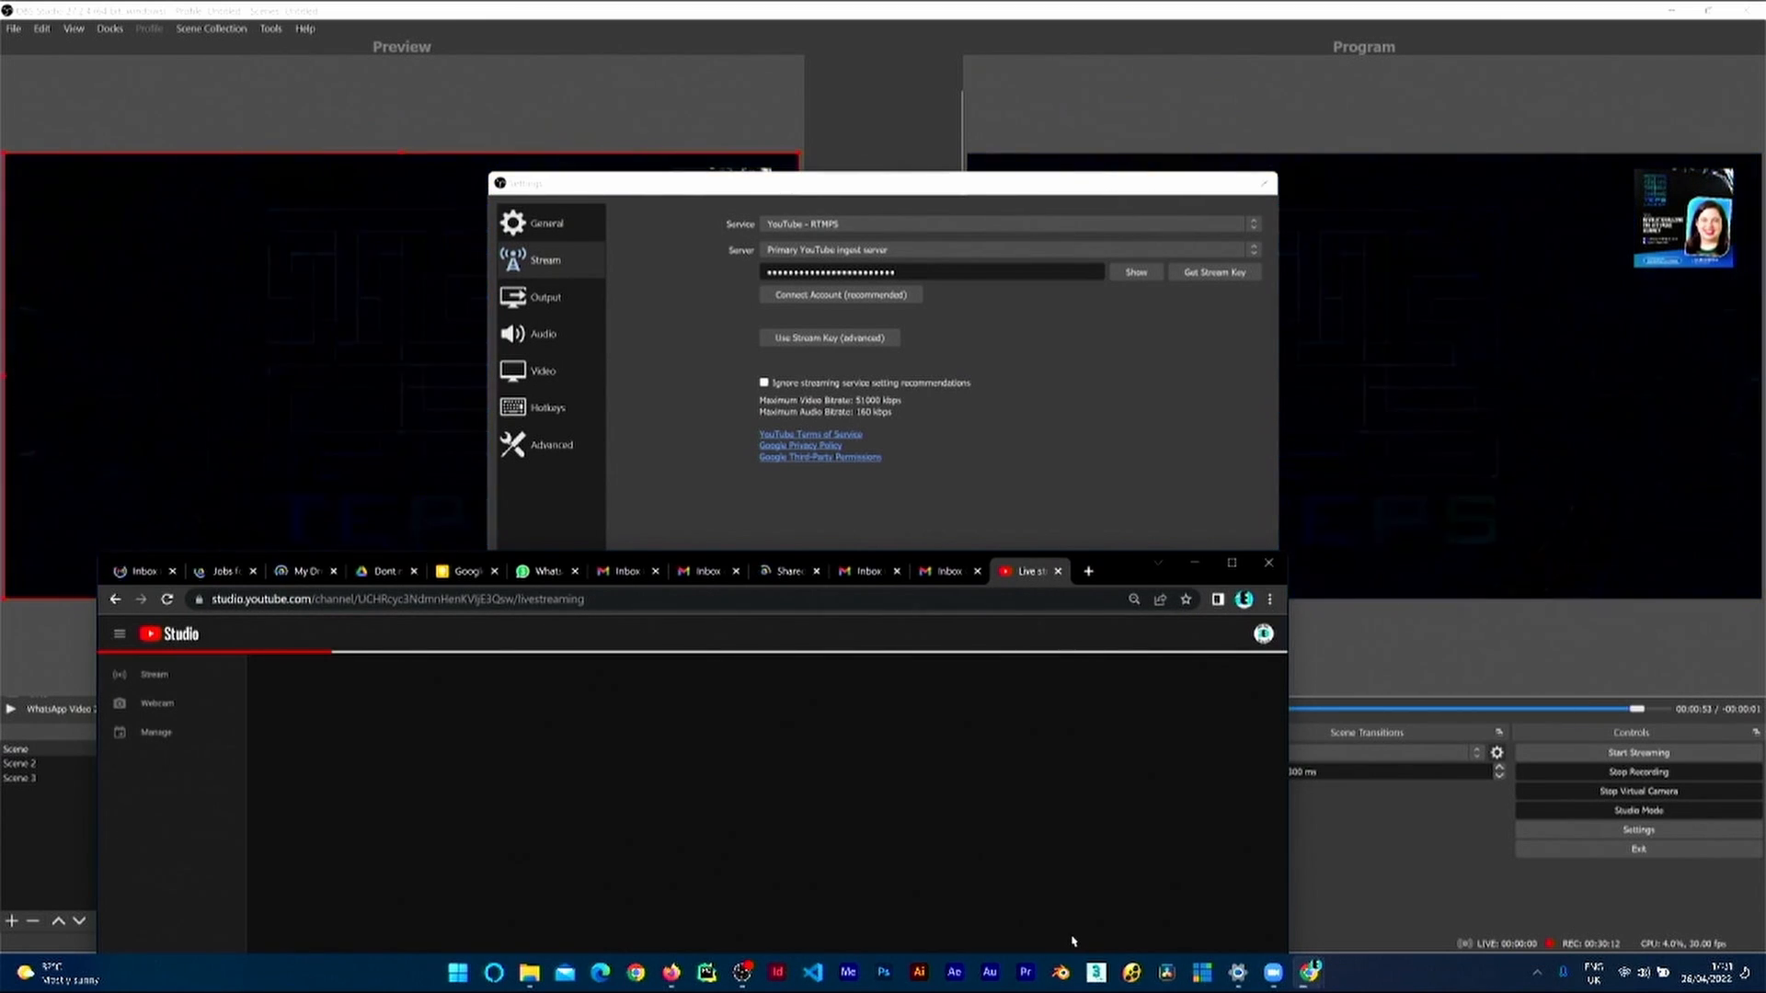
{"action": "left_click_drag", "start_coordinate": [1157, 561], "coordinate": [1148, 364]}
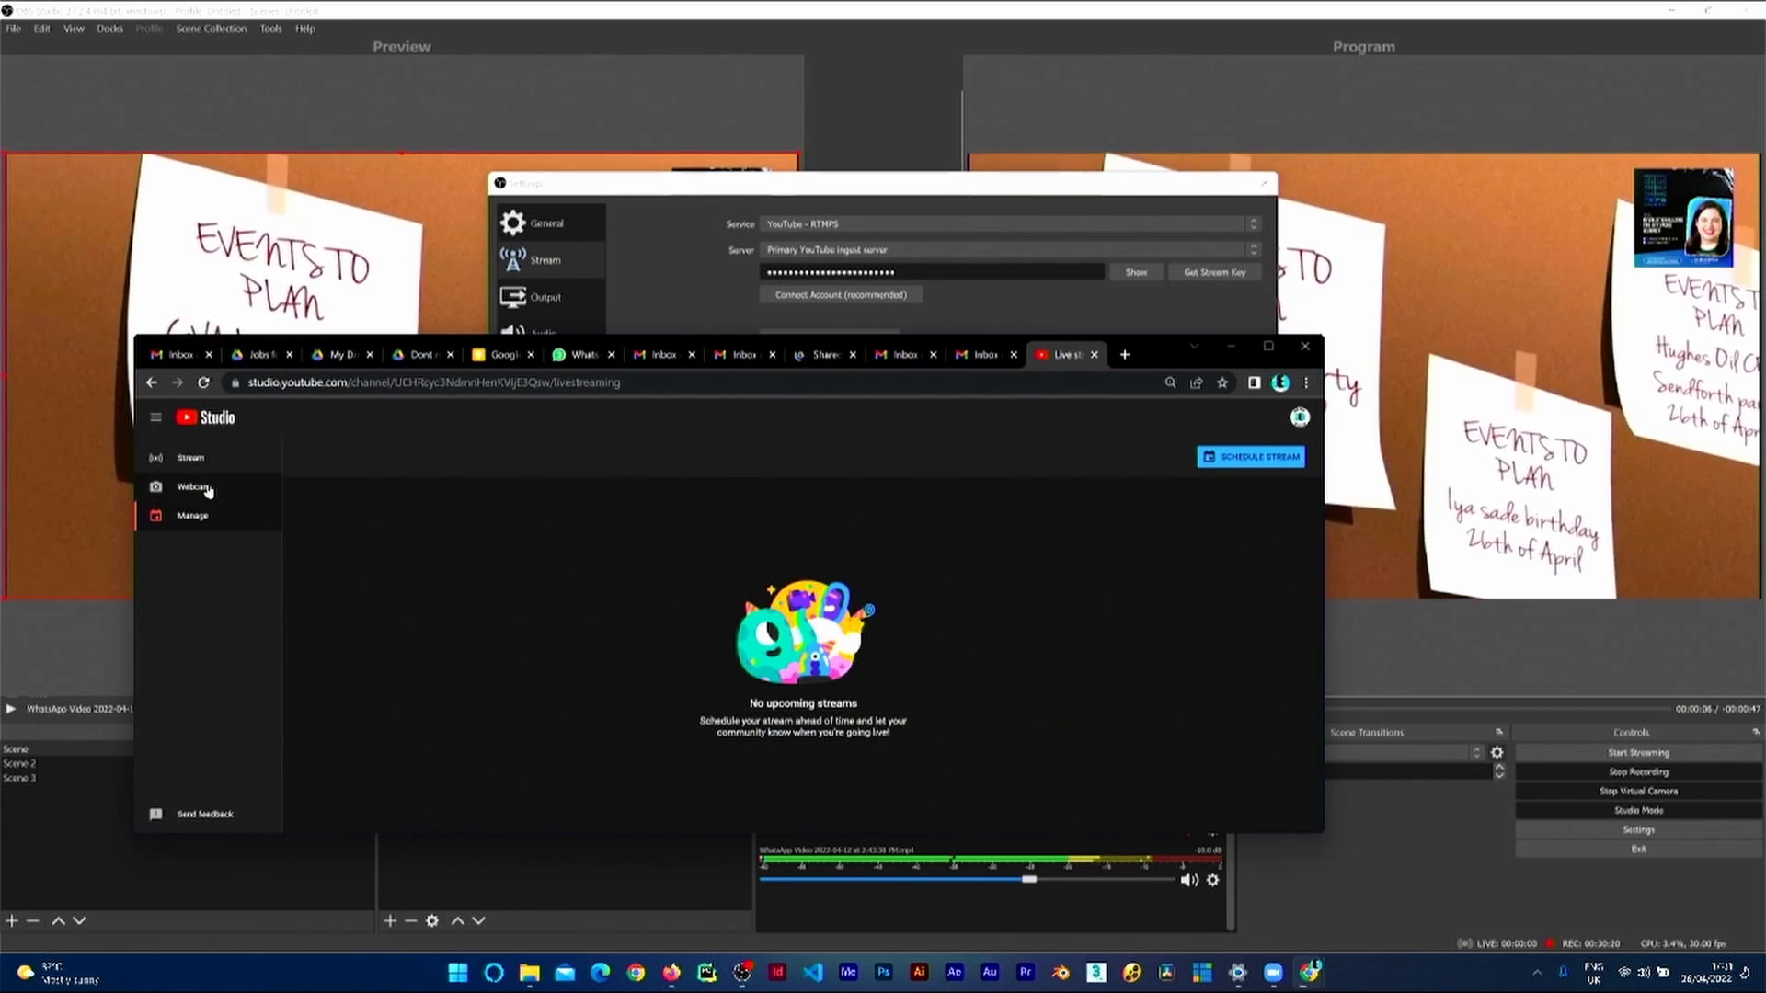
{"action": "left_click", "coordinate": [190, 458]}
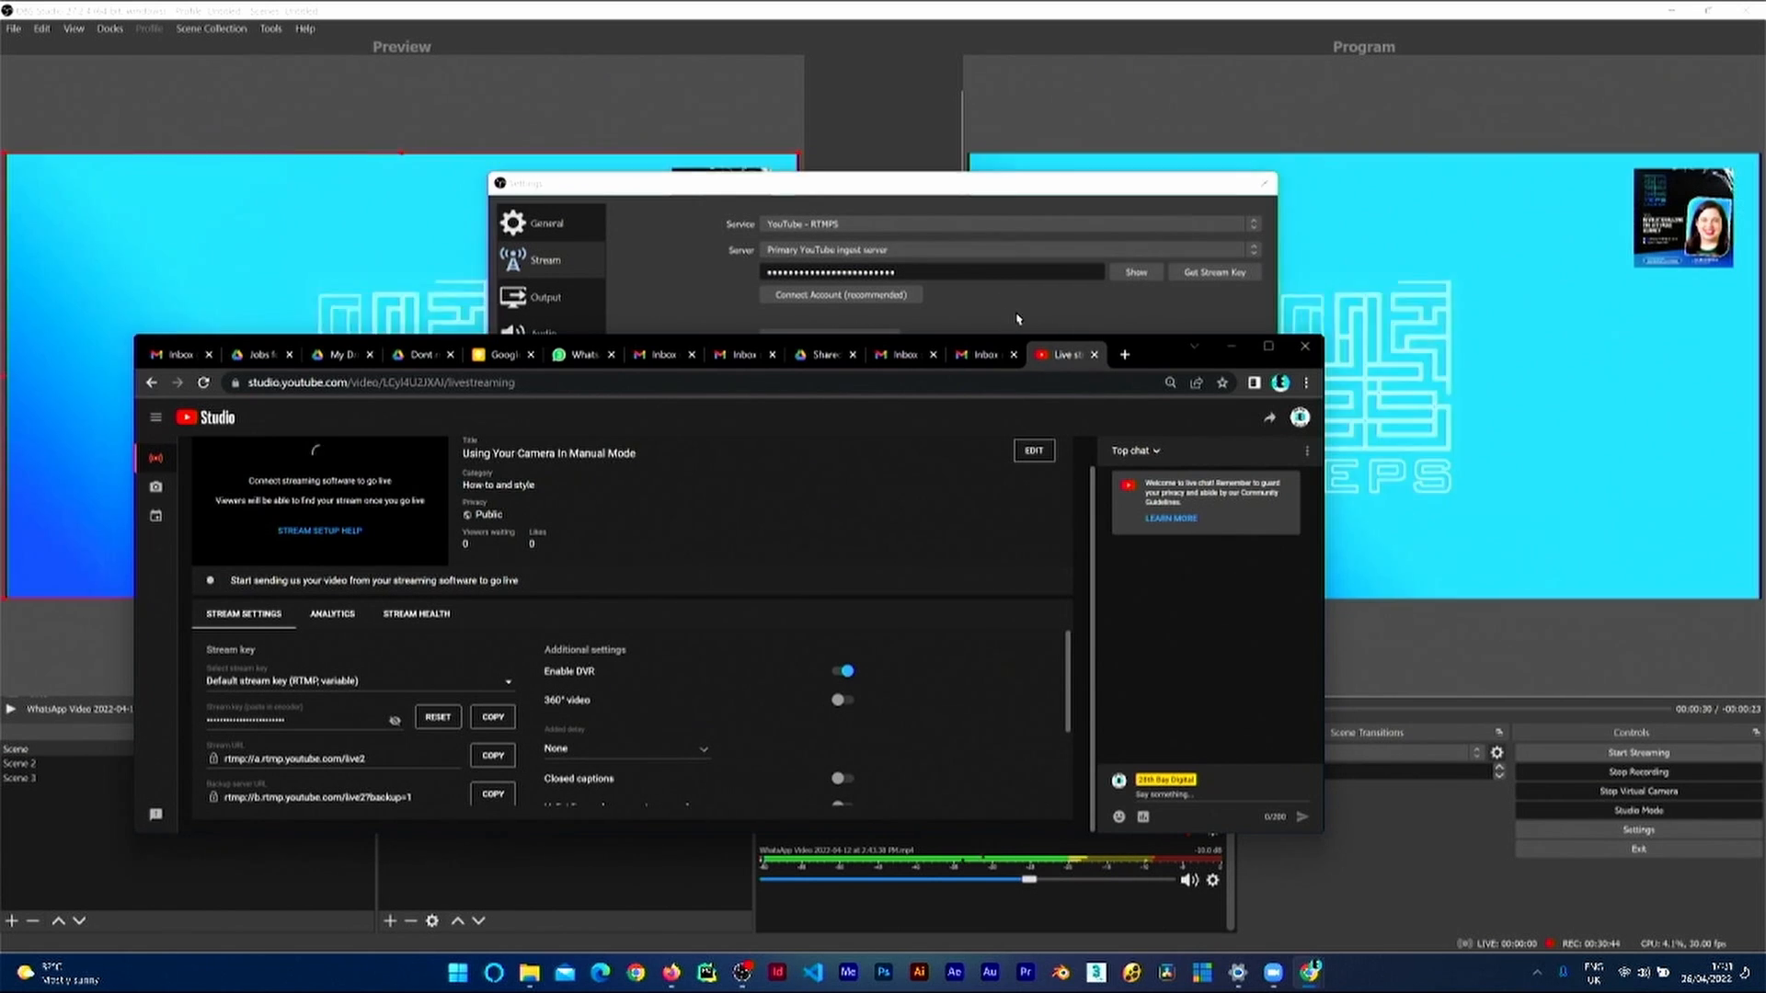
{"action": "left_click", "coordinate": [1009, 319]}
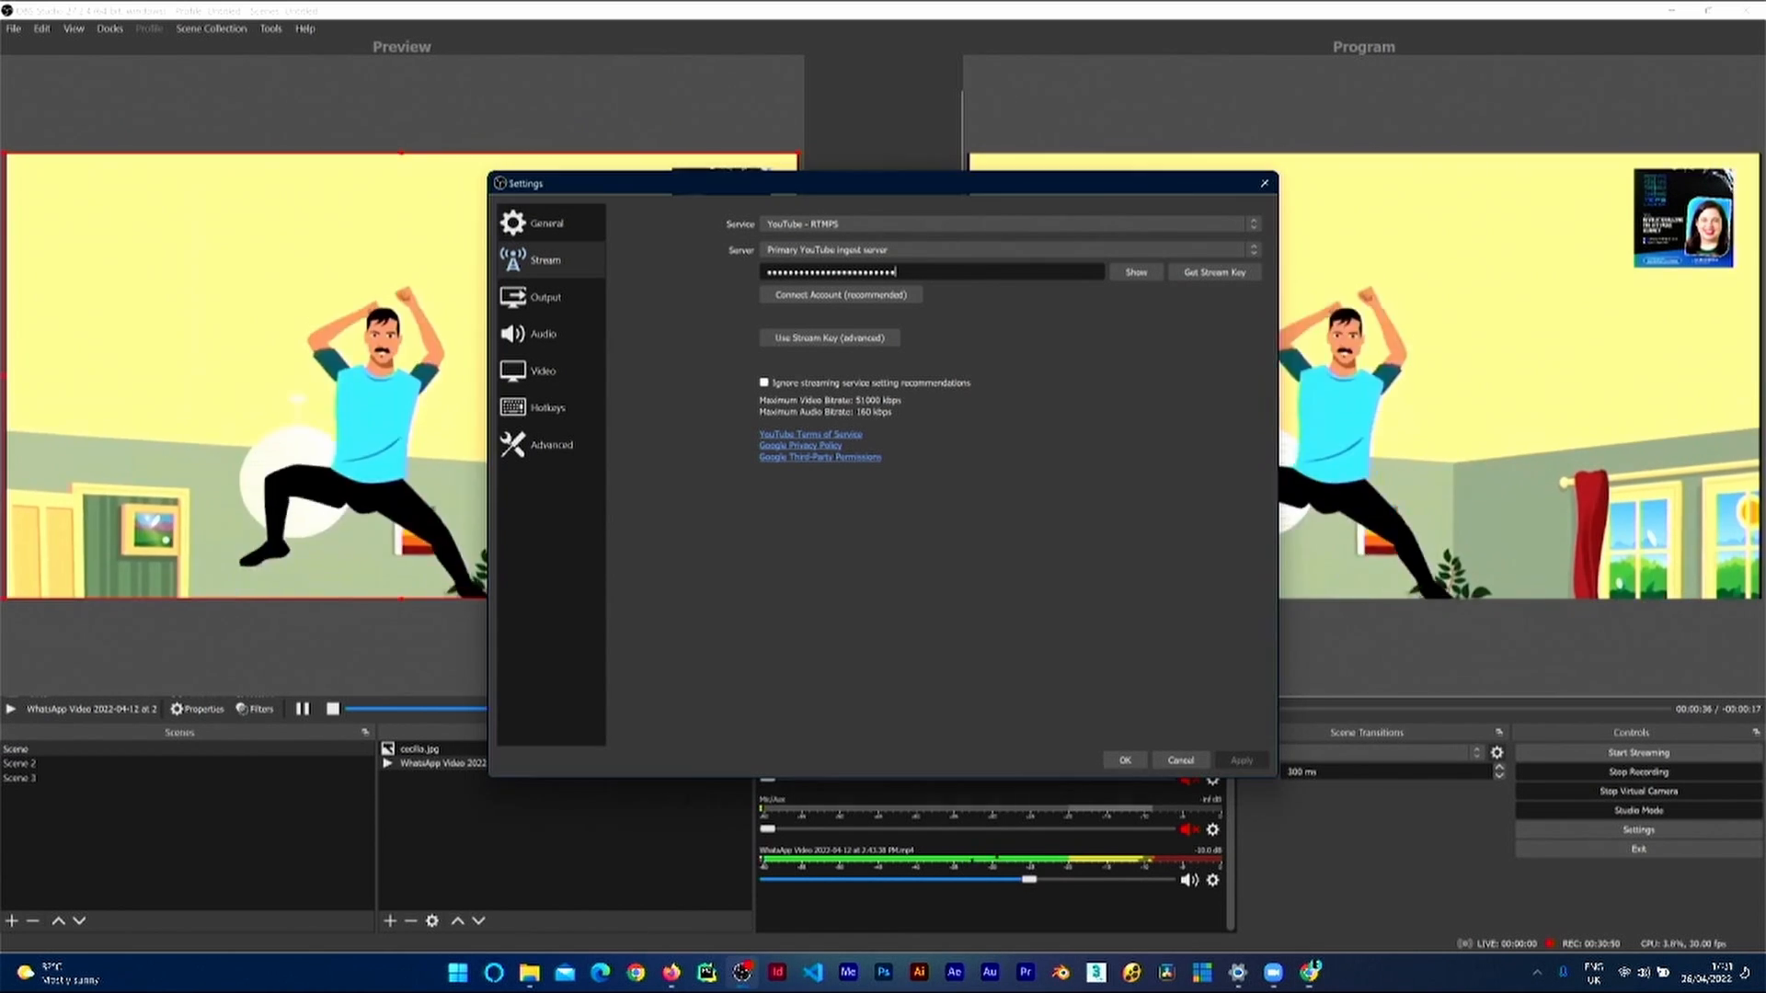
{"action": "left_click", "coordinate": [1306, 976]}
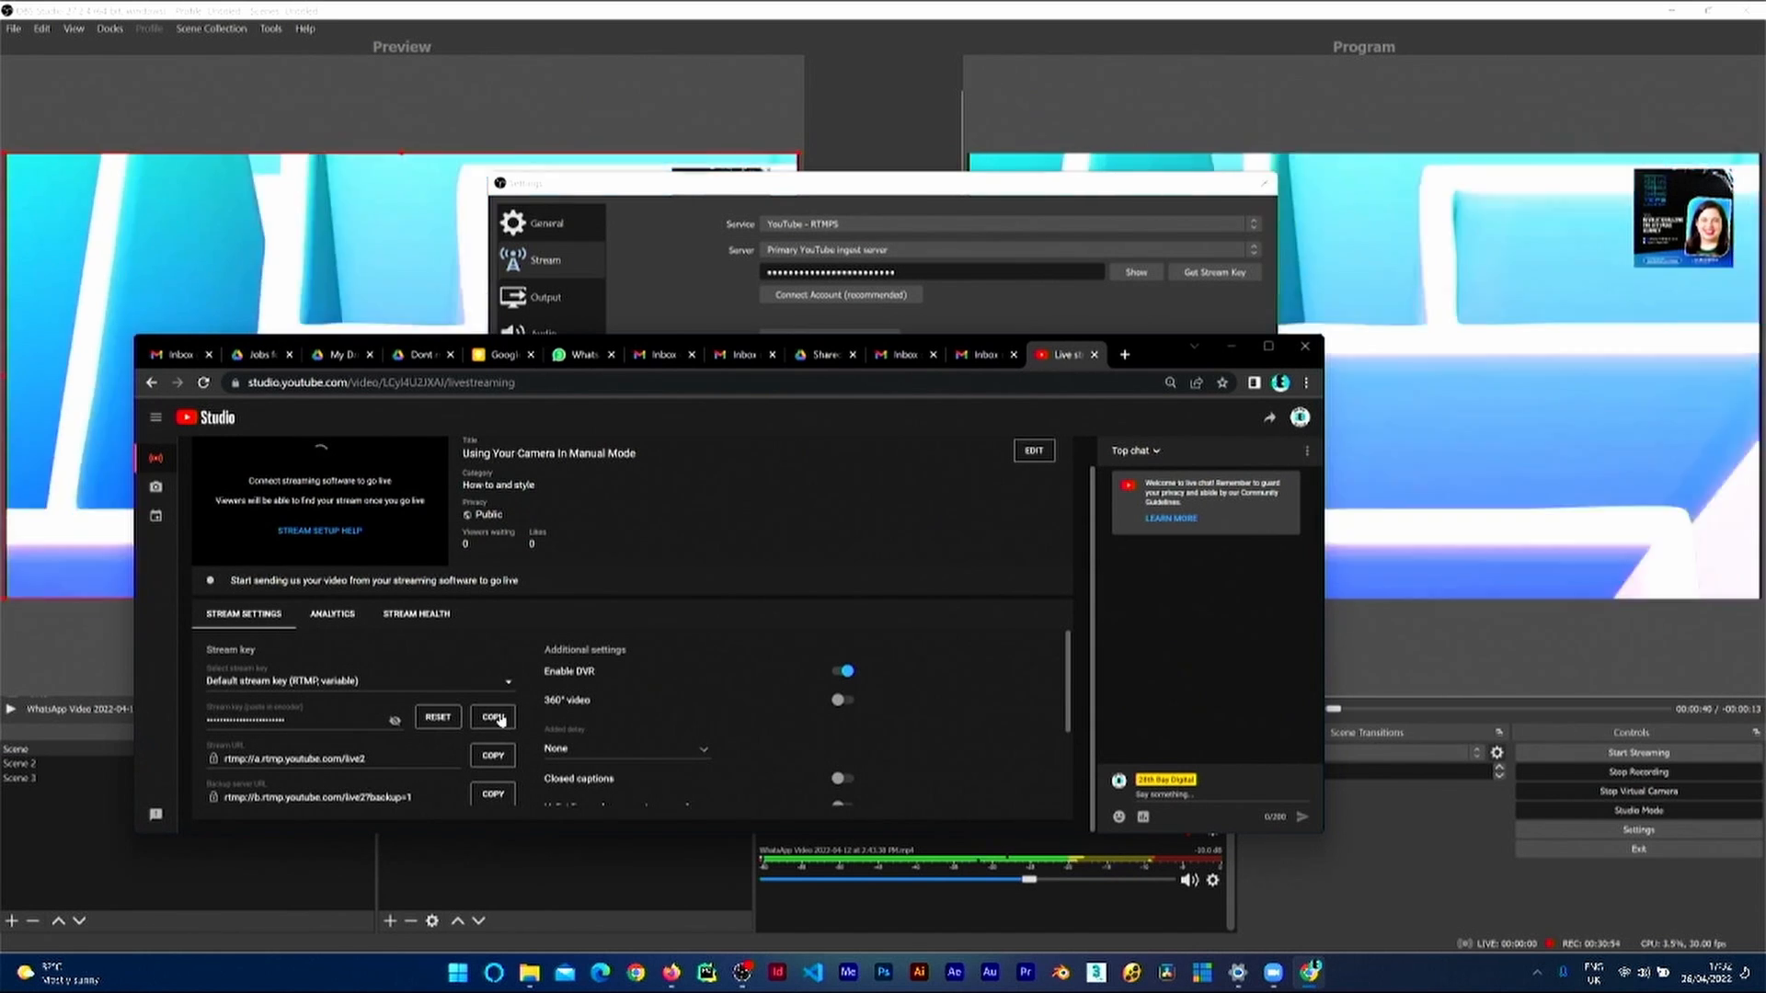
{"action": "left_click", "coordinate": [493, 716]}
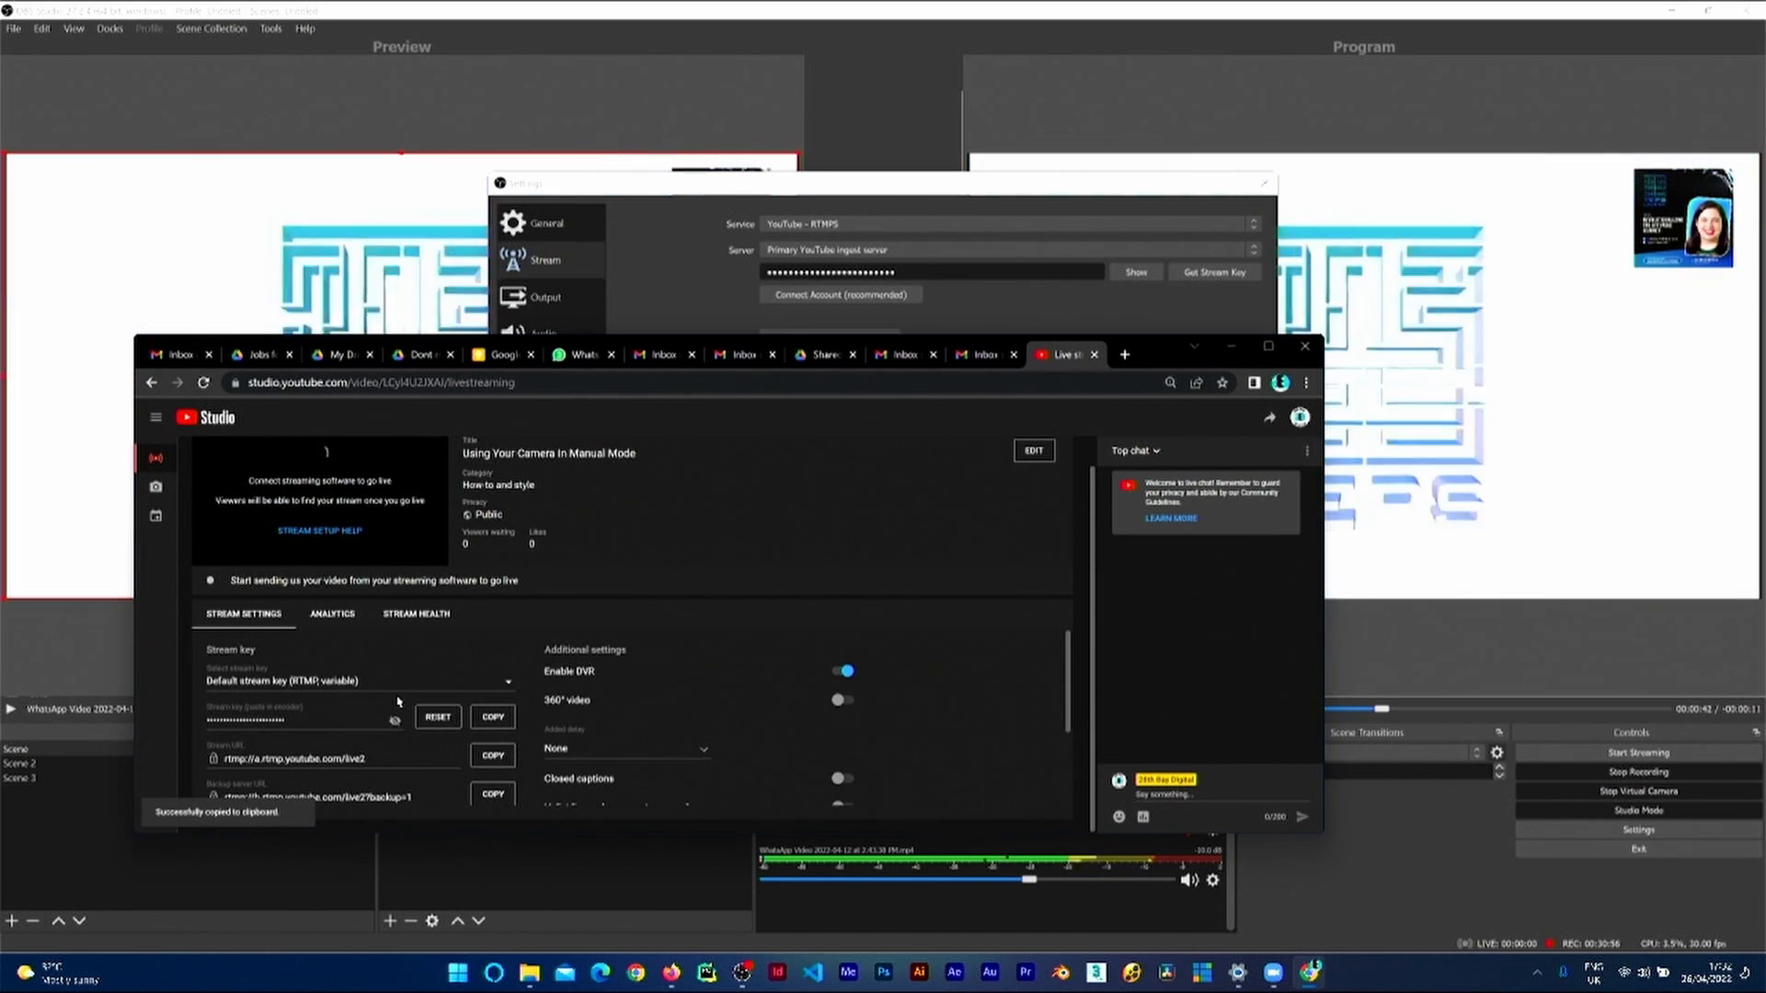
Step: Edit the YouTube live stream's details to set its visibility to Private, and save them
{"action": "scroll", "coordinate": [778, 680], "scroll_direction": "down", "scroll_amount": 2}
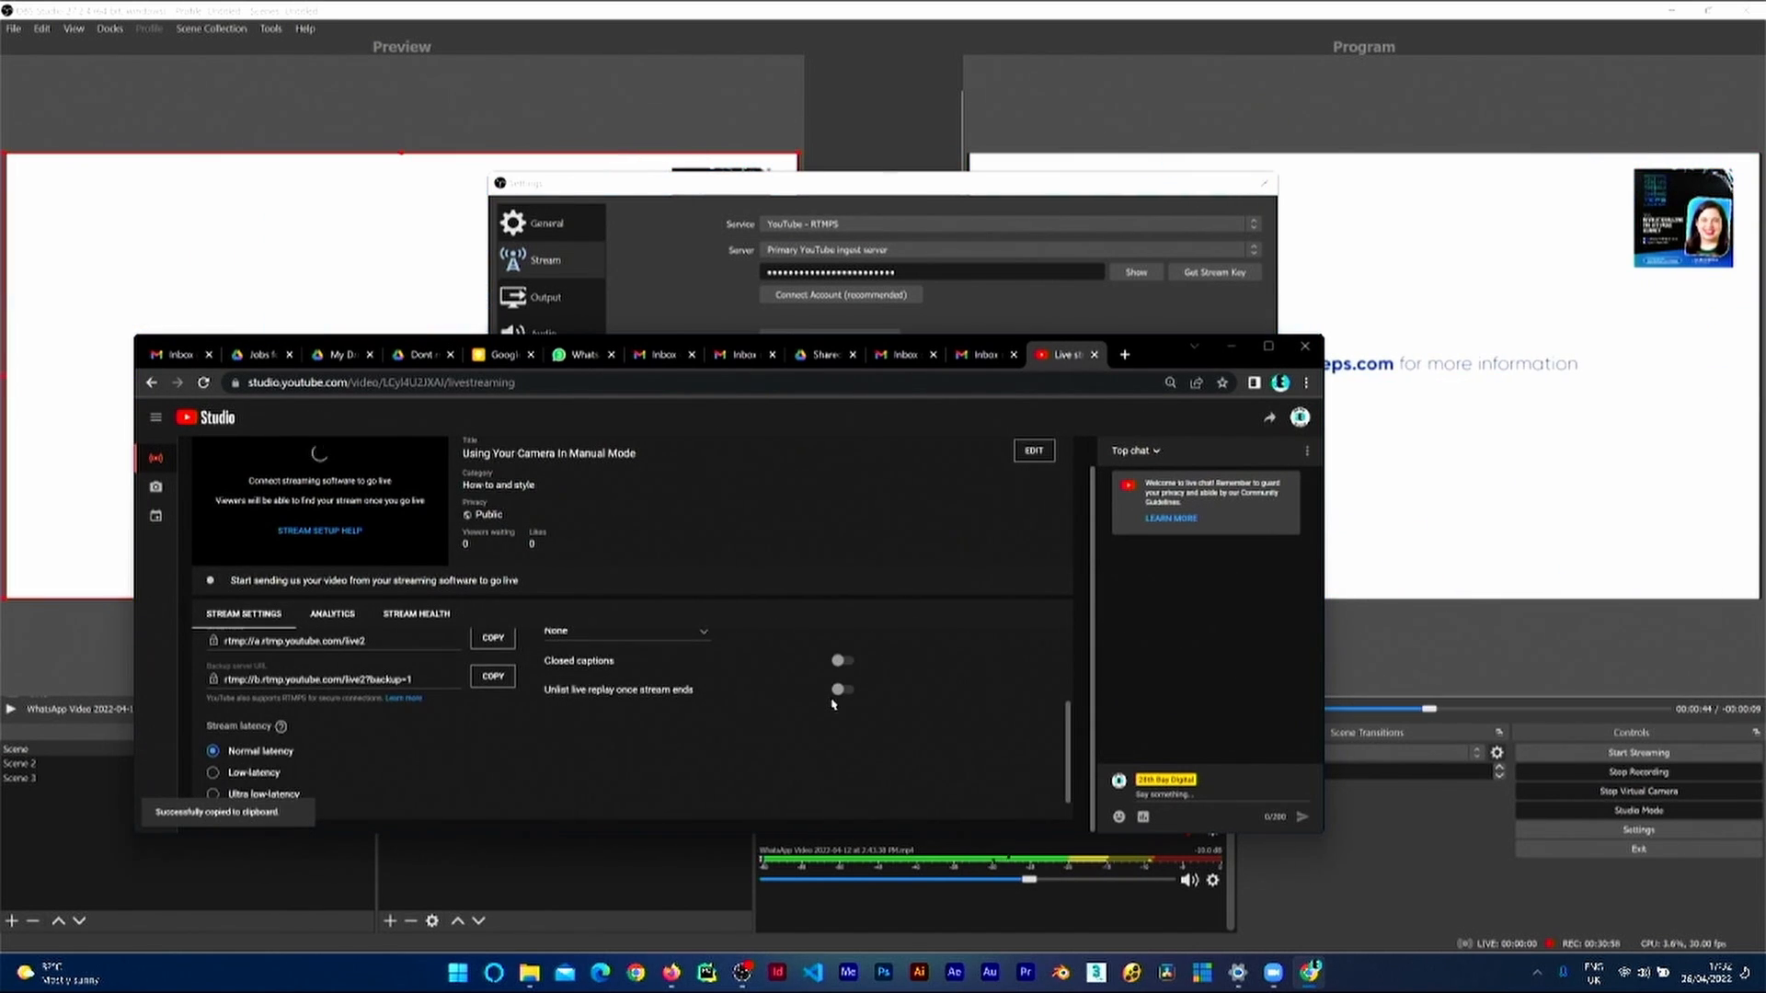
{"action": "scroll", "coordinate": [833, 704], "scroll_direction": "up", "scroll_amount": 1}
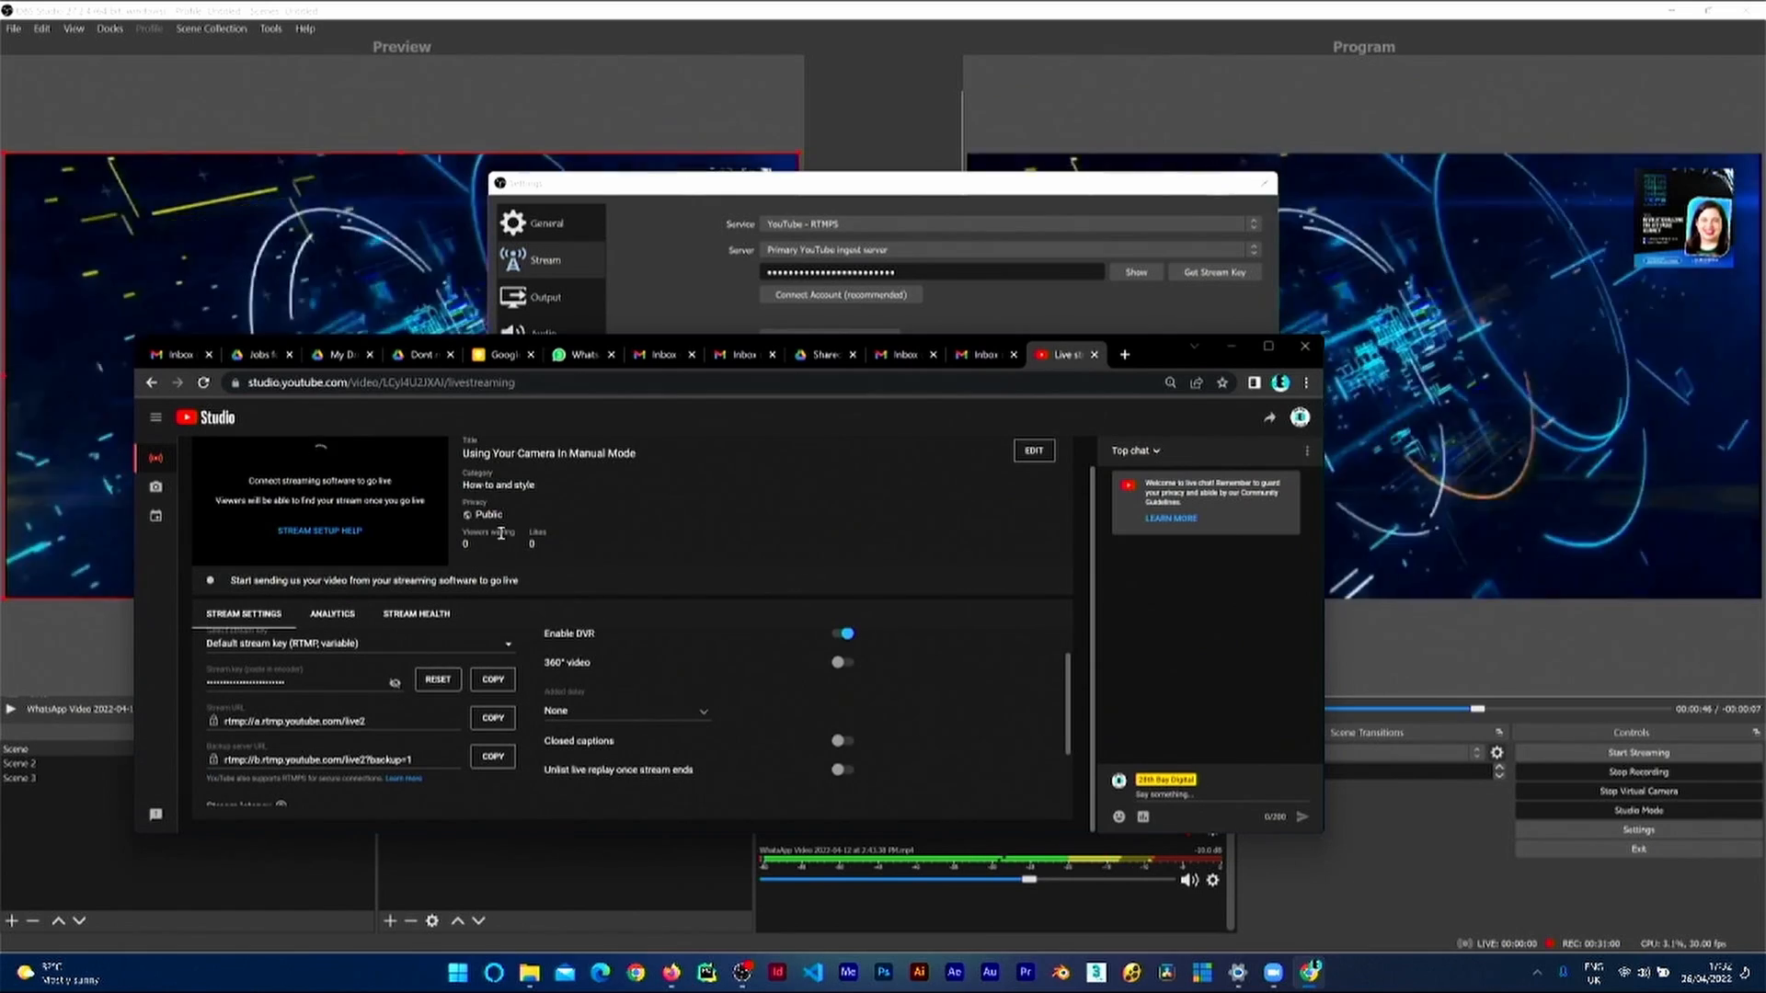
{"action": "left_click", "coordinate": [1034, 449]}
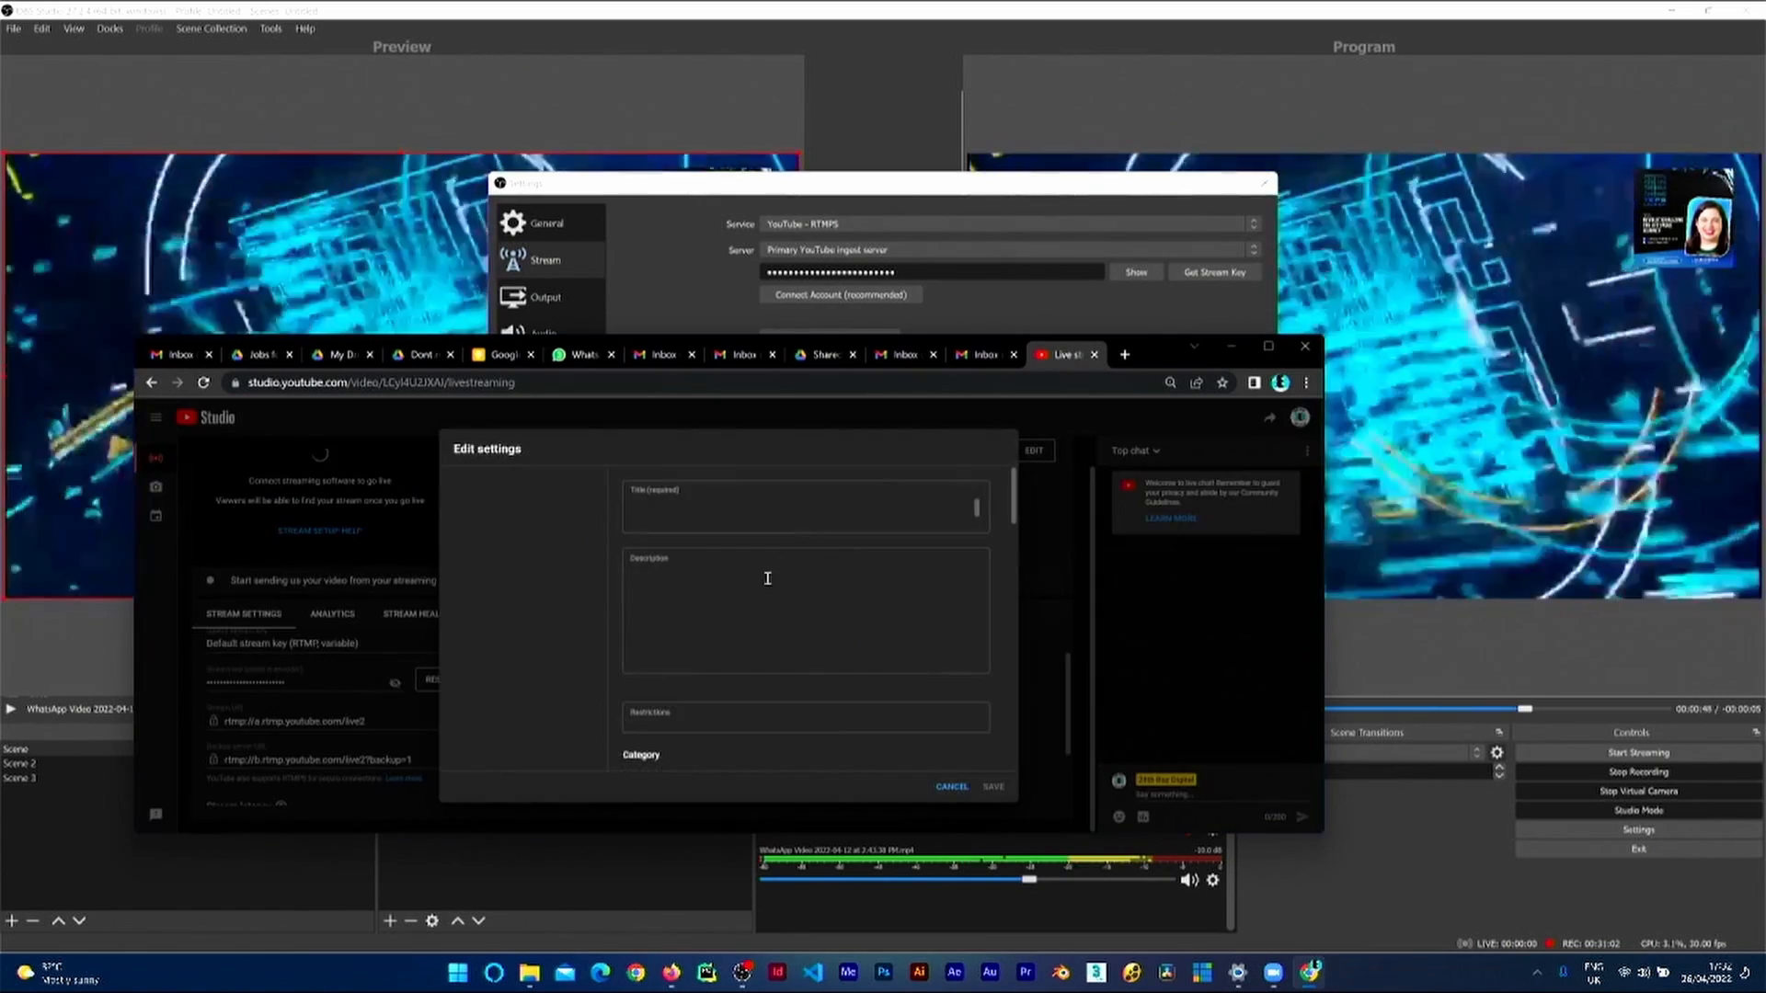
{"action": "left_click", "coordinate": [710, 719]}
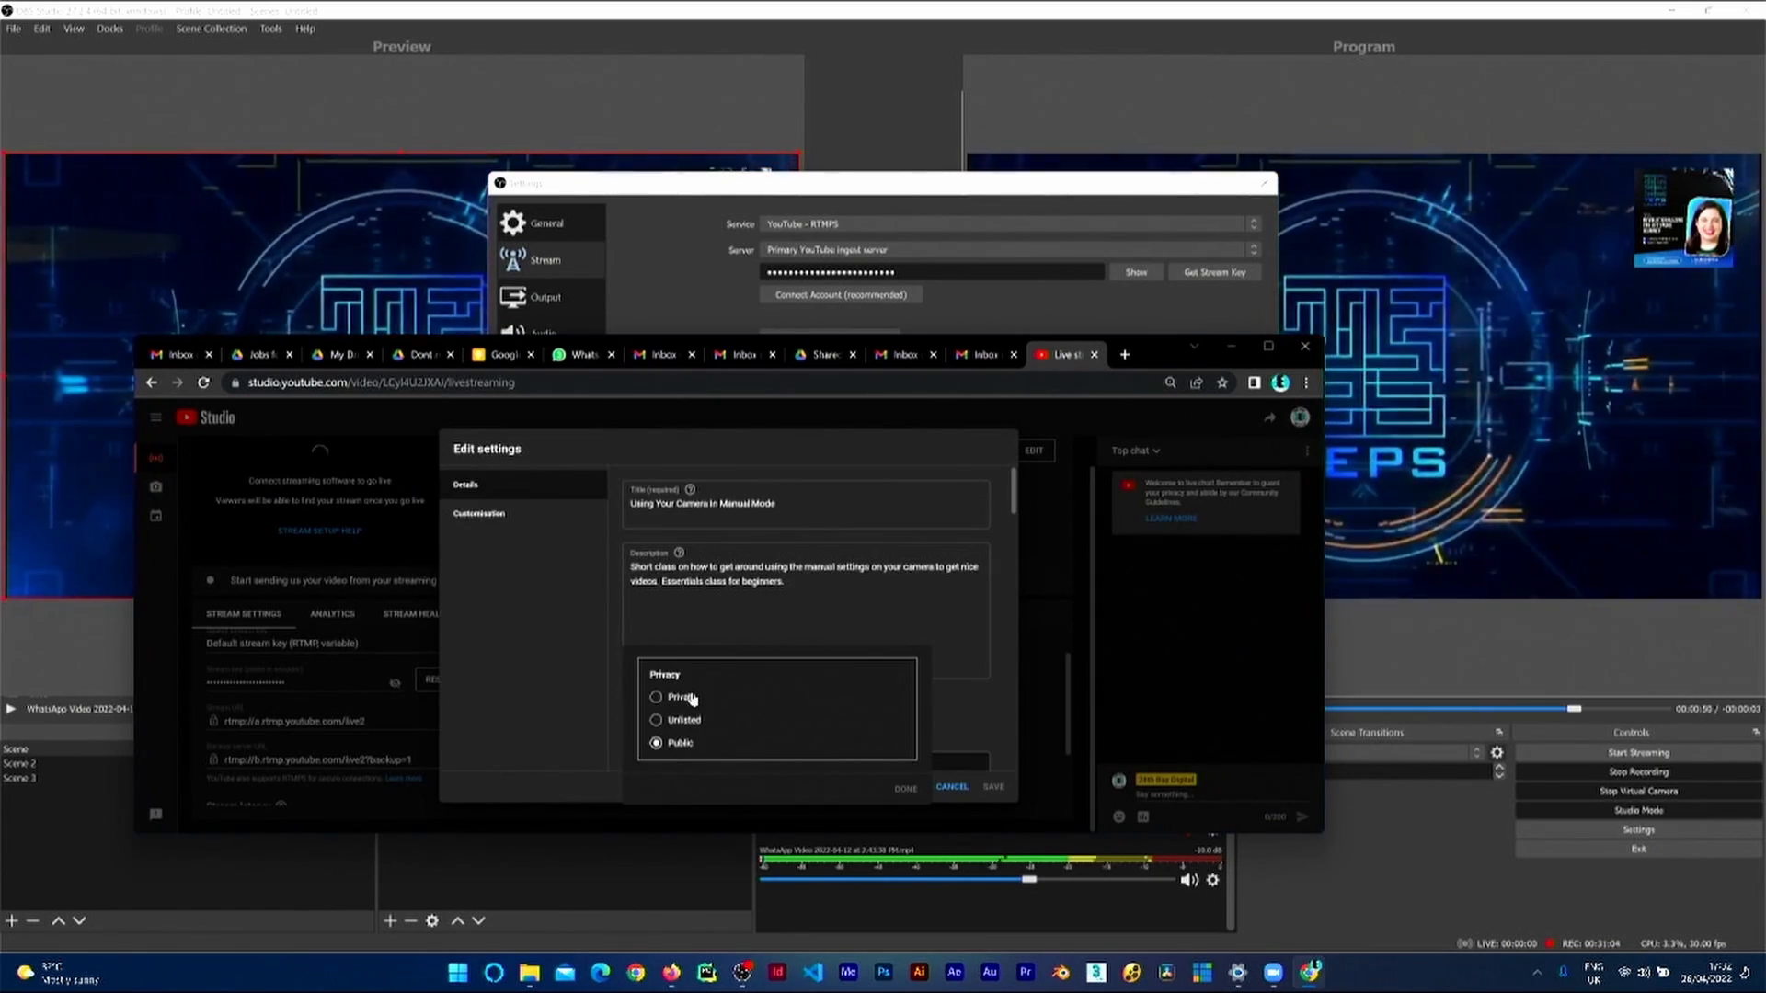
{"action": "left_click", "coordinate": [894, 789]}
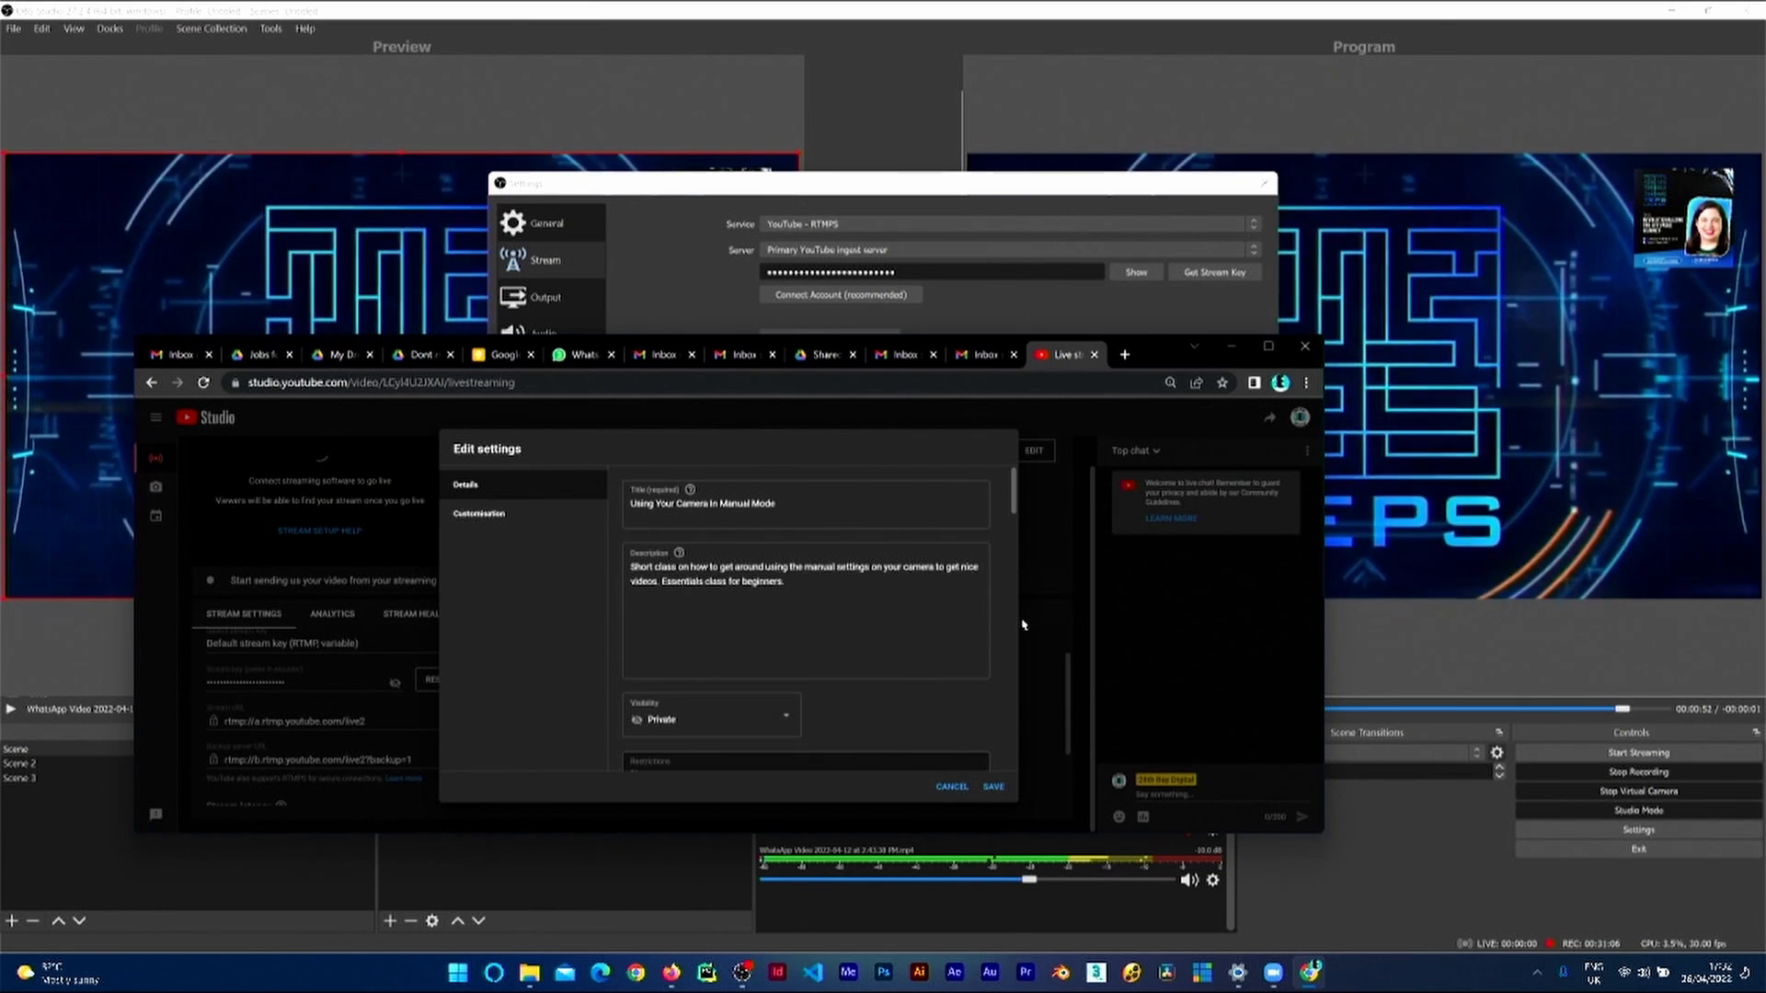
{"action": "left_click", "coordinate": [994, 787]}
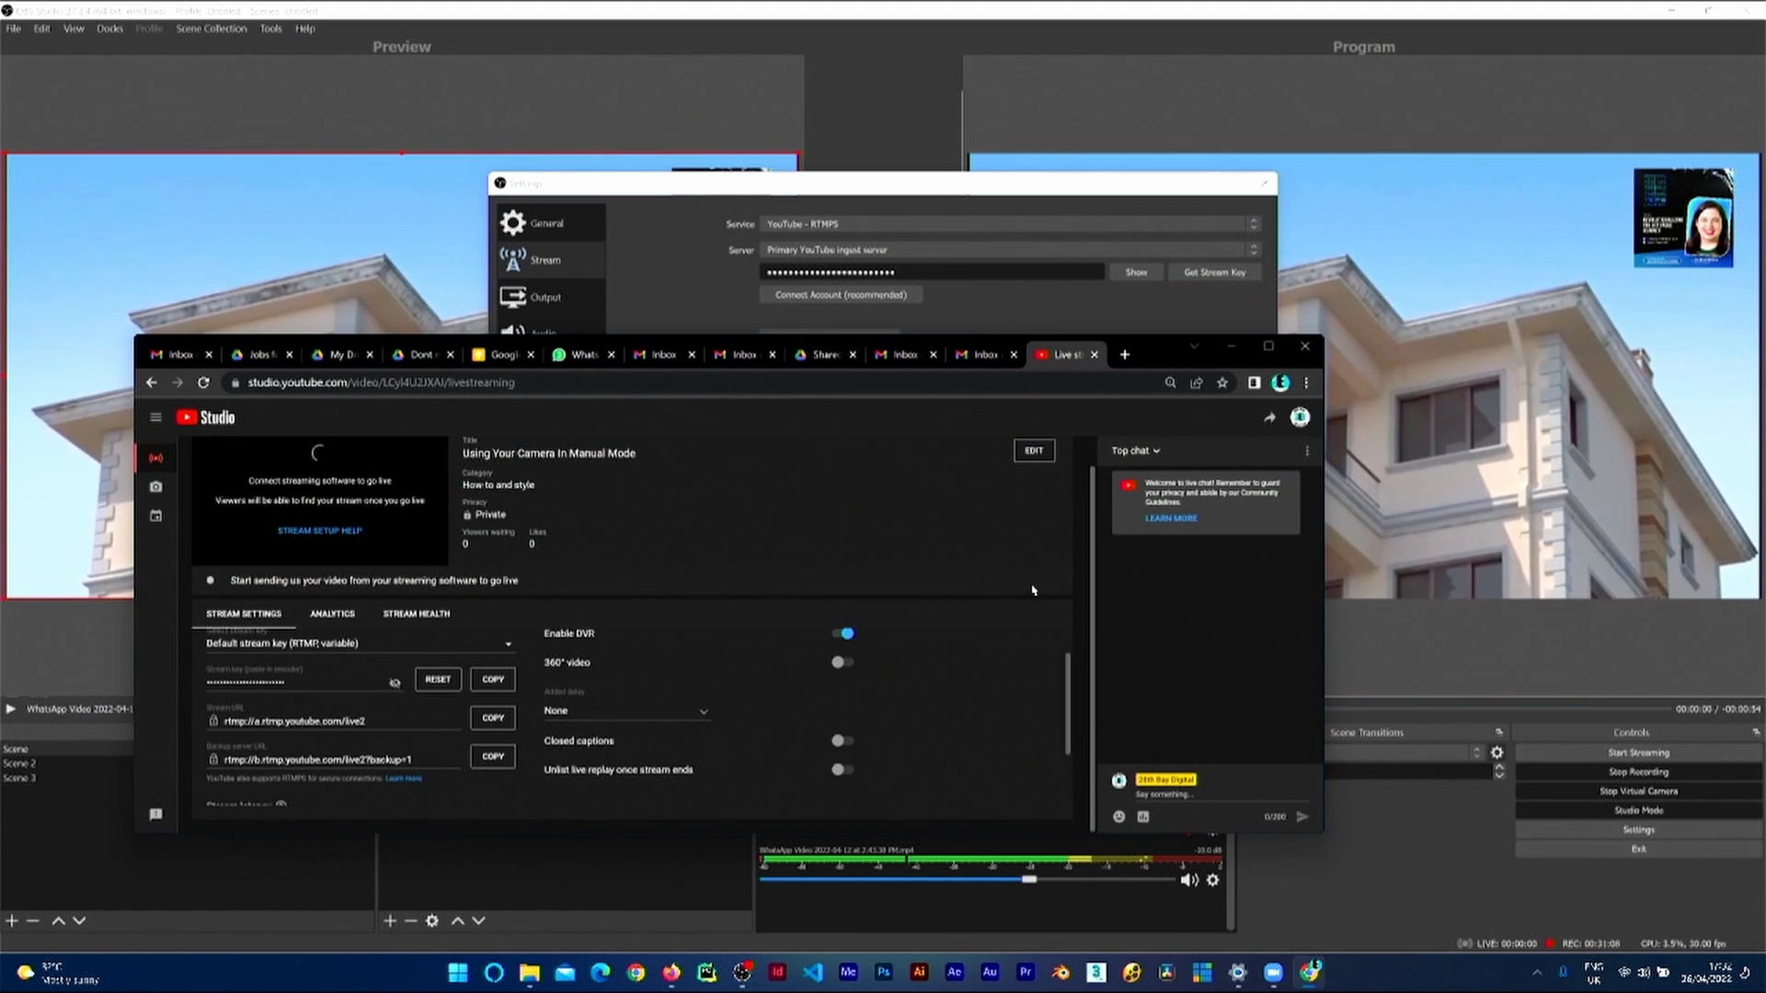
Step: Return to the OBS stream settings, replace the stream key with the copied one, and save the settings
{"action": "left_click", "coordinate": [1146, 317]}
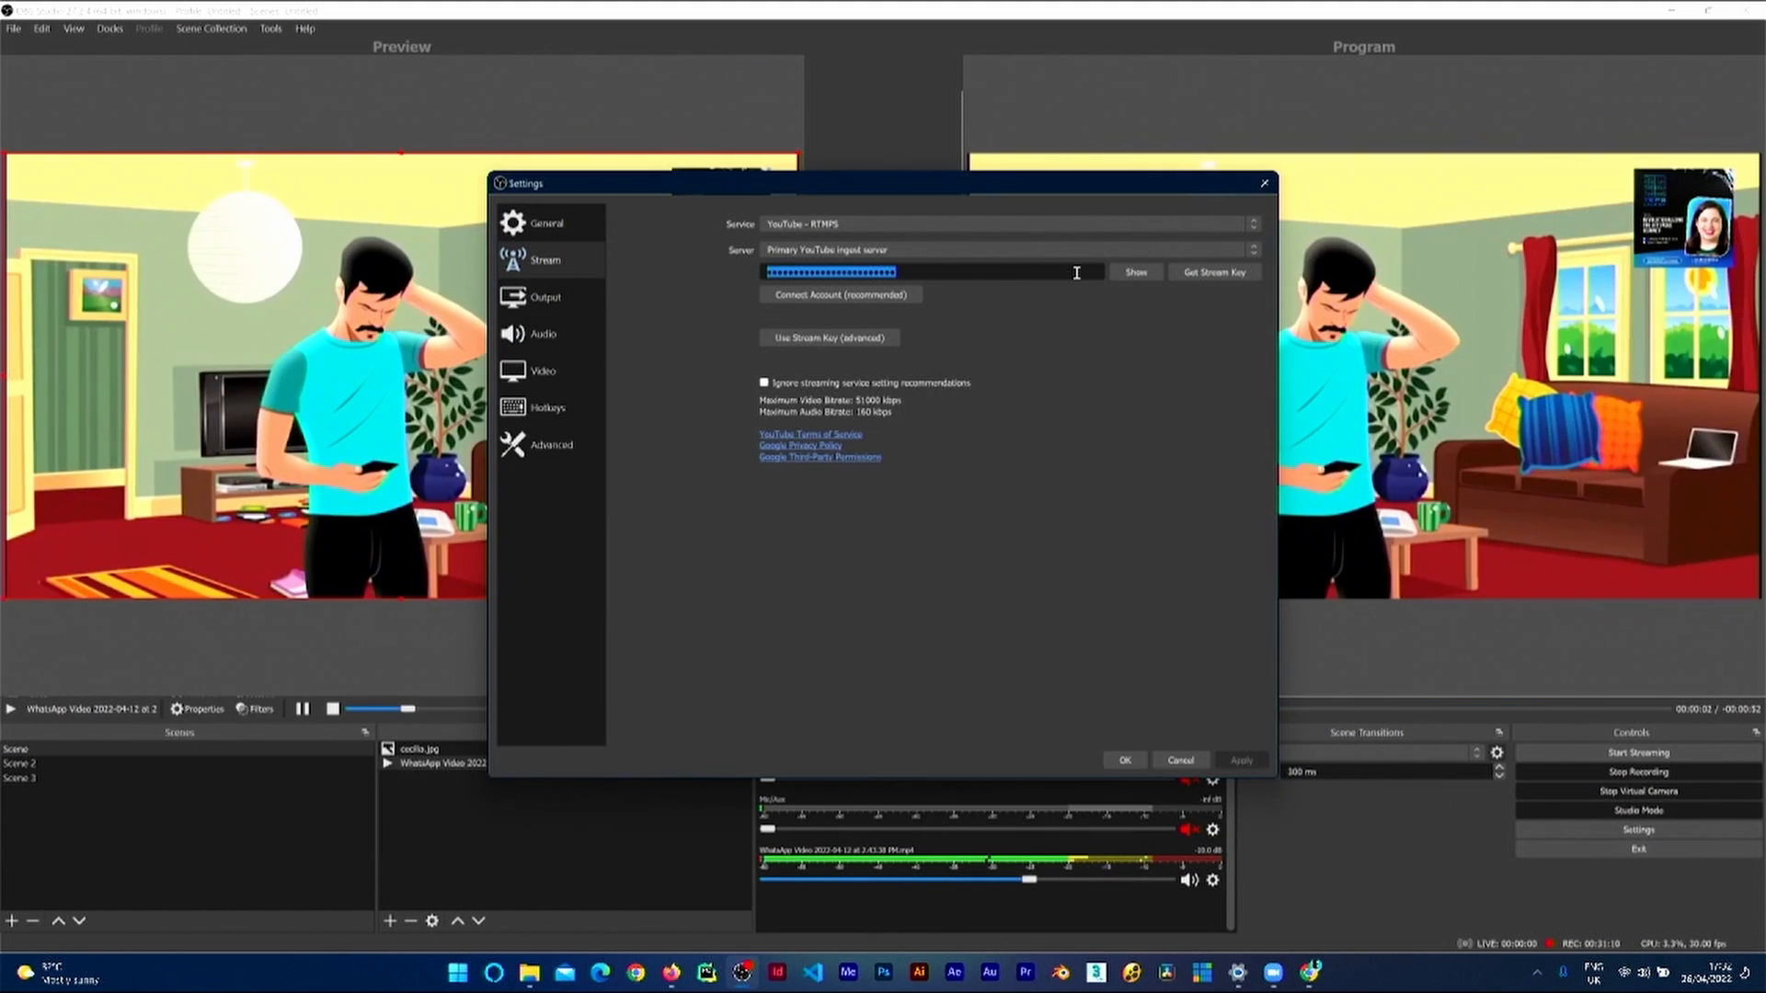
{"action": "key", "text": "BackSpace"}
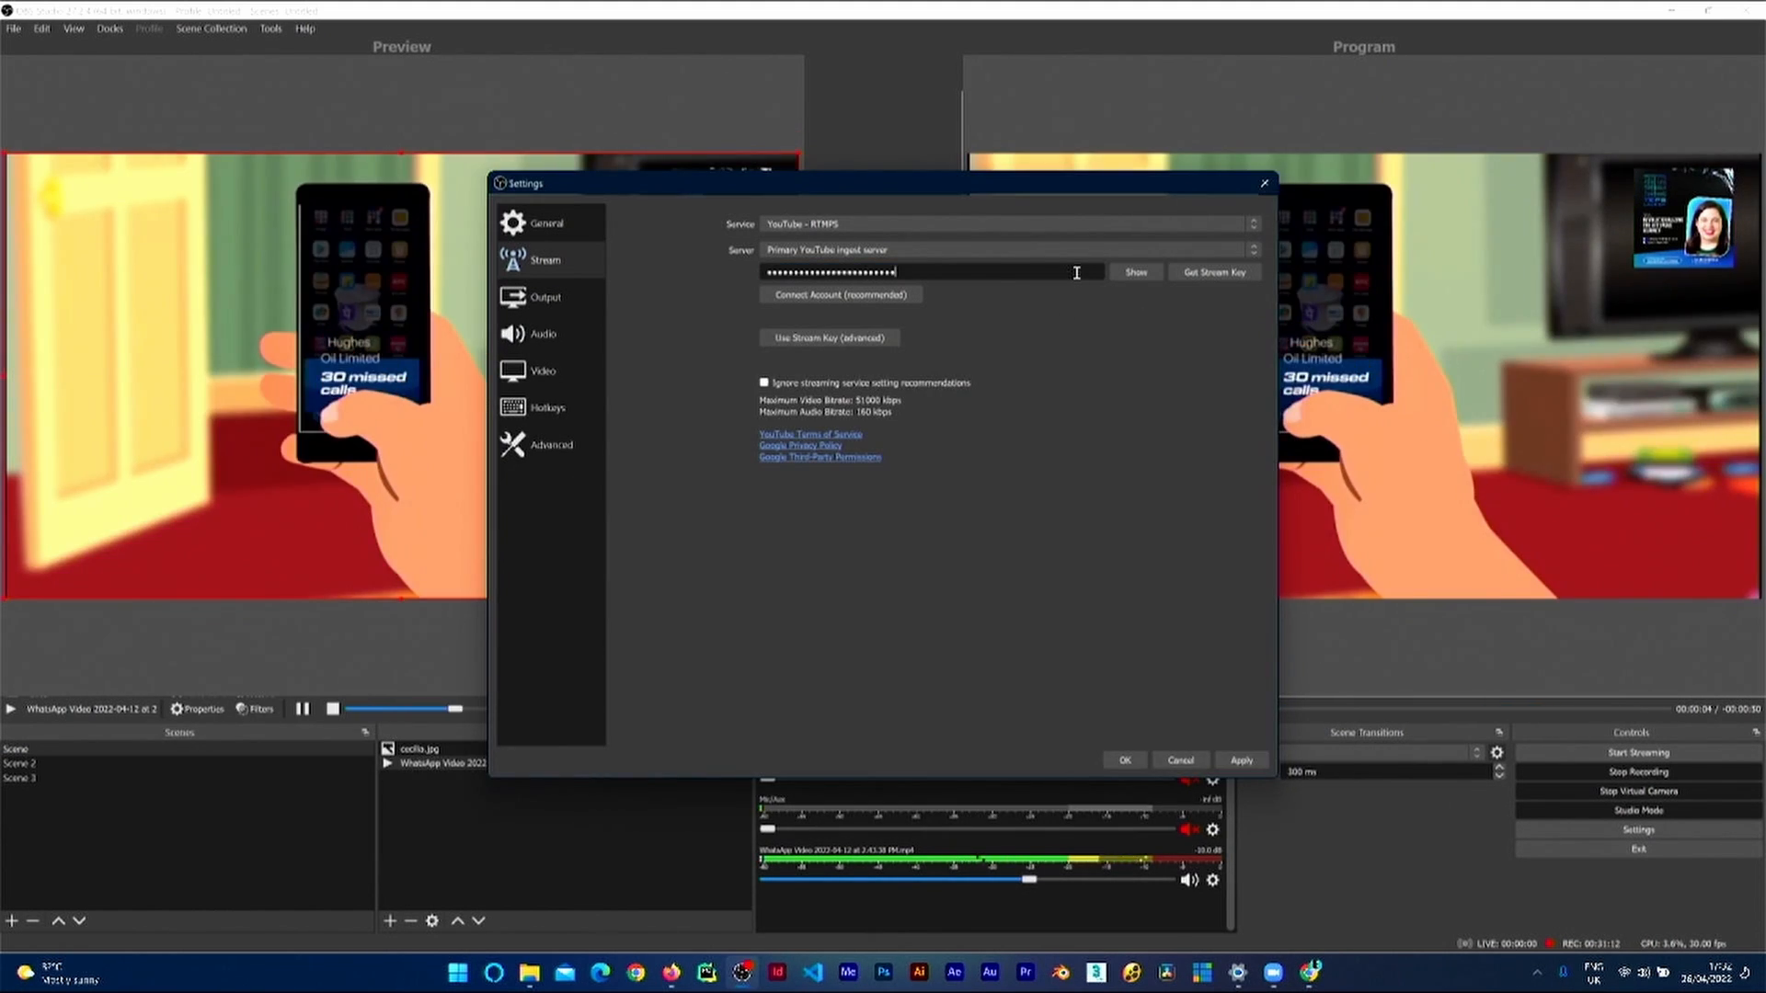
{"action": "left_click", "coordinate": [1140, 275]}
{"action": "left_click", "coordinate": [1140, 274]}
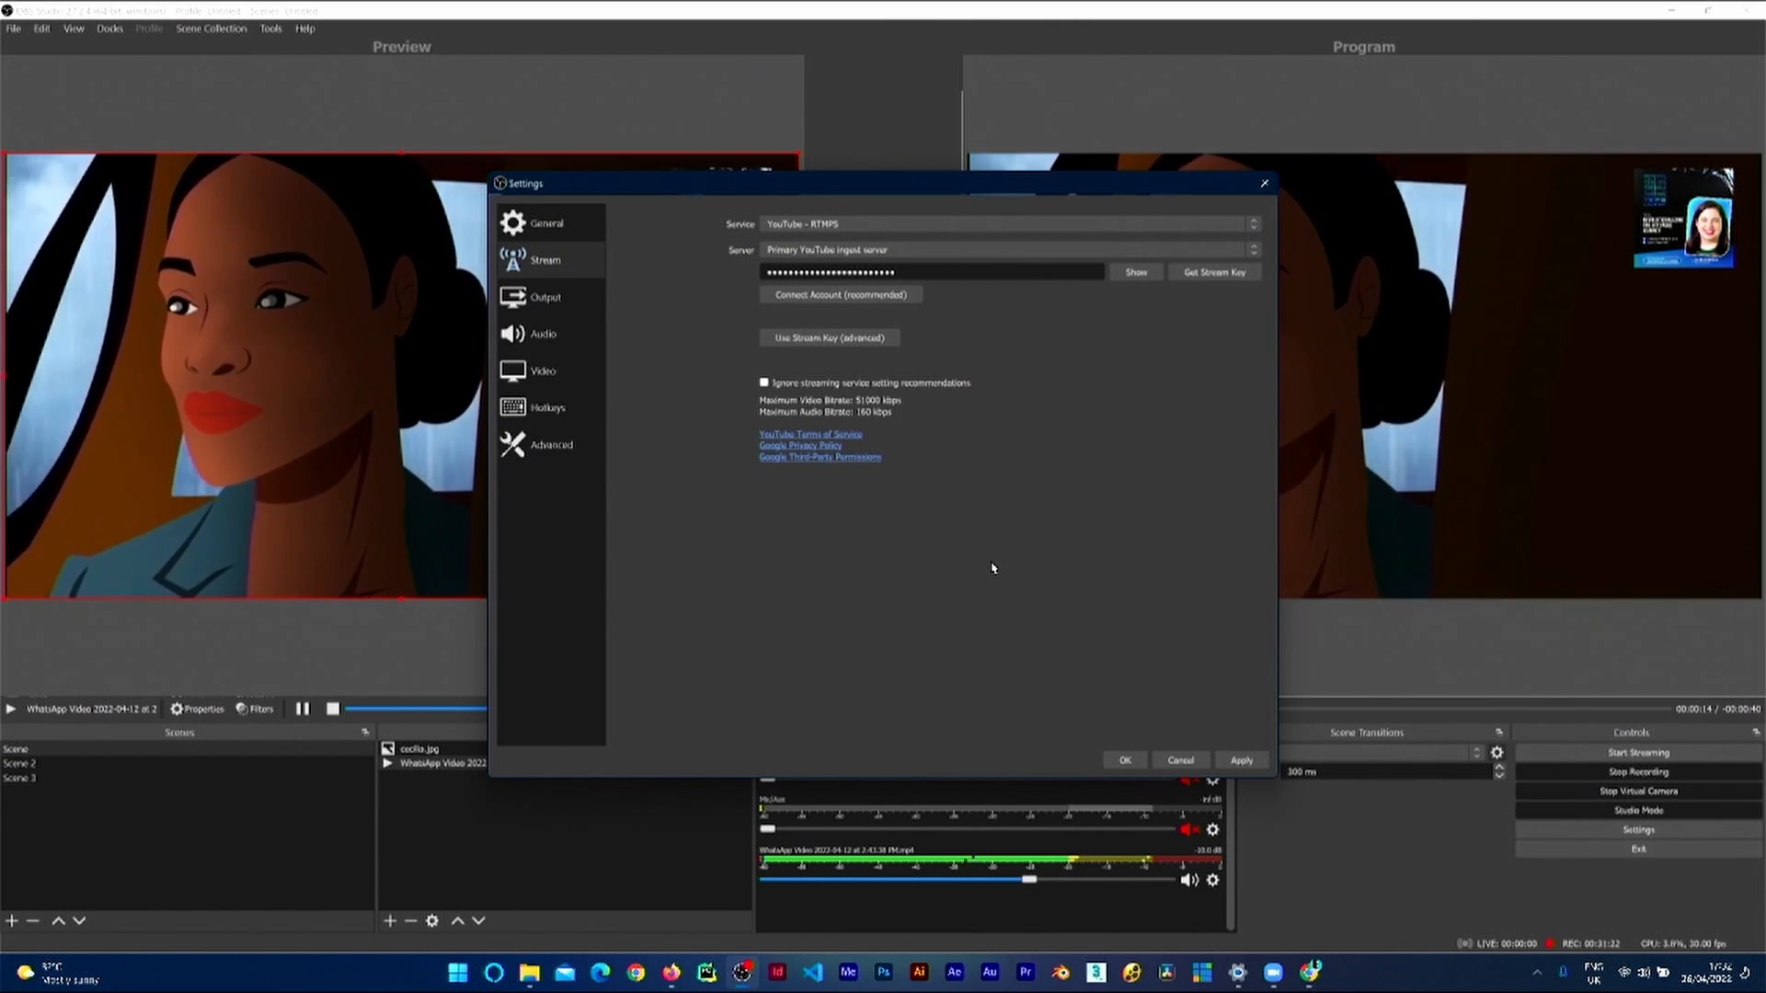
{"action": "left_click", "coordinate": [1241, 760]}
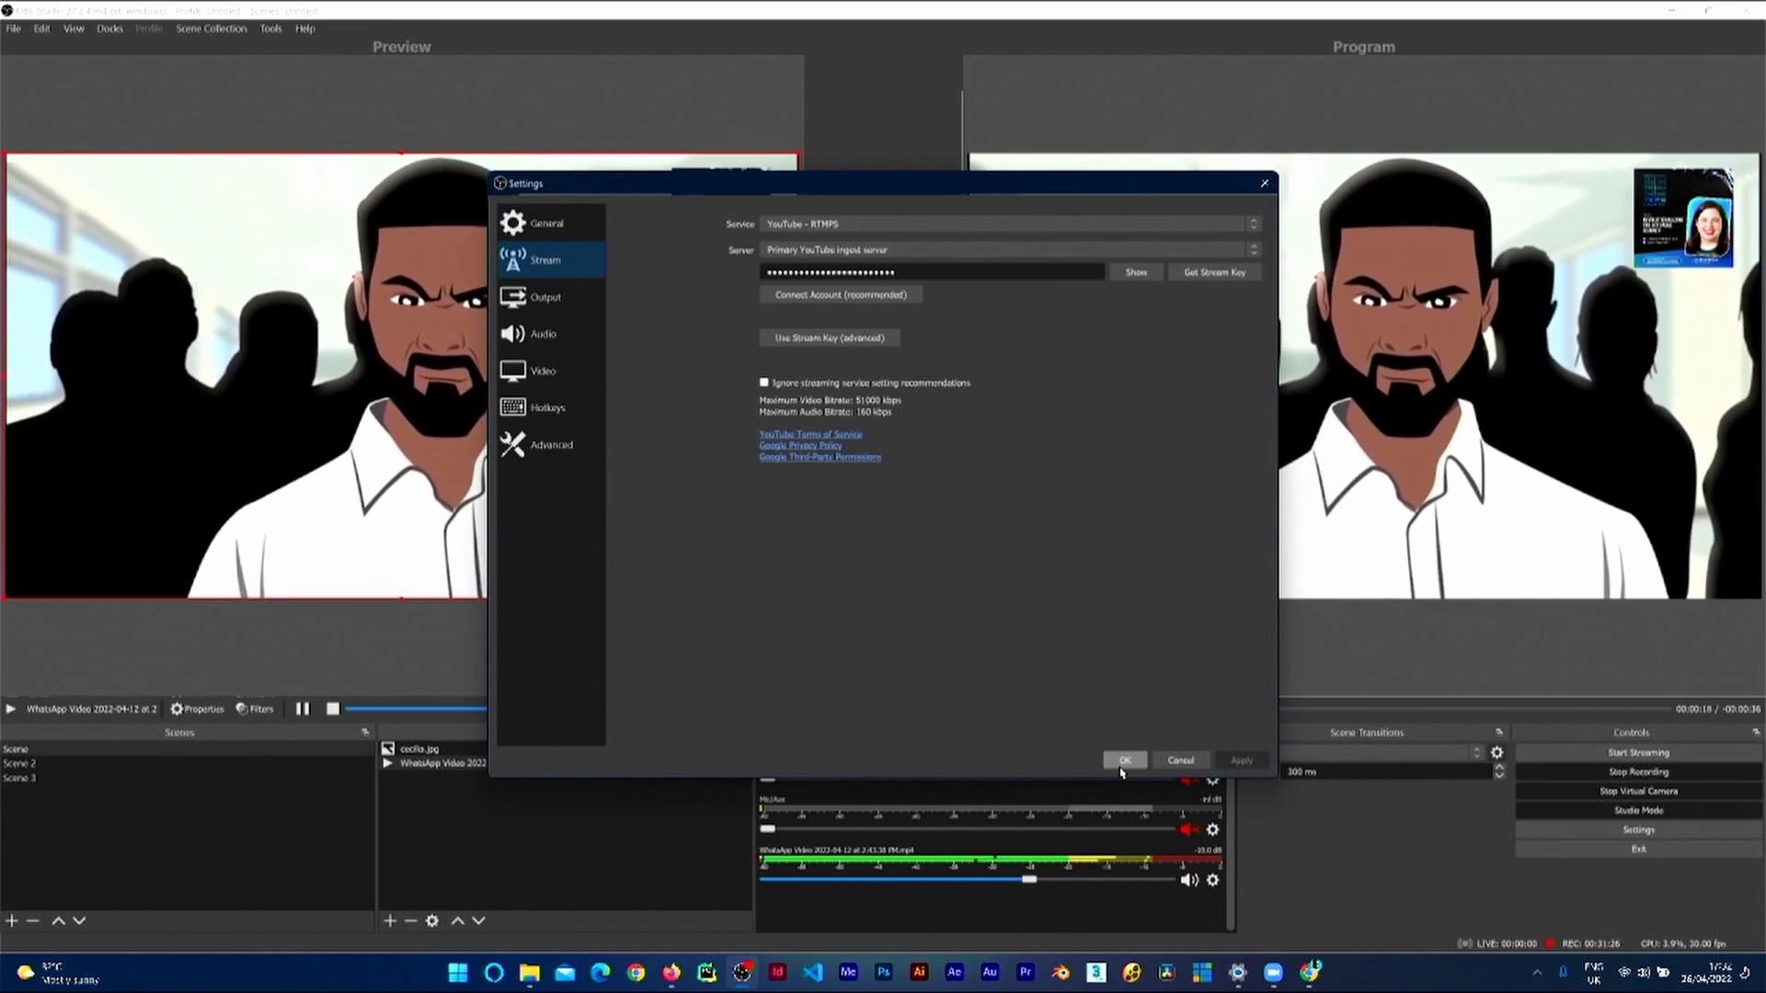
{"action": "left_click", "coordinate": [1123, 762]}
Step: Start streaming from OBS and check the incoming stream's preview and connection in YouTube Studio
{"action": "left_click", "coordinate": [1642, 756]}
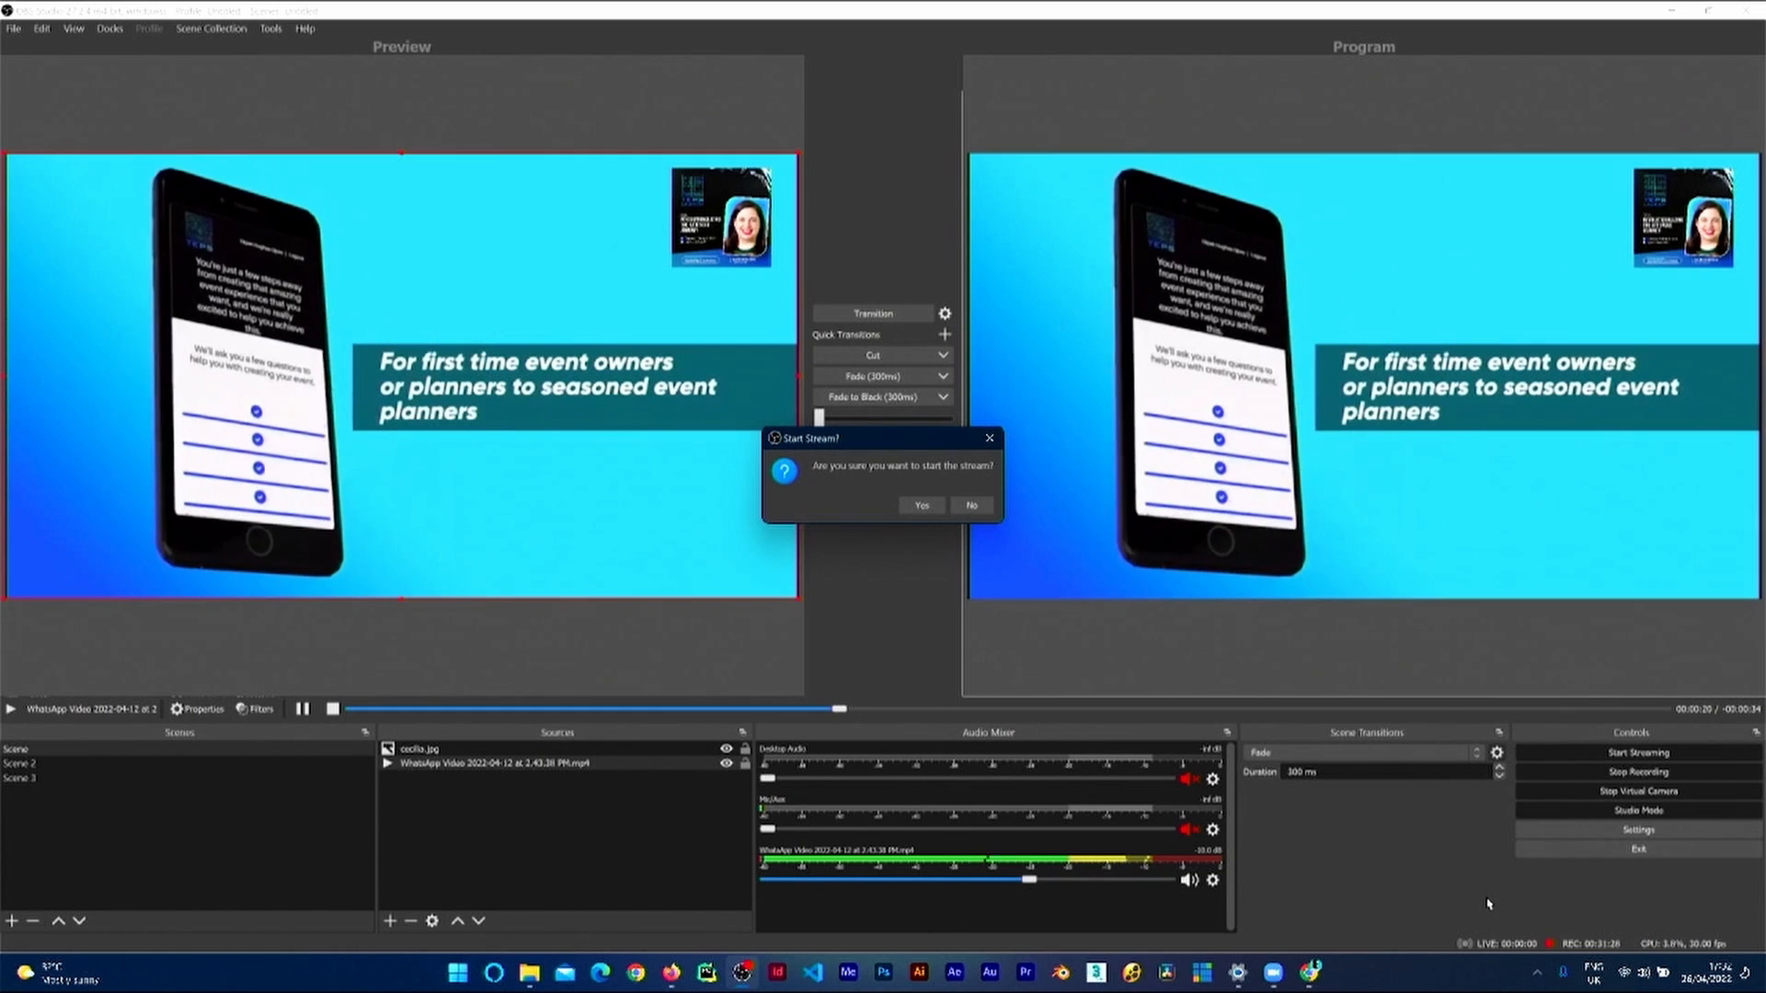
{"action": "left_click", "coordinate": [923, 506]}
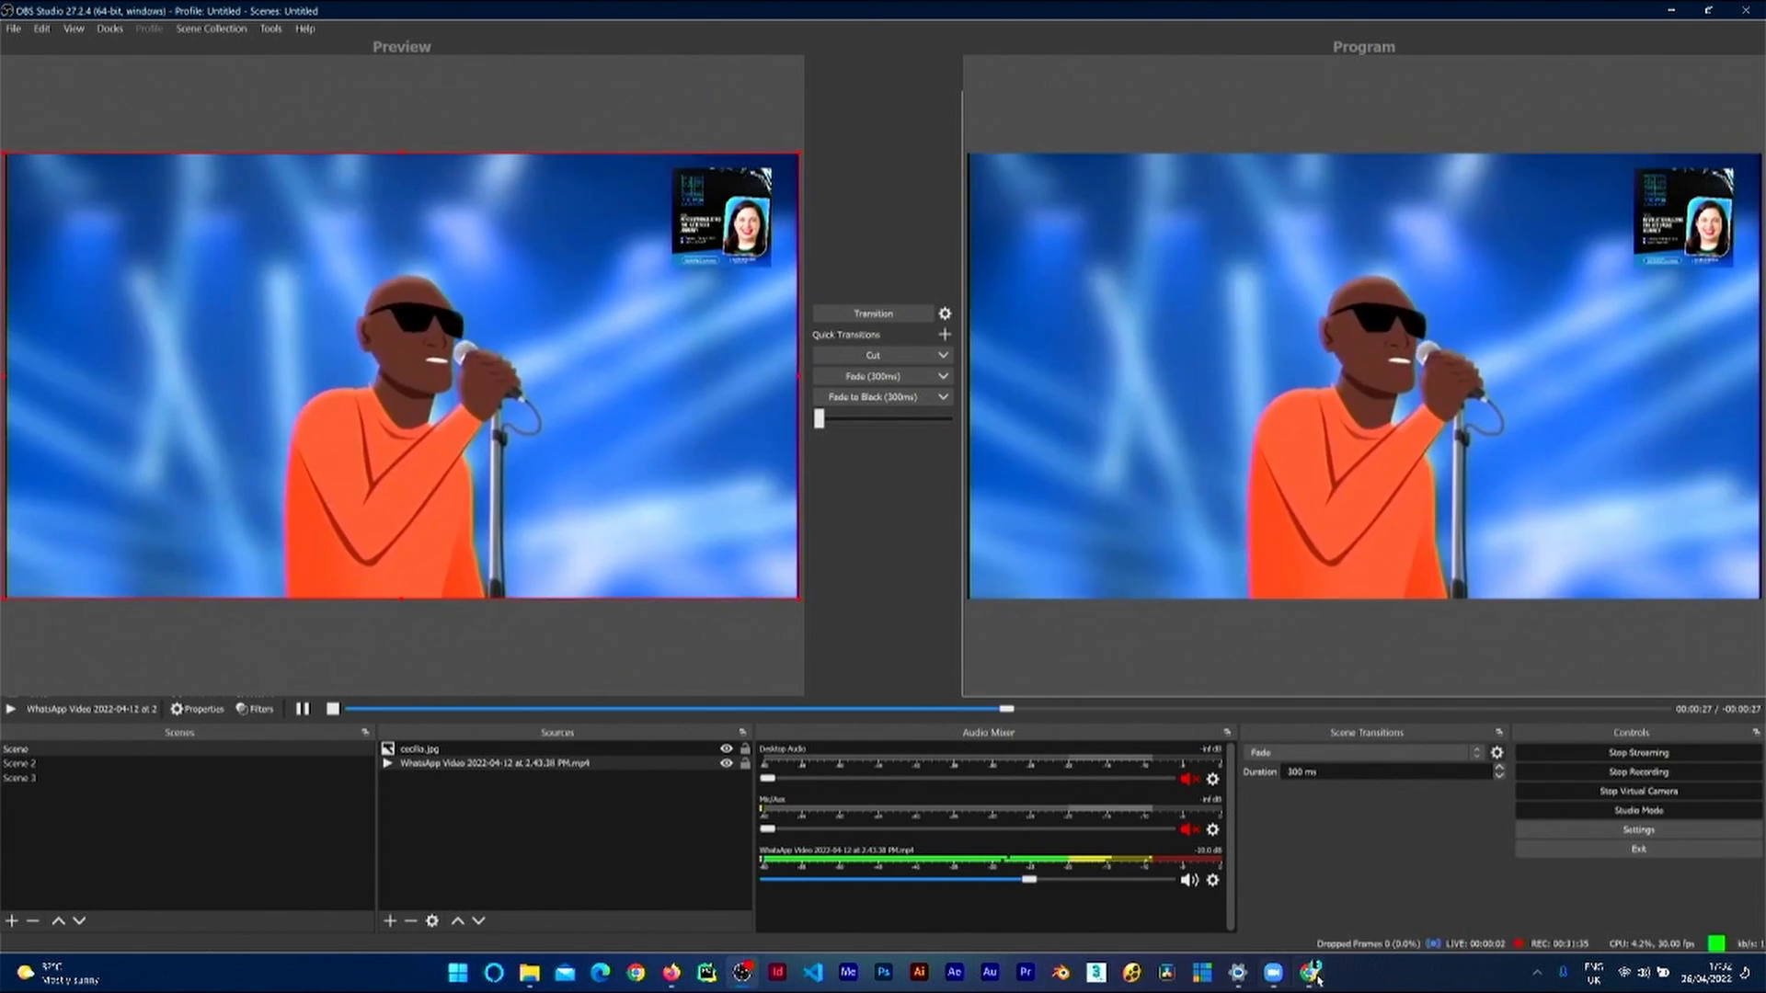
{"action": "left_click", "coordinate": [1310, 973]}
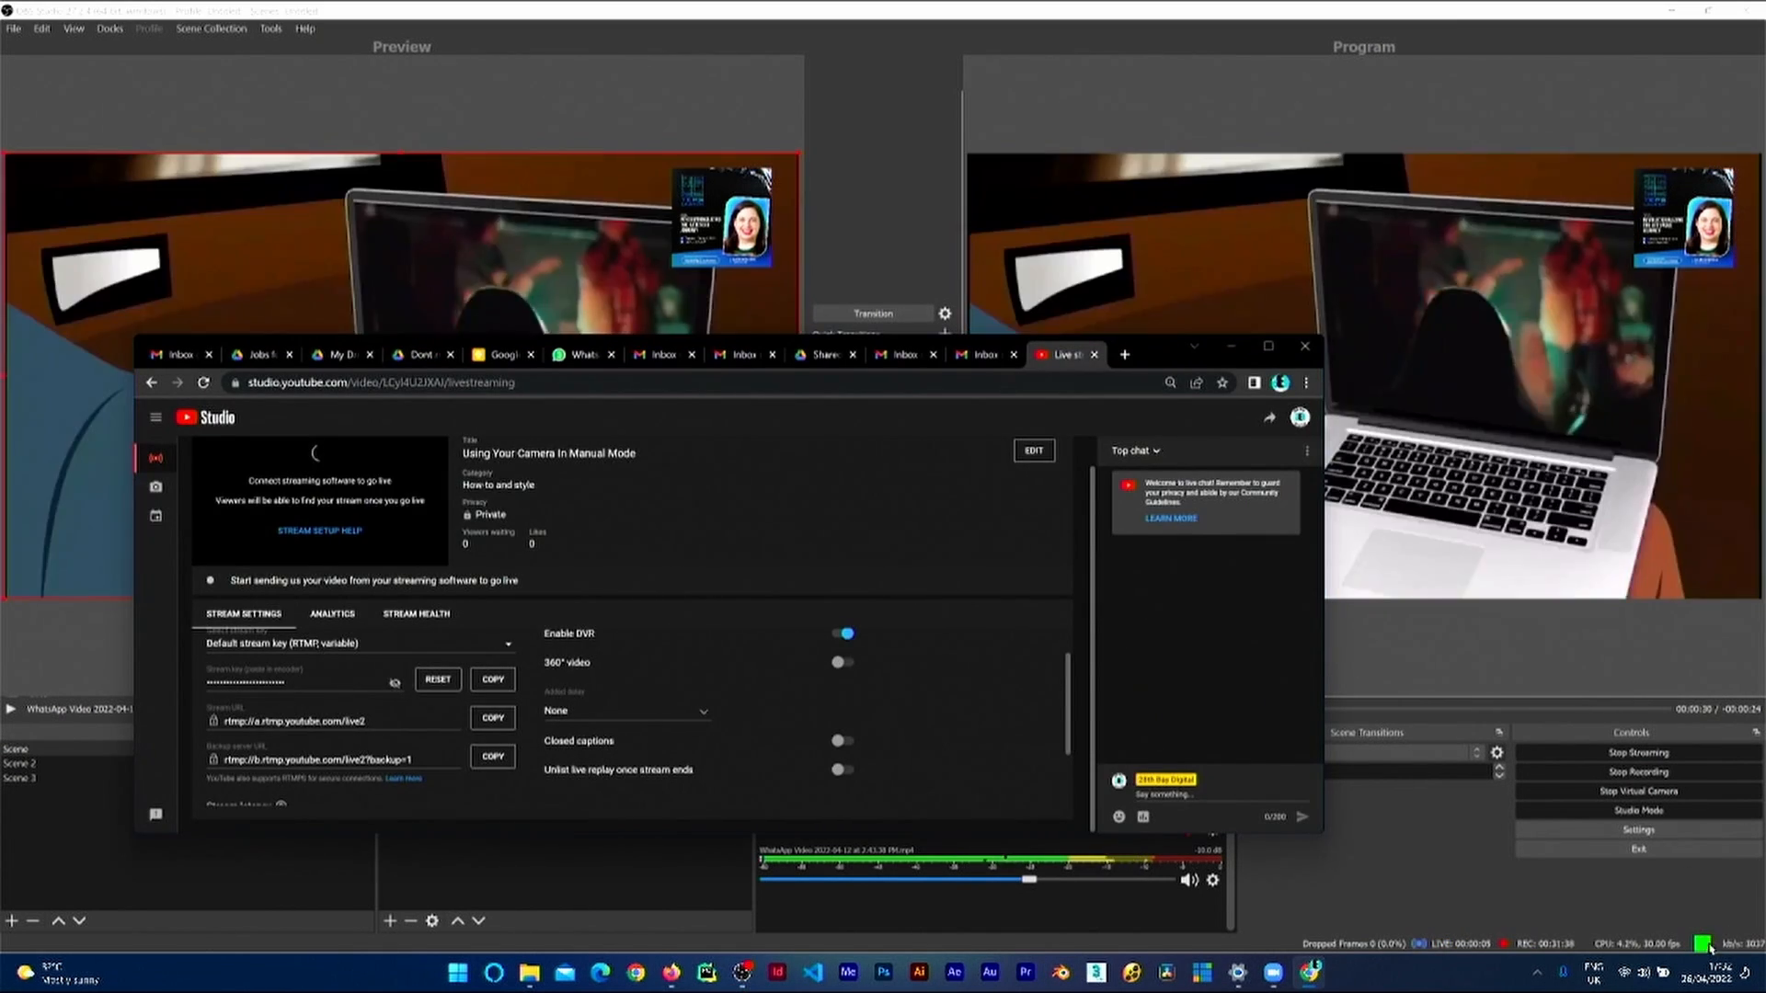
{"action": "left_click_drag", "start_coordinate": [1166, 358], "coordinate": [1083, 274]}
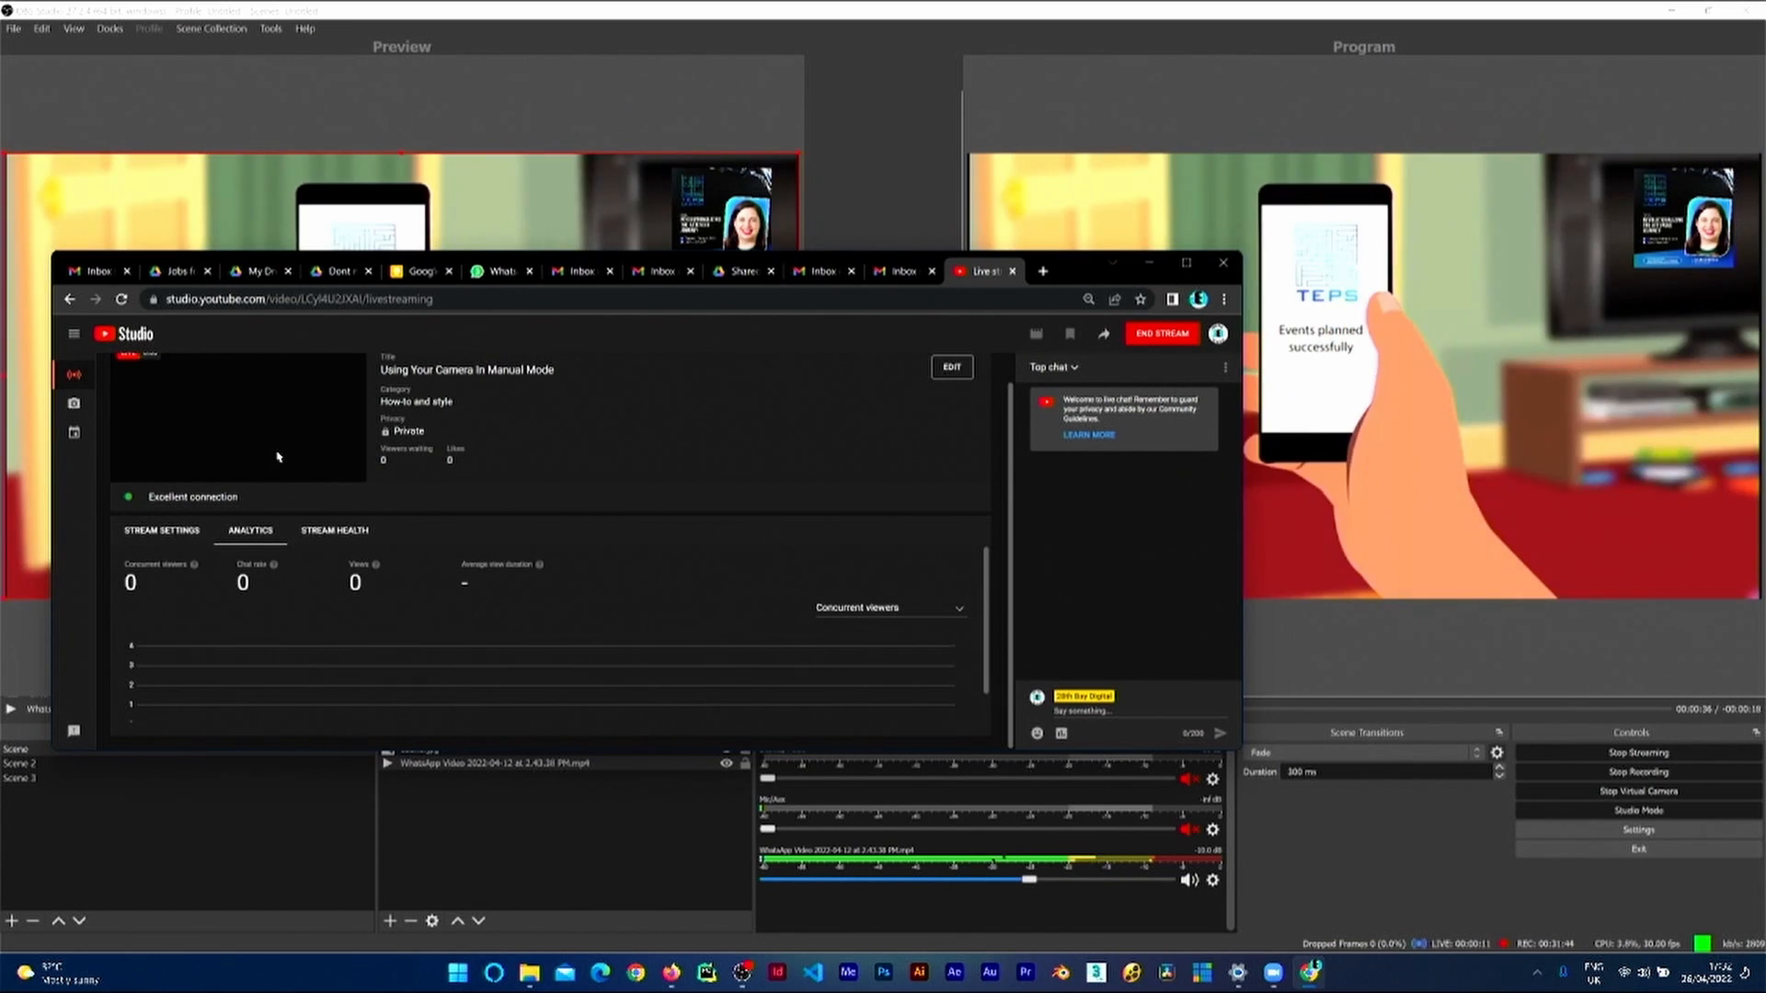
{"action": "scroll", "coordinate": [248, 451], "scroll_direction": "up", "scroll_amount": 1}
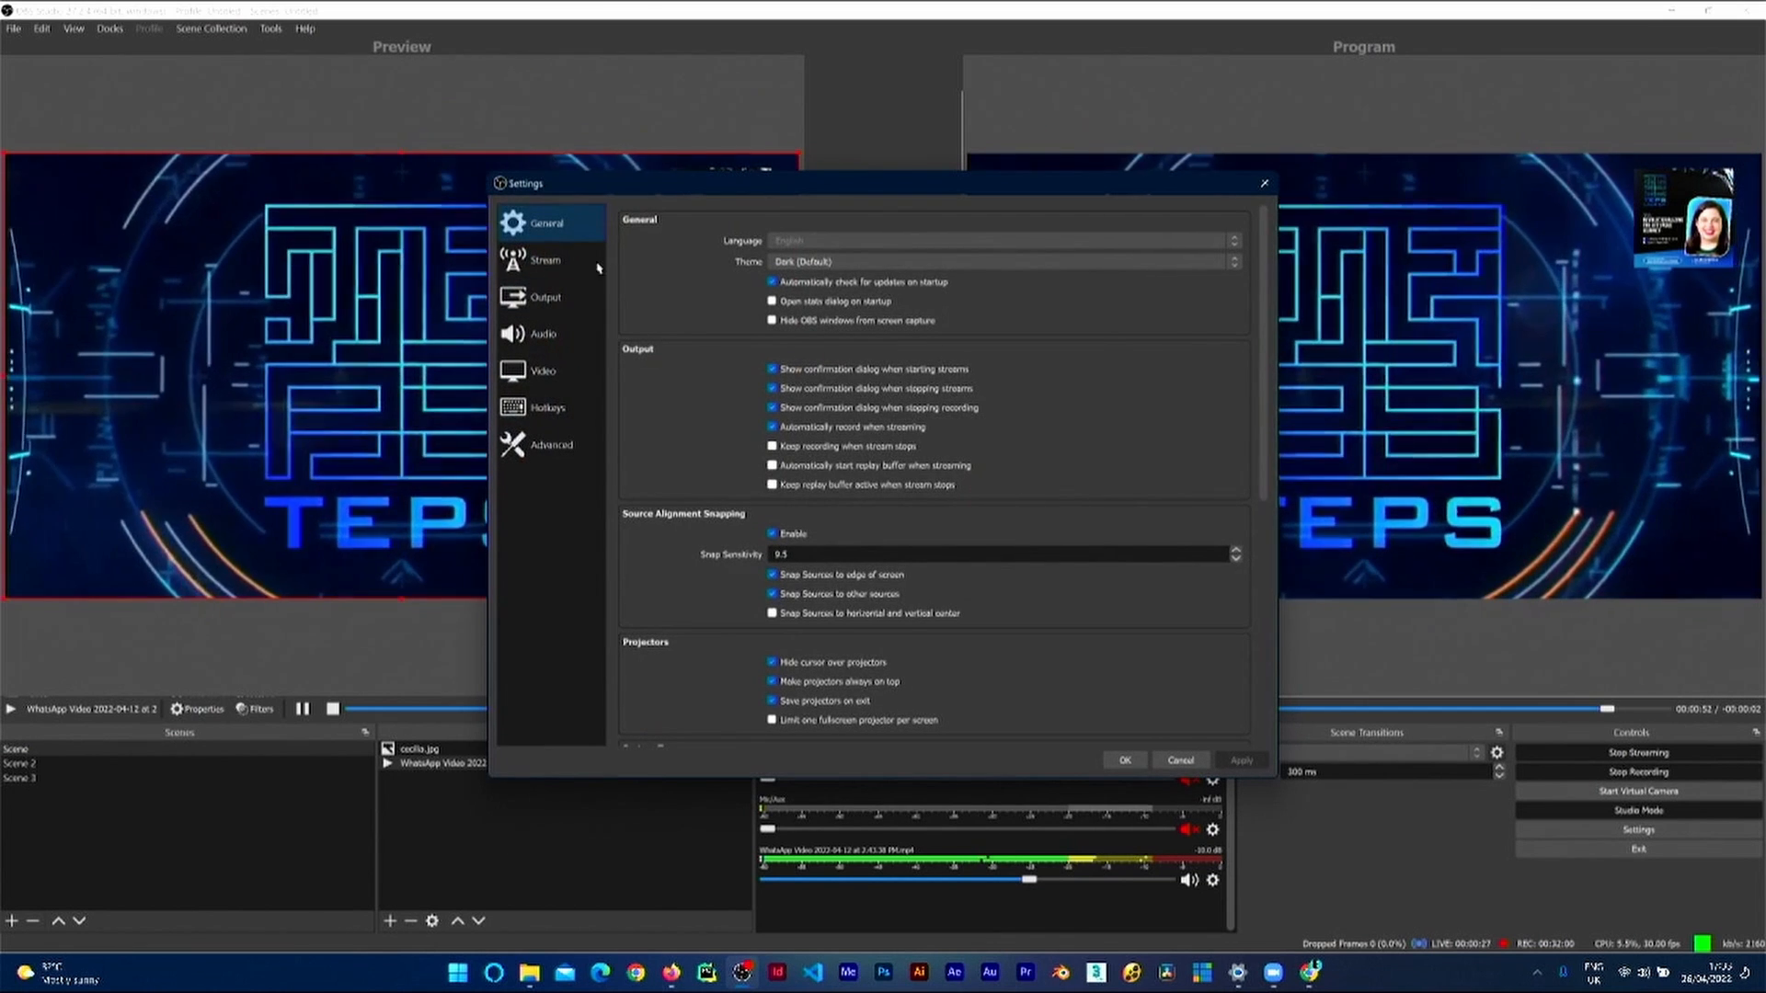
Step: Check the stream settings while live, close them without changes, and stop the stream
{"action": "left_click", "coordinate": [550, 262]}
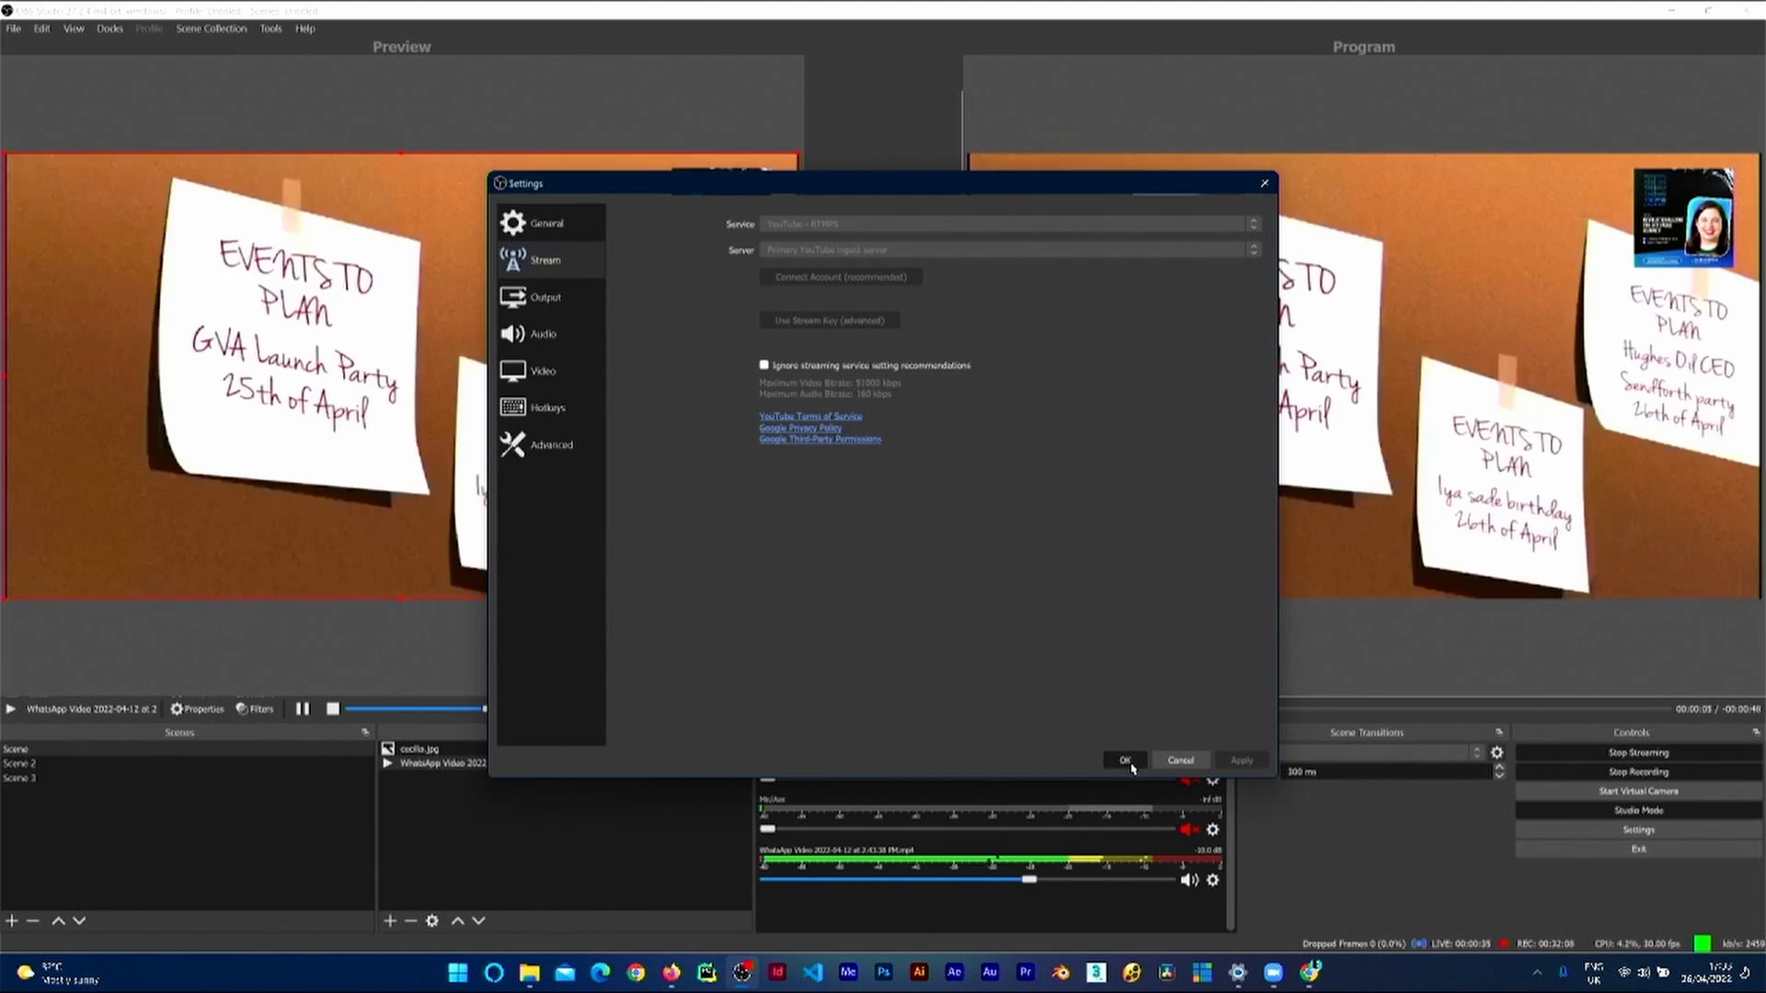
{"action": "left_click", "coordinate": [1181, 760]}
{"action": "left_click", "coordinate": [1638, 753]}
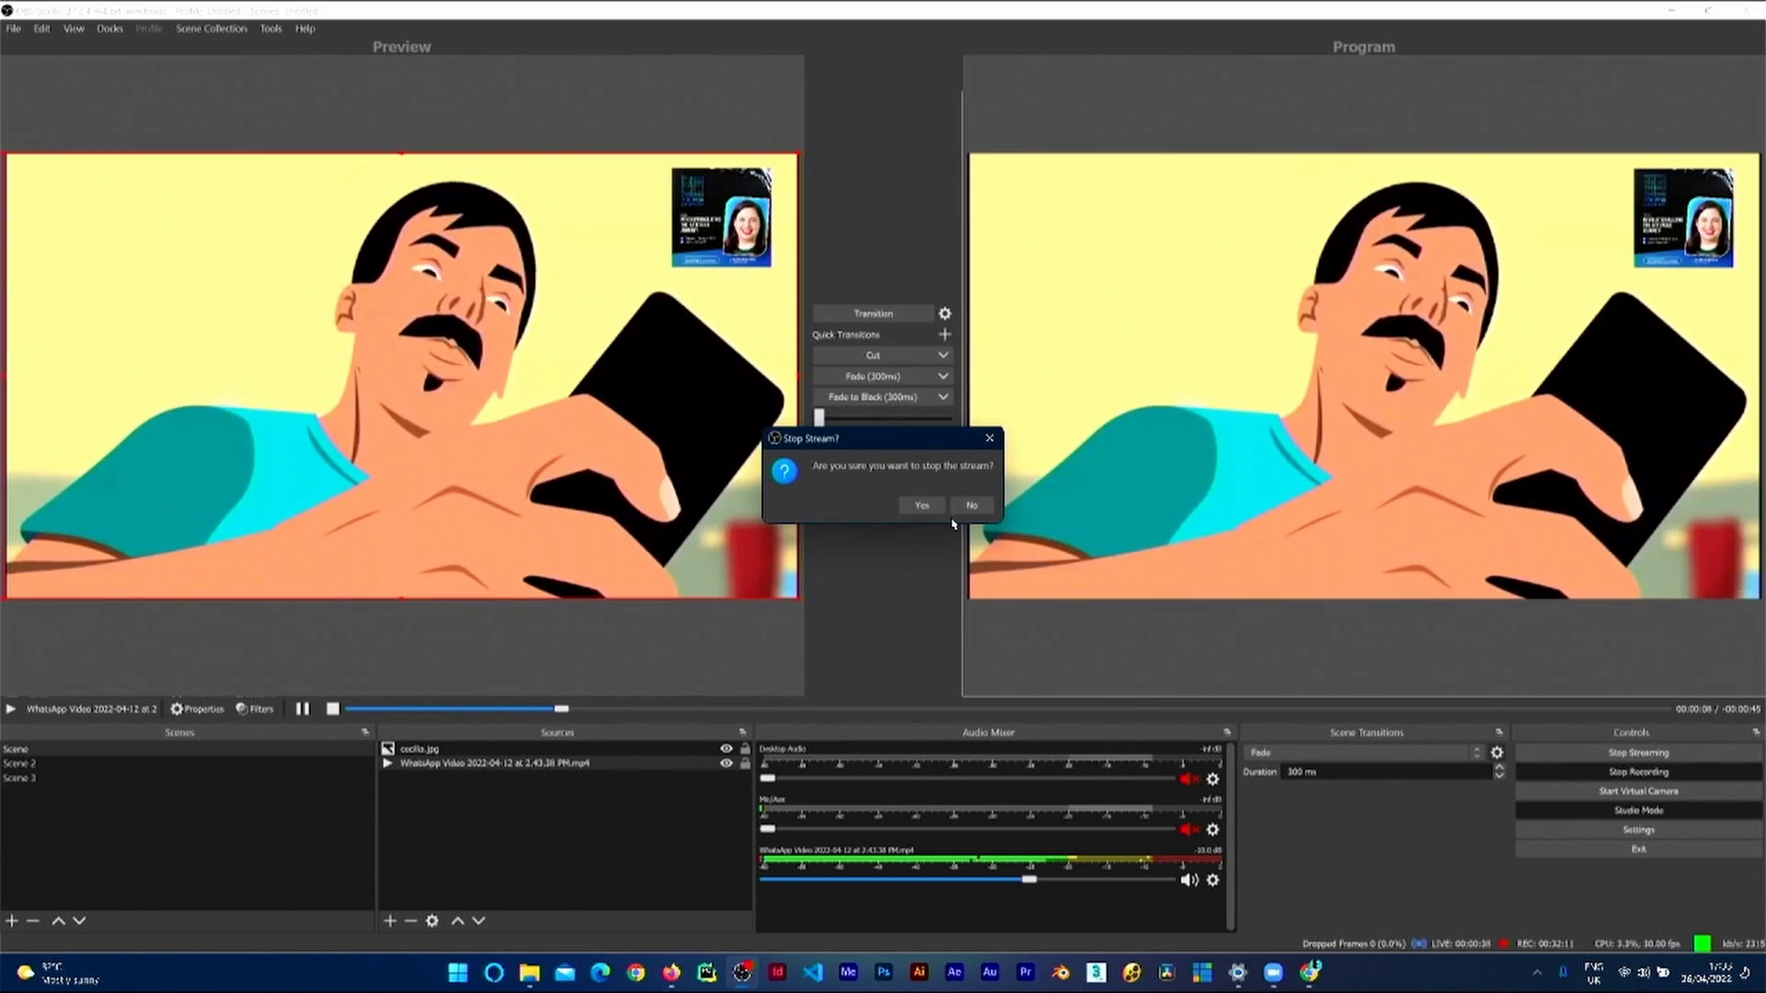
{"action": "left_click", "coordinate": [922, 505]}
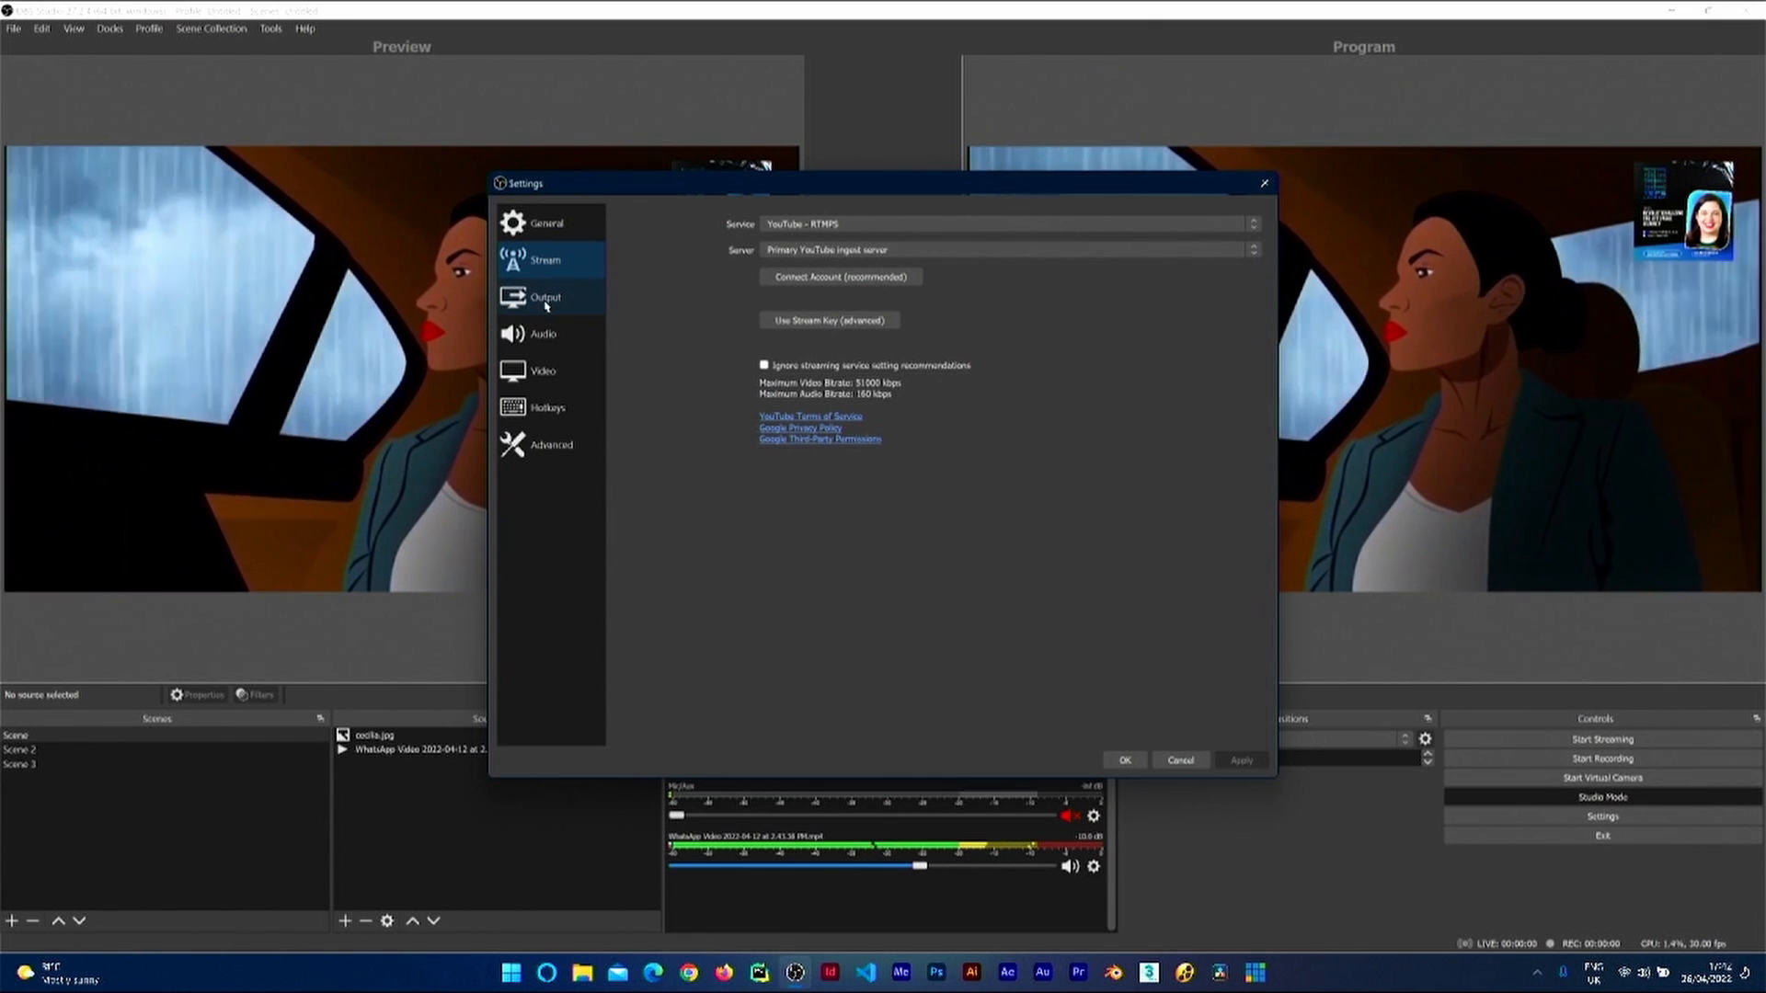
Step: Open the output settings and check the available output modes
{"action": "left_click", "coordinate": [549, 303]}
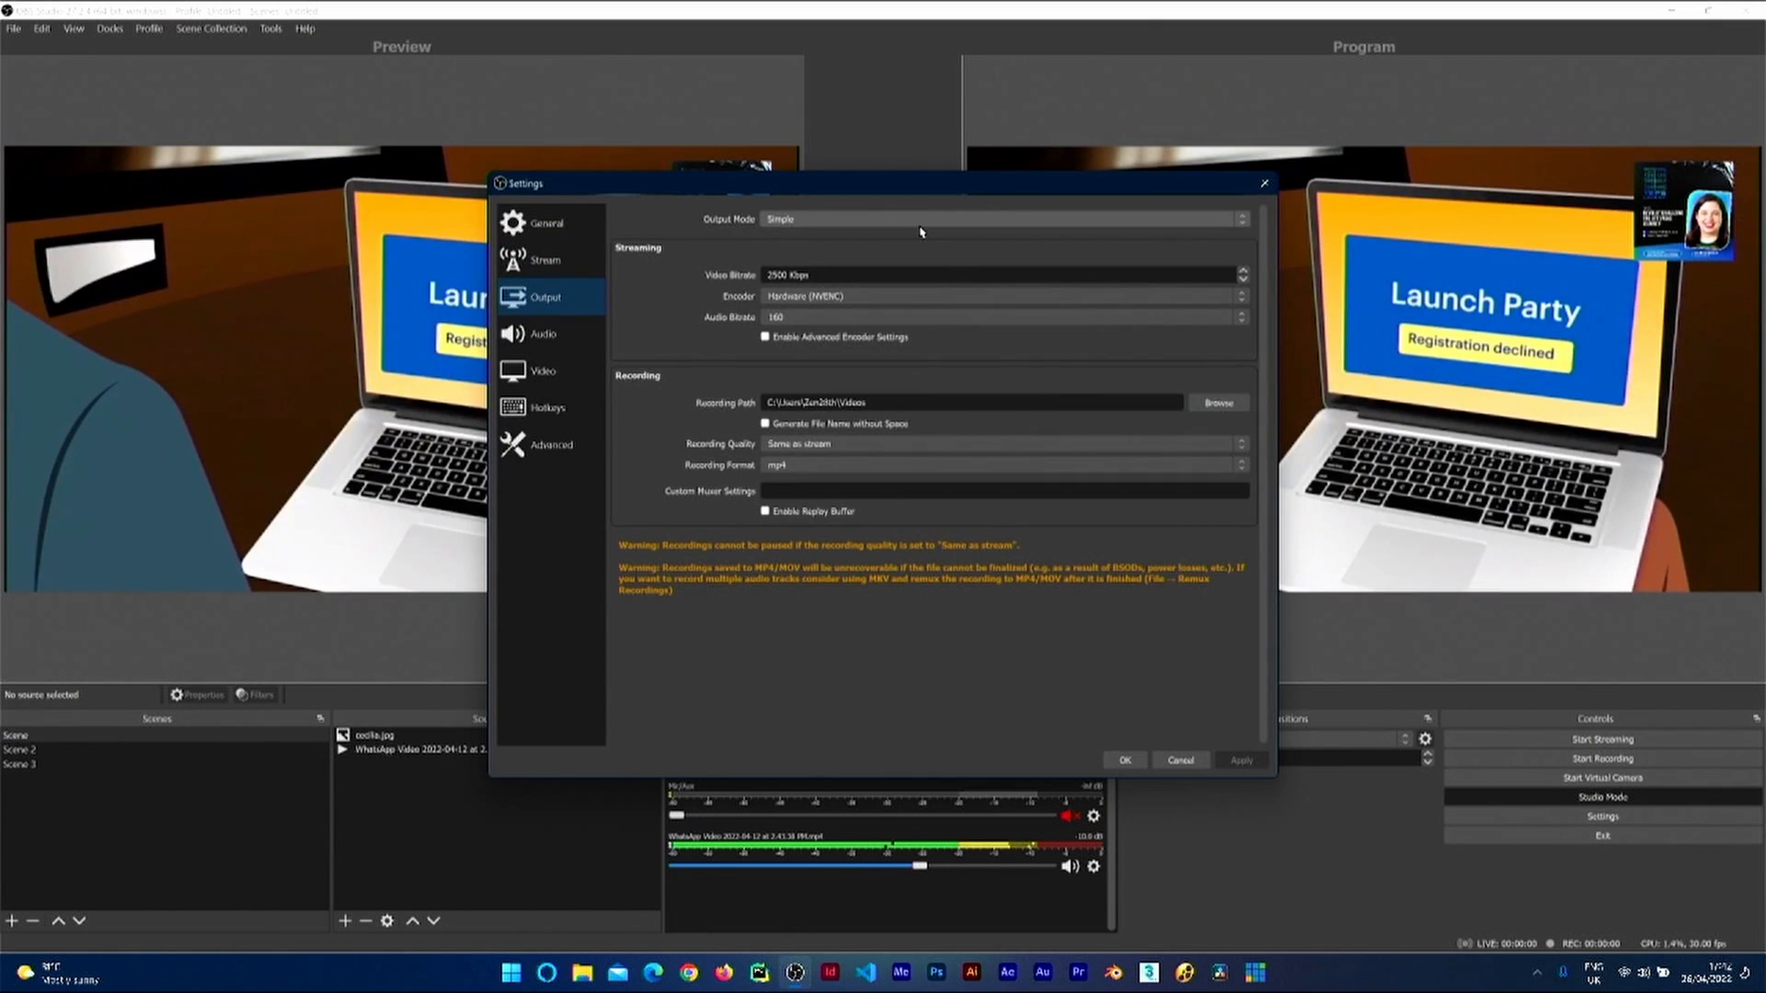
{"action": "left_click", "coordinate": [821, 221]}
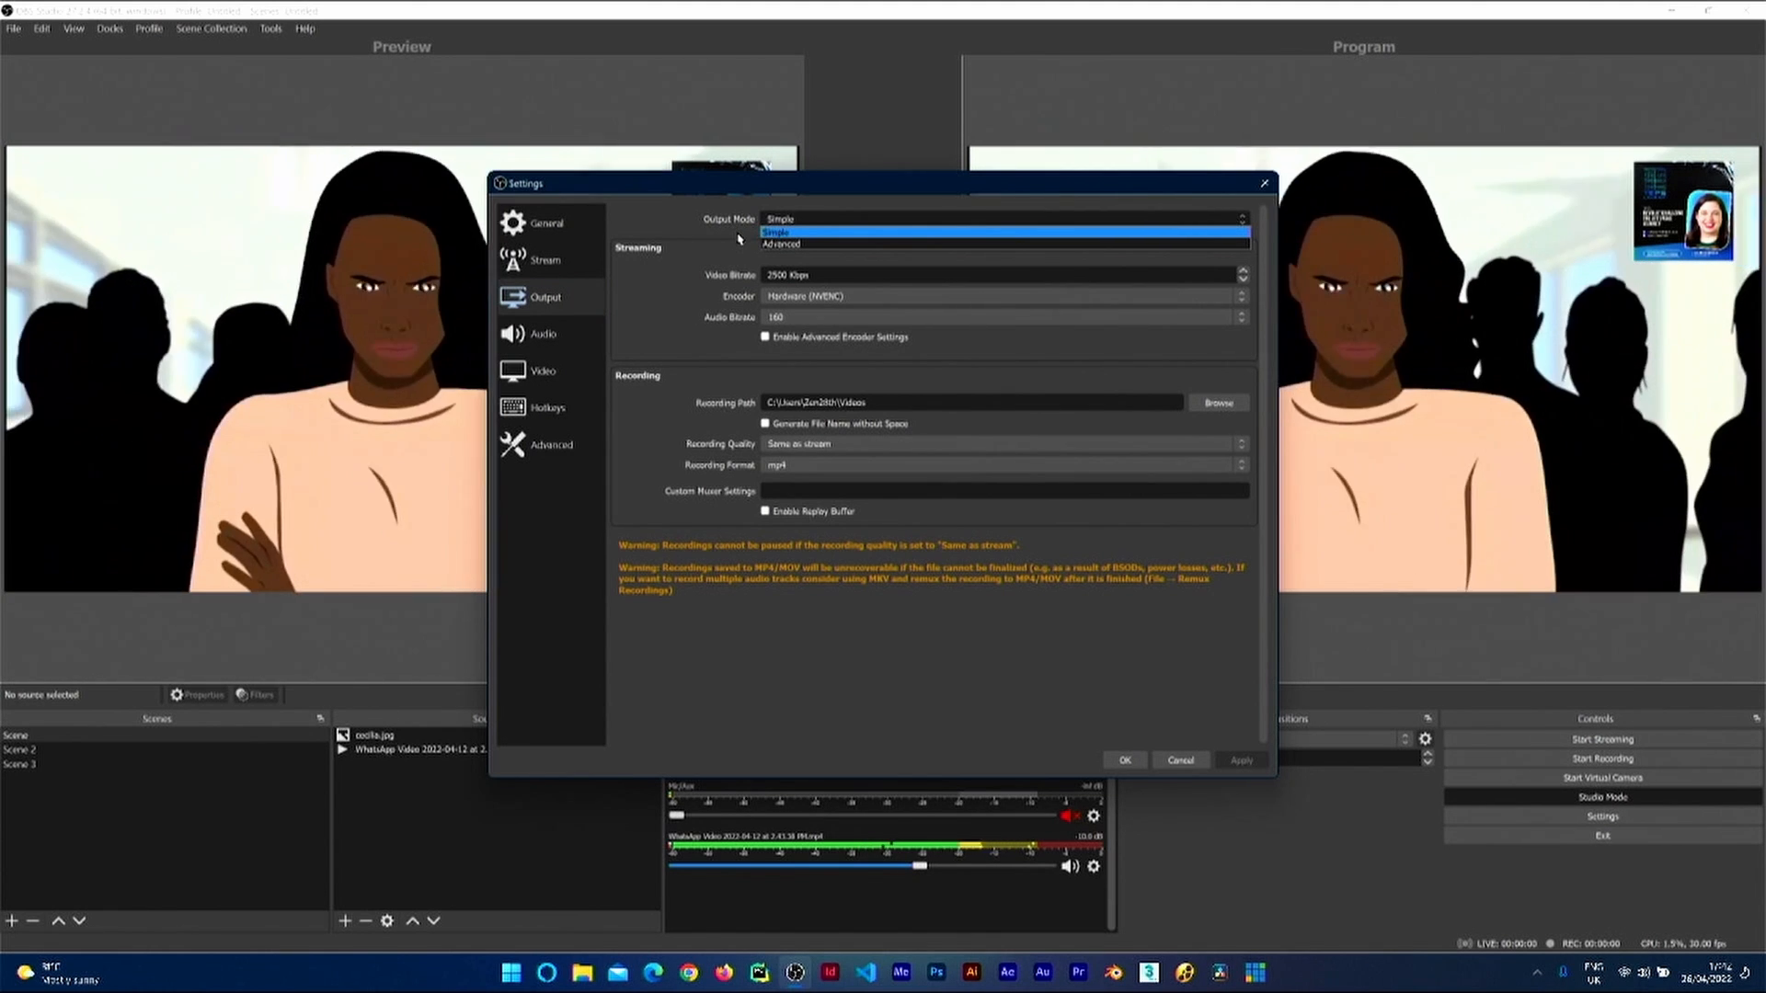
{"action": "left_click", "coordinate": [735, 260]}
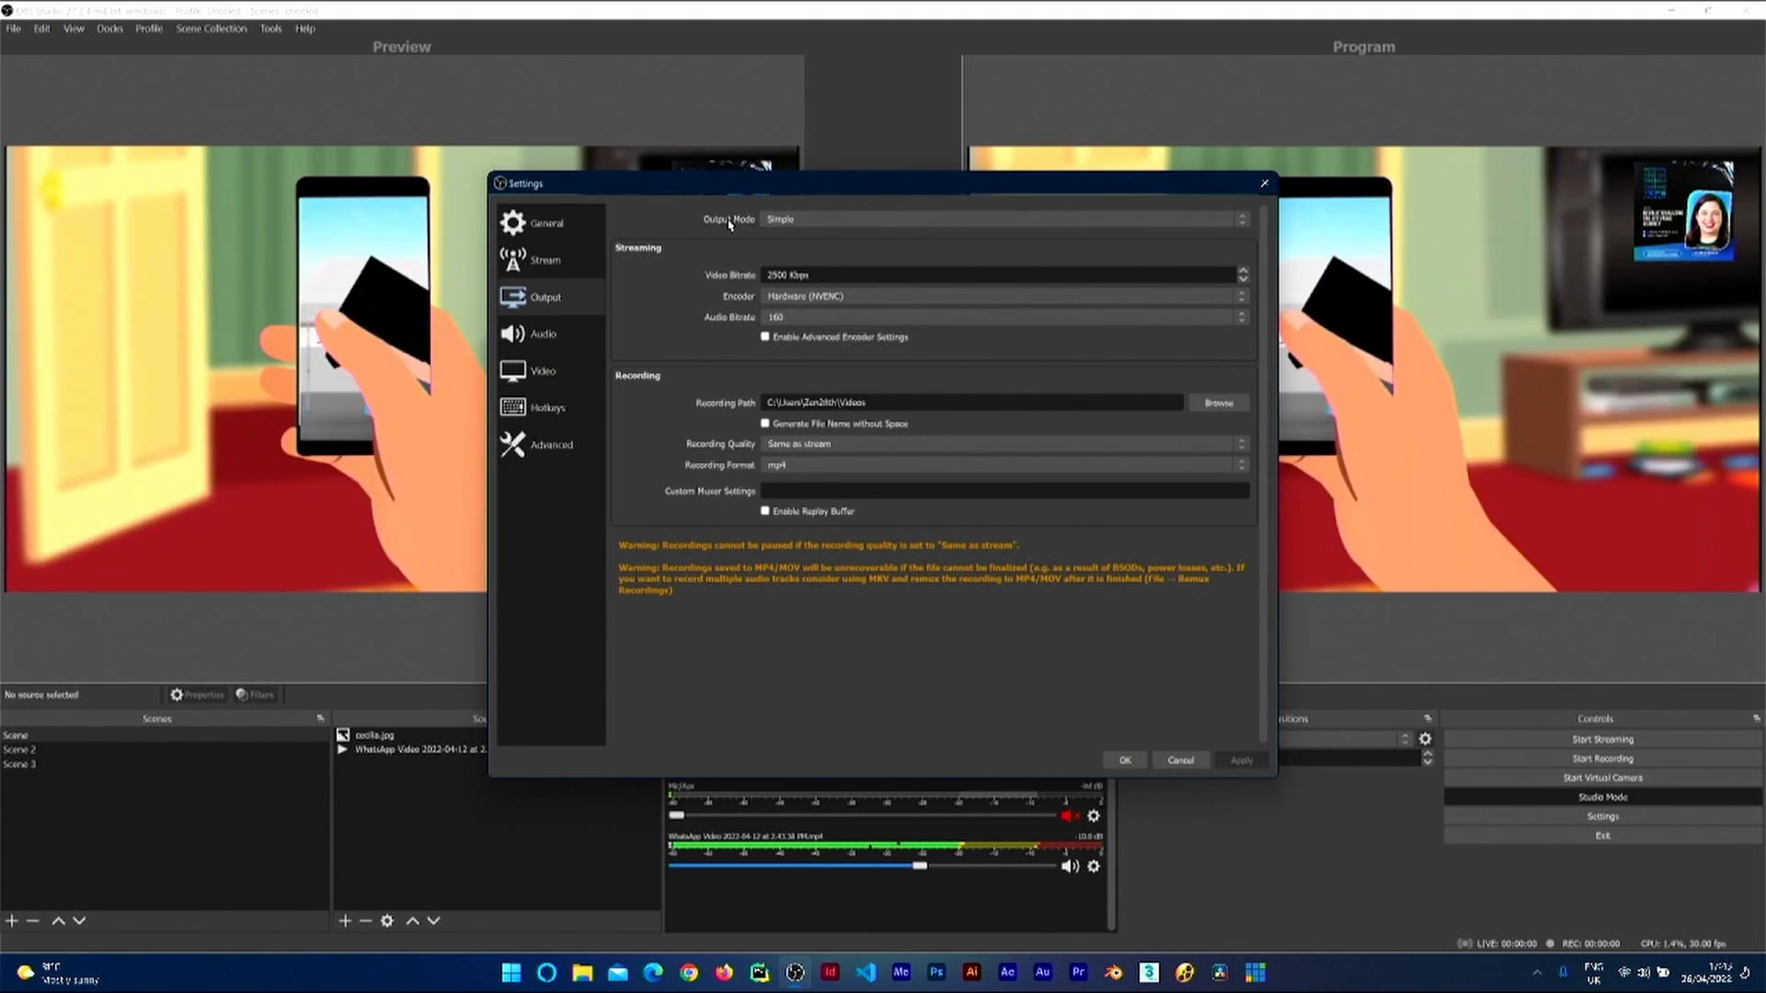
Step: Switch the output mode to Advanced, look through its streaming, recording and audio options, and return to Simple
{"action": "left_click", "coordinate": [828, 219]}
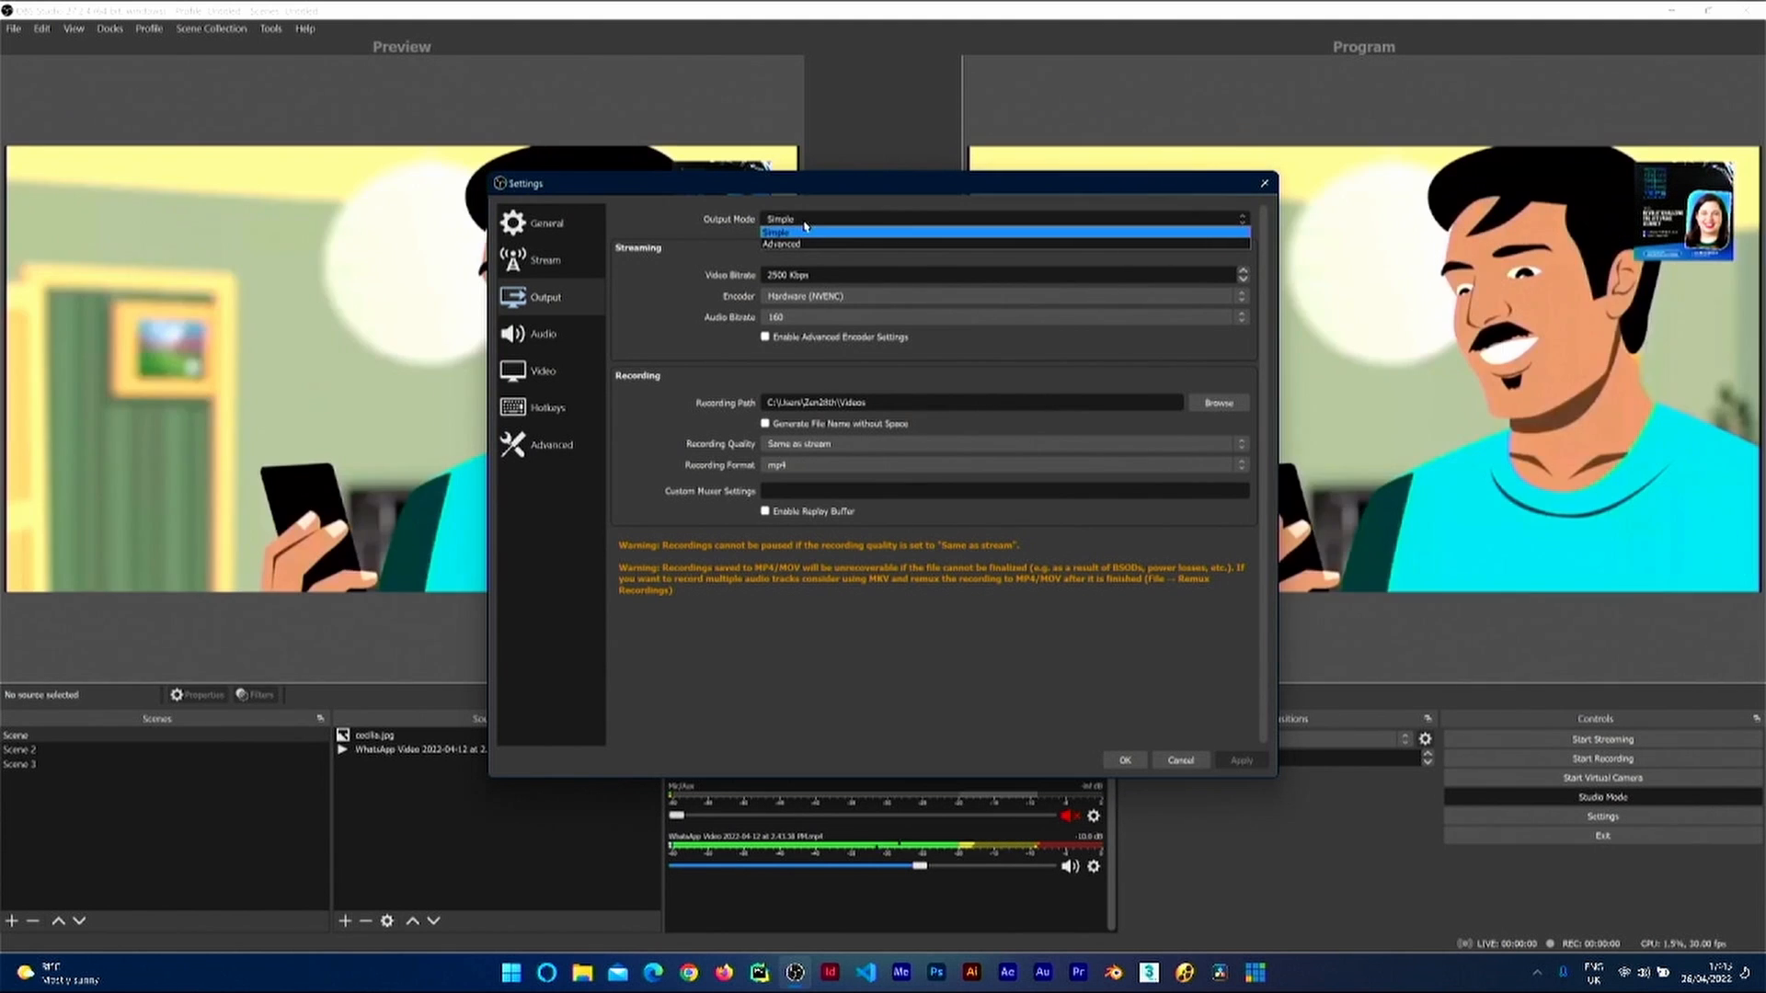
{"action": "left_click", "coordinate": [810, 244]}
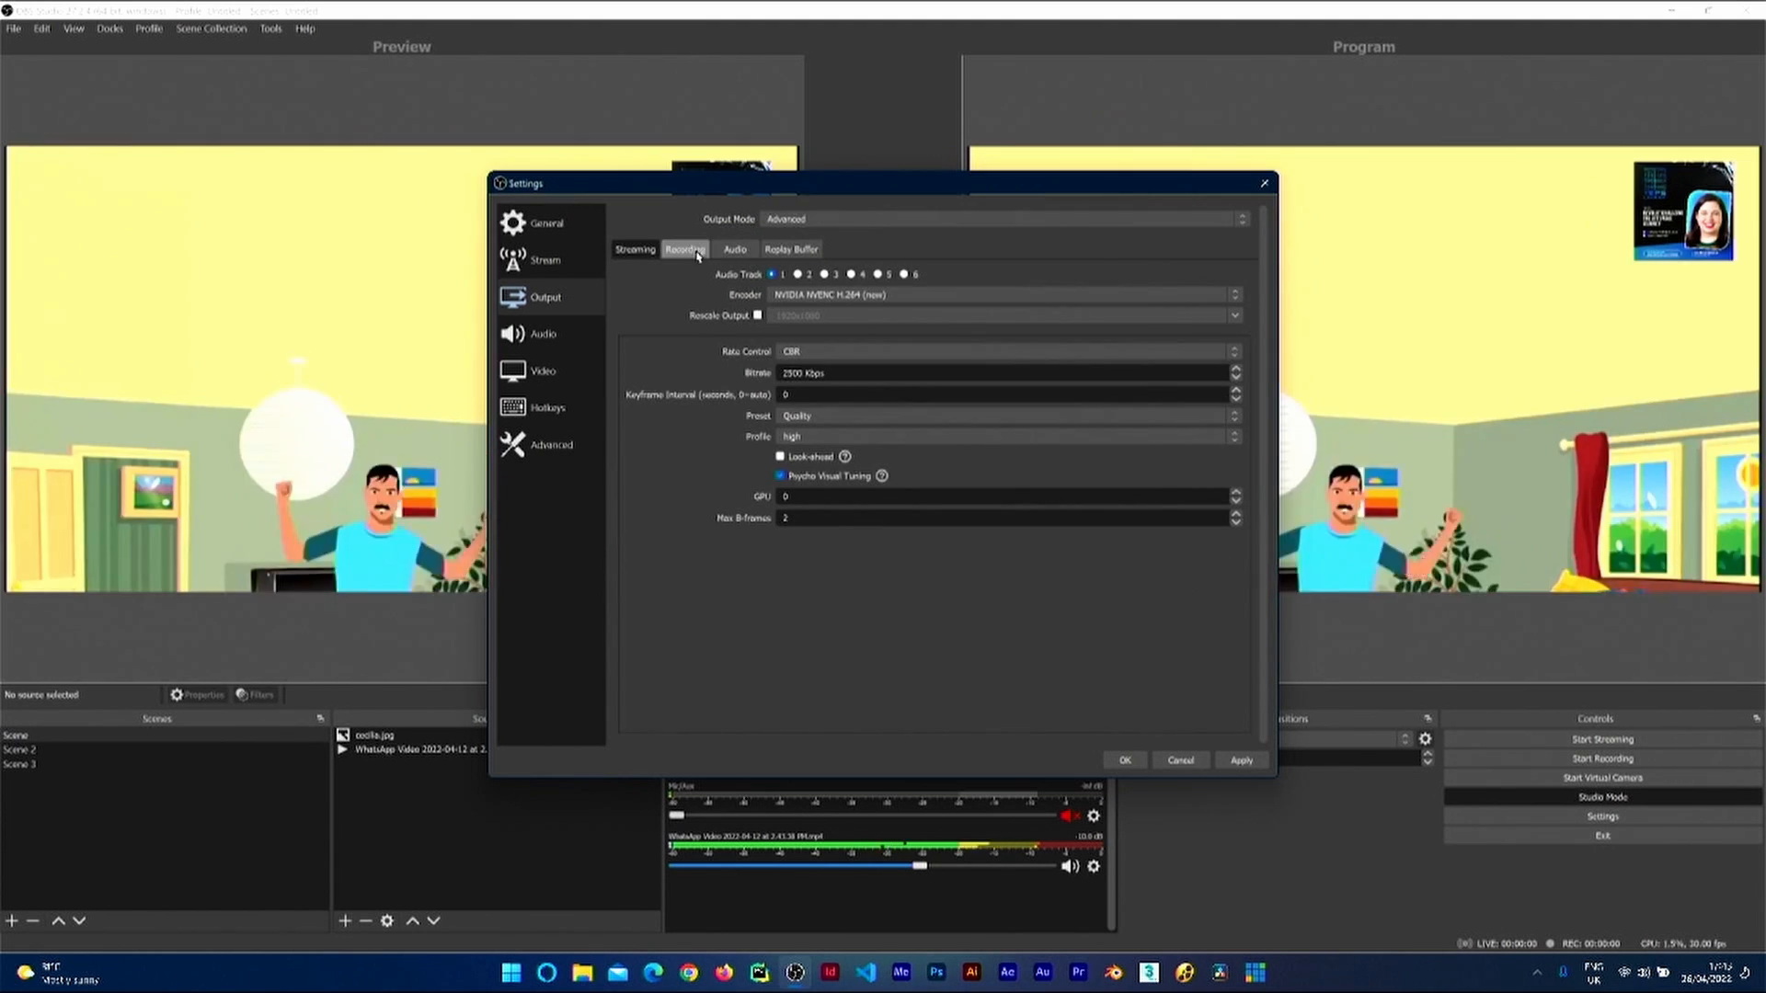
{"action": "left_click", "coordinate": [694, 251]}
{"action": "left_click", "coordinate": [653, 251]}
{"action": "left_click", "coordinate": [685, 249]}
{"action": "left_click", "coordinate": [735, 249]}
{"action": "left_click", "coordinate": [806, 221]}
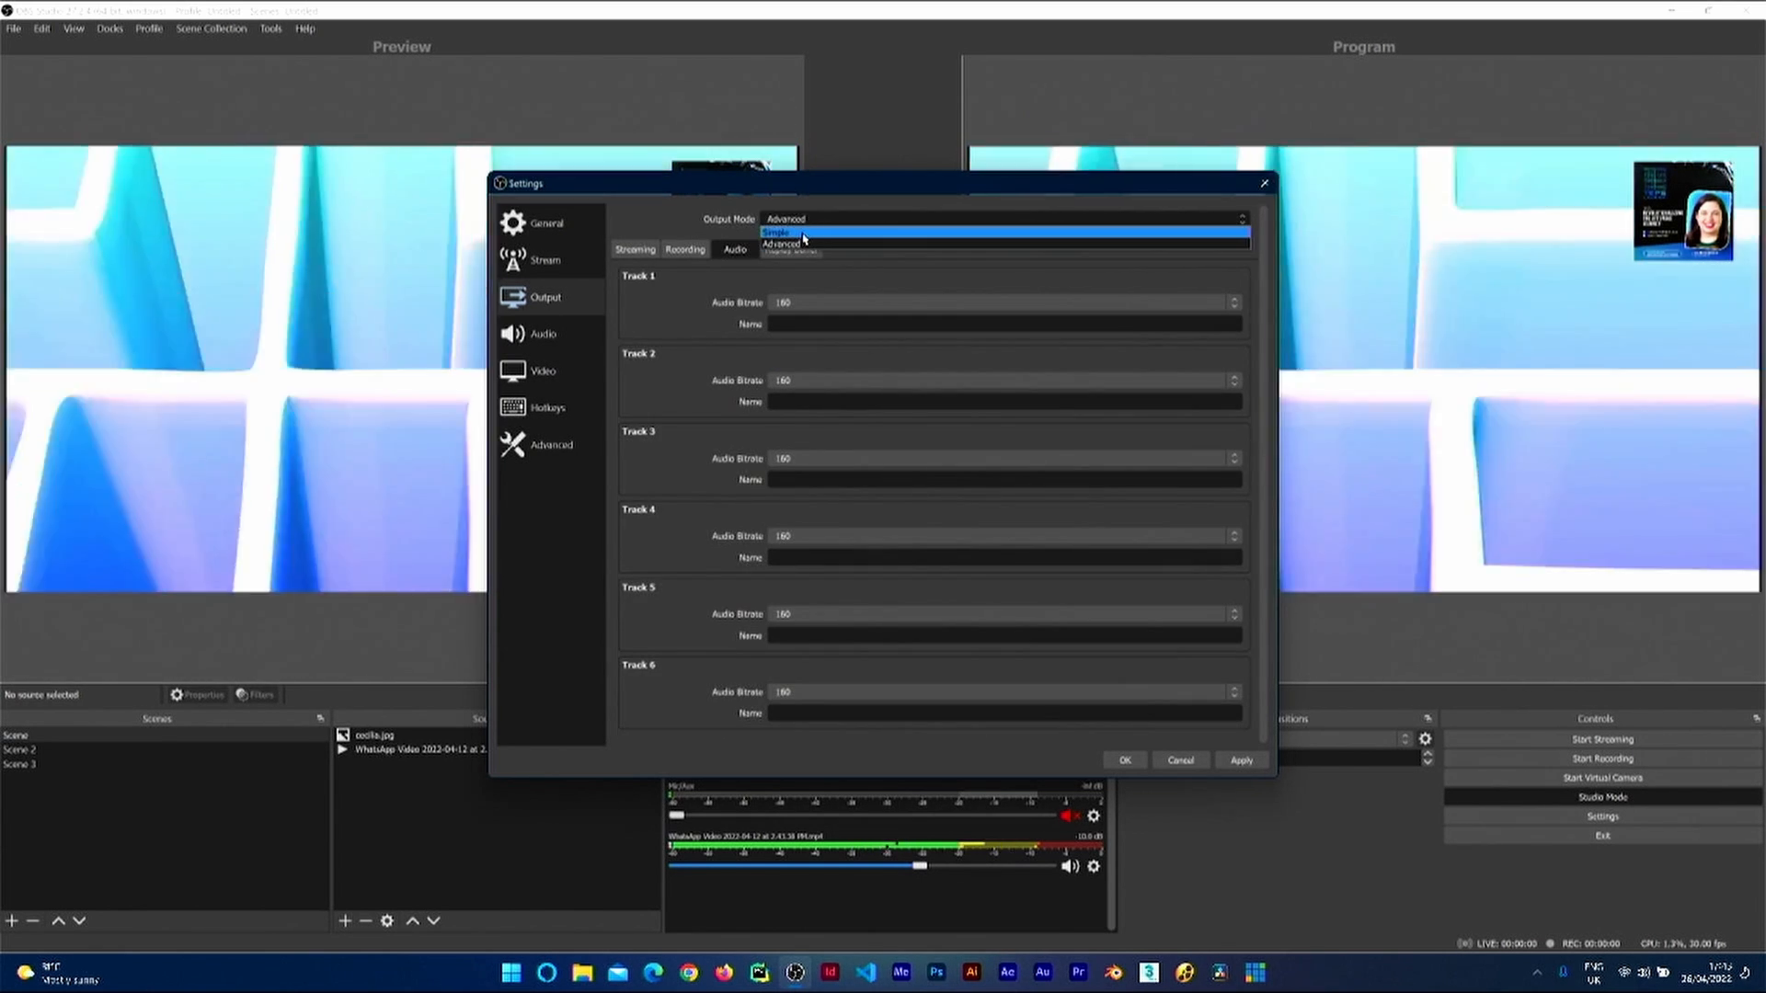
{"action": "left_click", "coordinate": [807, 232]}
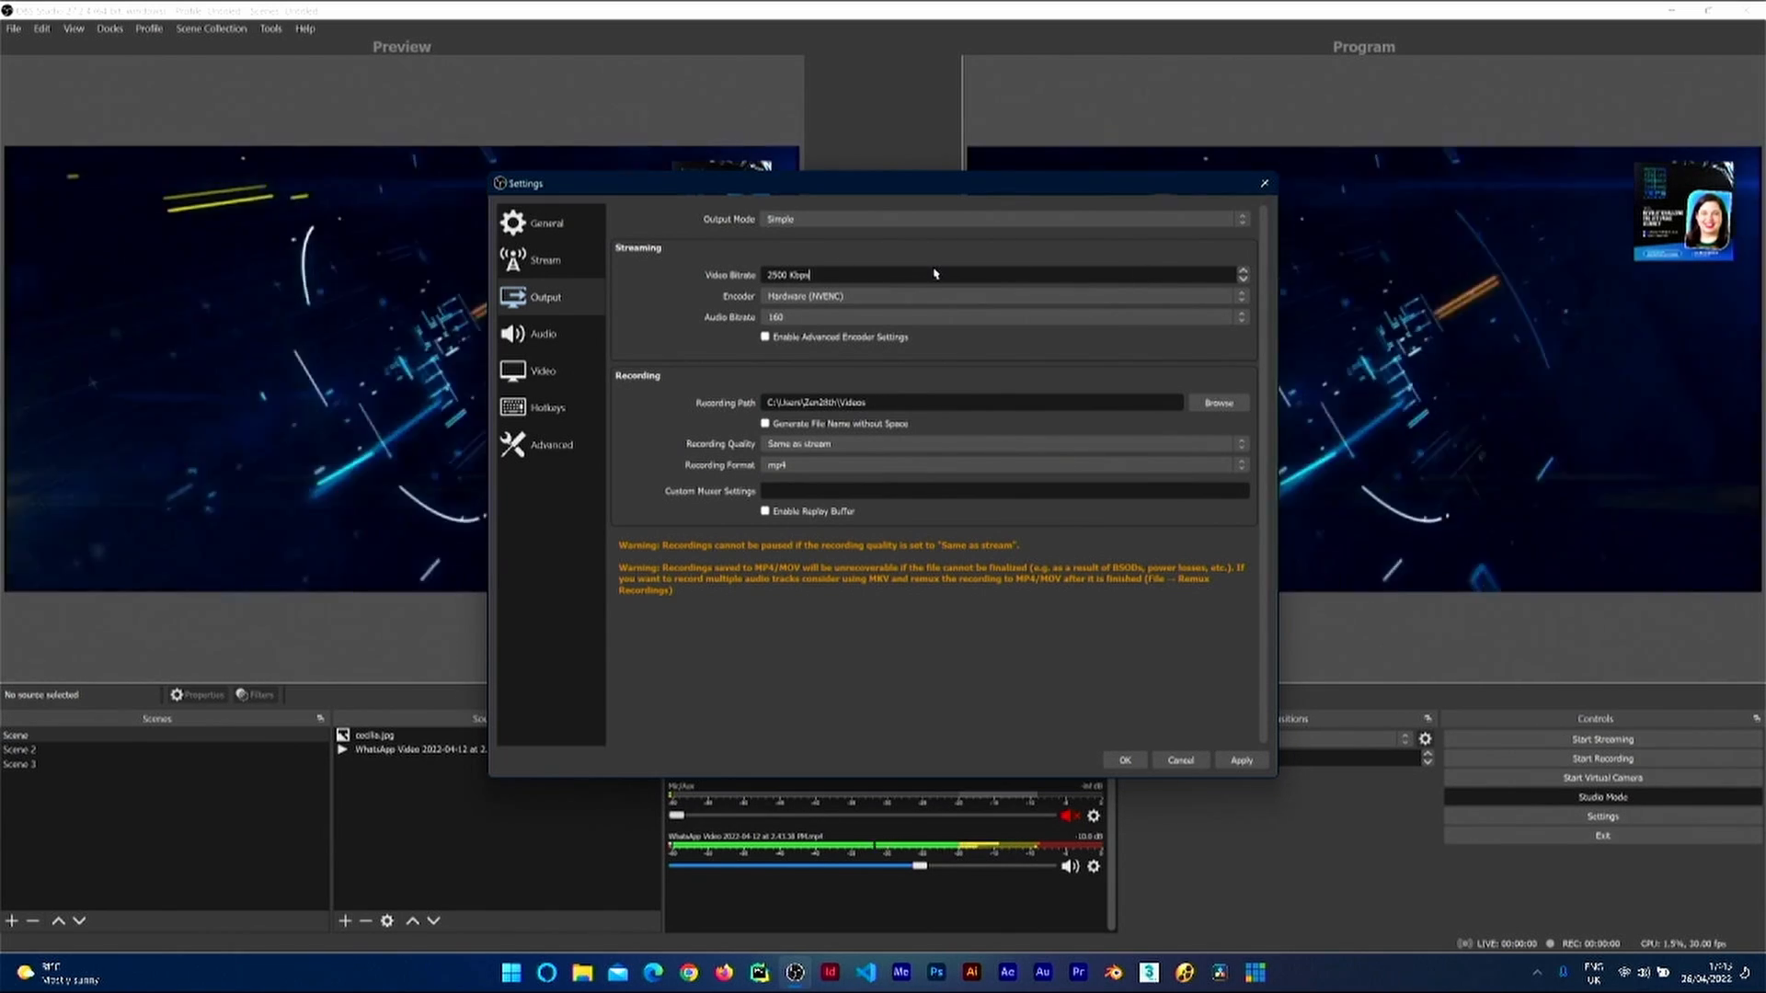
Step: Check the streaming video bitrate and the available encoder and audio bitrate options in the output settings
{"action": "left_click", "coordinate": [771, 273]}
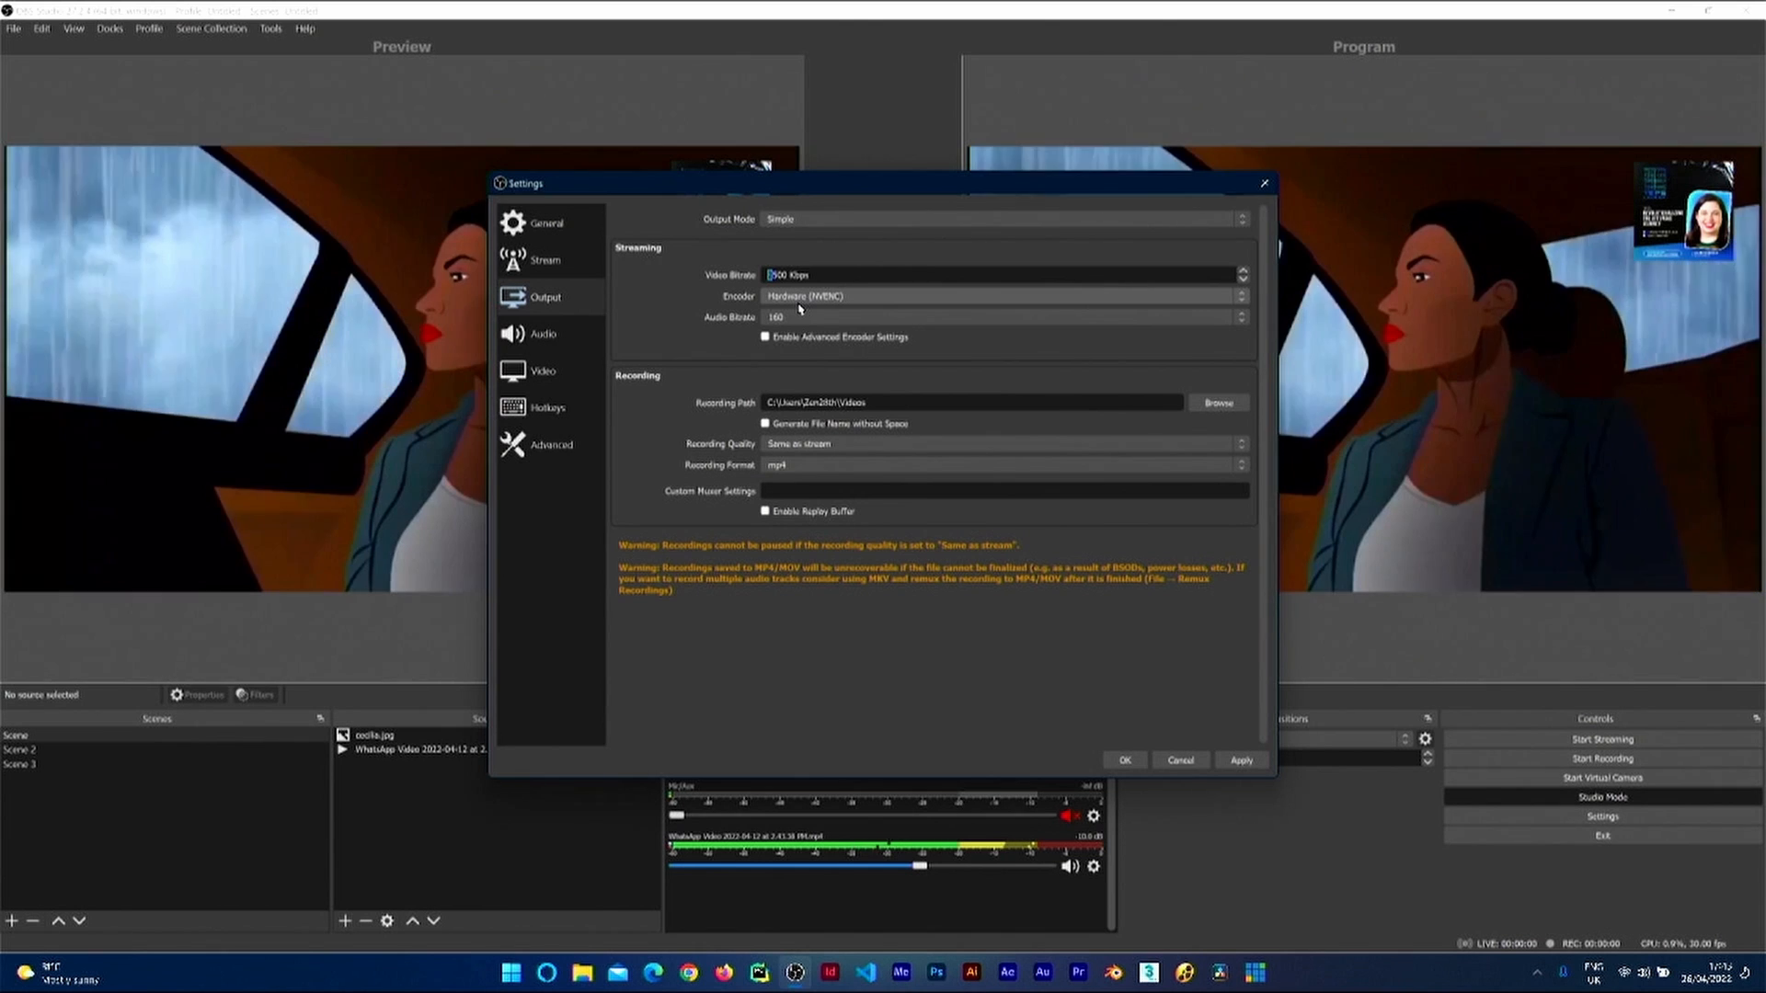
{"action": "left_click", "coordinate": [809, 302]}
{"action": "left_click", "coordinate": [803, 308]}
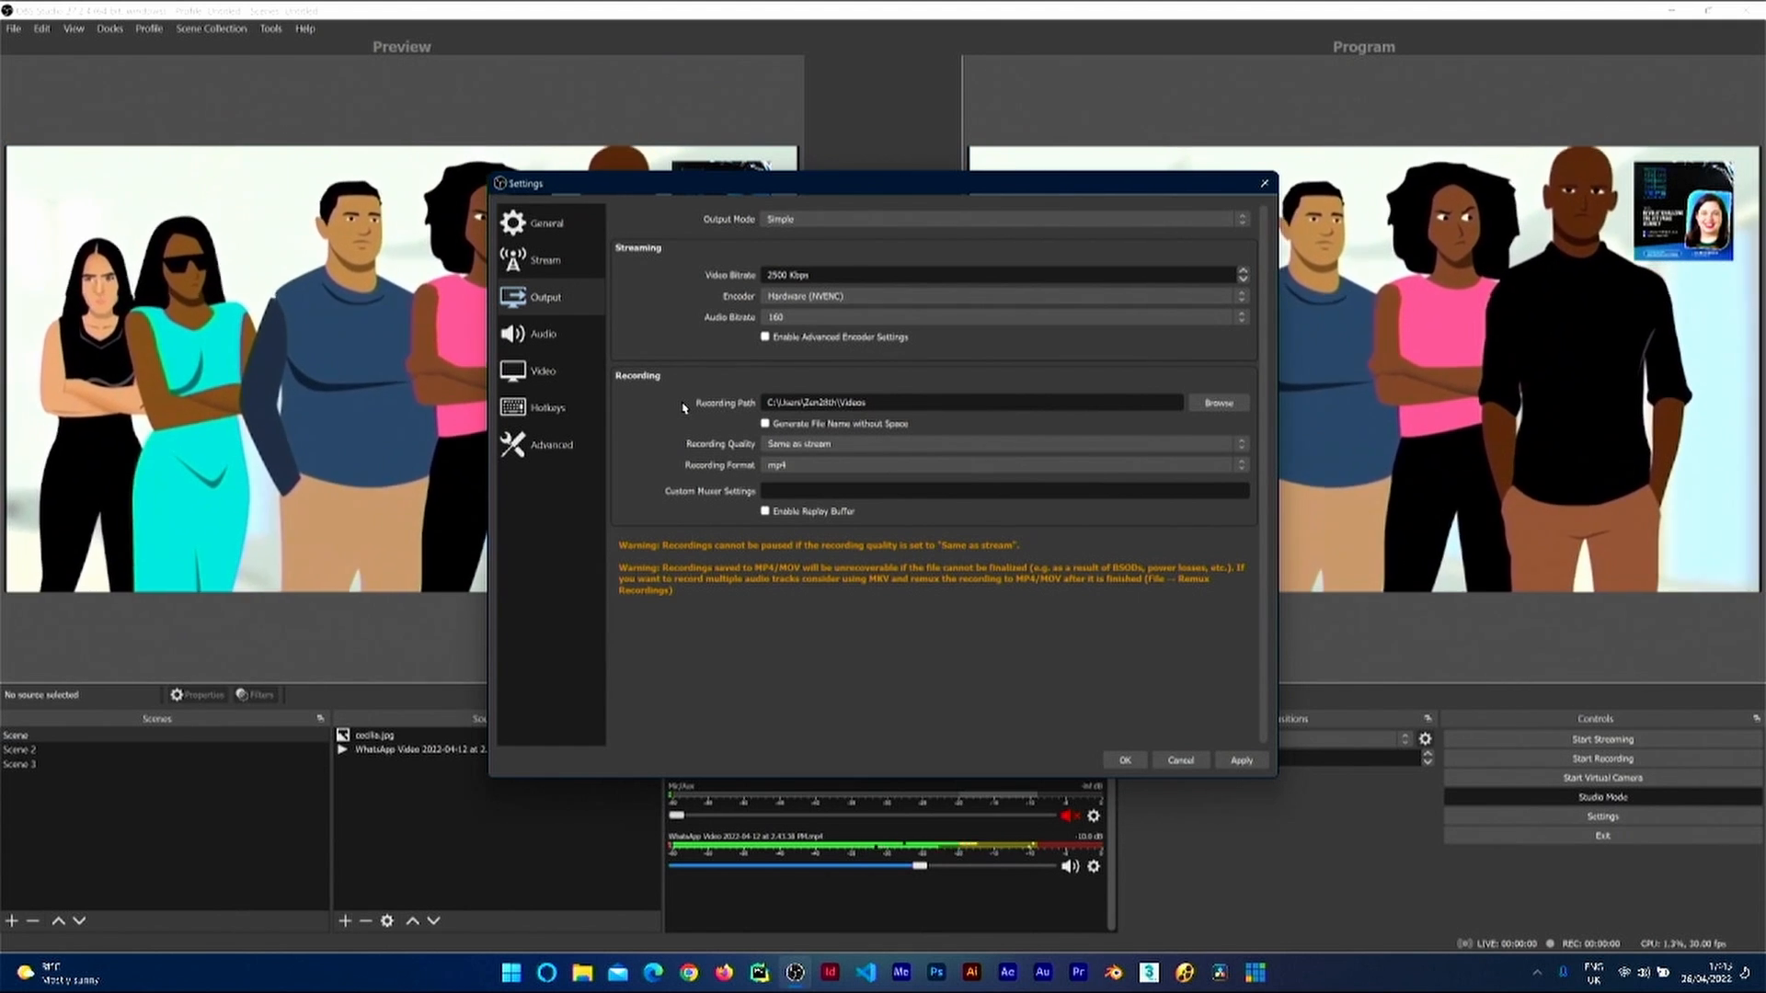
Step: Set the recording format to mkv and the recording quality to High Quality, Medium File Size
{"action": "left_click", "coordinate": [800, 464]}
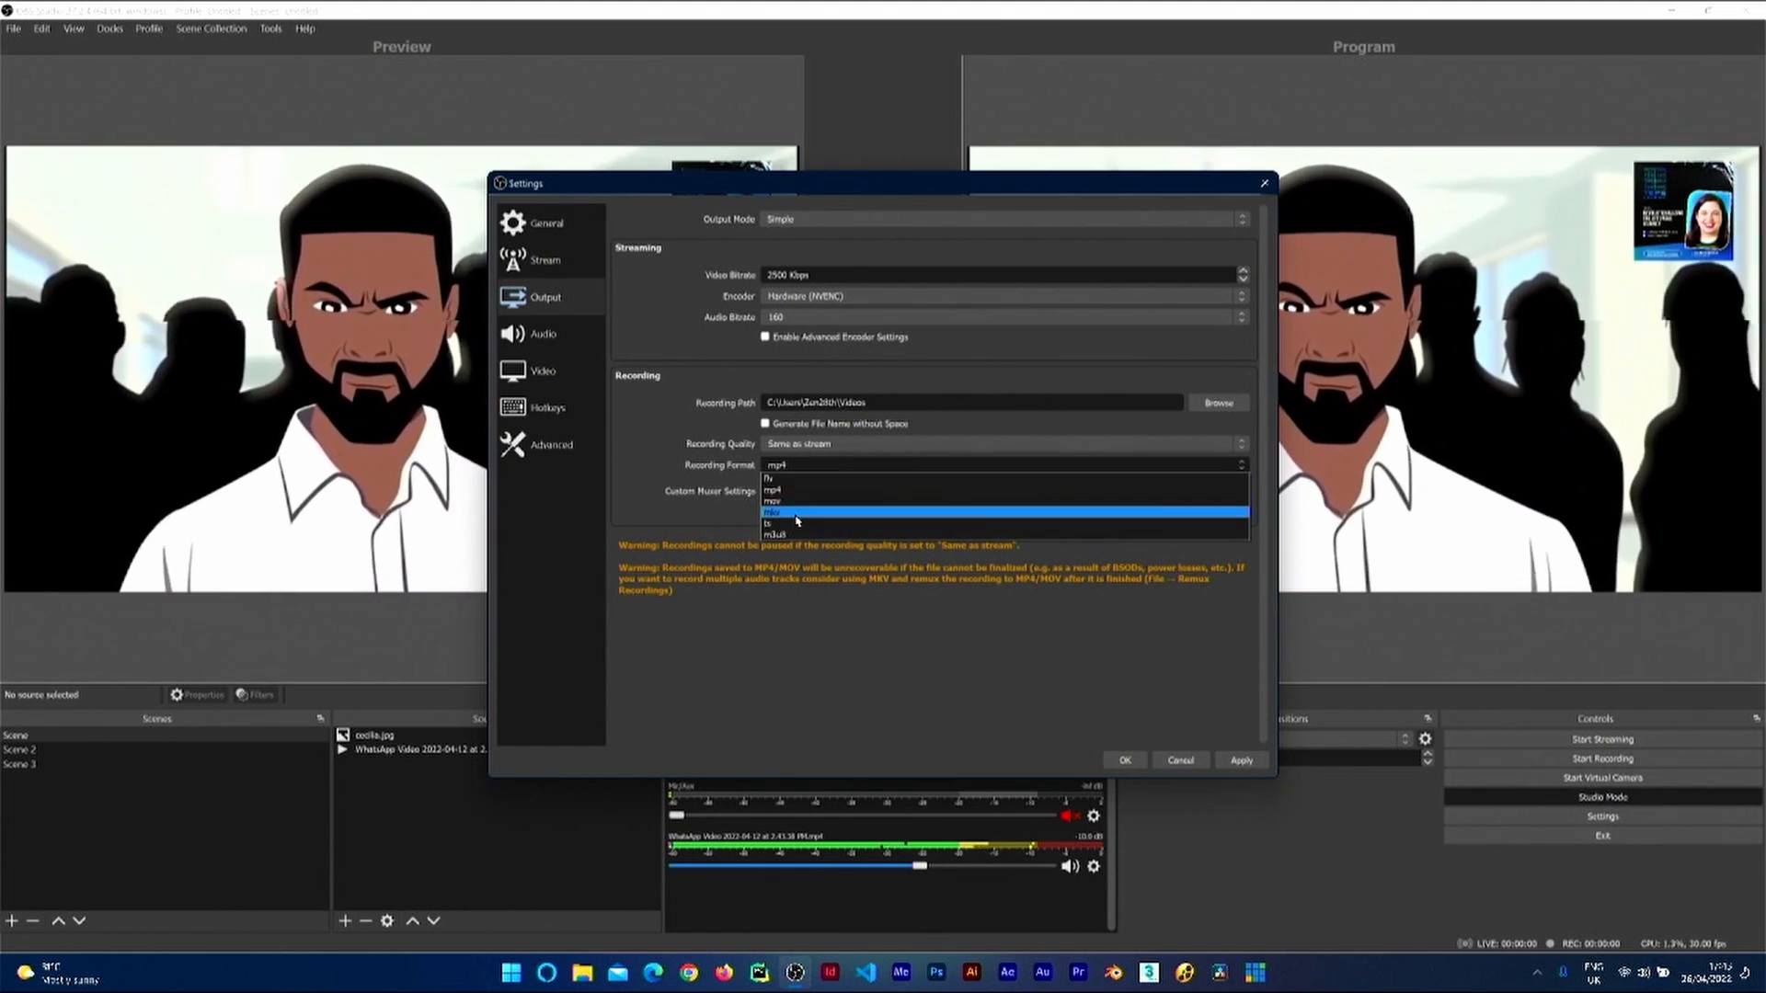
{"action": "left_click", "coordinate": [778, 511]}
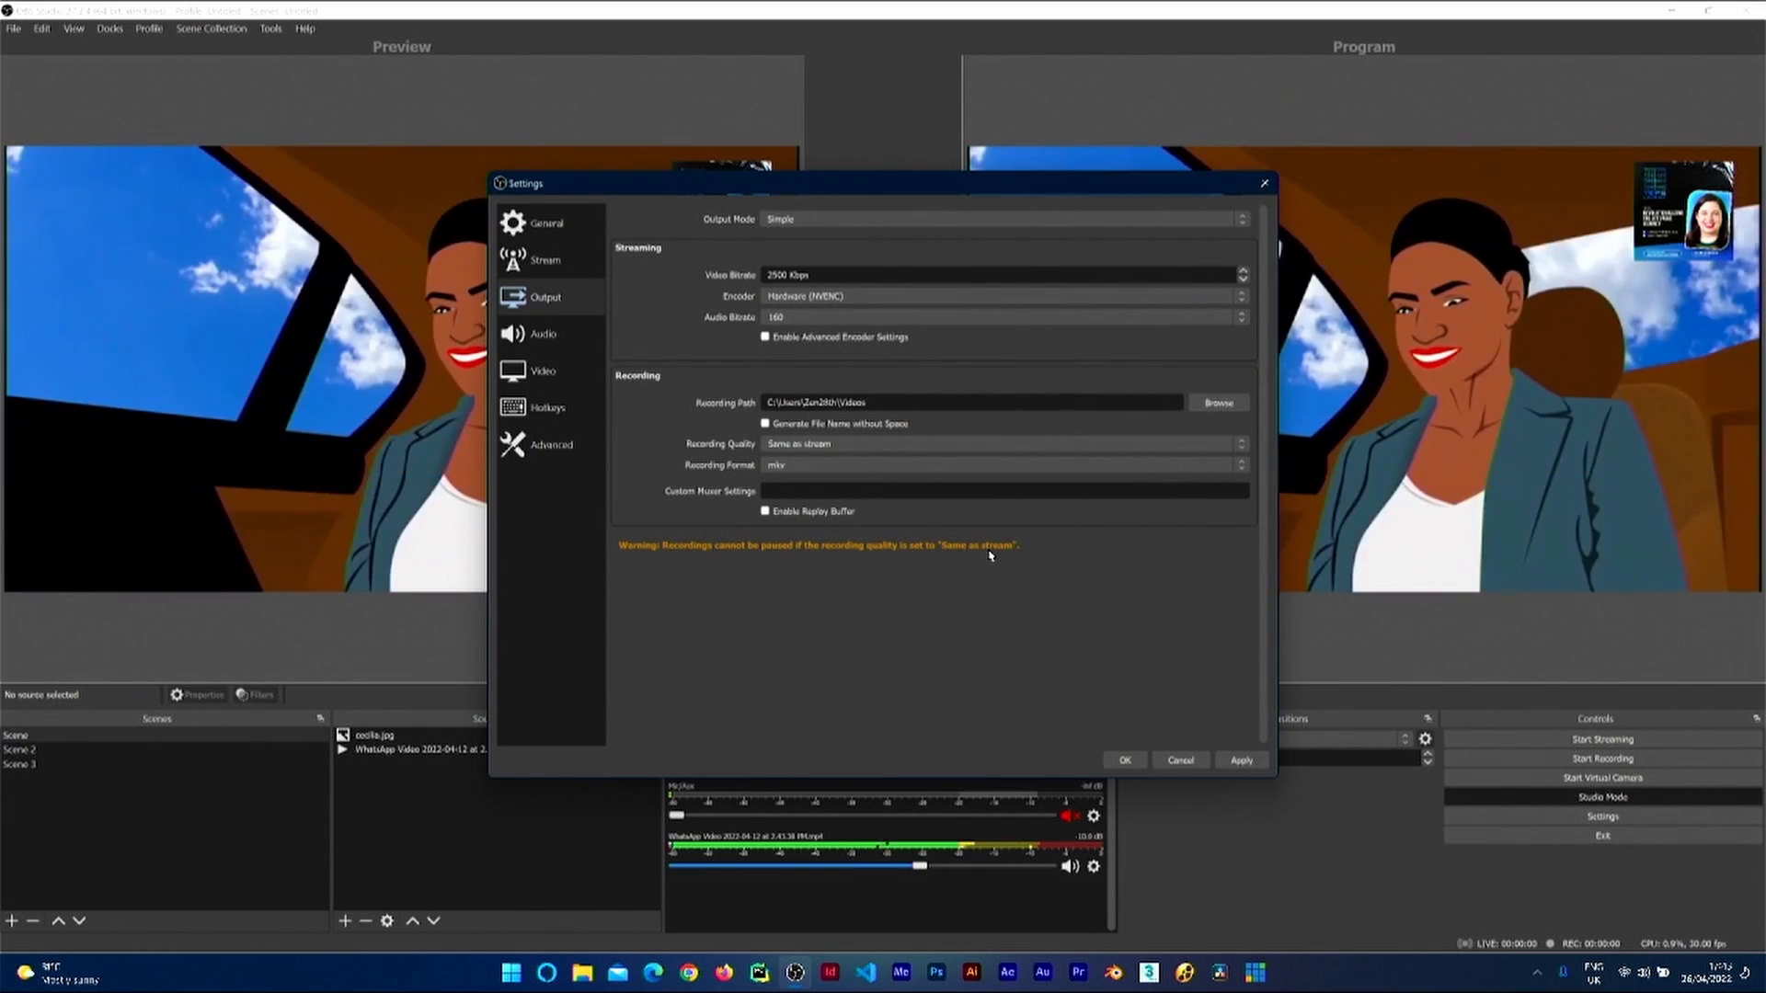
{"action": "left_click", "coordinate": [865, 449]}
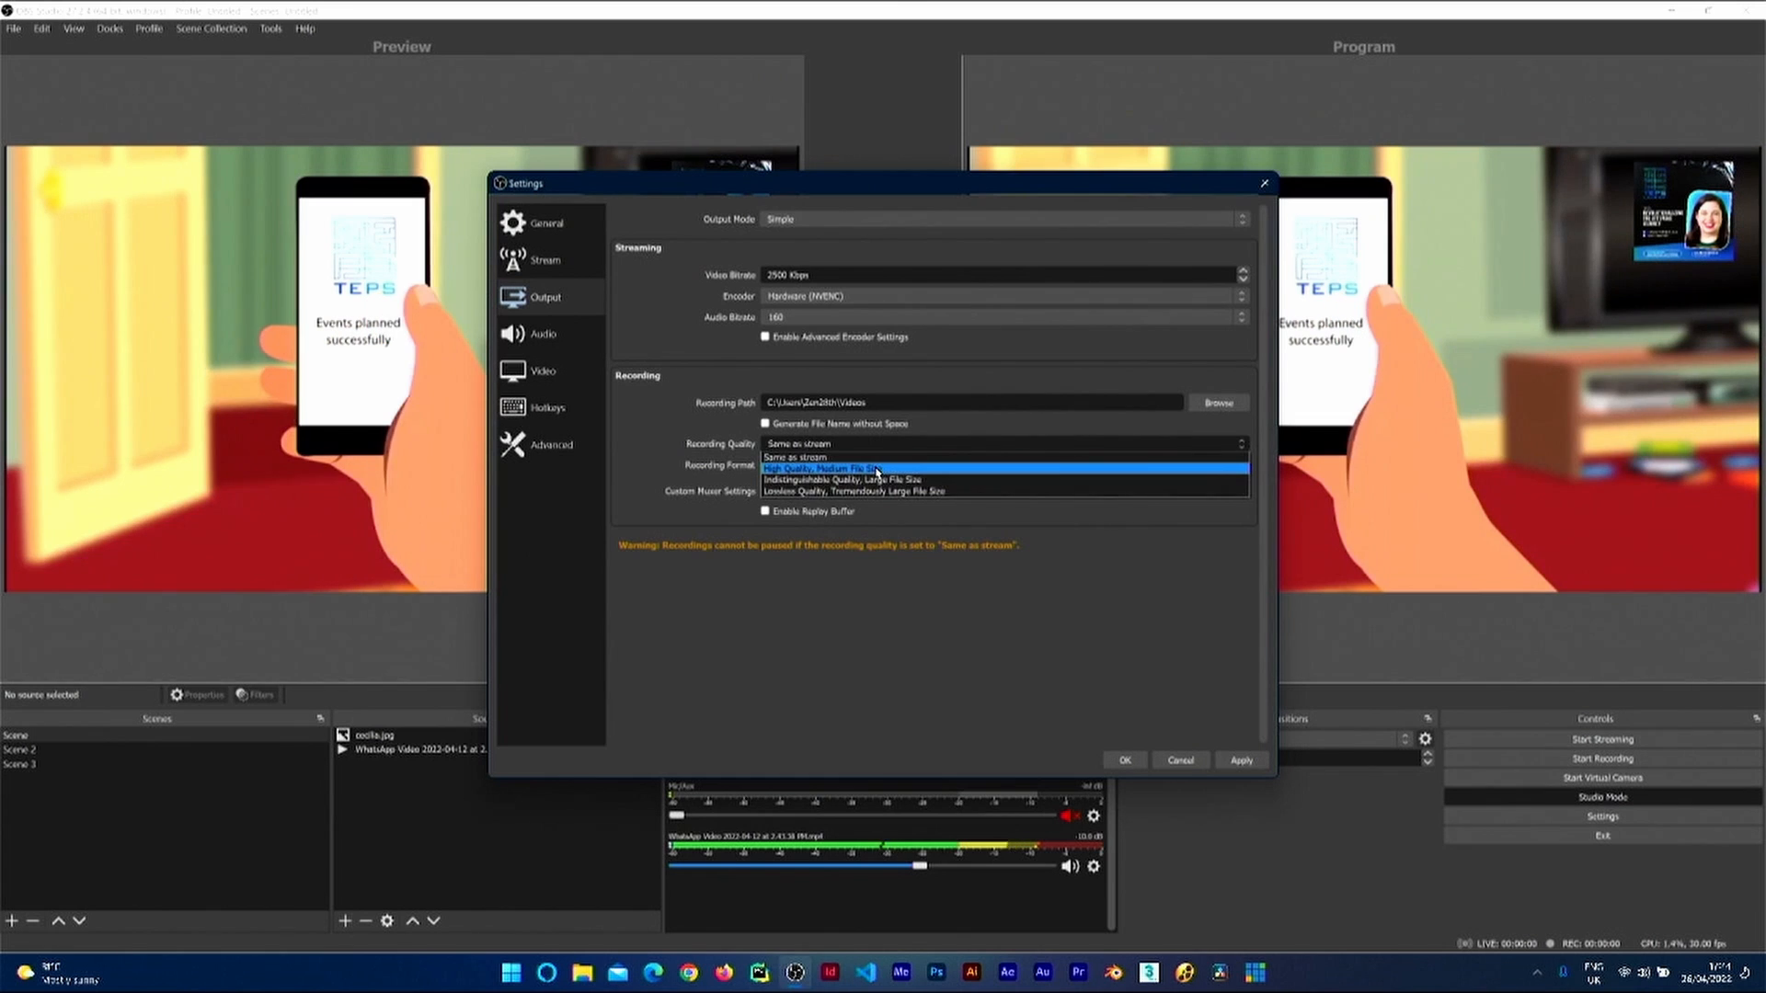
{"action": "left_click", "coordinate": [877, 470]}
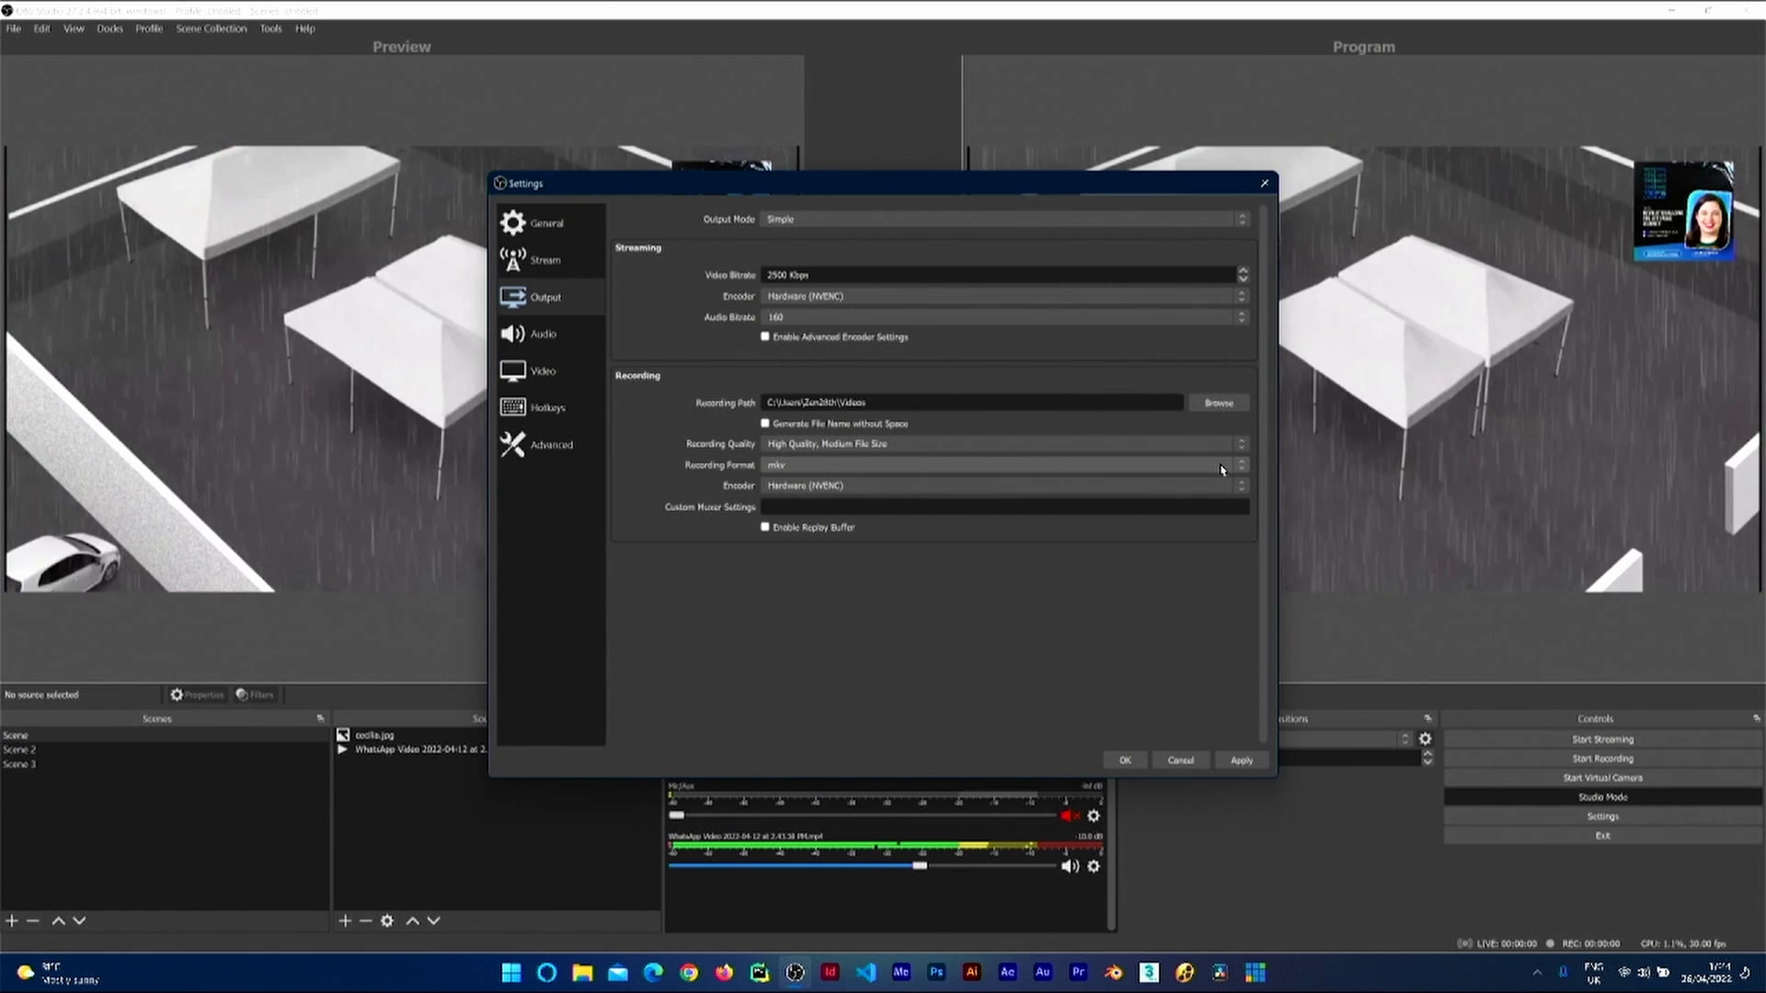
{"action": "left_click", "coordinate": [1221, 467]}
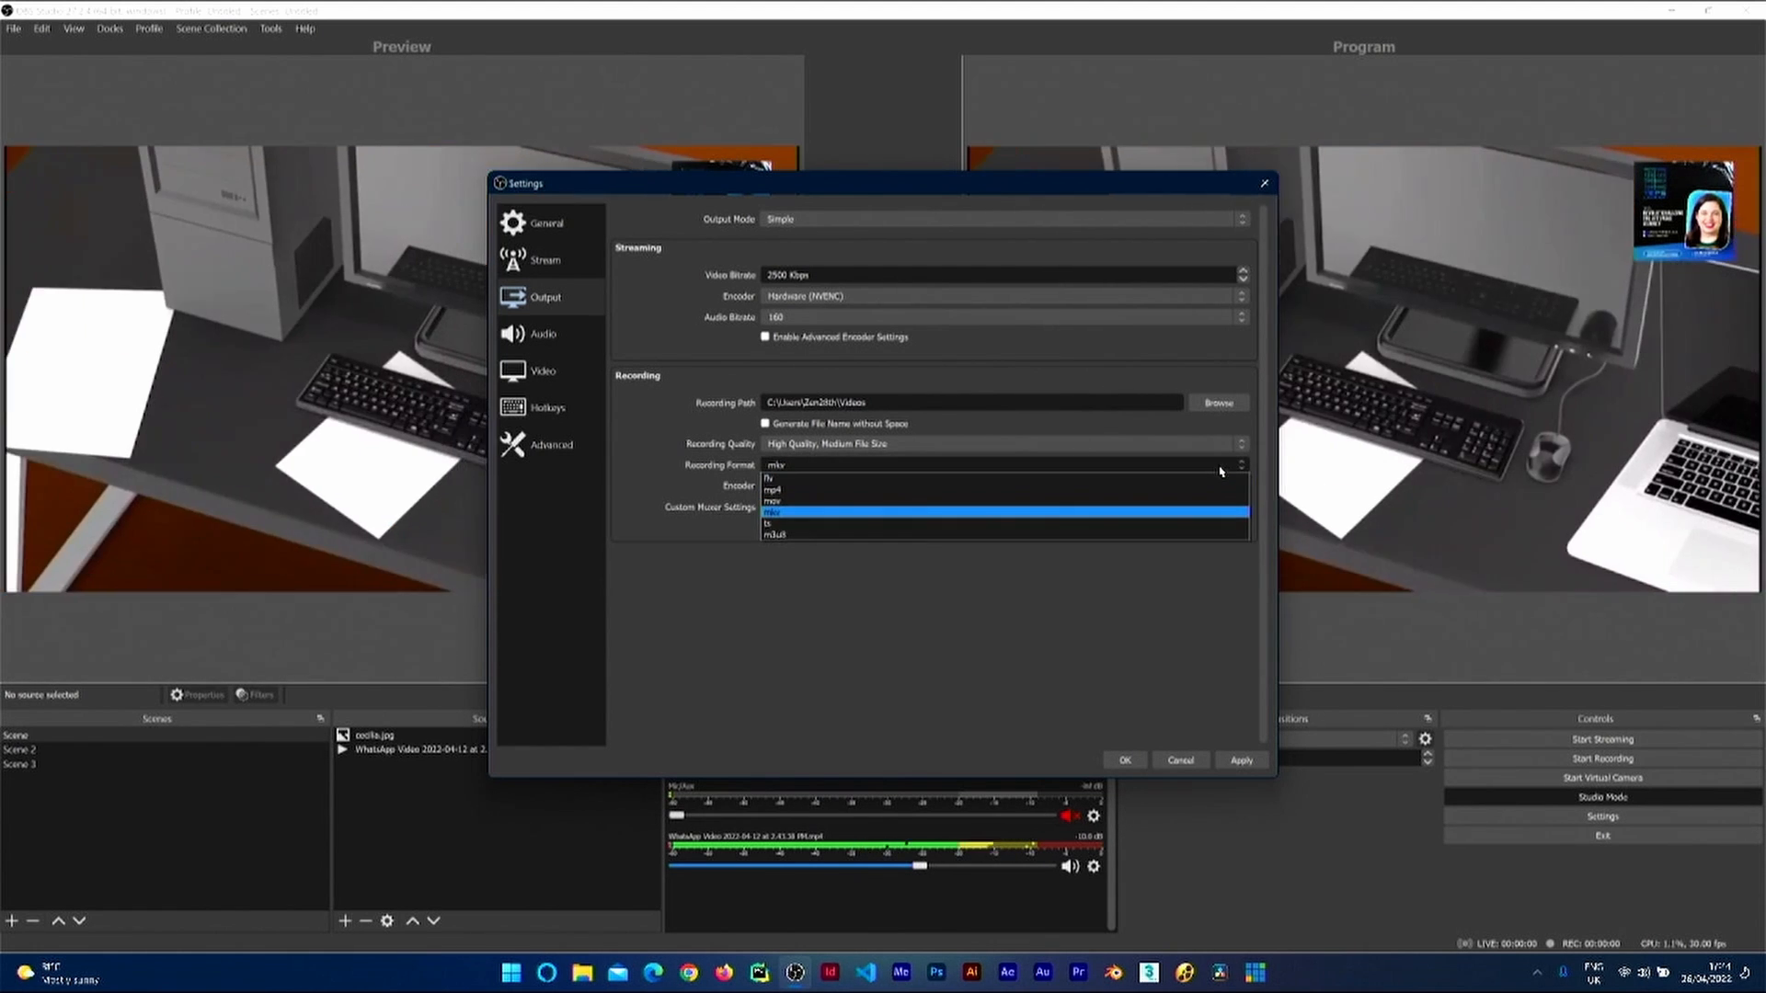
{"action": "left_click", "coordinate": [1145, 592]}
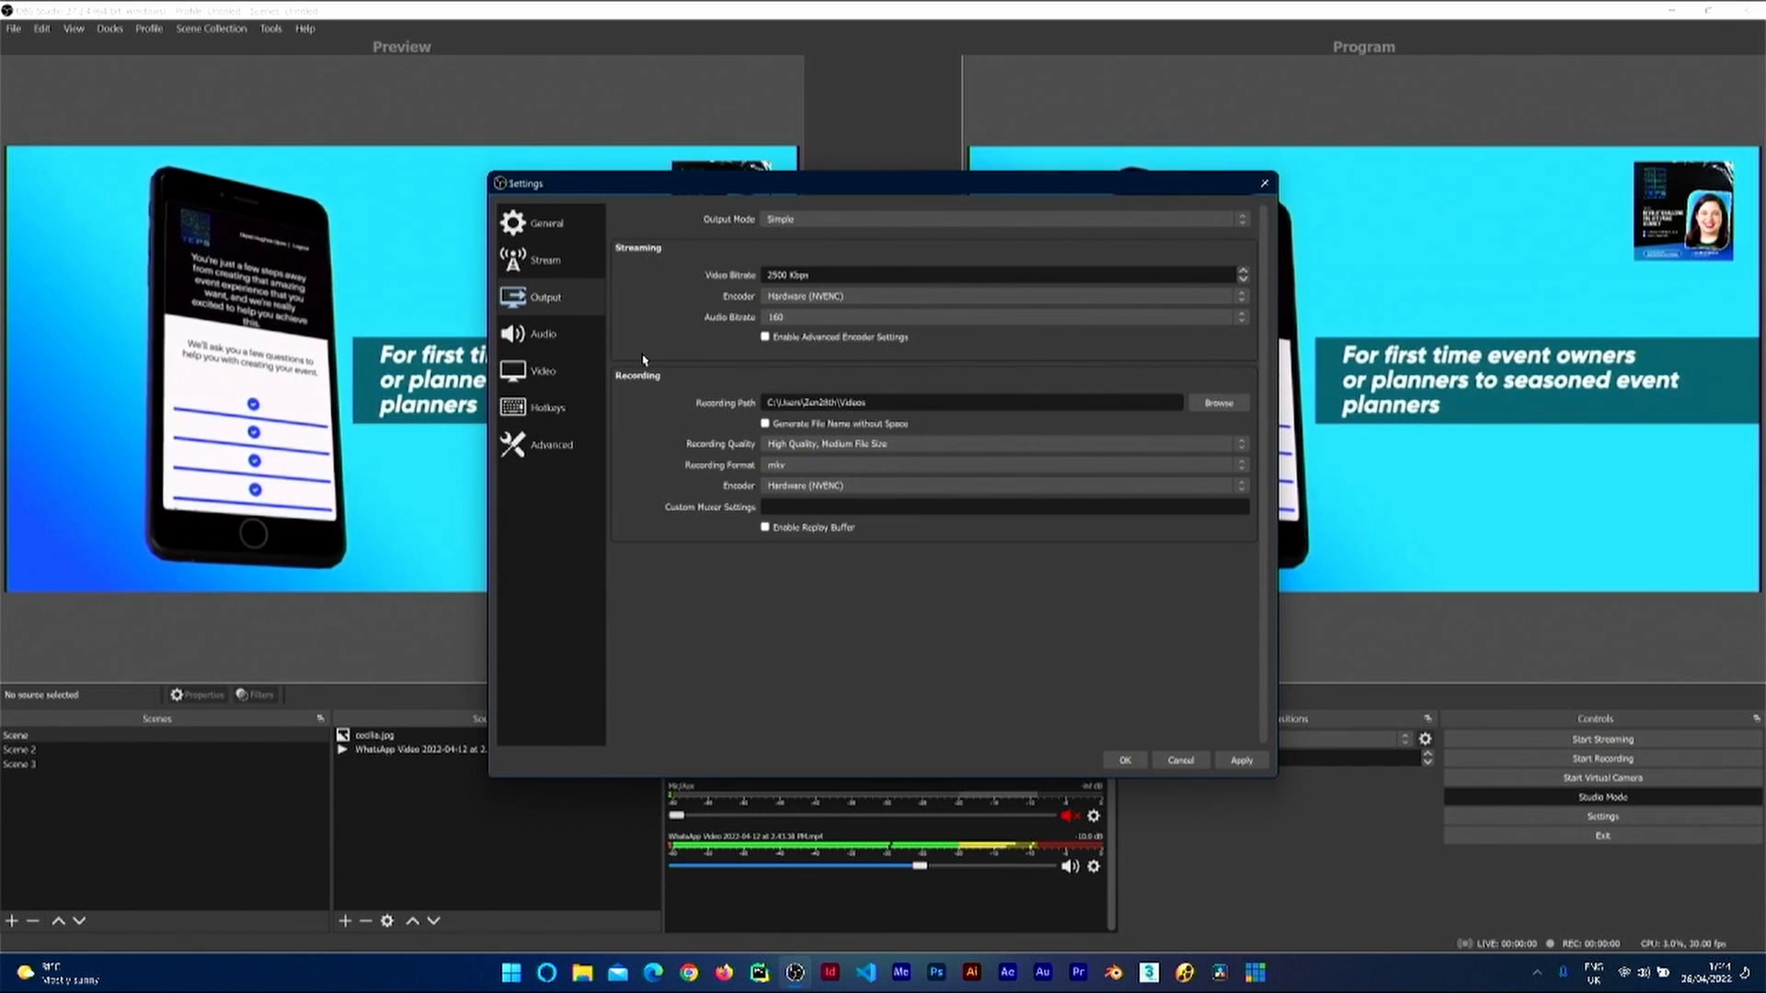
Step: Look through the audio settings, including the global audio devices, the monitoring device choices and the per-source push-to-mute and push-to-talk options
{"action": "left_click", "coordinate": [542, 336]}
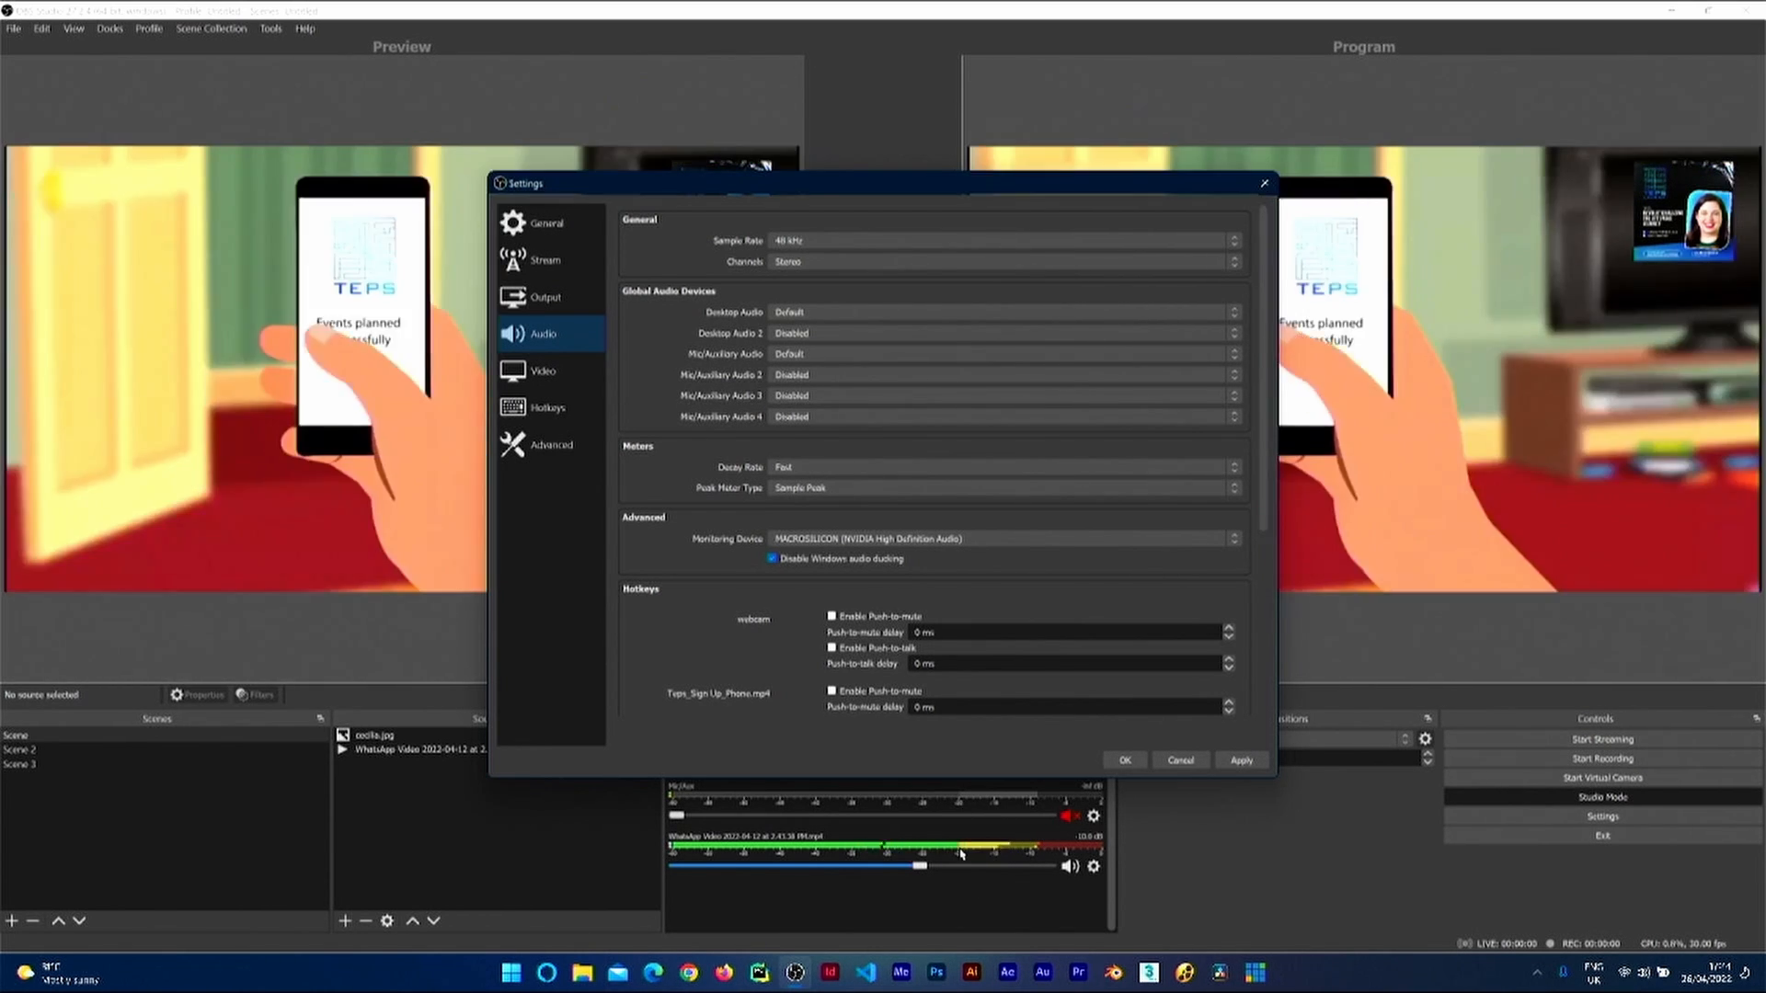
{"action": "left_click_drag", "start_coordinate": [1085, 189], "coordinate": [839, 208]}
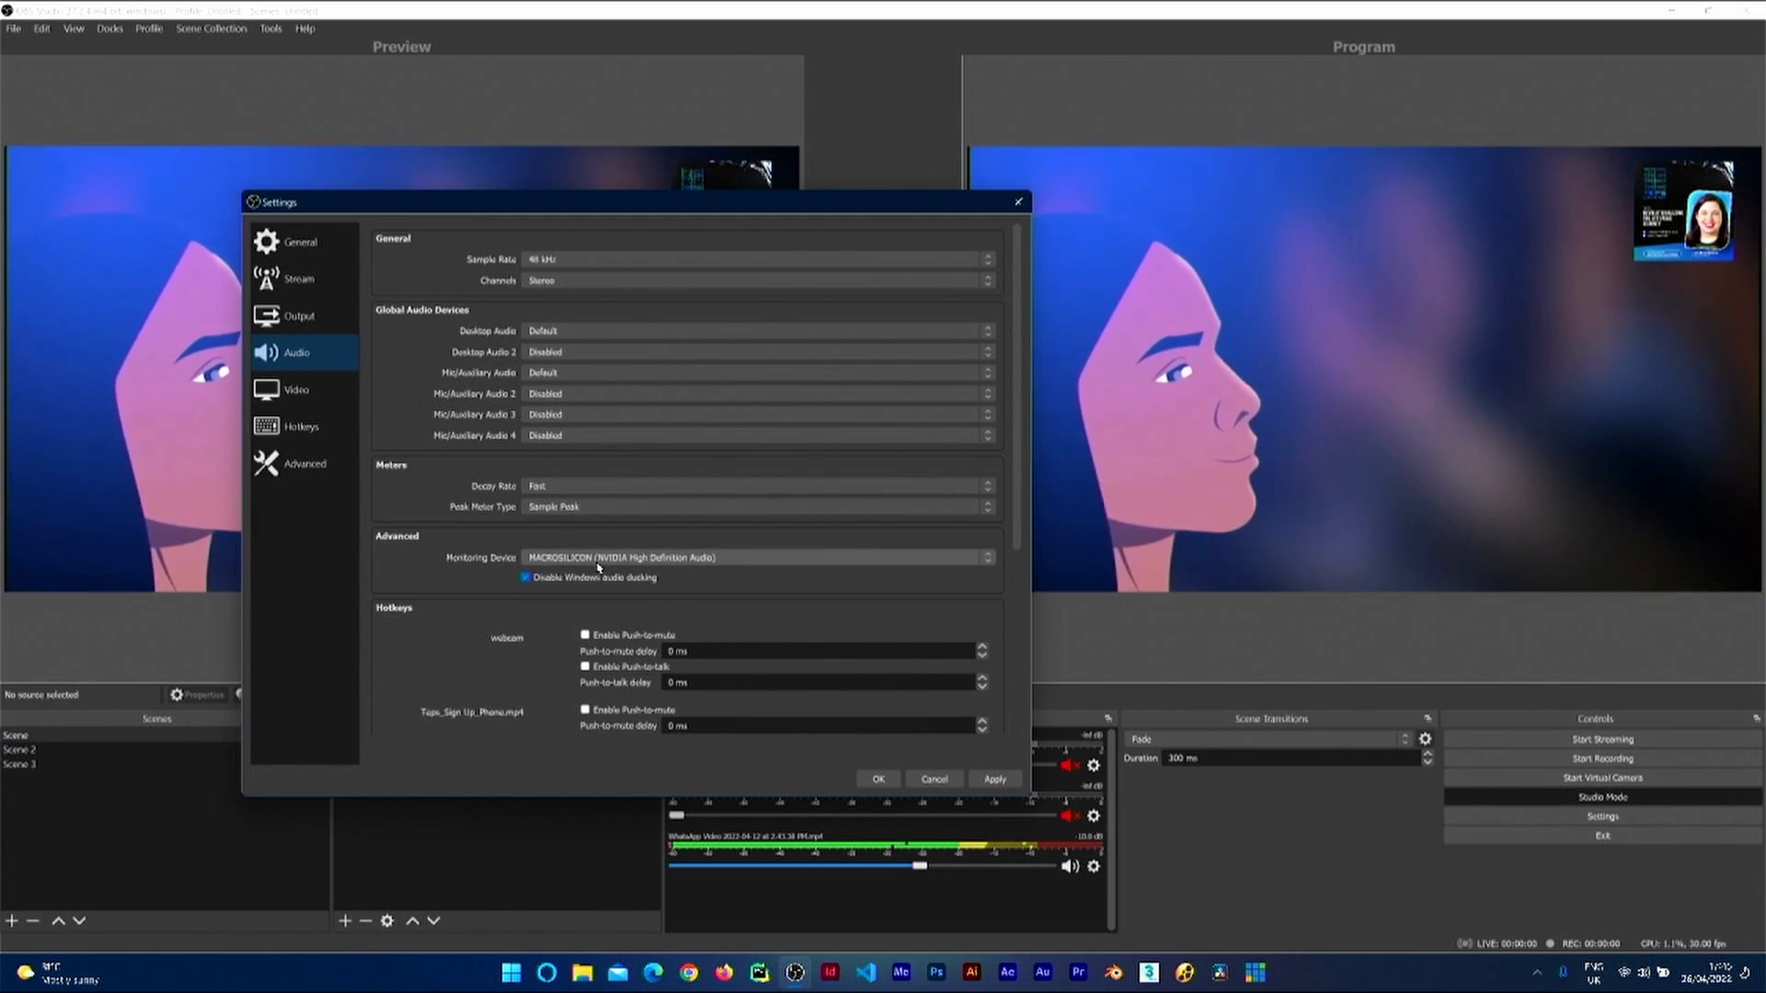
{"action": "left_click", "coordinate": [598, 561]}
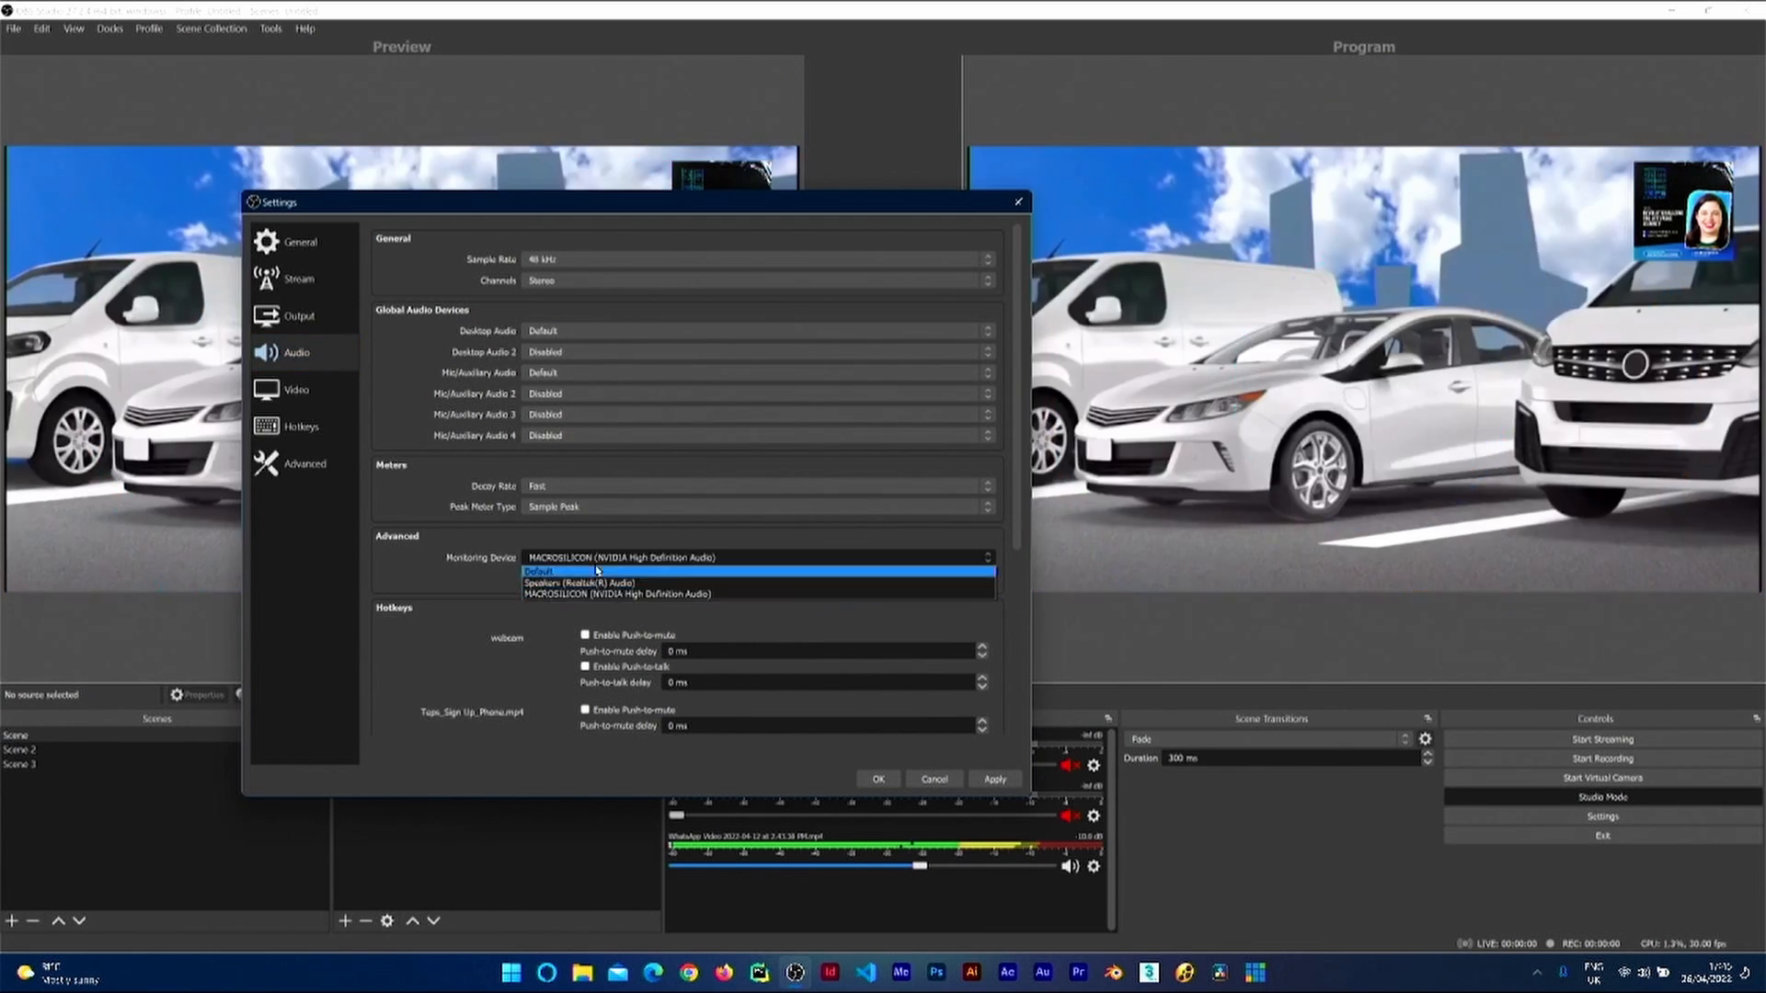
{"action": "left_click", "coordinate": [447, 588]}
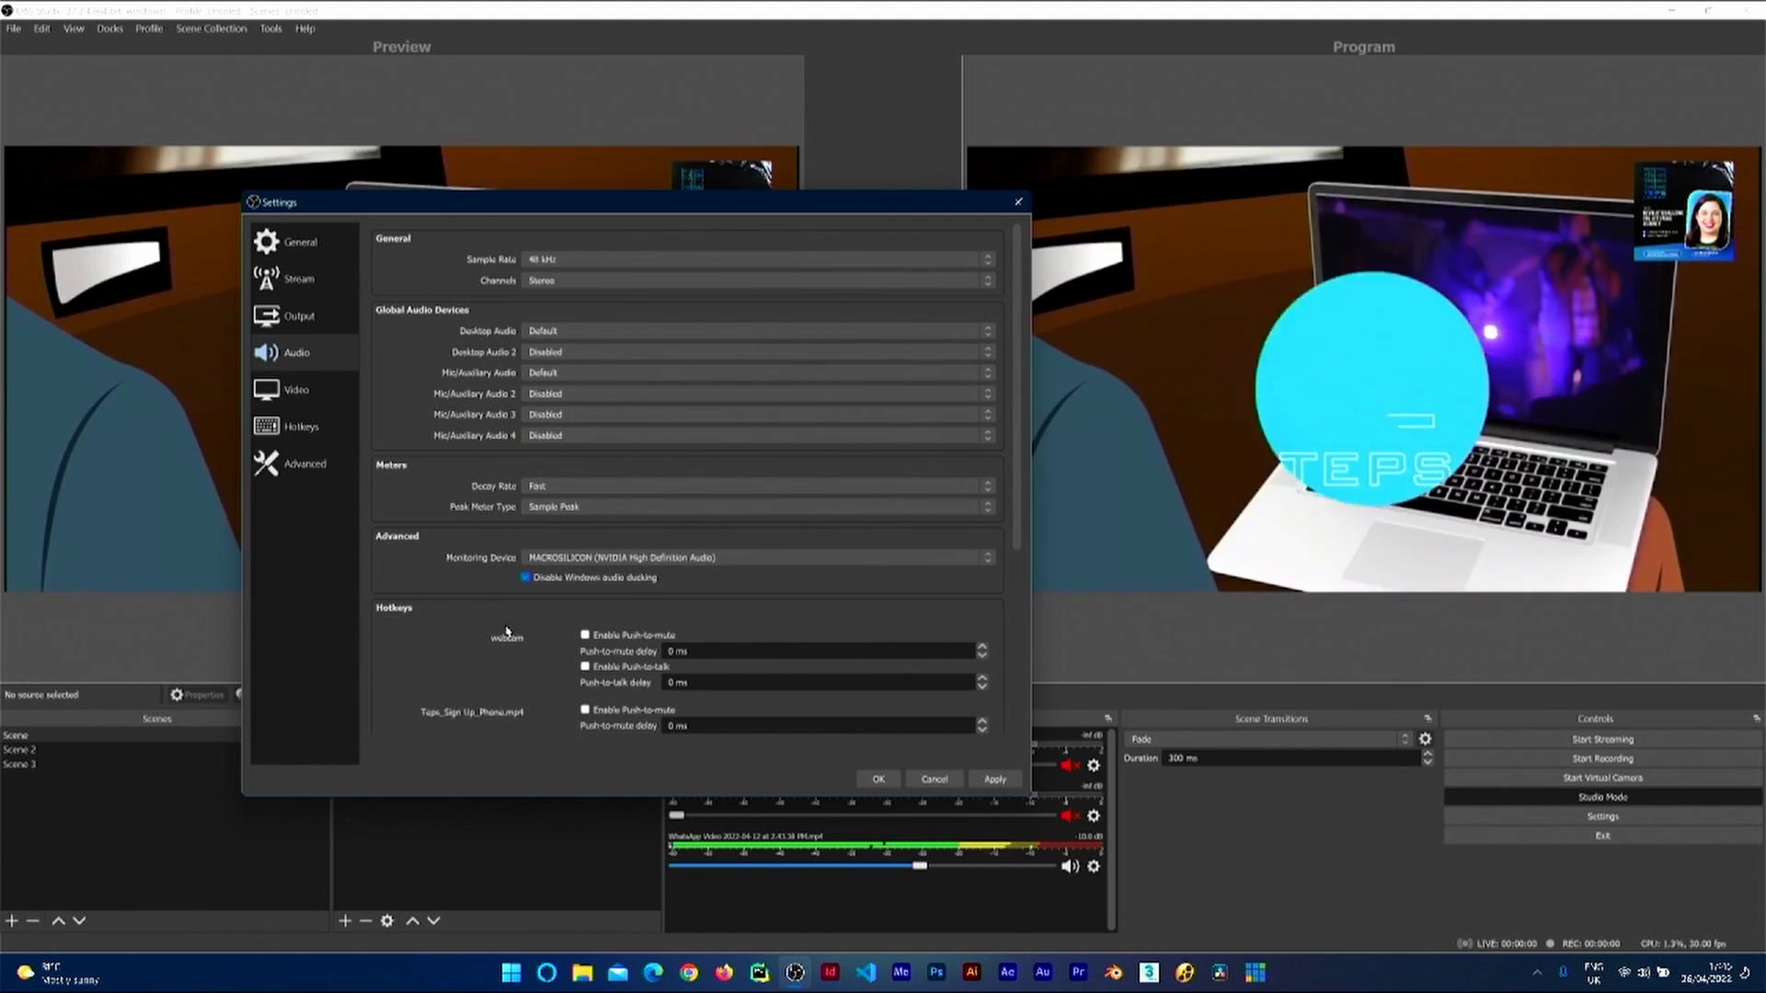
{"action": "scroll", "coordinate": [1015, 538], "scroll_direction": "down", "scroll_amount": 5}
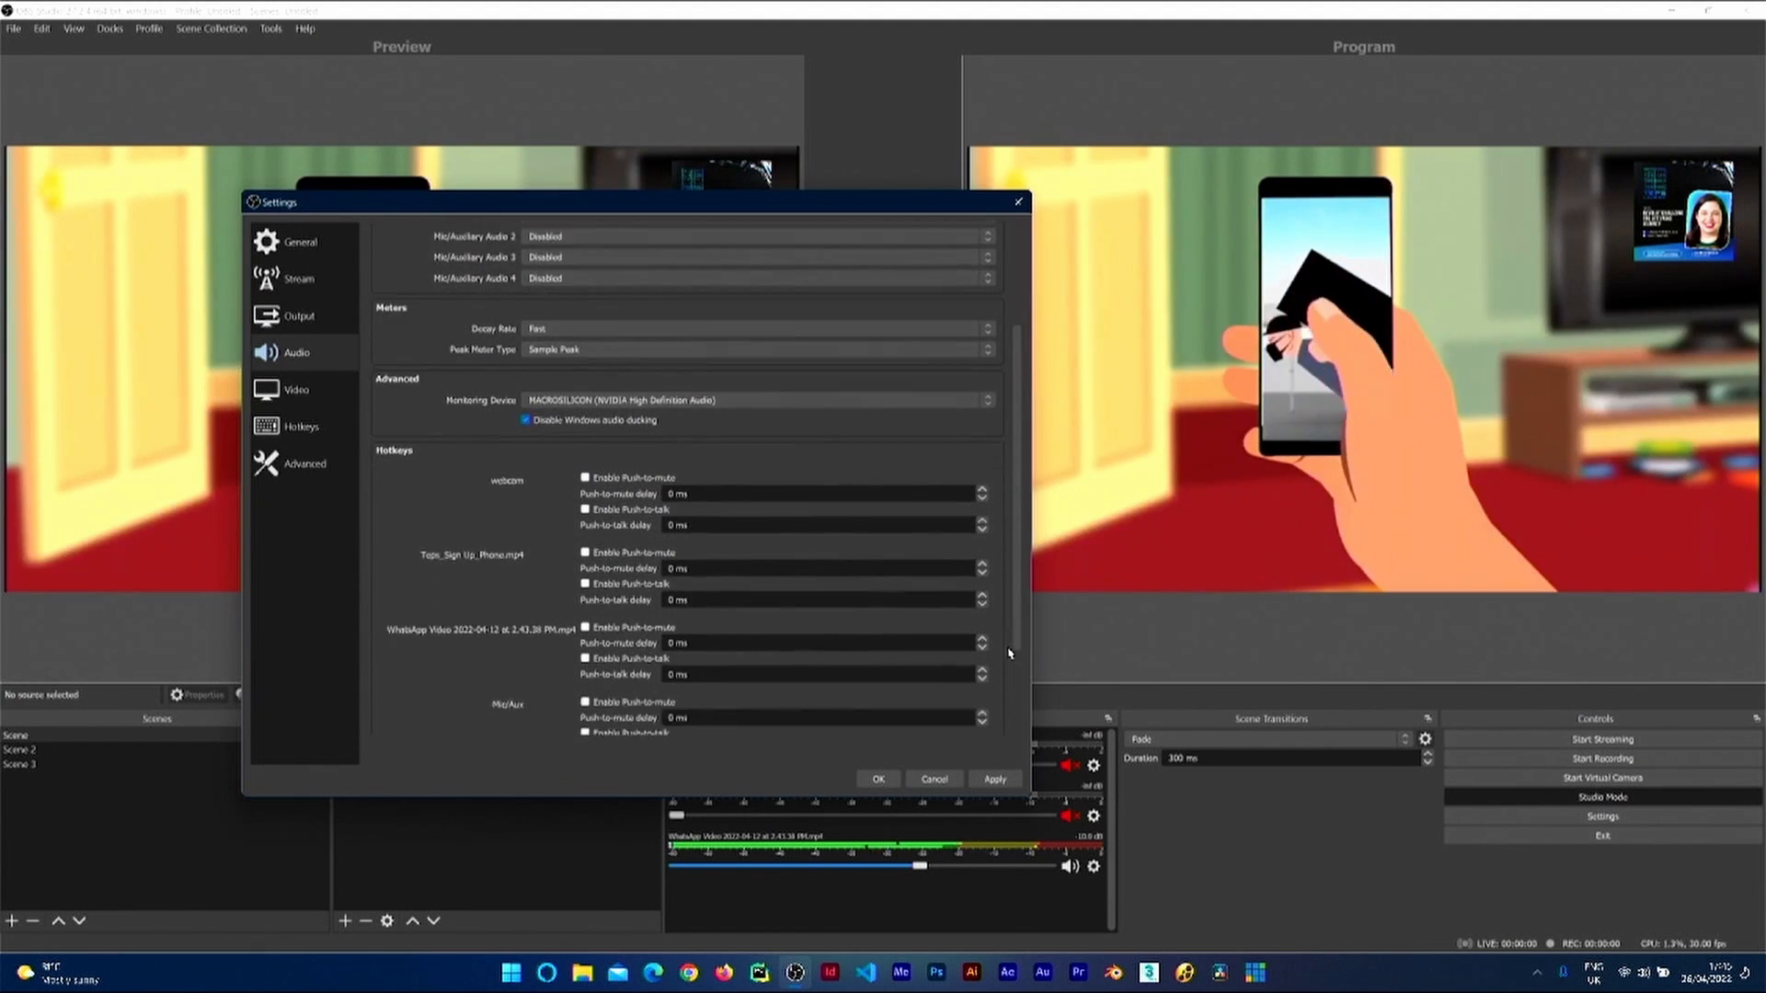
{"action": "scroll", "coordinate": [960, 517], "scroll_direction": "up", "scroll_amount": 4}
{"action": "scroll", "coordinate": [960, 411], "scroll_direction": "up", "scroll_amount": 1}
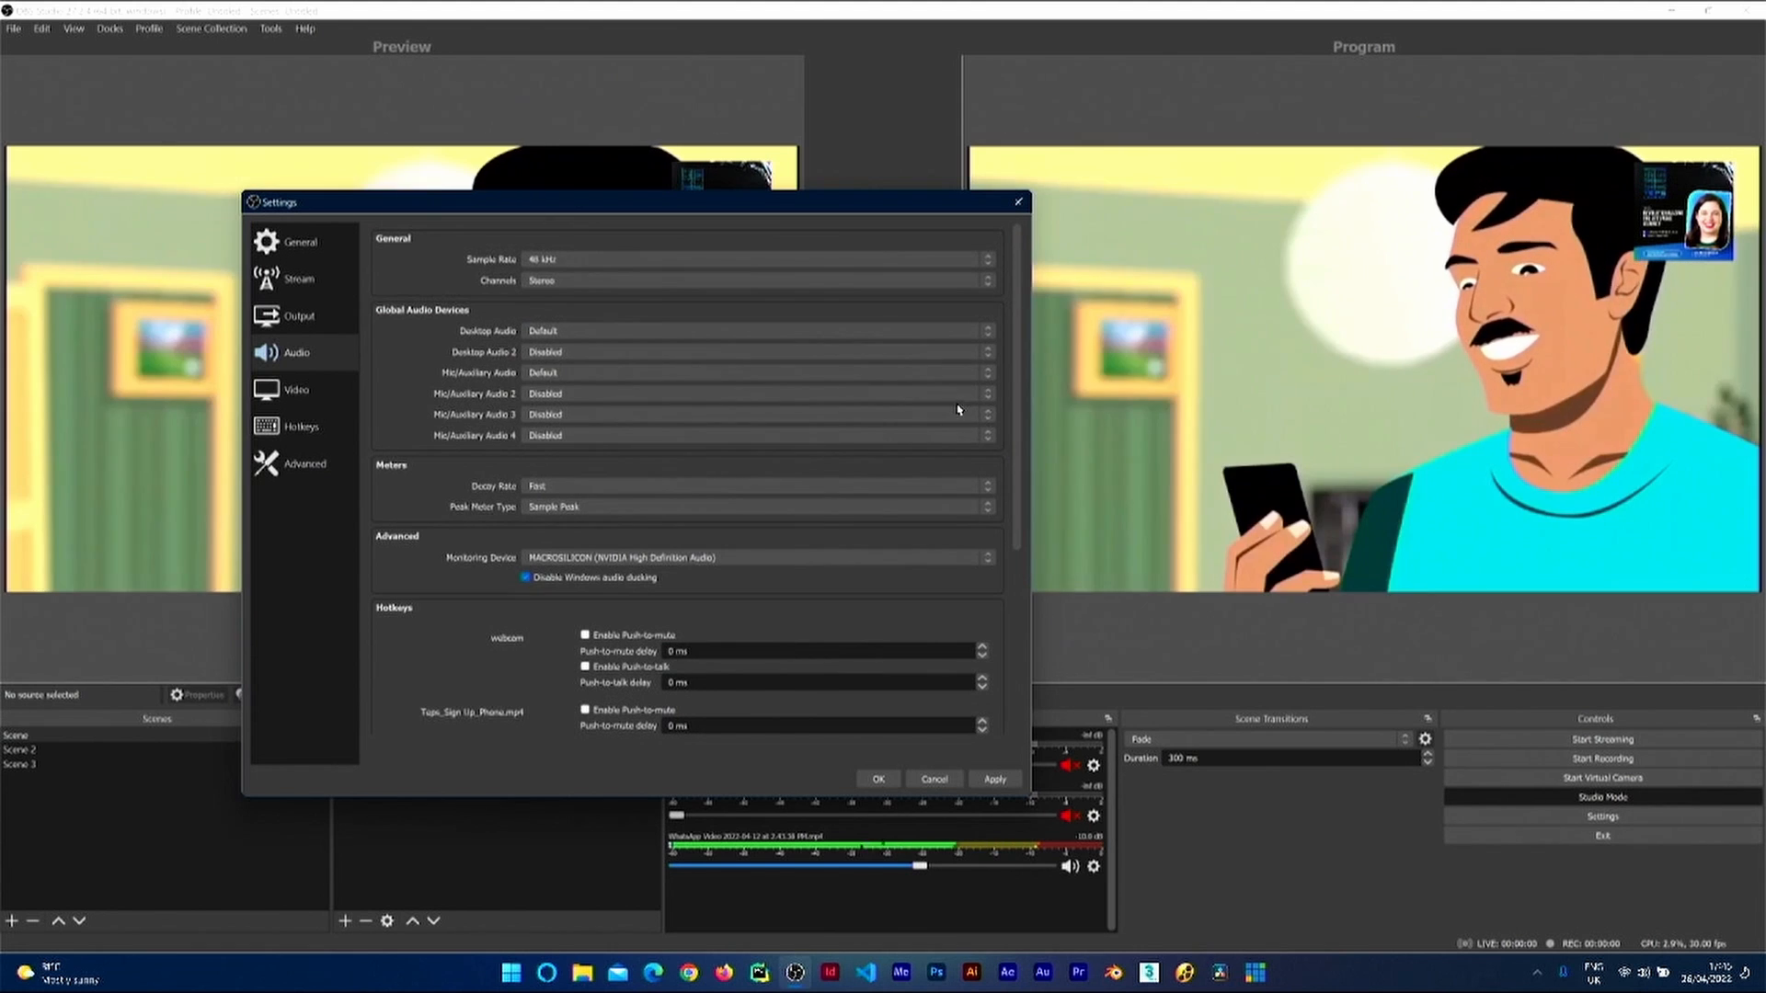
Step: Examine the video settings and the available output (scaled) resolutions without changing them
{"action": "left_click", "coordinate": [296, 390]}
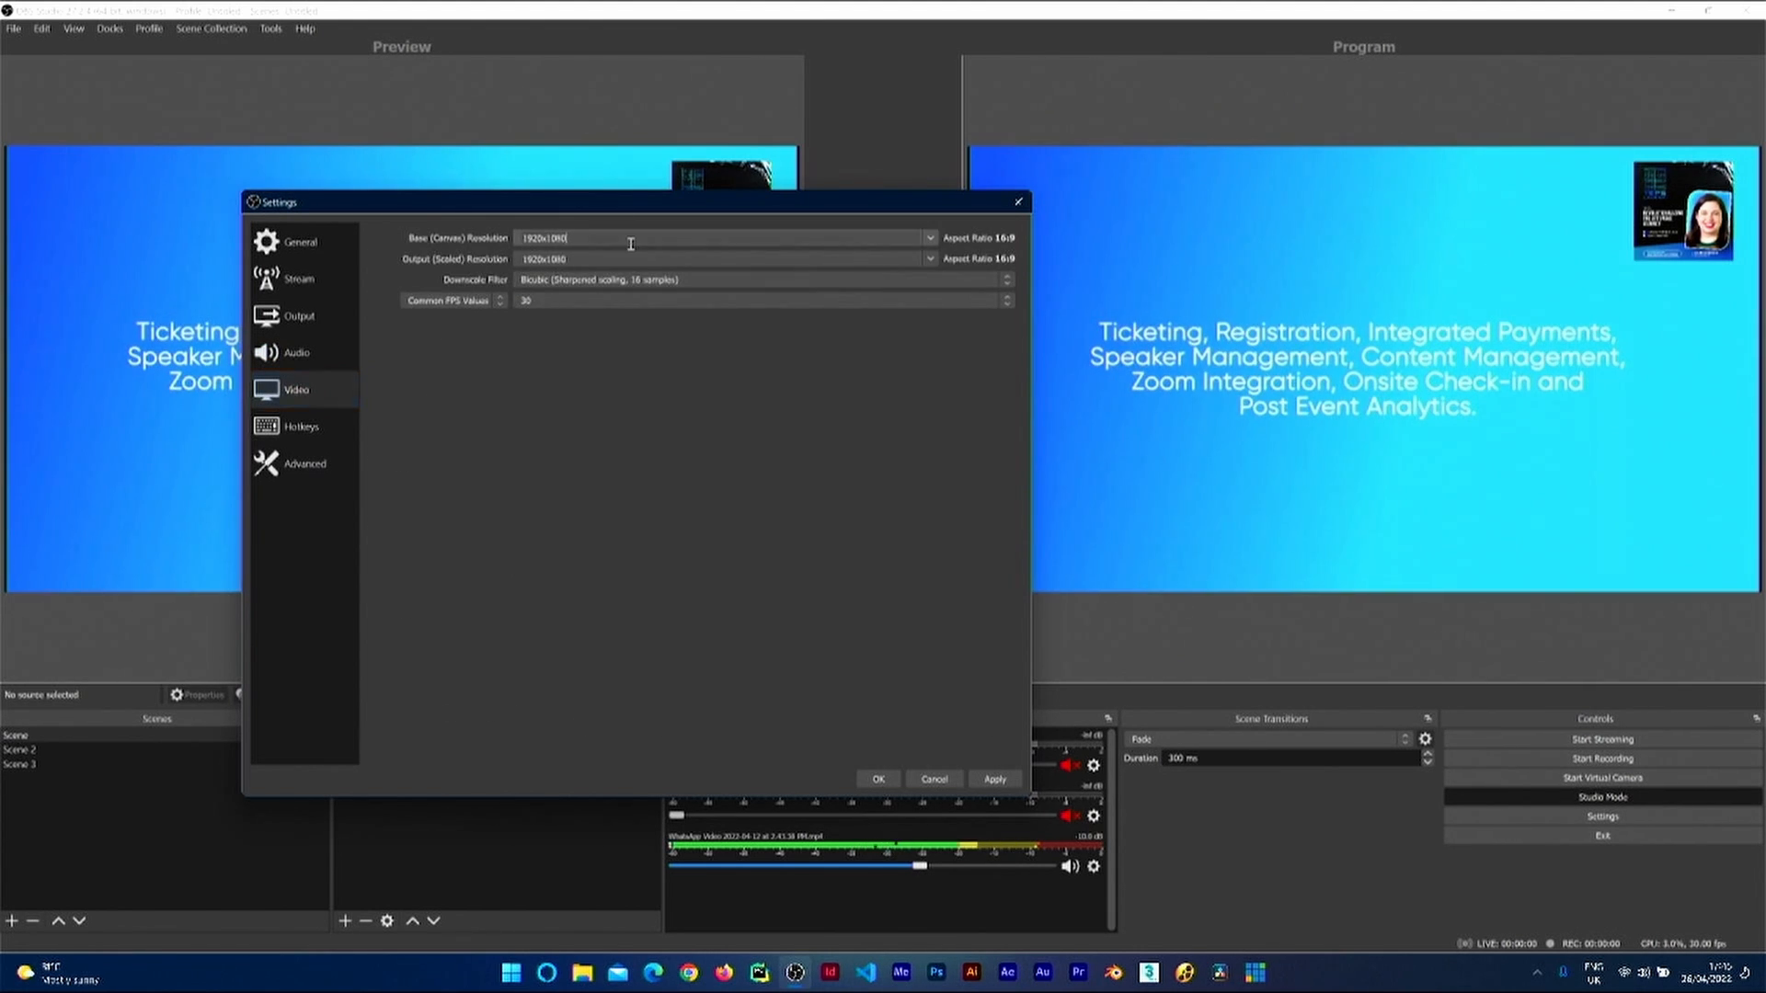
{"action": "left_click", "coordinate": [903, 442]}
{"action": "left_click", "coordinate": [873, 258]}
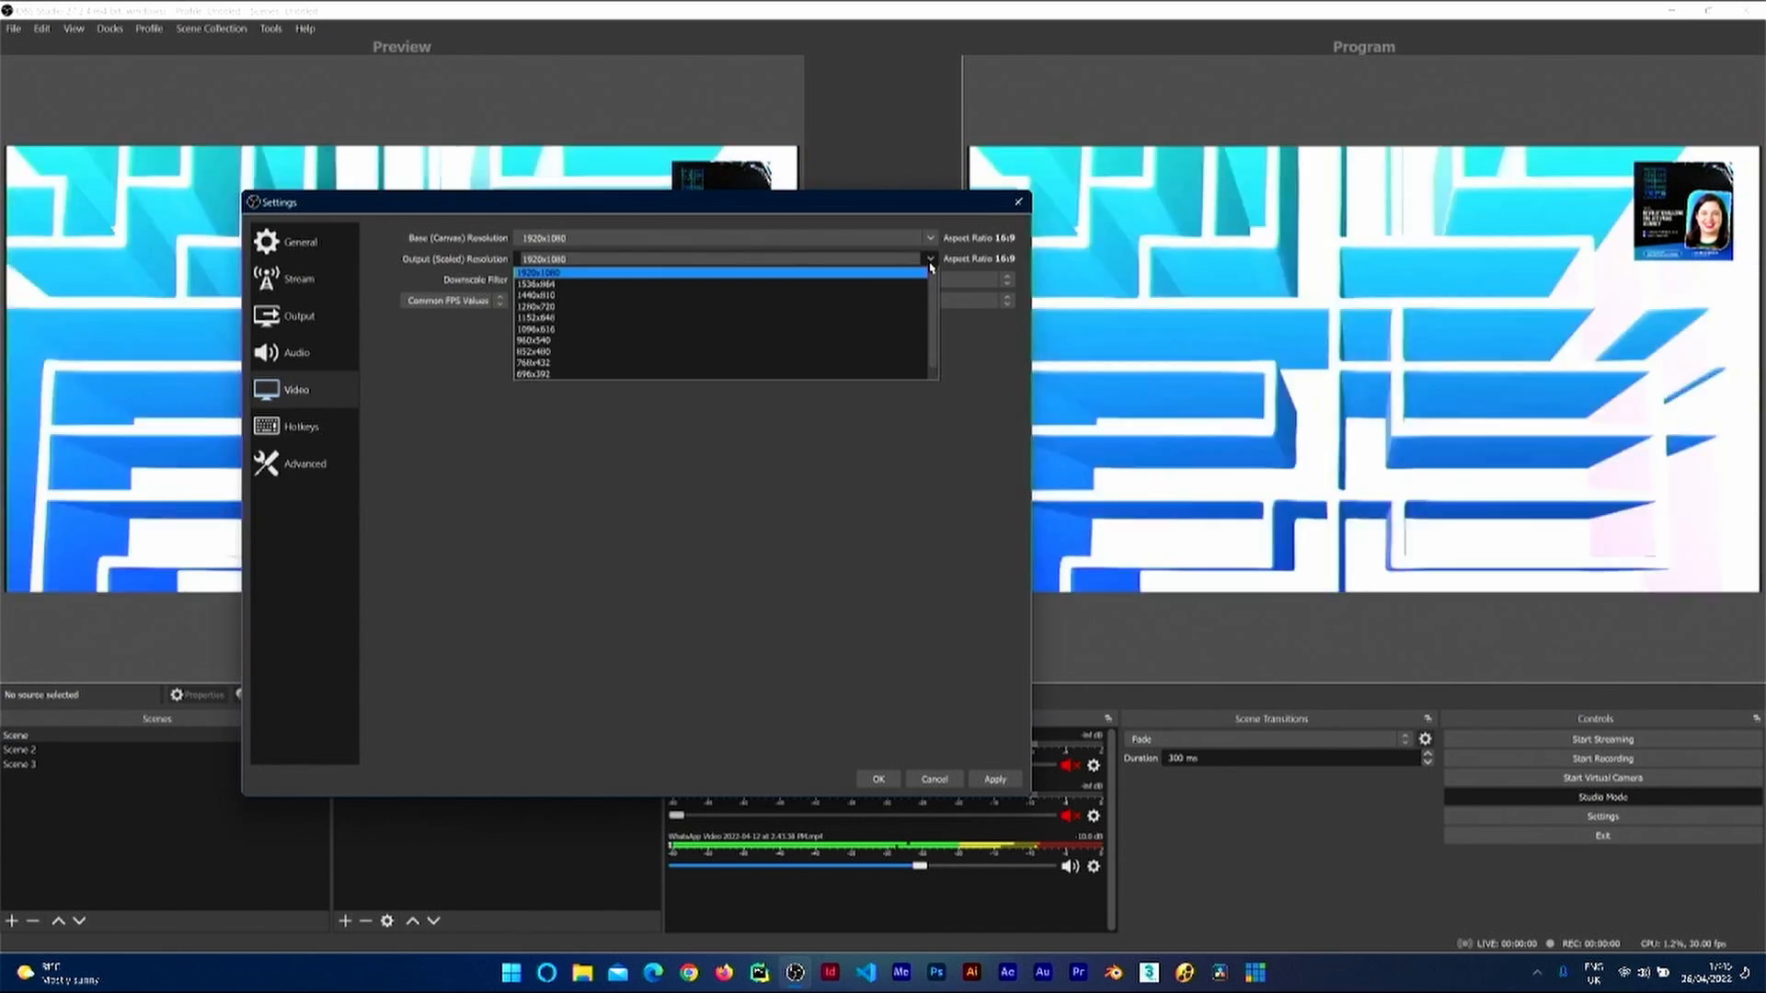
{"action": "left_click", "coordinate": [665, 463]}
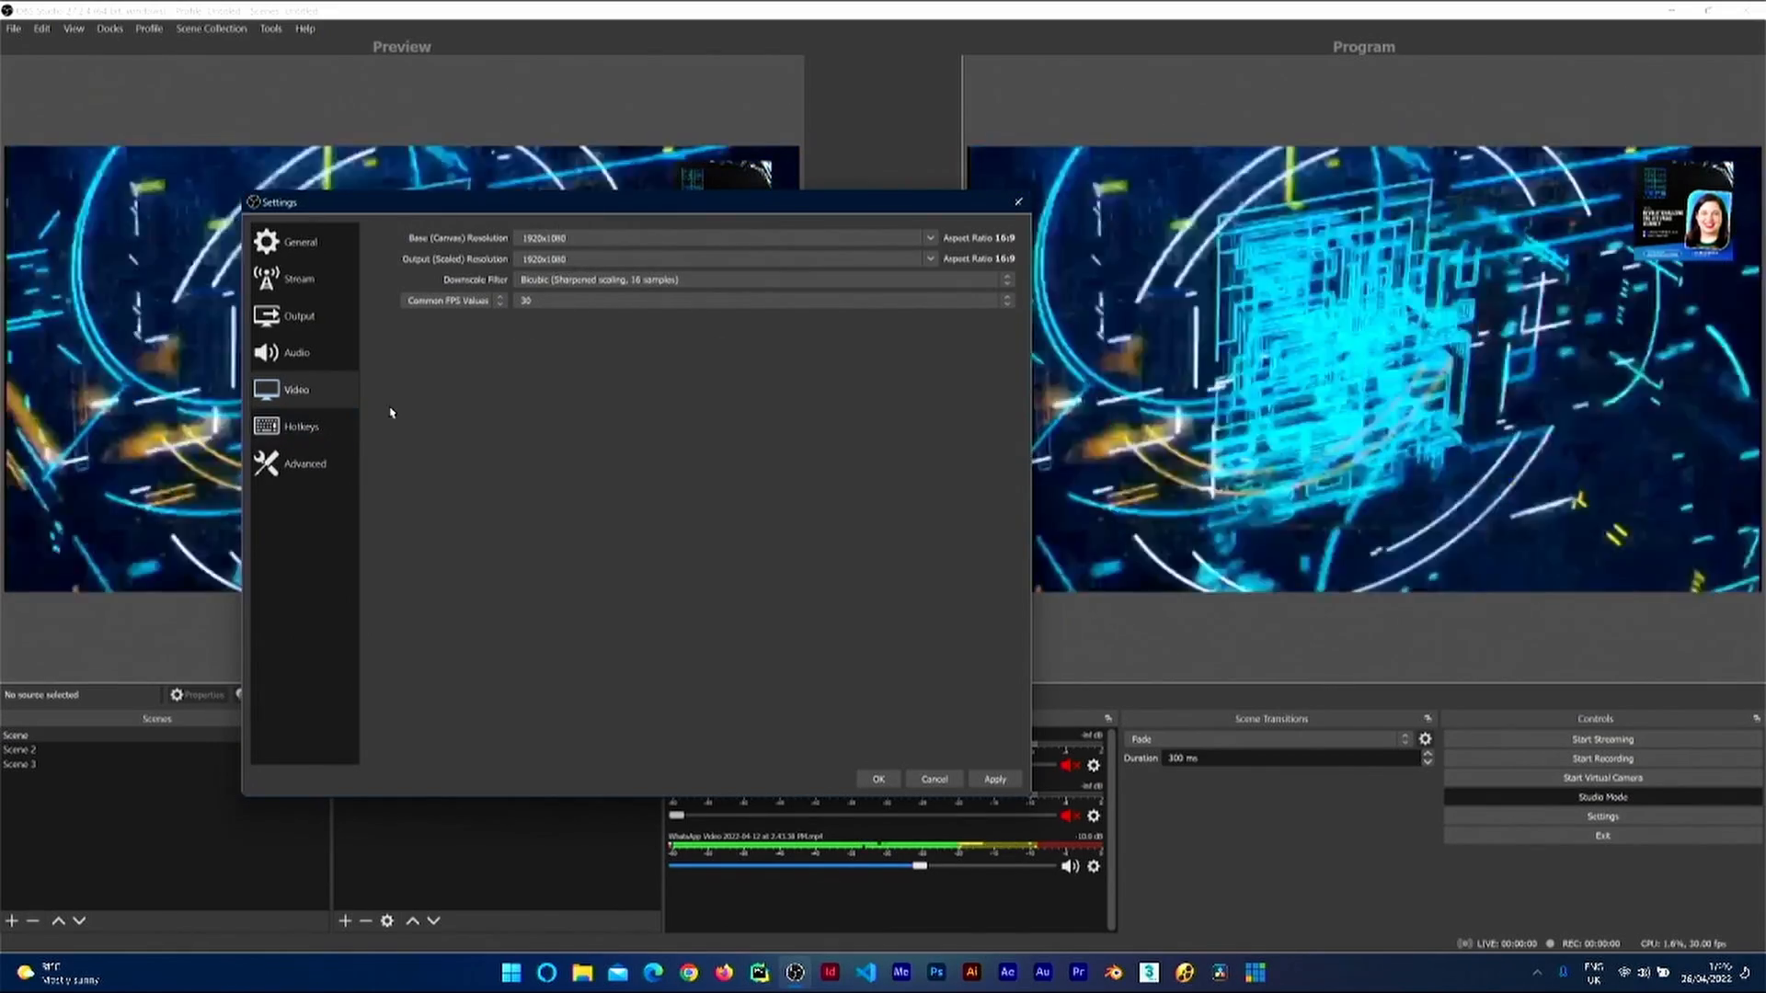
Step: Review the hotkeys and advanced settings, turn the stream delay off, and save the settings
{"action": "left_click", "coordinate": [337, 444]}
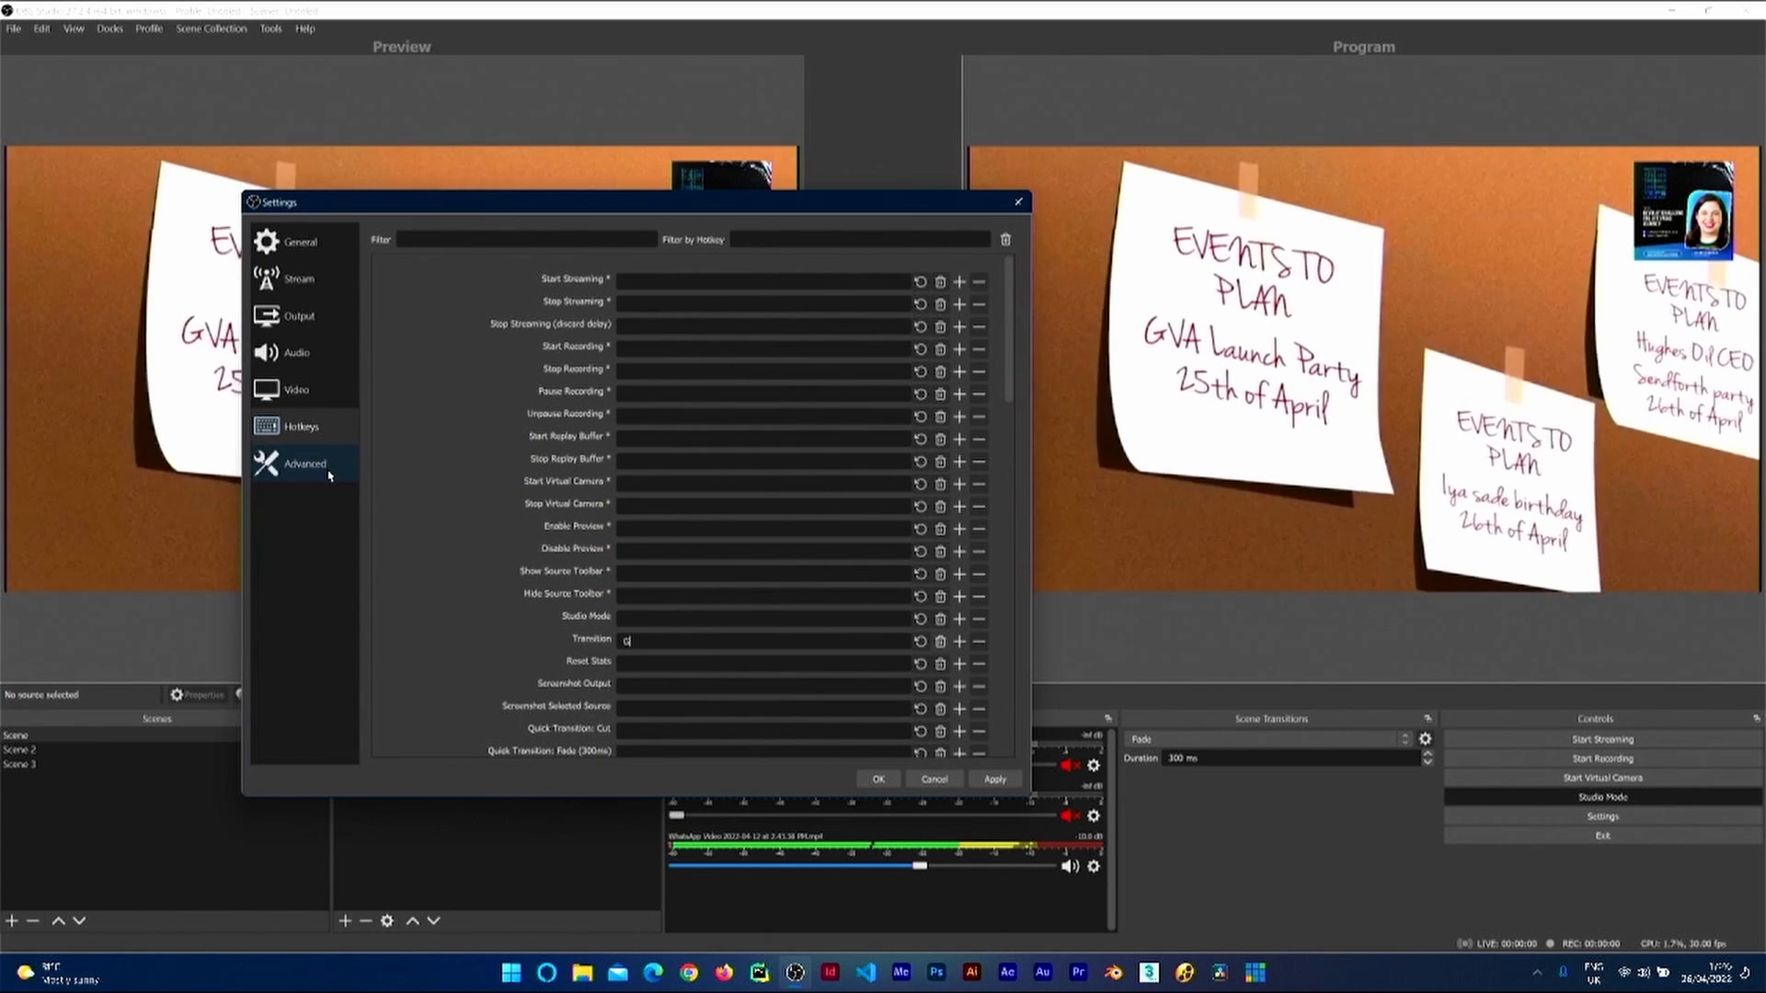
{"action": "left_click", "coordinate": [313, 466]}
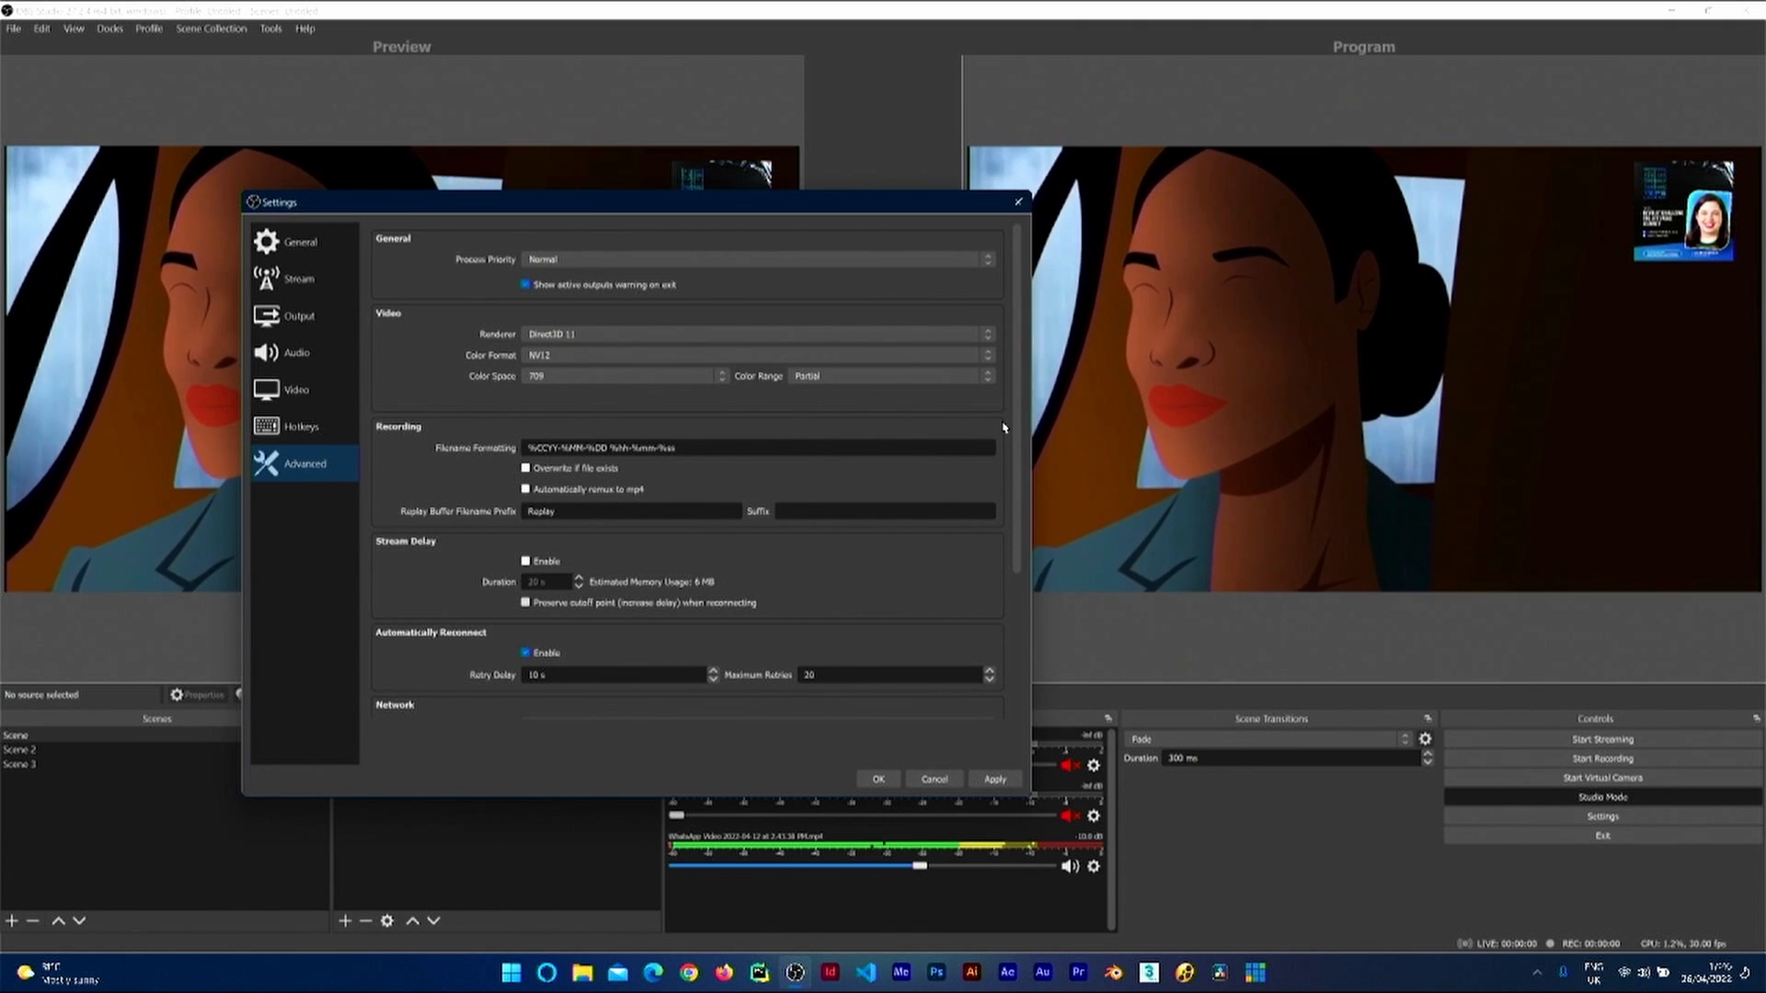
{"action": "left_click_drag", "start_coordinate": [1017, 397], "coordinate": [1009, 502]}
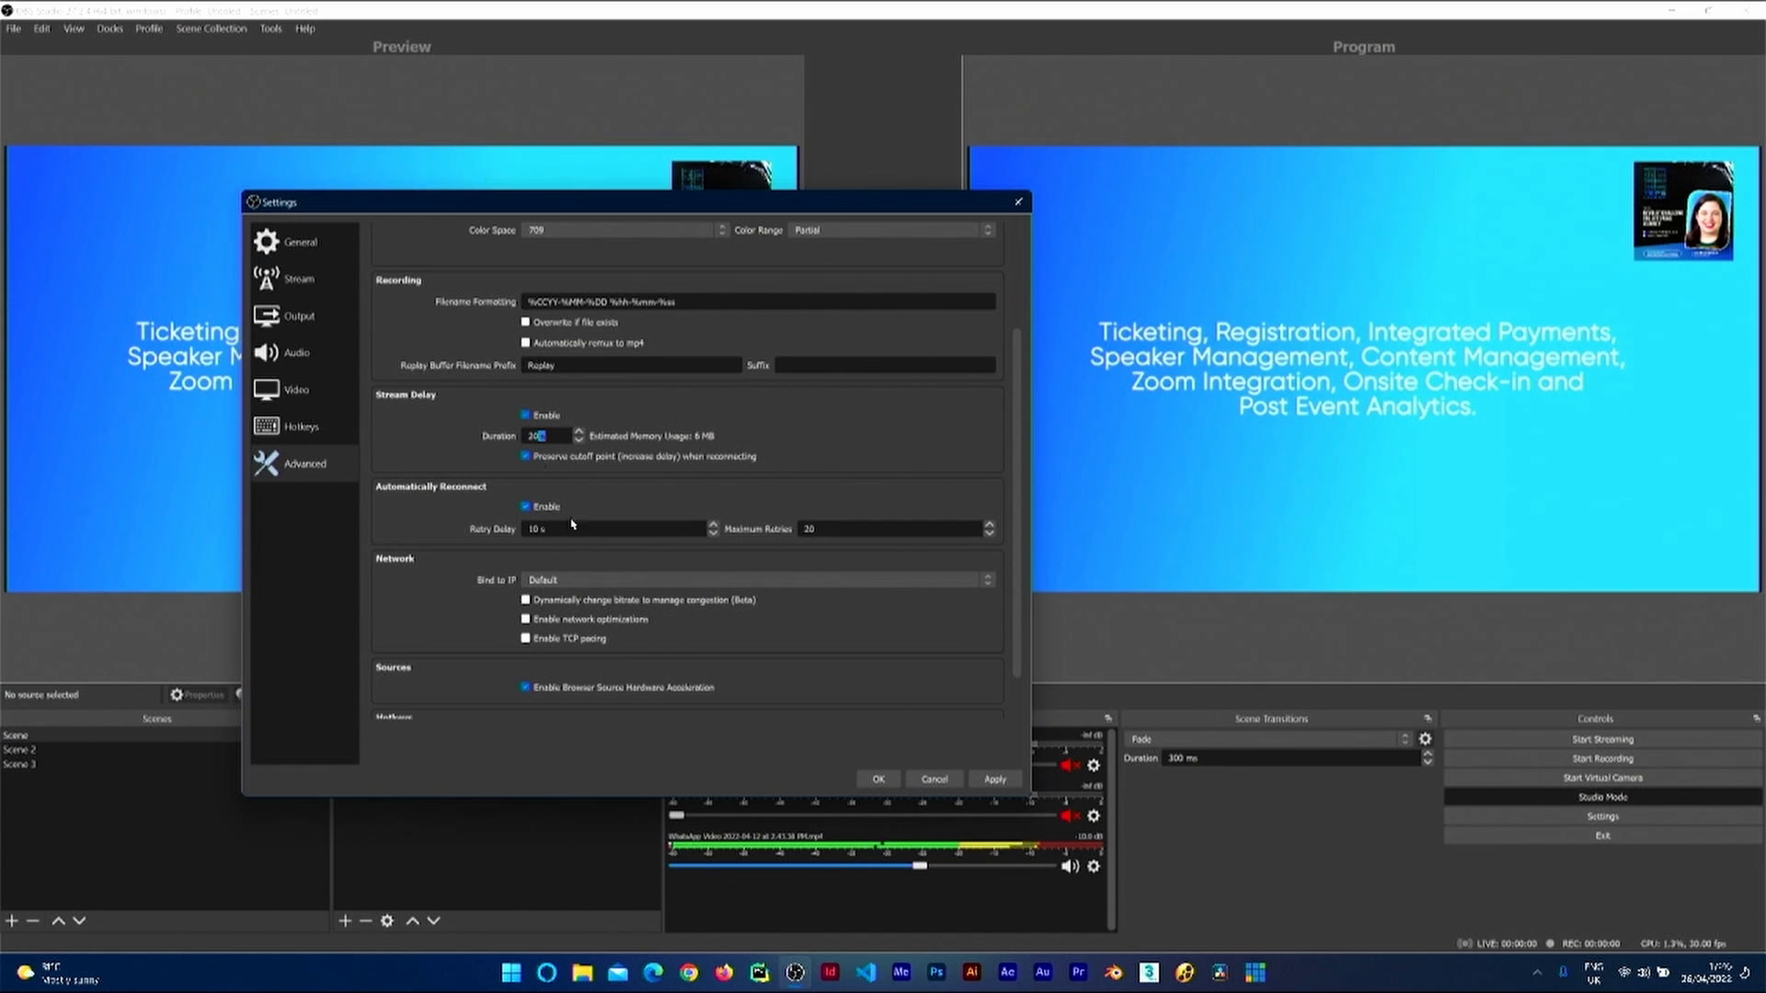
{"action": "left_click", "coordinate": [529, 415]}
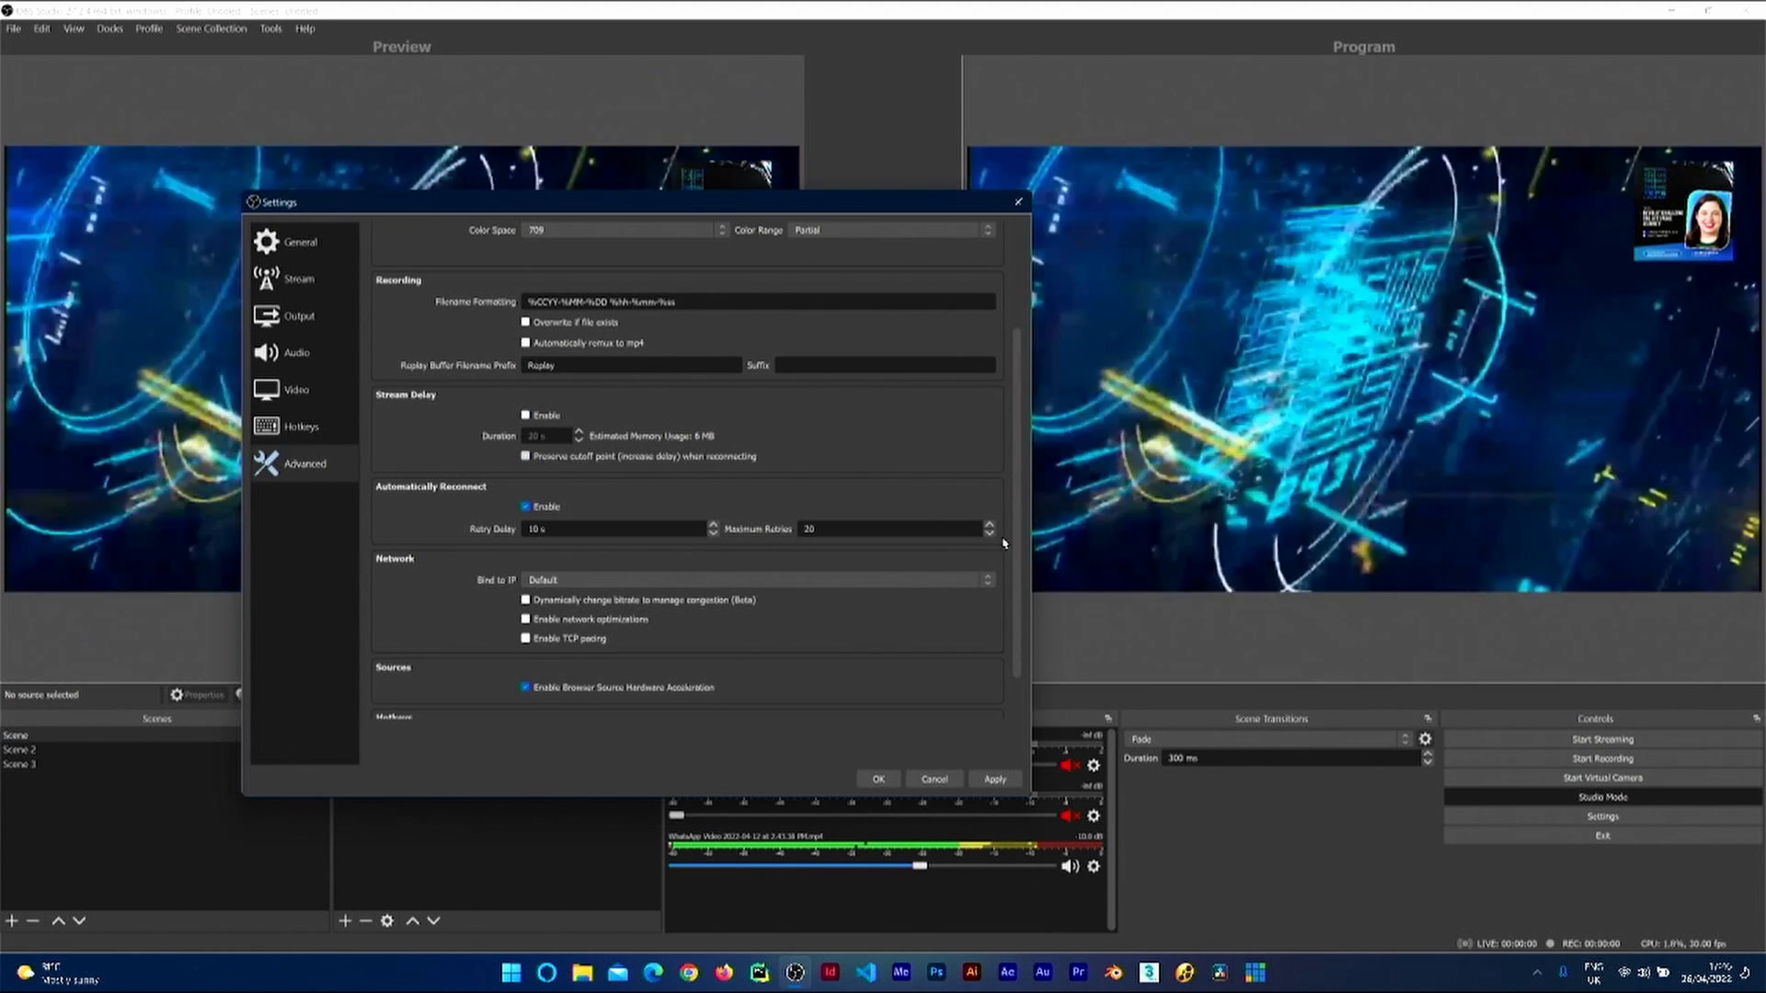
{"action": "scroll", "coordinate": [979, 563], "scroll_direction": "down", "scroll_amount": 2}
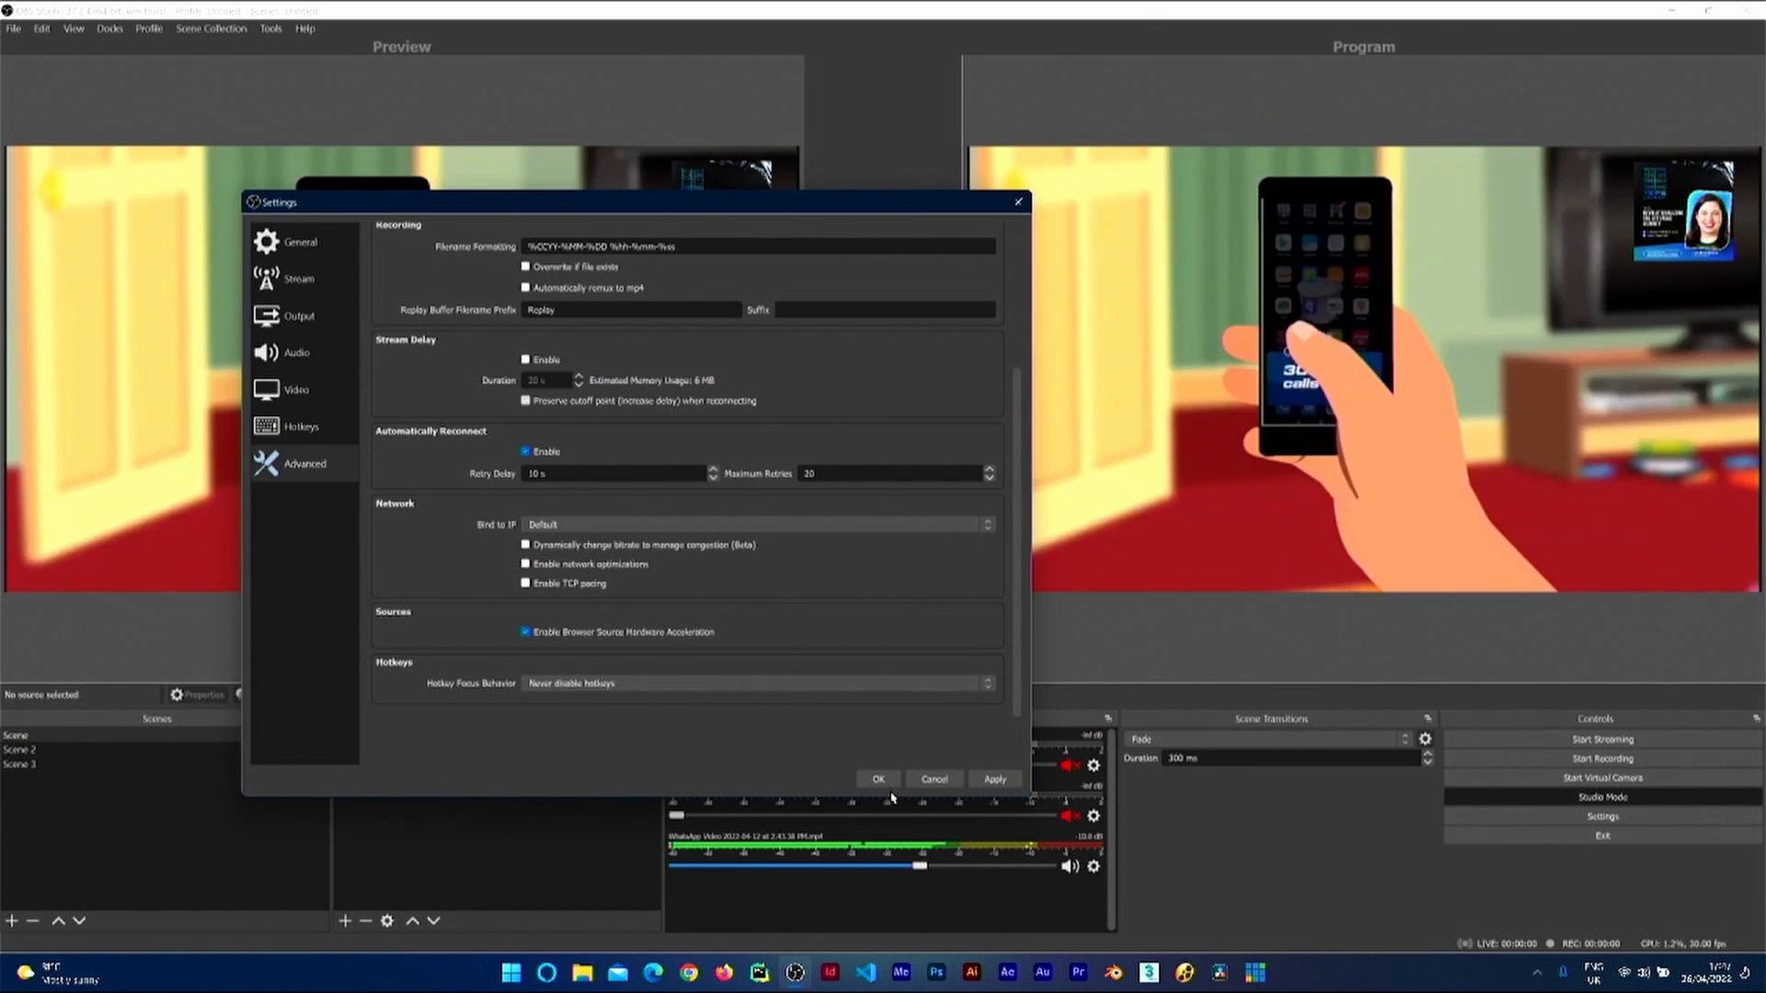
{"action": "left_click", "coordinate": [885, 782]}
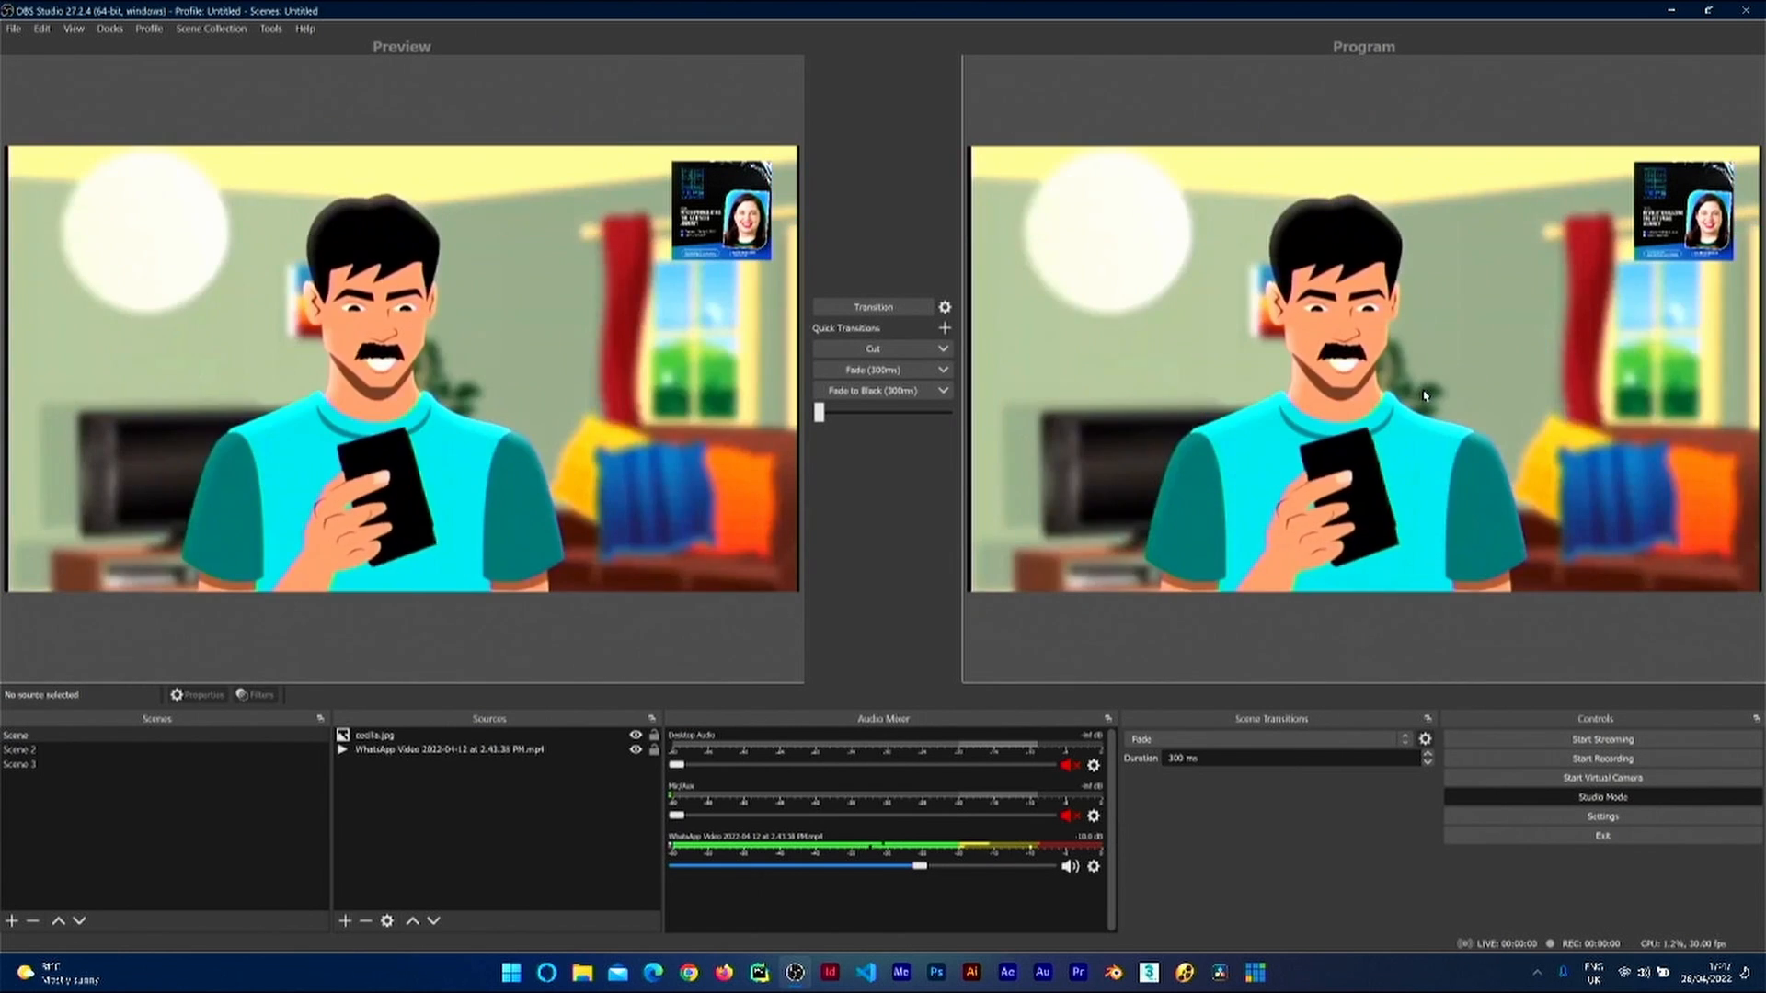
Step: Open a windowed projector of the program output, move it over the program view, and close it
{"action": "right_click", "coordinate": [1209, 356]}
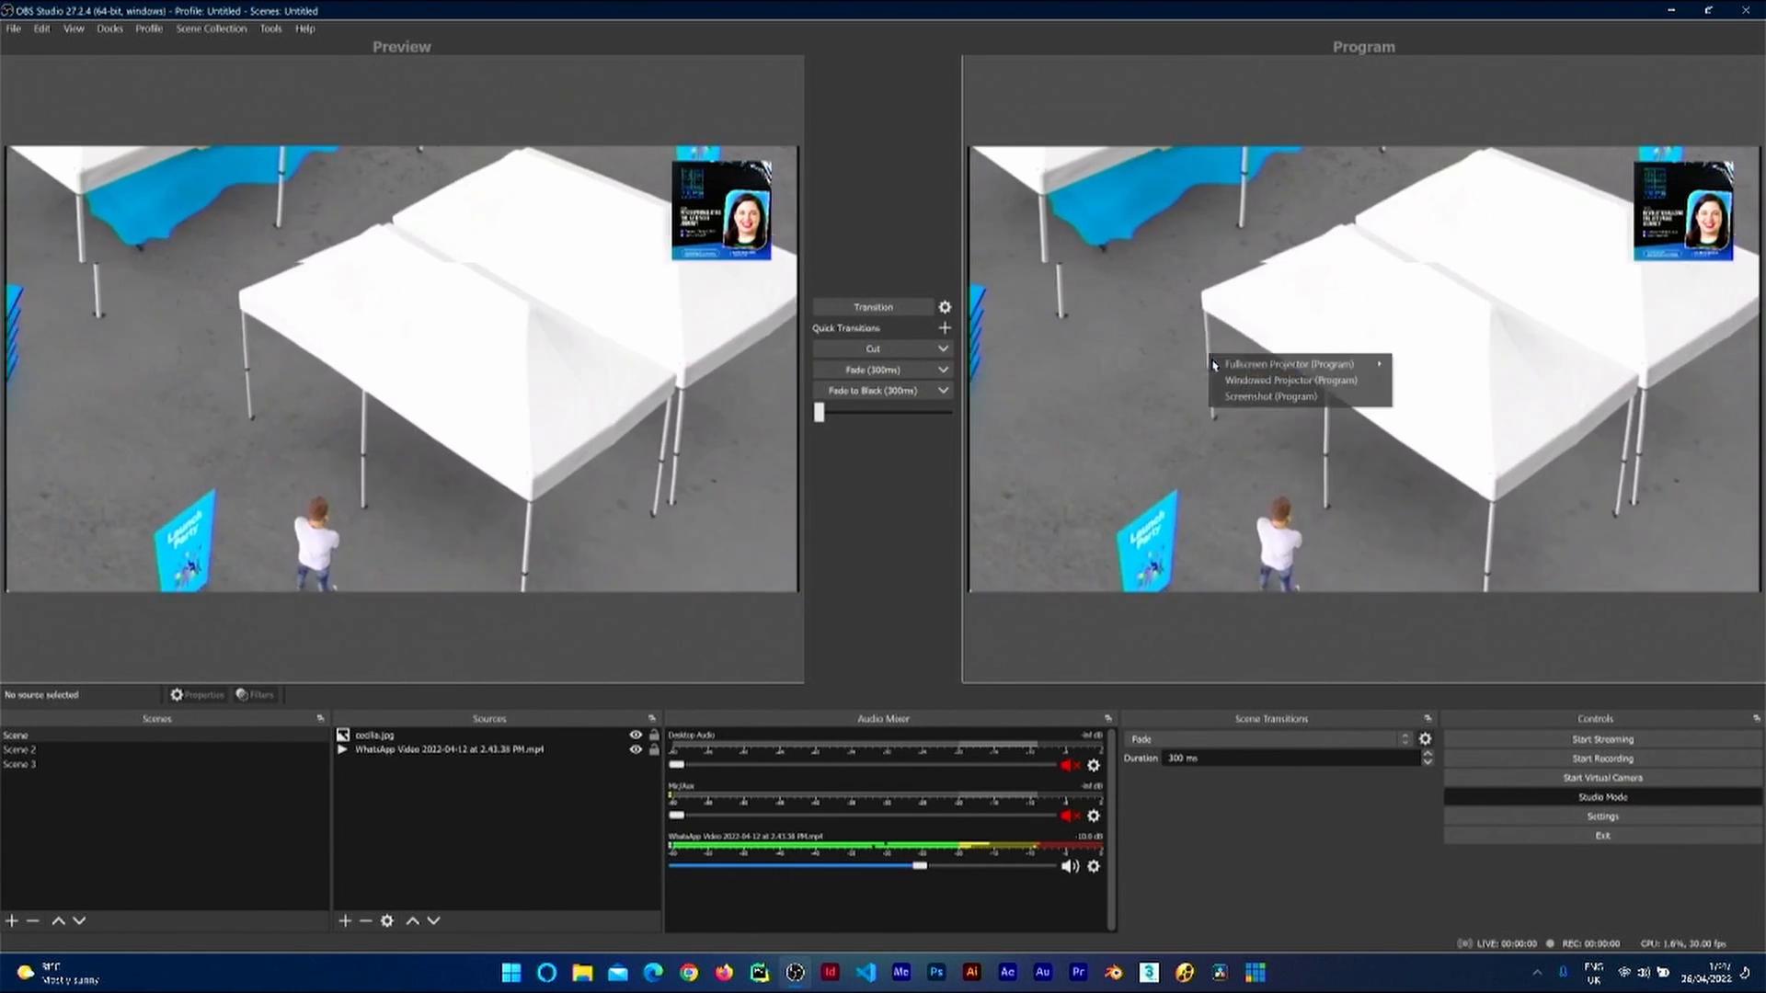
{"action": "mouse_move", "coordinate": [1344, 366]}
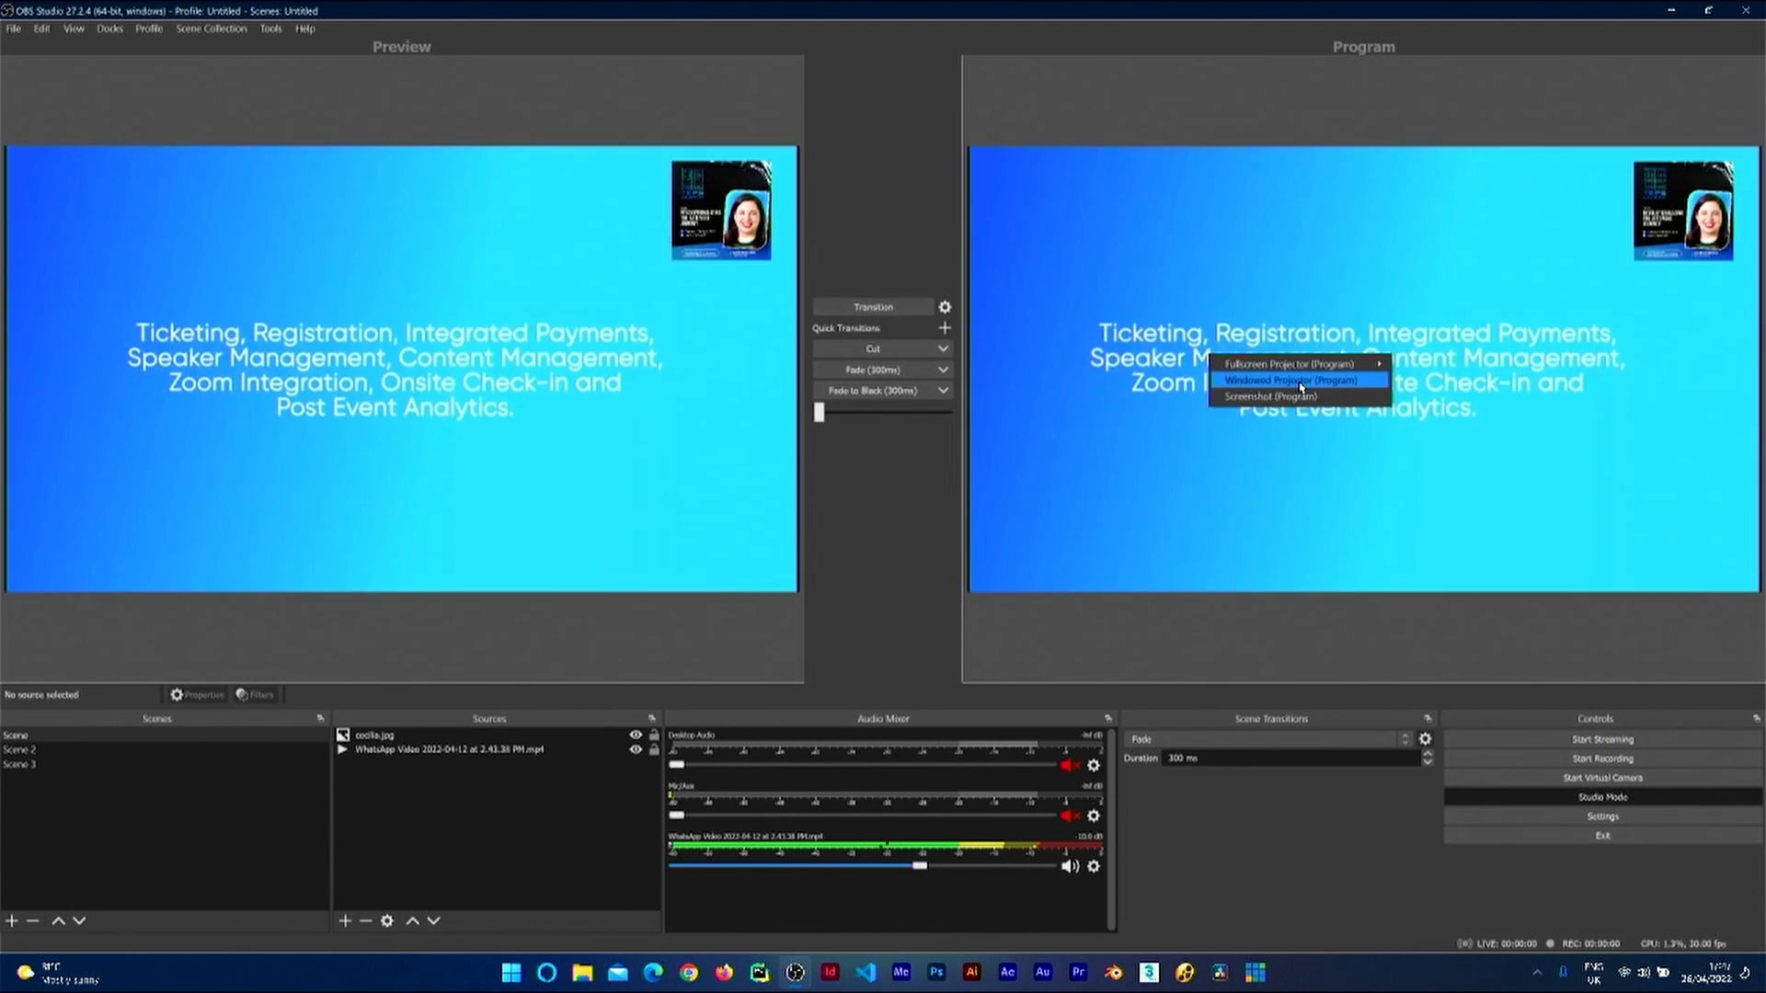
{"action": "left_click", "coordinate": [1290, 380]}
{"action": "left_click_drag", "start_coordinate": [914, 369], "coordinate": [1281, 347]}
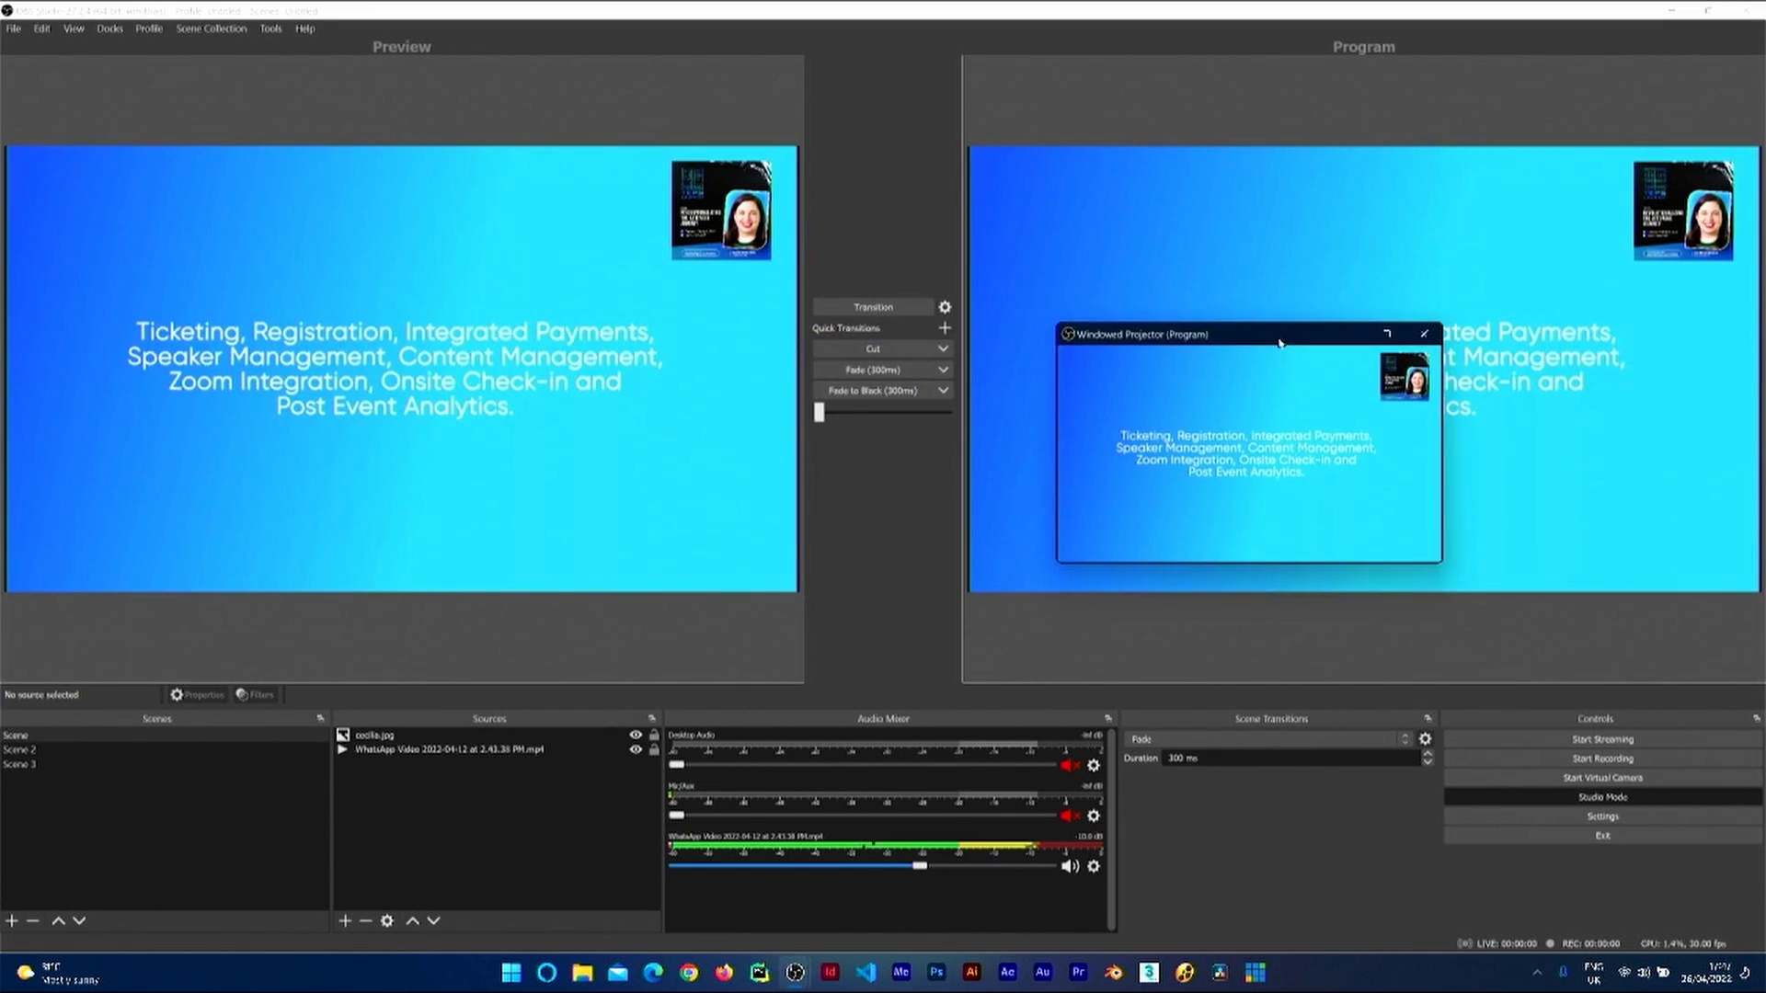
{"action": "right_click", "coordinate": [1283, 266]}
{"action": "mouse_move", "coordinate": [1435, 270]}
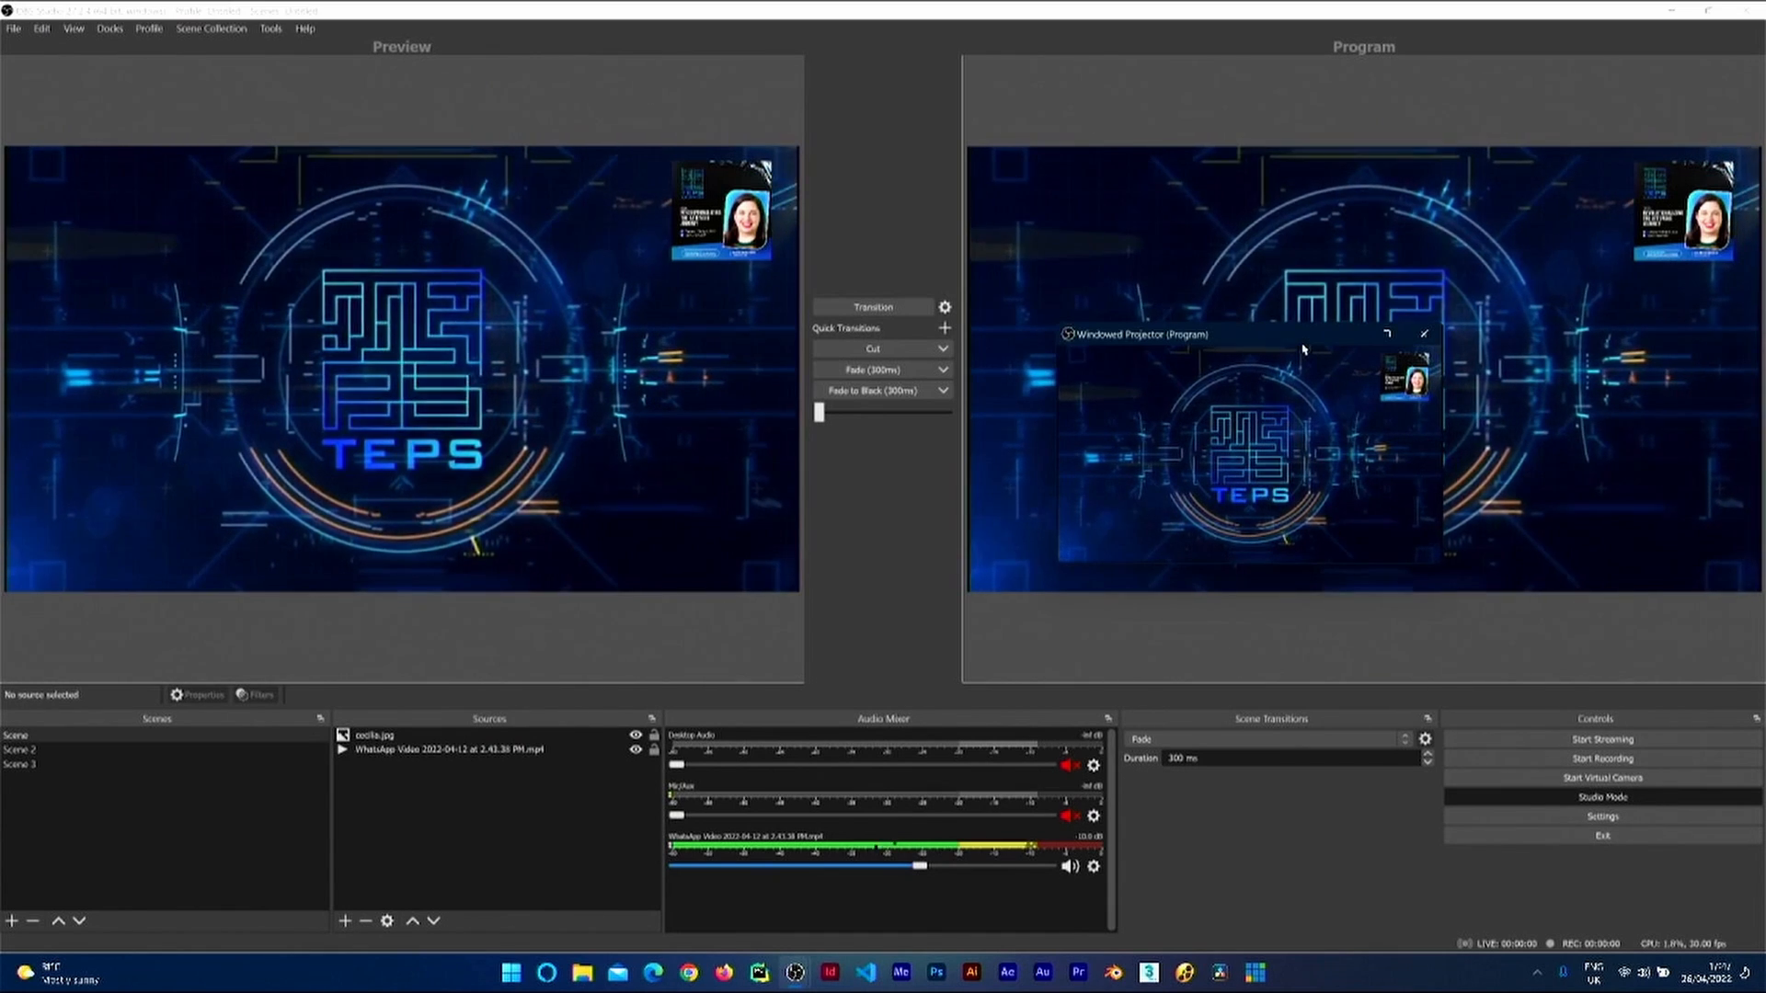
{"action": "left_click", "coordinate": [1422, 334]}
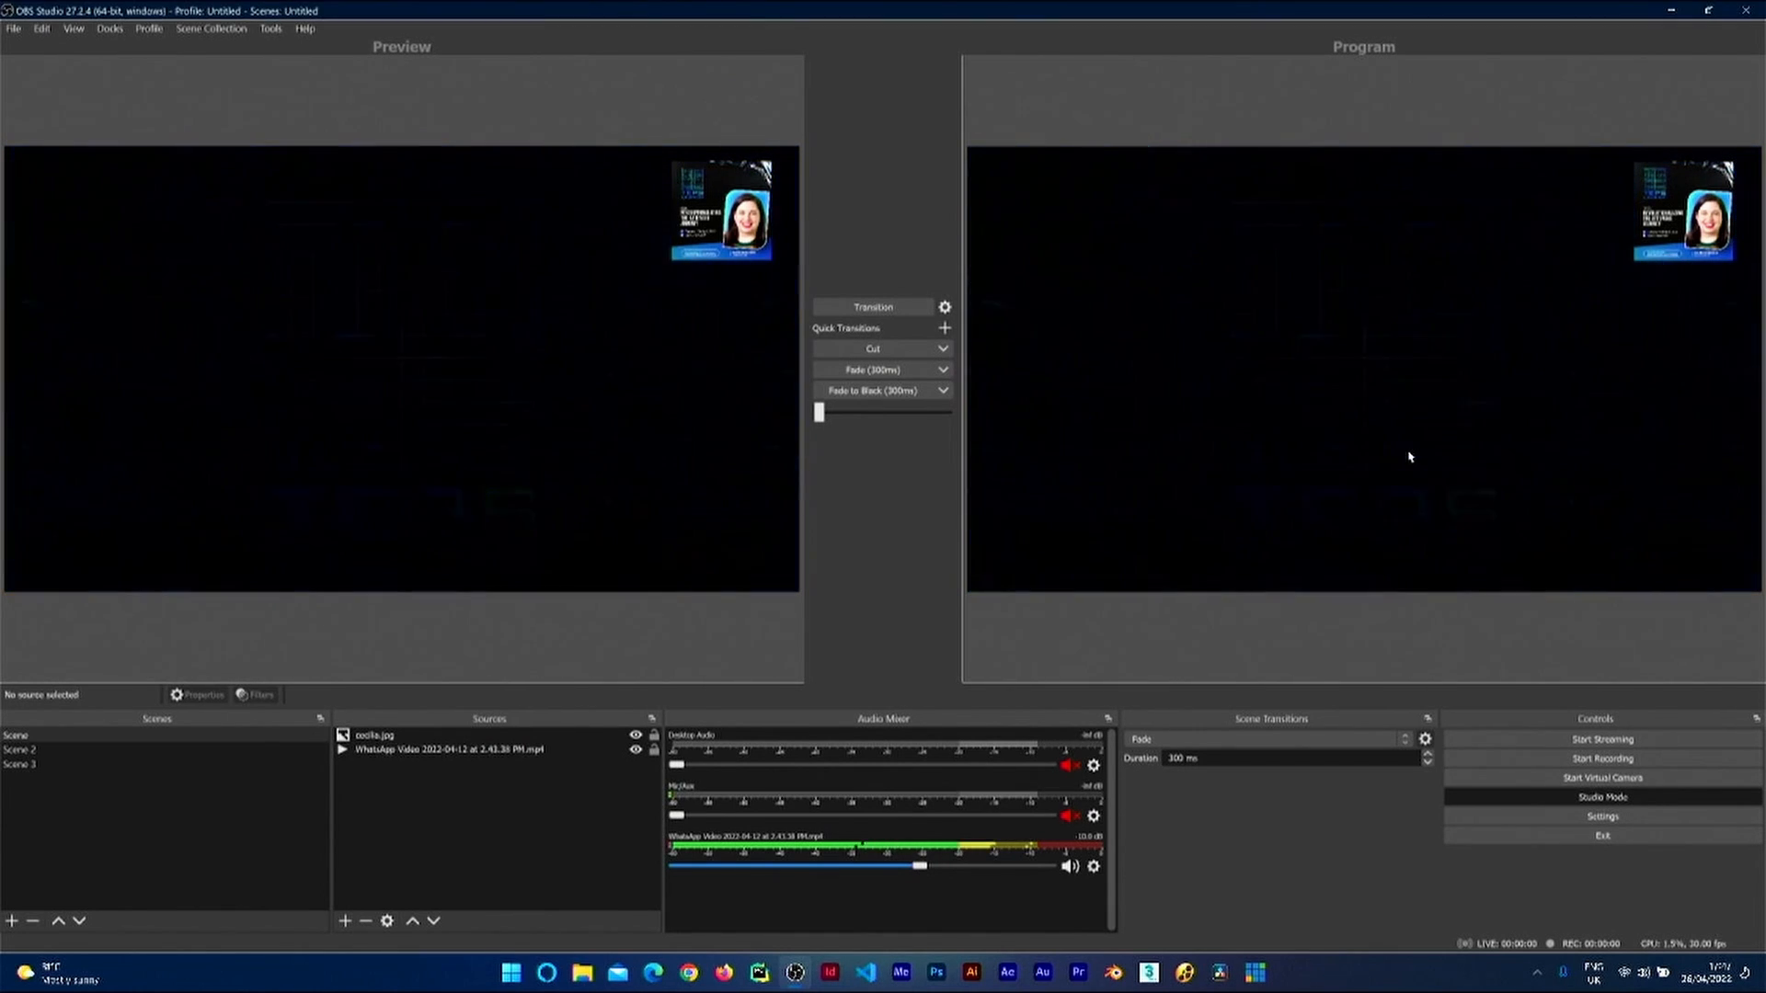